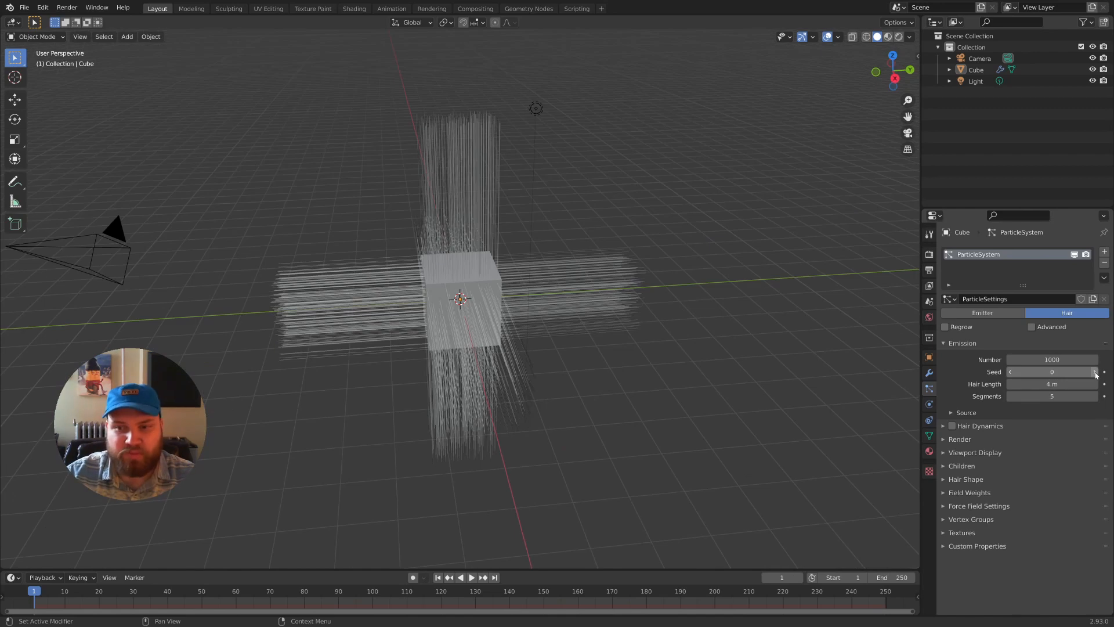
# Step: Set the emission seed of the cube's hair particle system to 5
pyautogui.click(1095, 372)
pyautogui.click(1095, 372)
pyautogui.click(1095, 371)
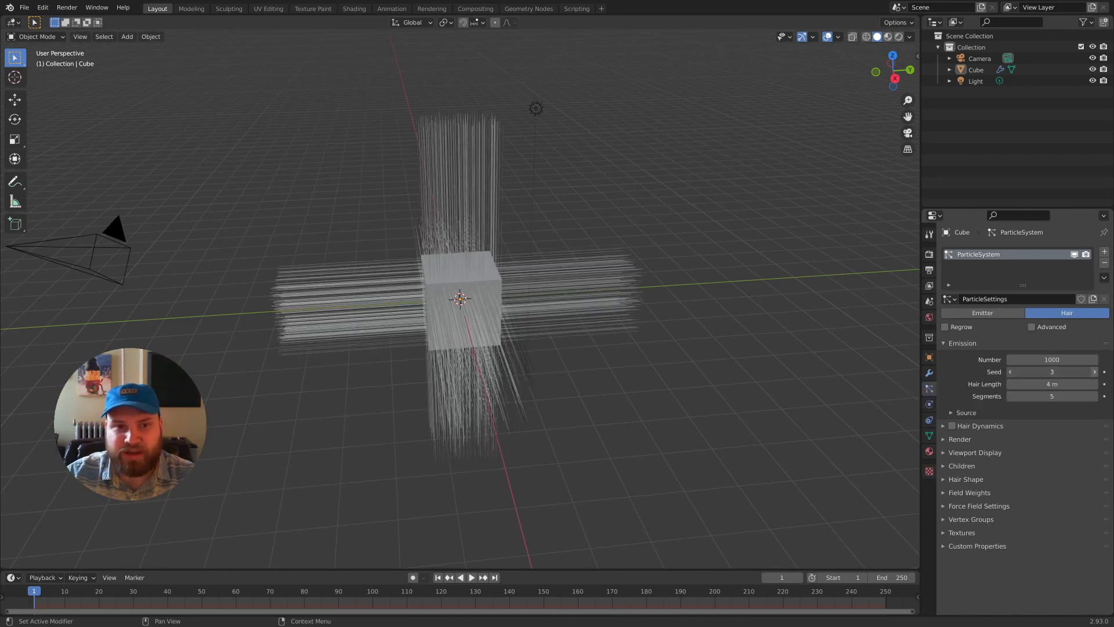
pyautogui.click(1095, 372)
pyautogui.click(1095, 372)
pyautogui.moveTo(517, 167); pyautogui.dragTo(746, 306, button='middle')
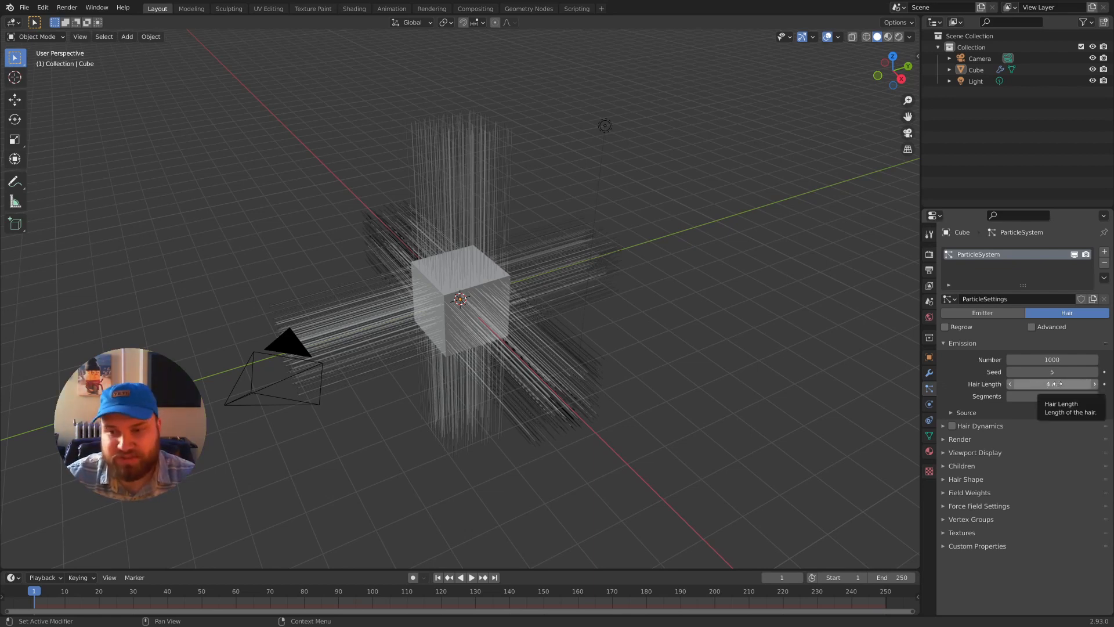
pyautogui.moveTo(613, 301); pyautogui.dragTo(632, 290, button='middle')
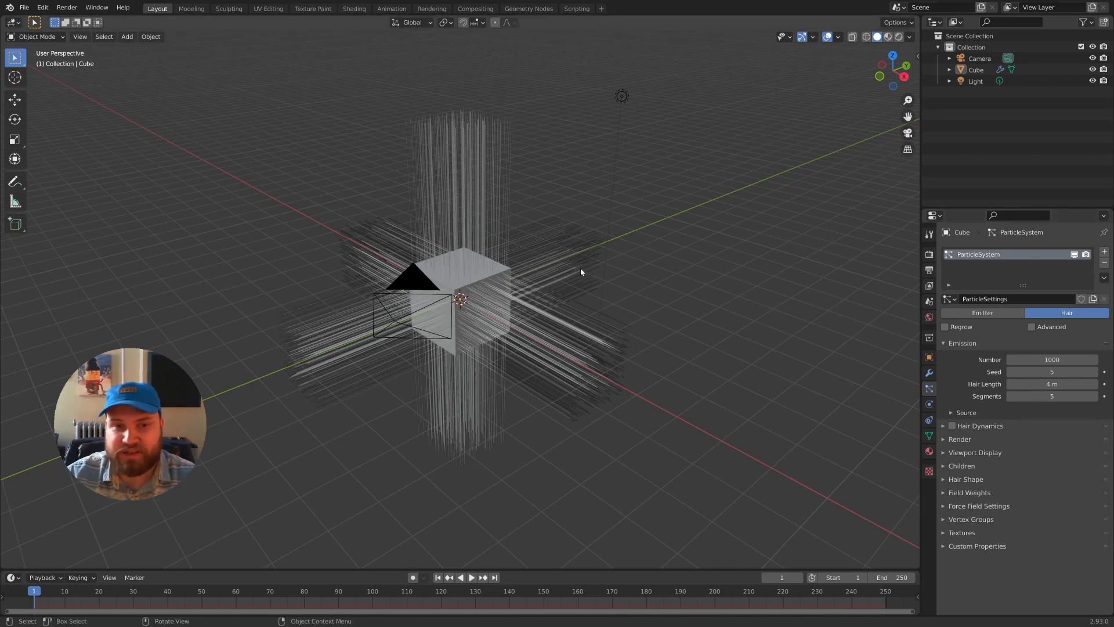
pyautogui.moveTo(580, 267); pyautogui.dragTo(796, 341, button='middle')
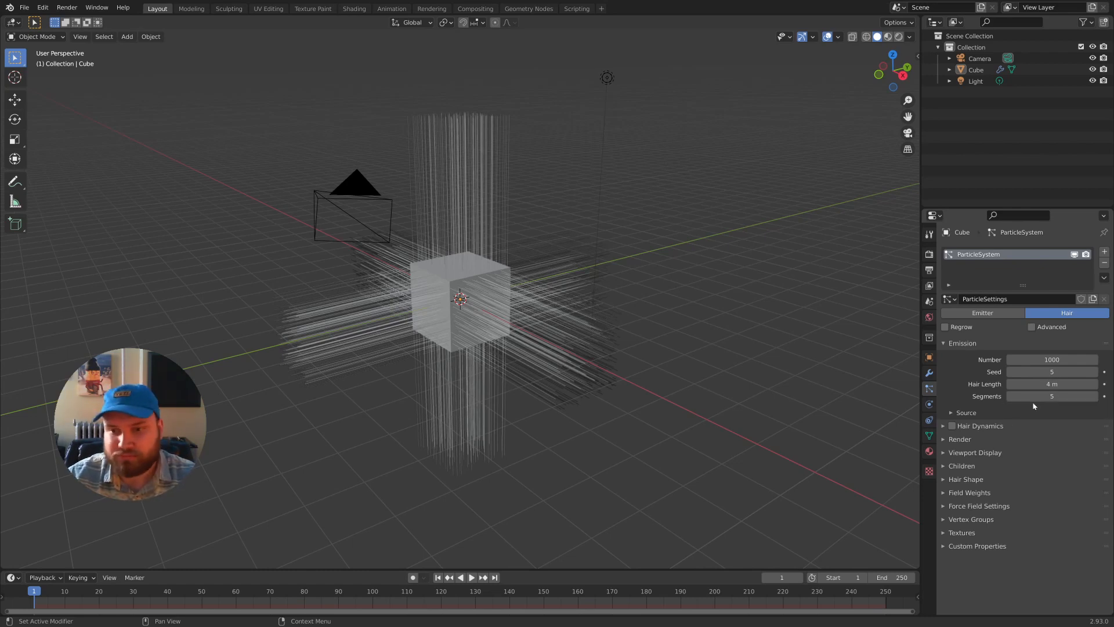
# Step: Try emitting the hair from the cube's vertices in the emission source settings
pyautogui.click(957, 413)
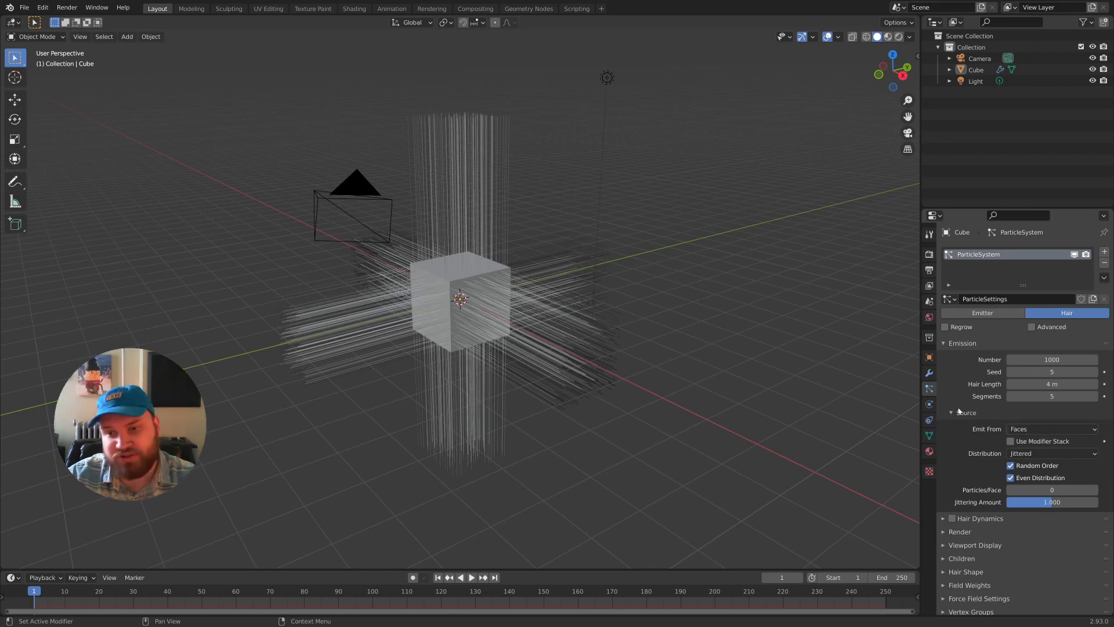
pyautogui.click(1025, 431)
pyautogui.click(1030, 440)
pyautogui.moveTo(580, 342); pyautogui.dragTo(563, 272, button='middle')
pyautogui.scroll(-4, 531, 265)
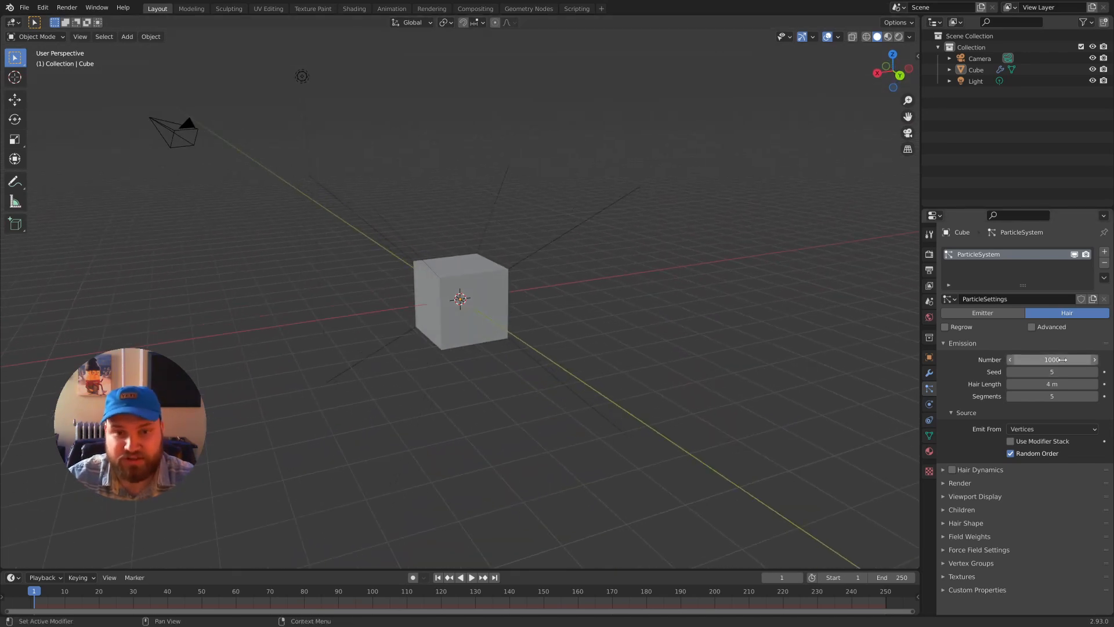
pyautogui.moveTo(668, 255); pyautogui.dragTo(604, 255, button='middle')
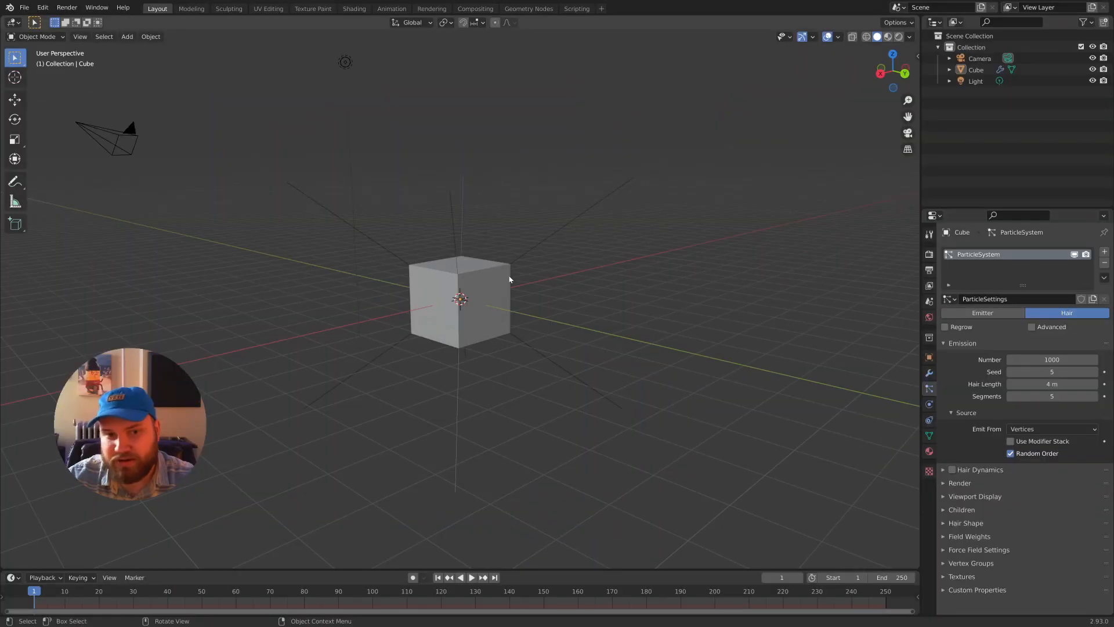
pyautogui.moveTo(510, 280); pyautogui.dragTo(511, 272, button='middle')
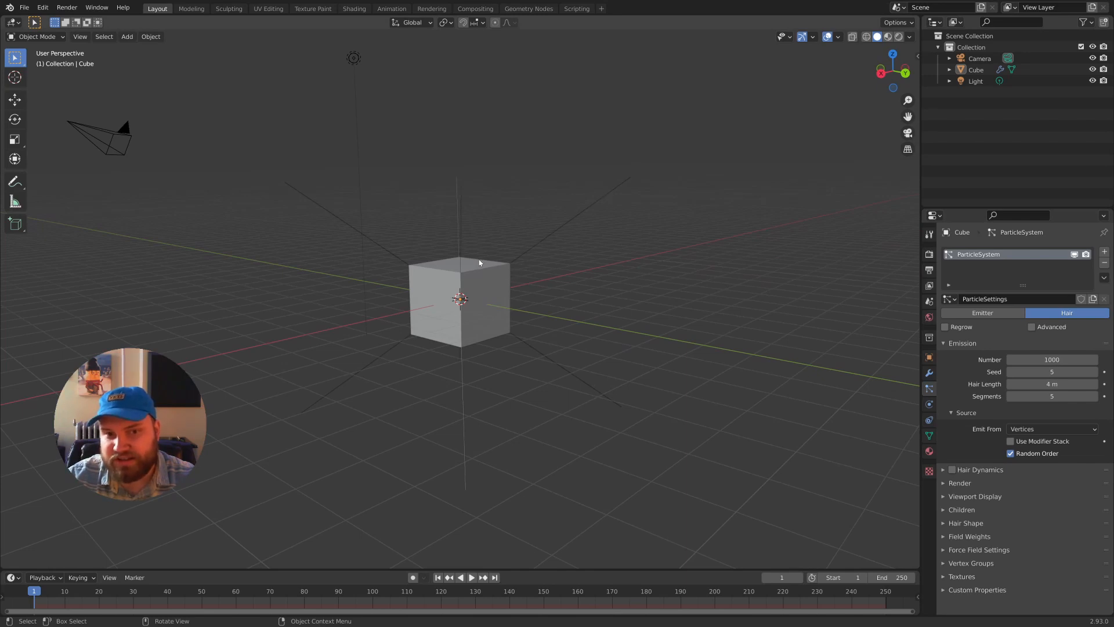
pyautogui.moveTo(585, 224); pyautogui.dragTo(527, 261, button='middle')
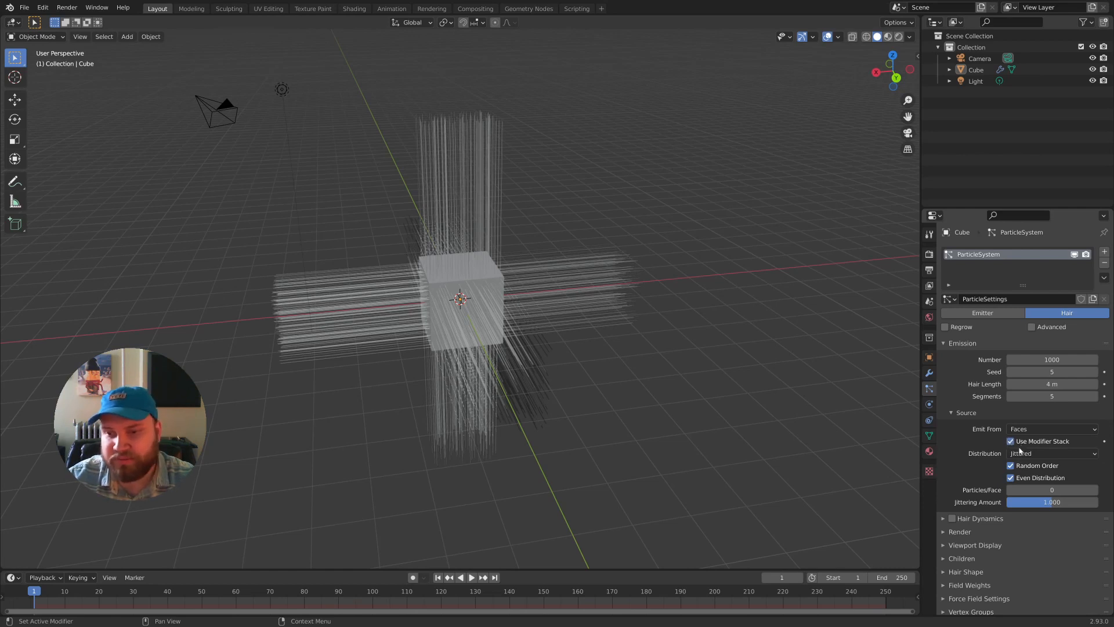
# Step: Check the cube's modifier stack, and collapse the hair's Source and Emission settings
pyautogui.click(930, 375)
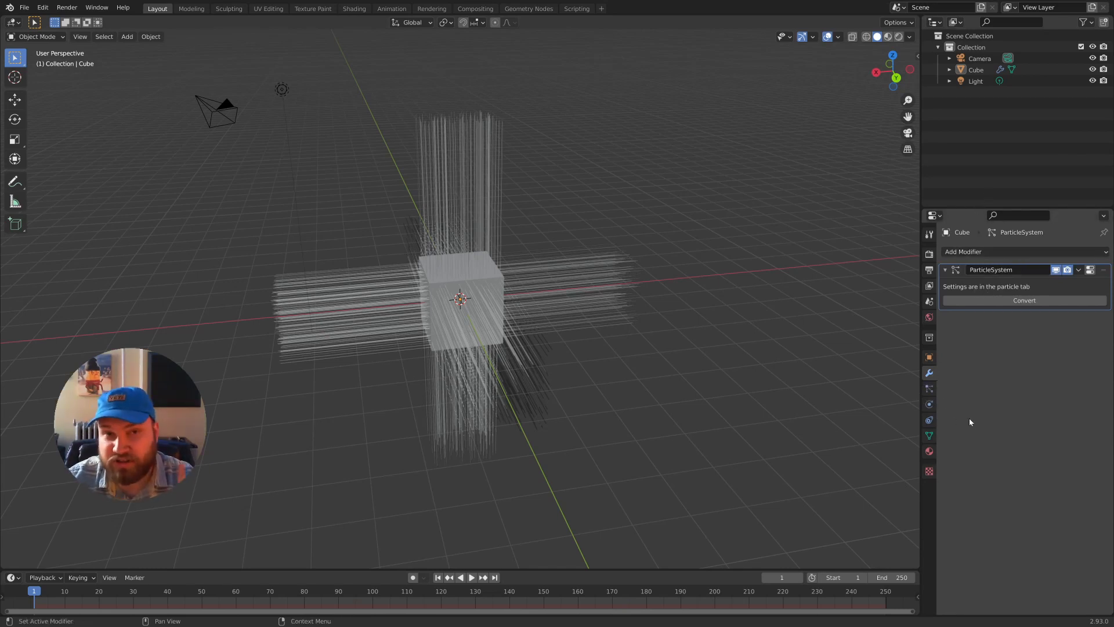
pyautogui.click(929, 389)
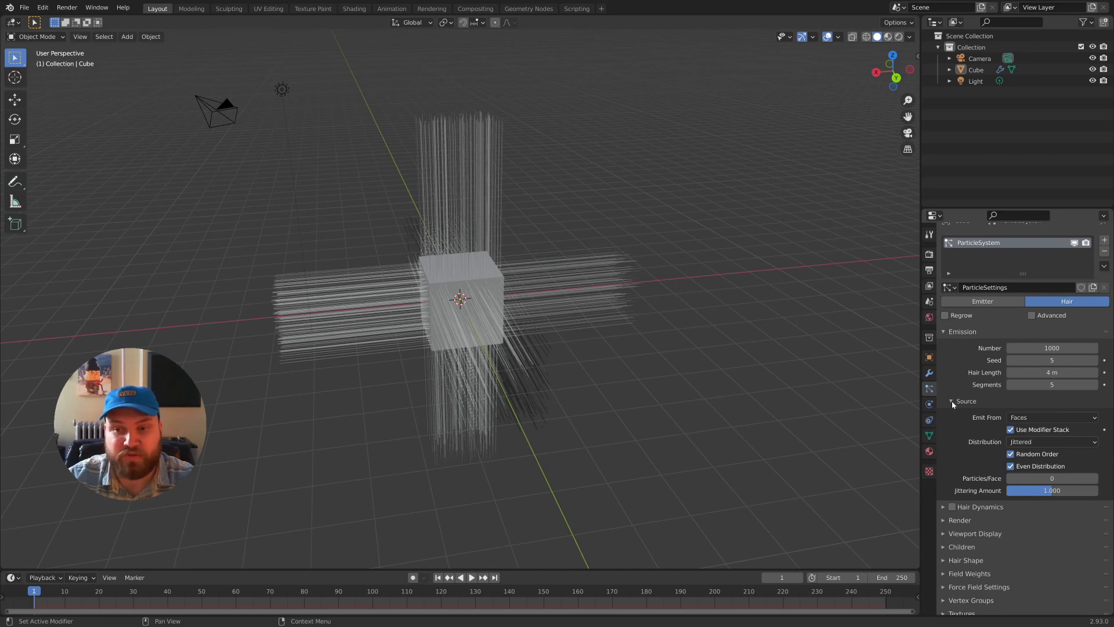
pyautogui.click(954, 403)
pyautogui.click(944, 344)
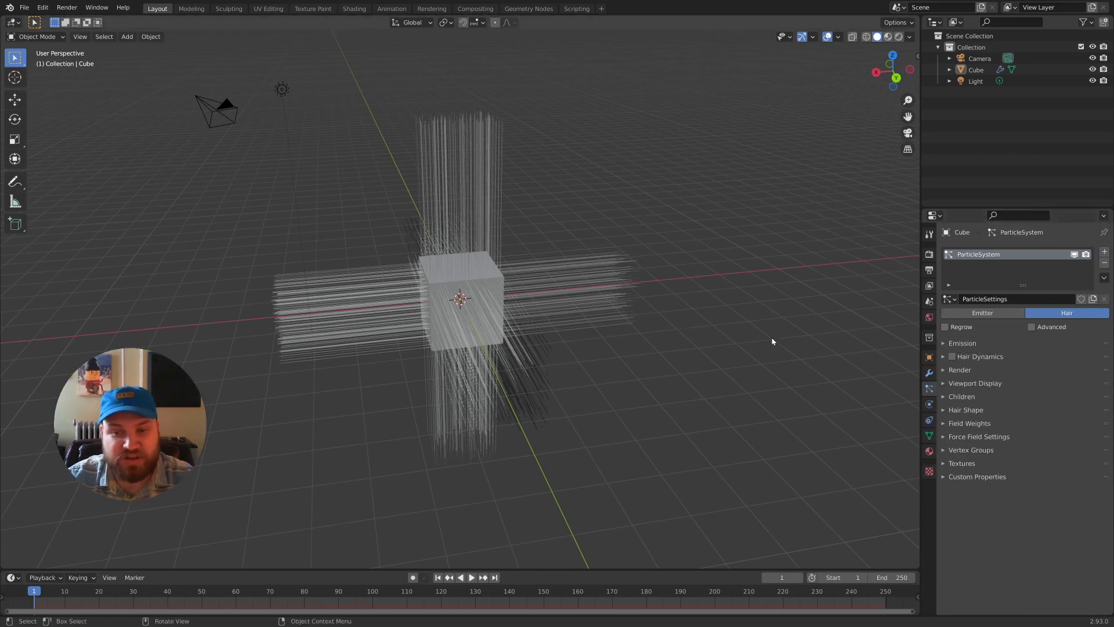
# Step: Try Hair Dynamics on the cube's hair by enabling it and playing the simulation to frame 62
pyautogui.click(944, 357)
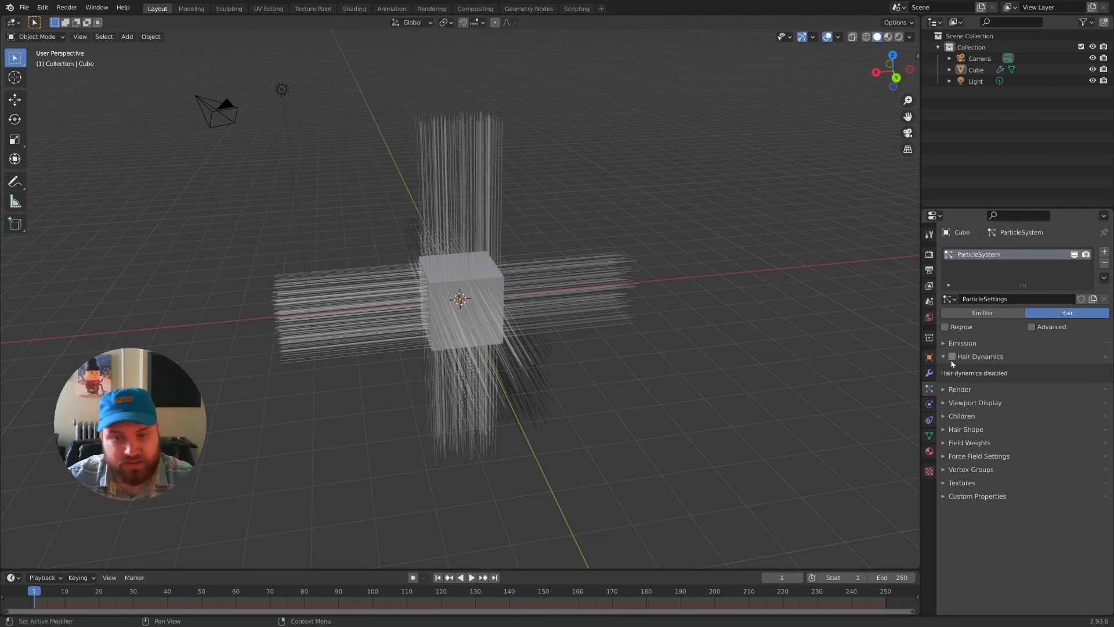
pyautogui.click(953, 357)
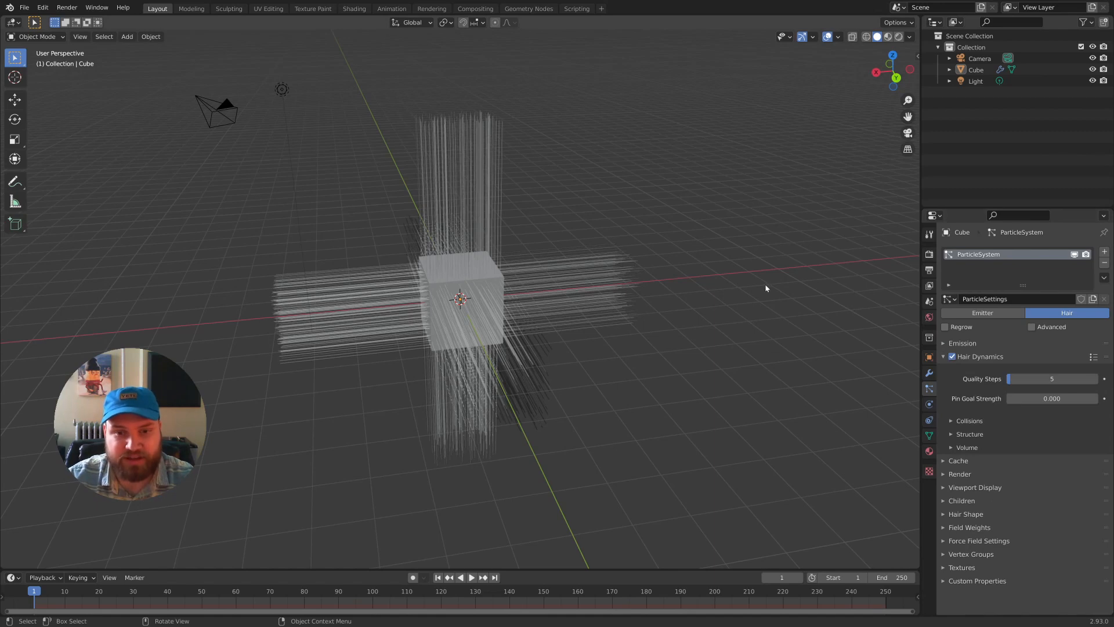
pyautogui.press('space')
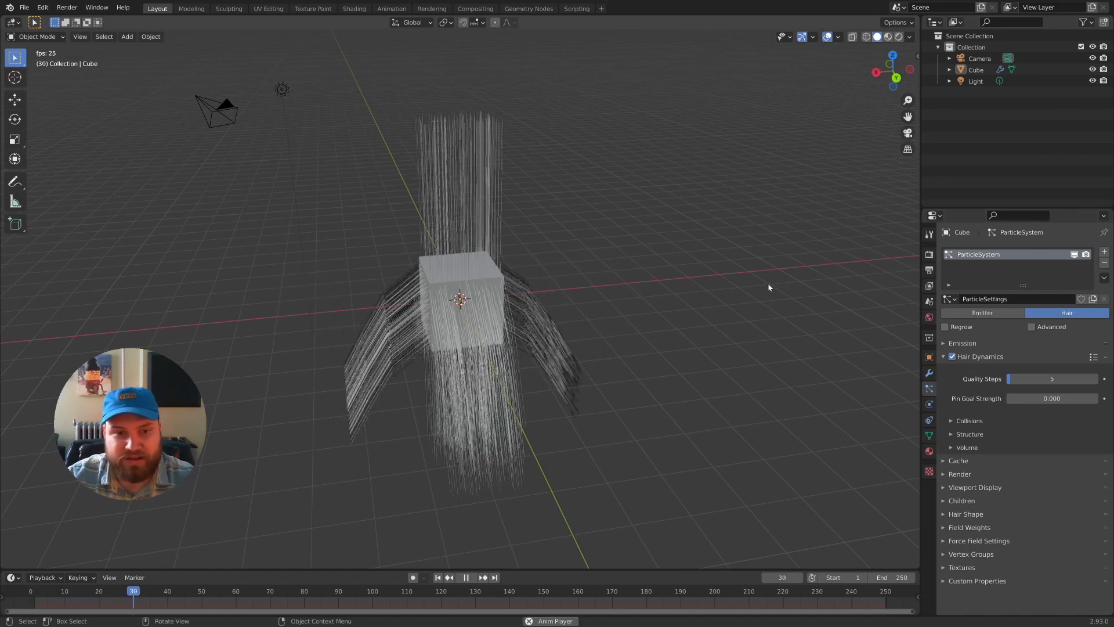
pyautogui.press('space')
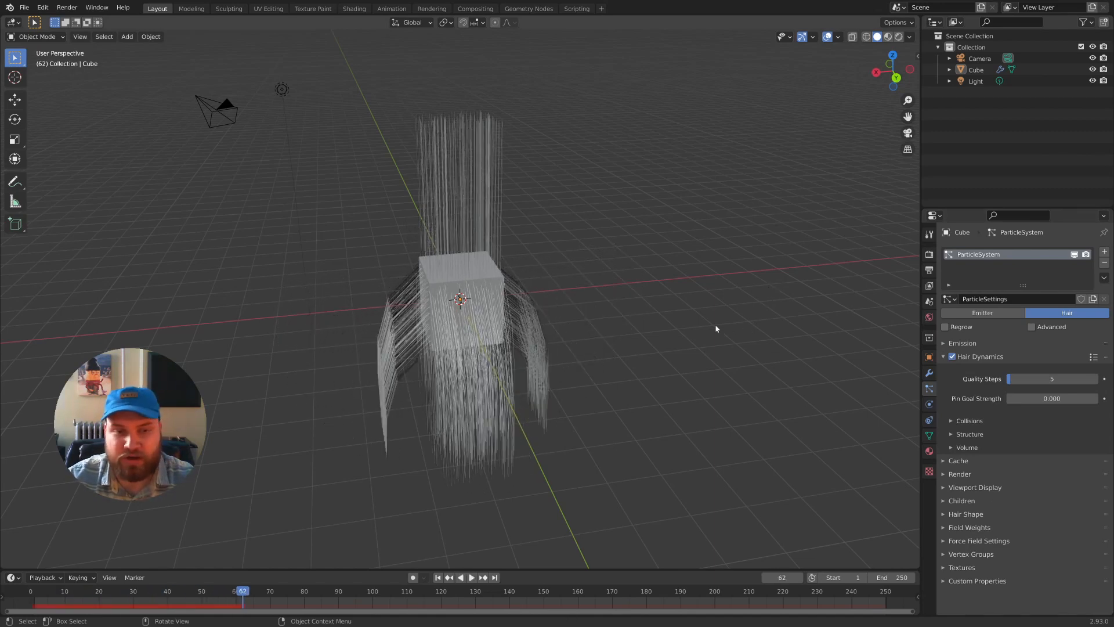
pyautogui.moveTo(716, 329); pyautogui.dragTo(694, 332, button='middle')
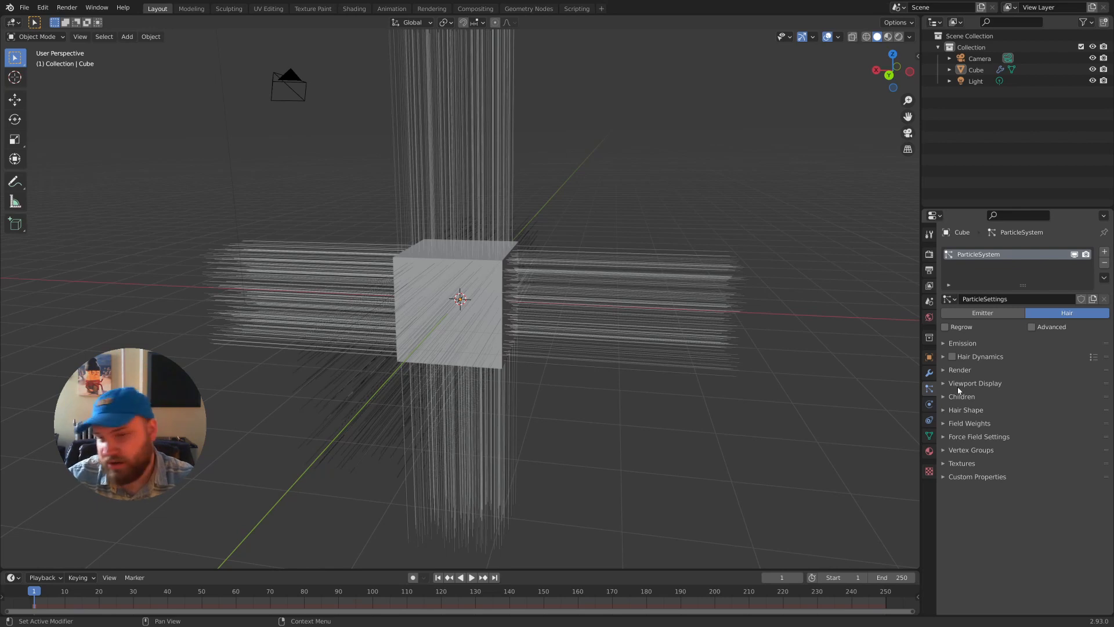
pyautogui.click(945, 370)
pyautogui.click(945, 371)
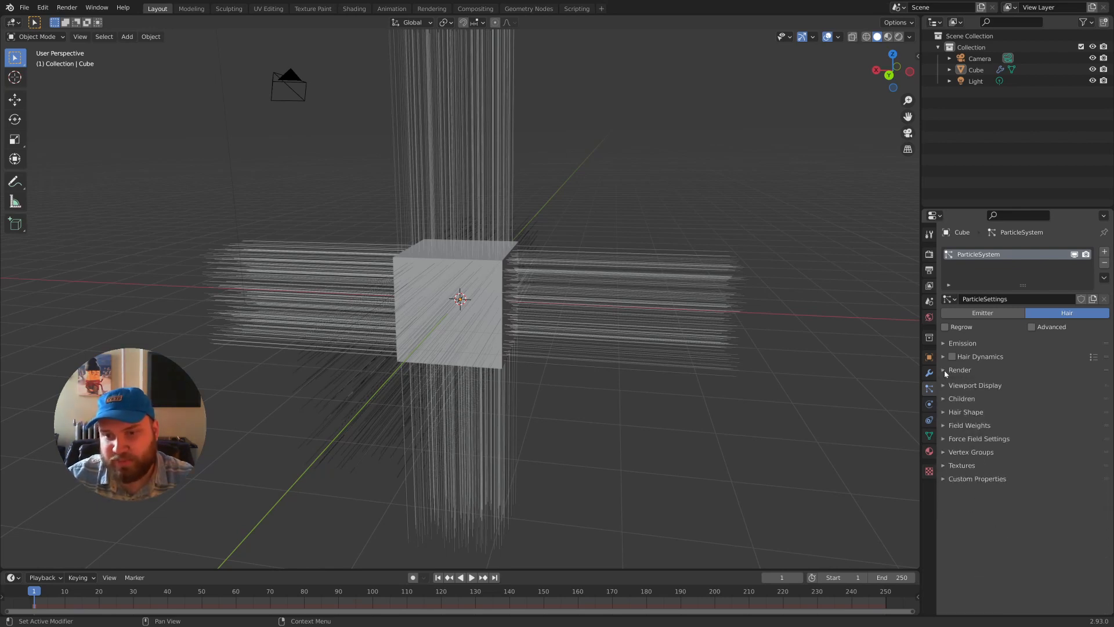
pyautogui.click(945, 383)
pyautogui.click(945, 383)
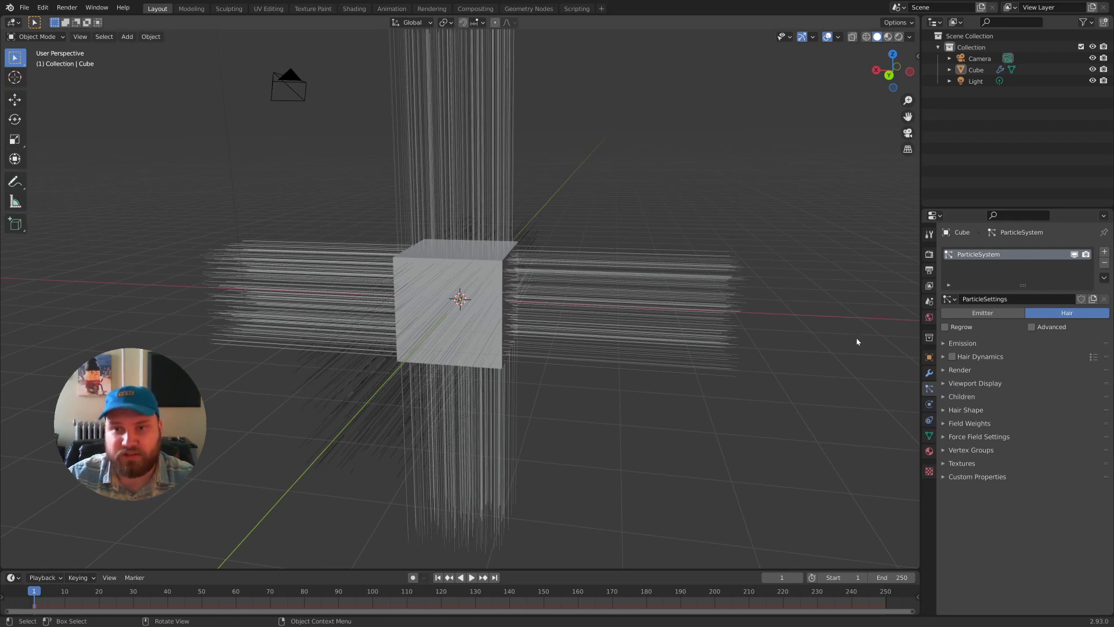
pyautogui.click(944, 383)
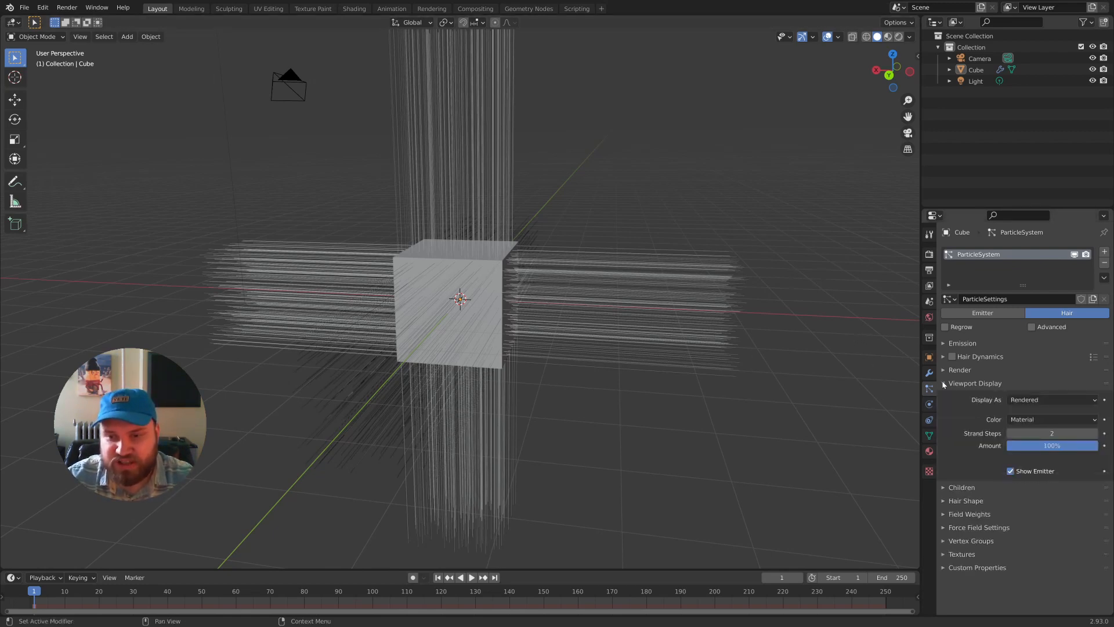
pyautogui.click(944, 384)
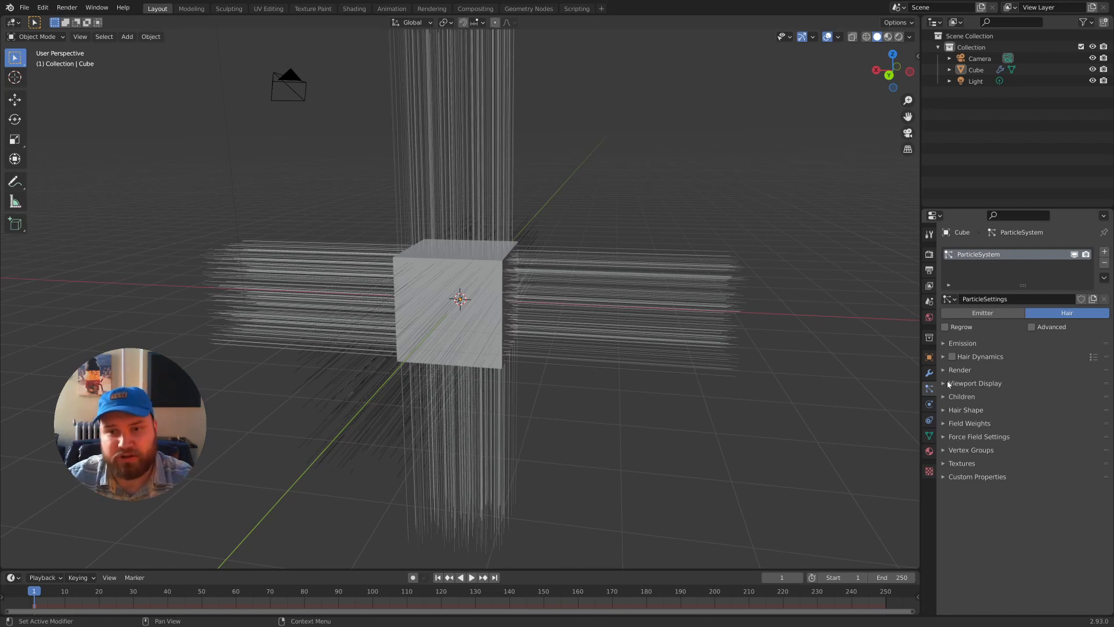
# Step: Set the strand steps in the hair's viewport display settings to 3
pyautogui.click(944, 383)
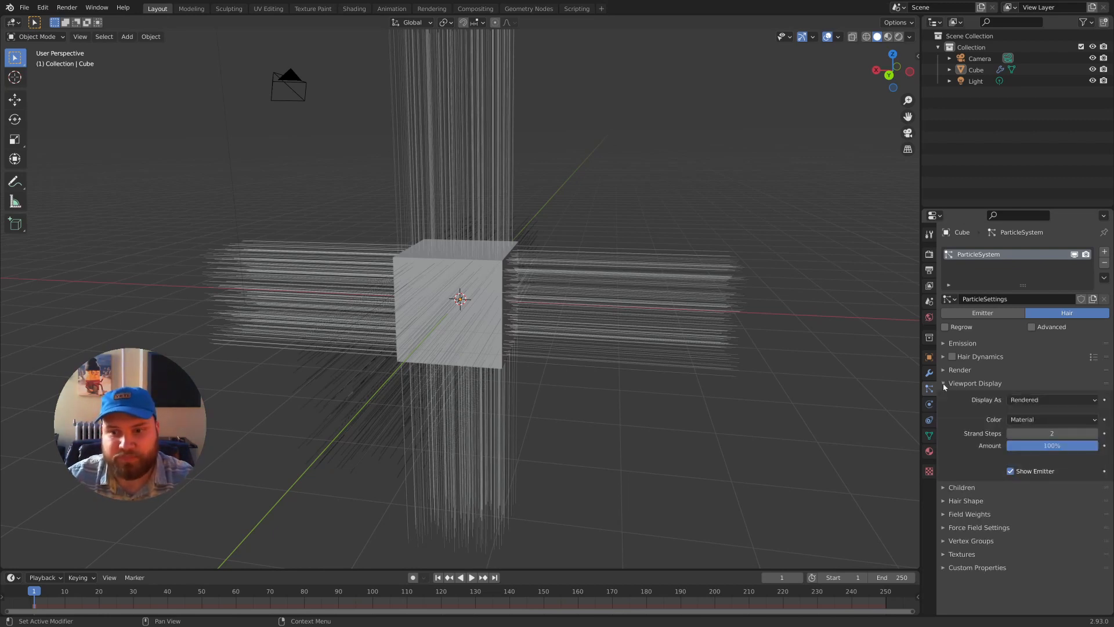
pyautogui.click(1094, 435)
pyautogui.click(1094, 434)
pyautogui.click(1093, 435)
pyautogui.click(1094, 434)
pyautogui.click(1094, 435)
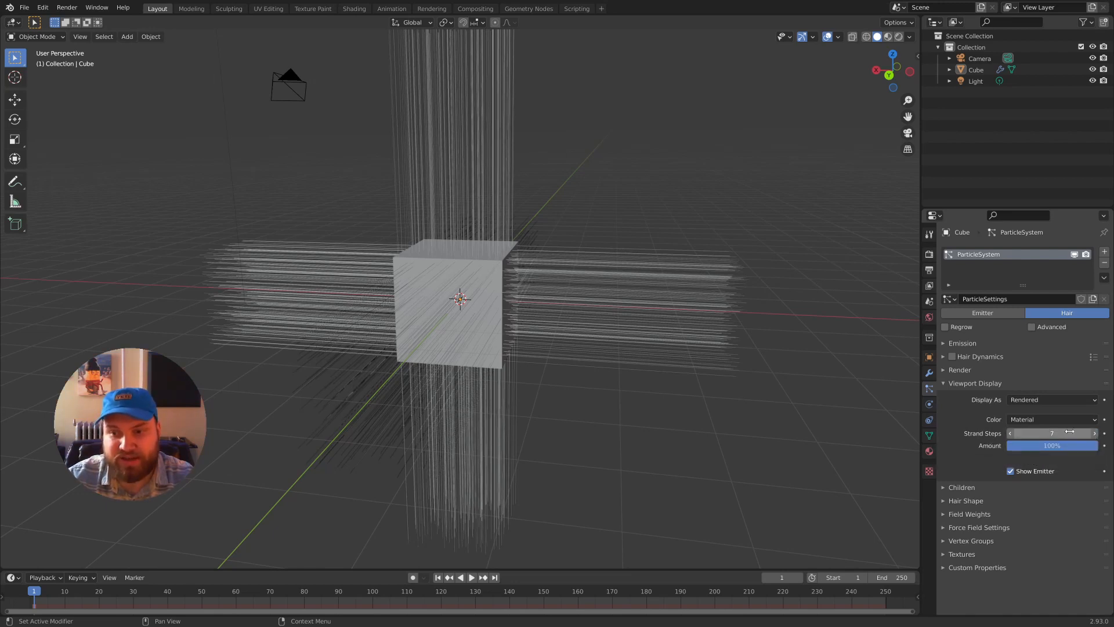
pyautogui.click(1012, 433)
pyautogui.click(1012, 433)
pyautogui.click(1012, 434)
pyautogui.click(1011, 434)
# Step: Review the hair's render settings, including the materials available for the strands
pyautogui.click(952, 370)
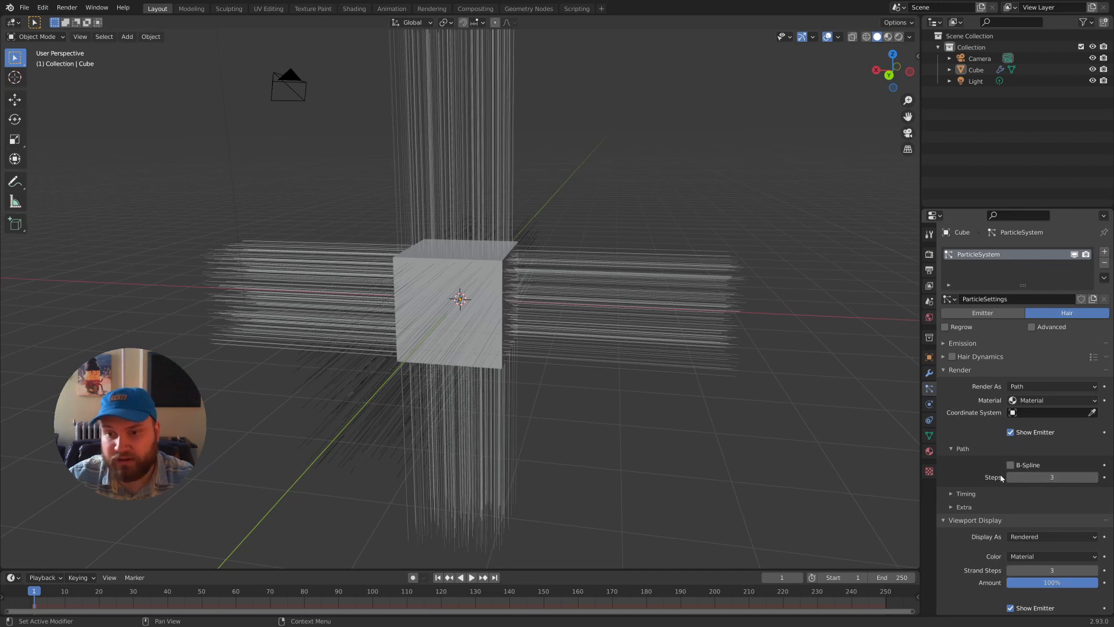
pyautogui.click(1025, 402)
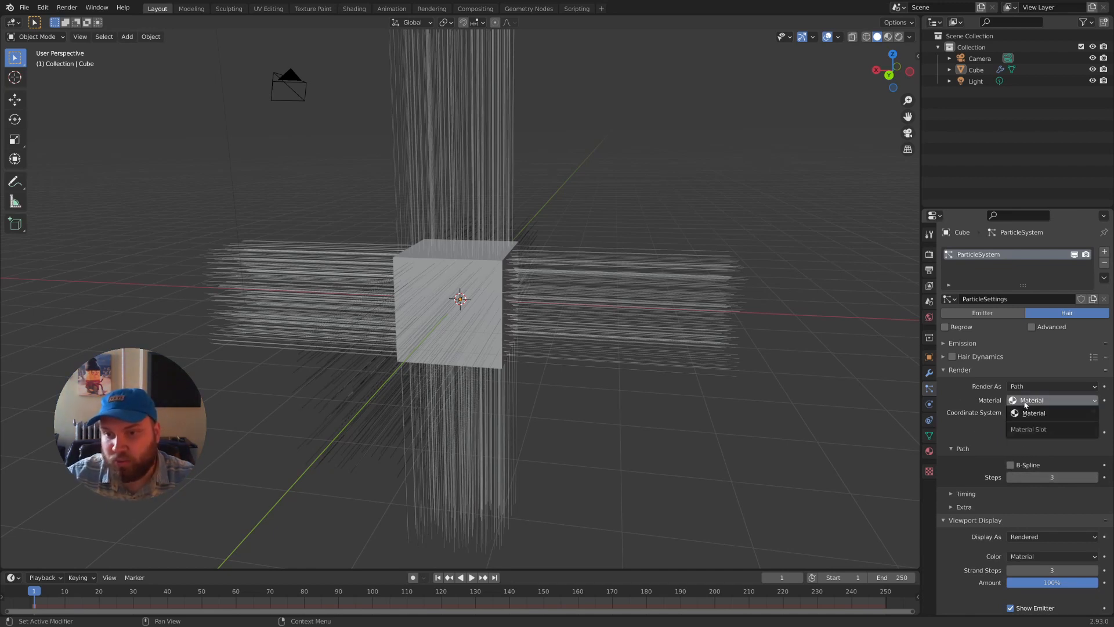
pyautogui.moveTo(943, 369); pyautogui.dragTo(946, 397)
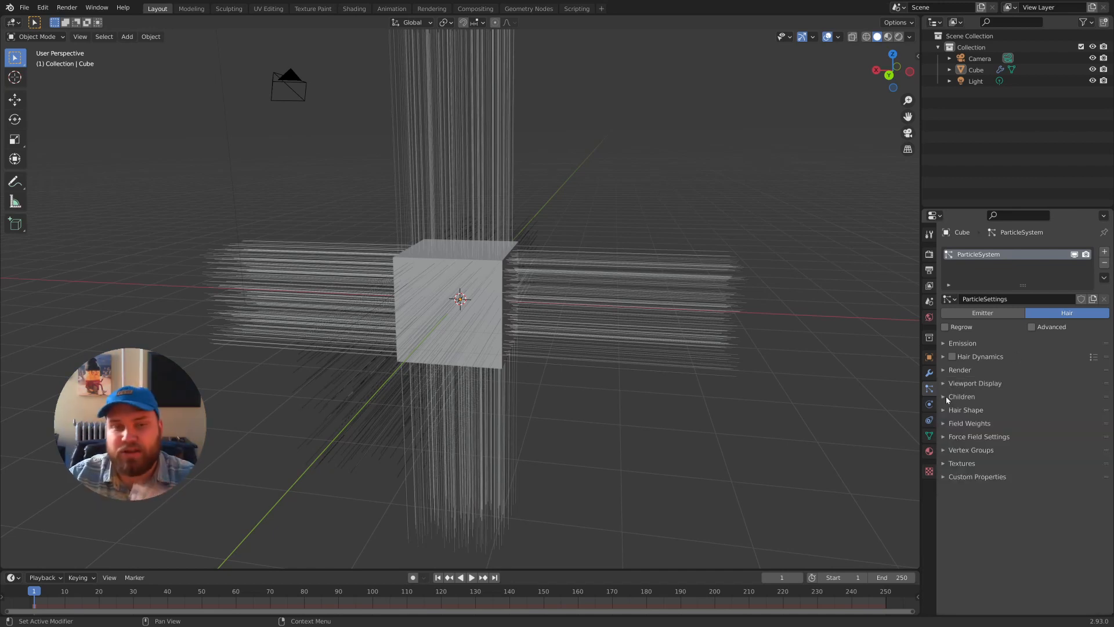
# Step: Add interpolated child hairs to the particle system, comparing them with the Simple child type
pyautogui.click(947, 398)
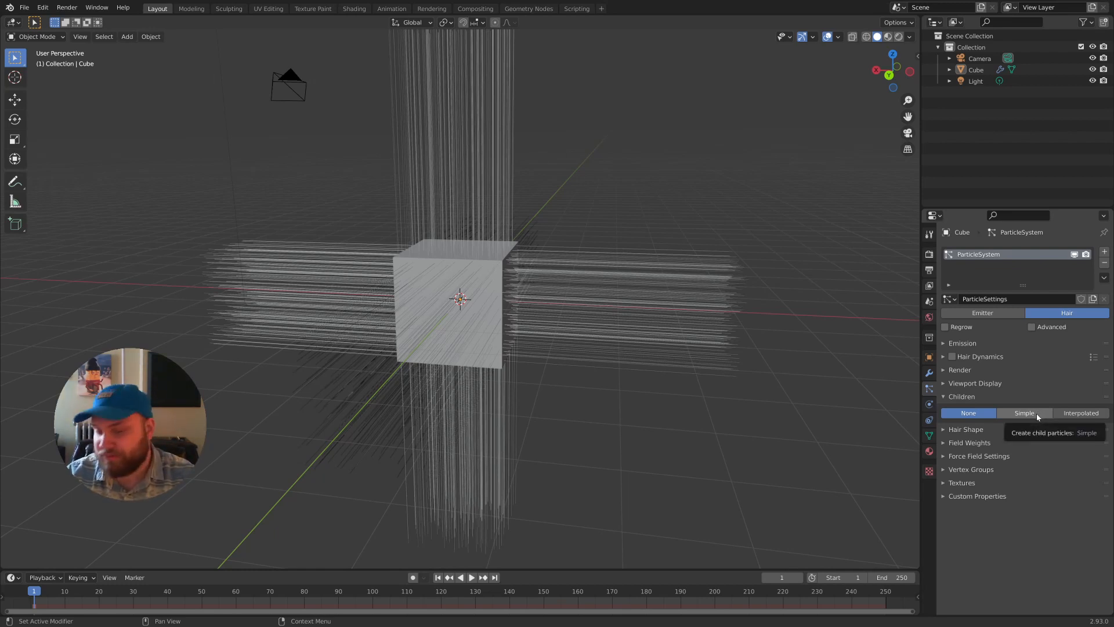
pyautogui.moveTo(598, 250); pyautogui.dragTo(632, 278, button='middle')
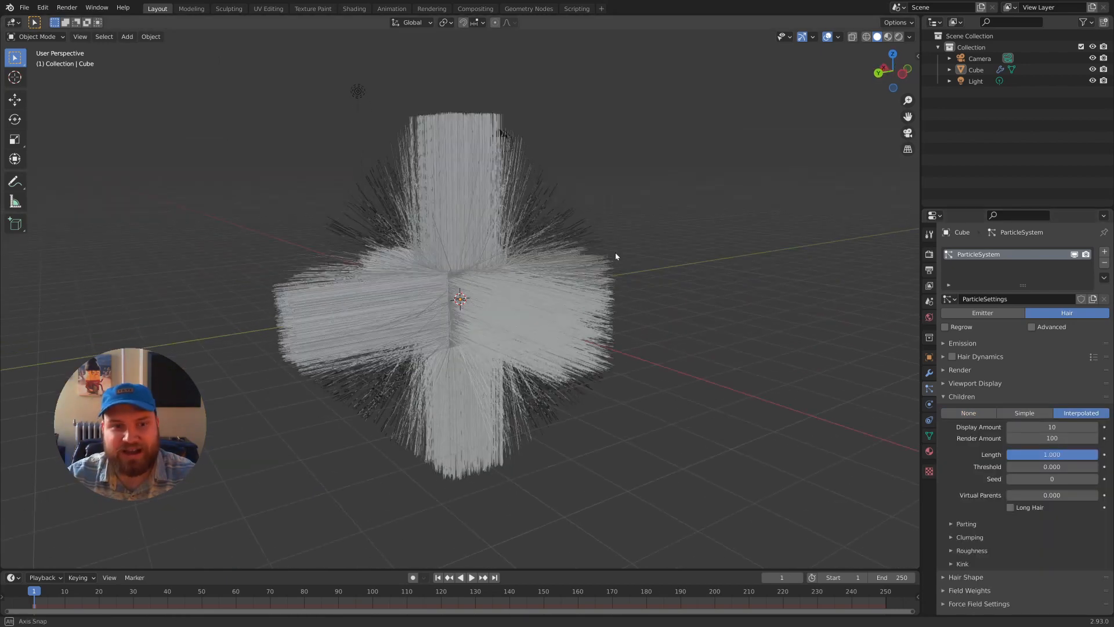
pyautogui.scroll(1, 866, 408)
pyautogui.moveTo(865, 407); pyautogui.dragTo(723, 365, button='middle')
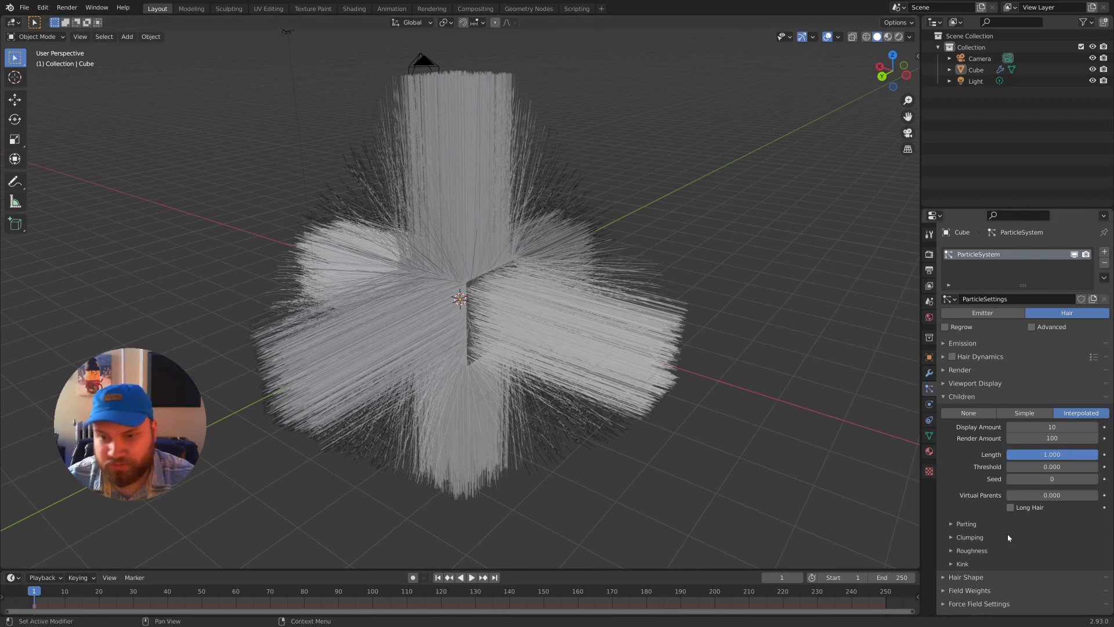
pyautogui.click(1027, 416)
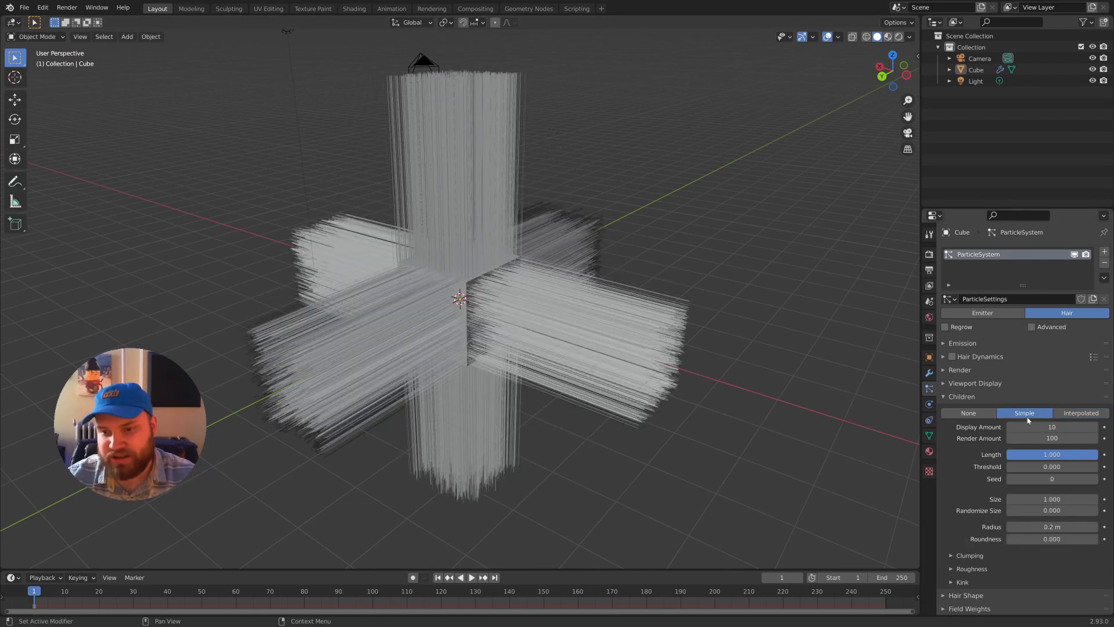
pyautogui.click(1081, 413)
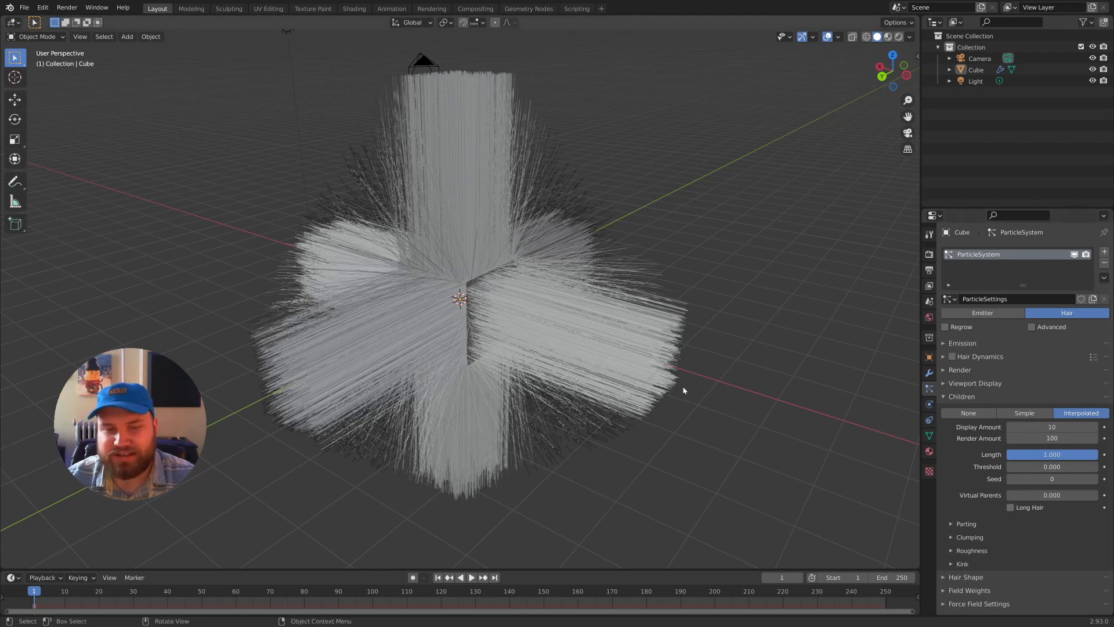
# Step: Examine the emission number alongside the children display and render amounts and the hair's remaining settings
pyautogui.moveTo(684, 390); pyautogui.dragTo(592, 398, button='middle')
pyautogui.scroll(-2, 1054, 402)
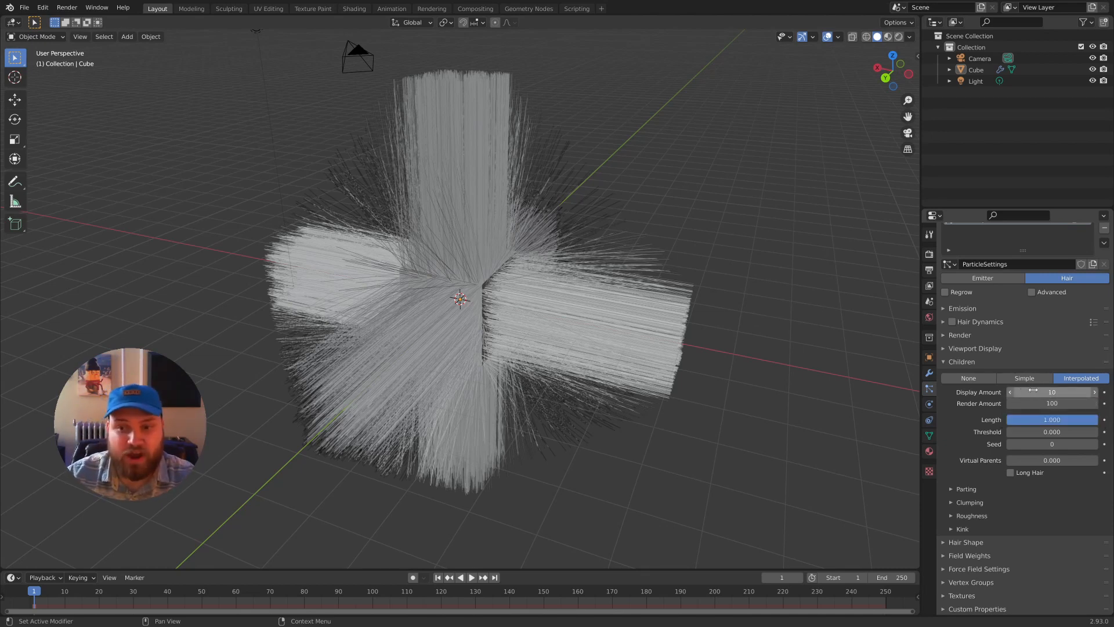
pyautogui.scroll(3, 952, 351)
pyautogui.click(953, 344)
pyautogui.scroll(-1, 956, 354)
pyautogui.scroll(-1, 956, 356)
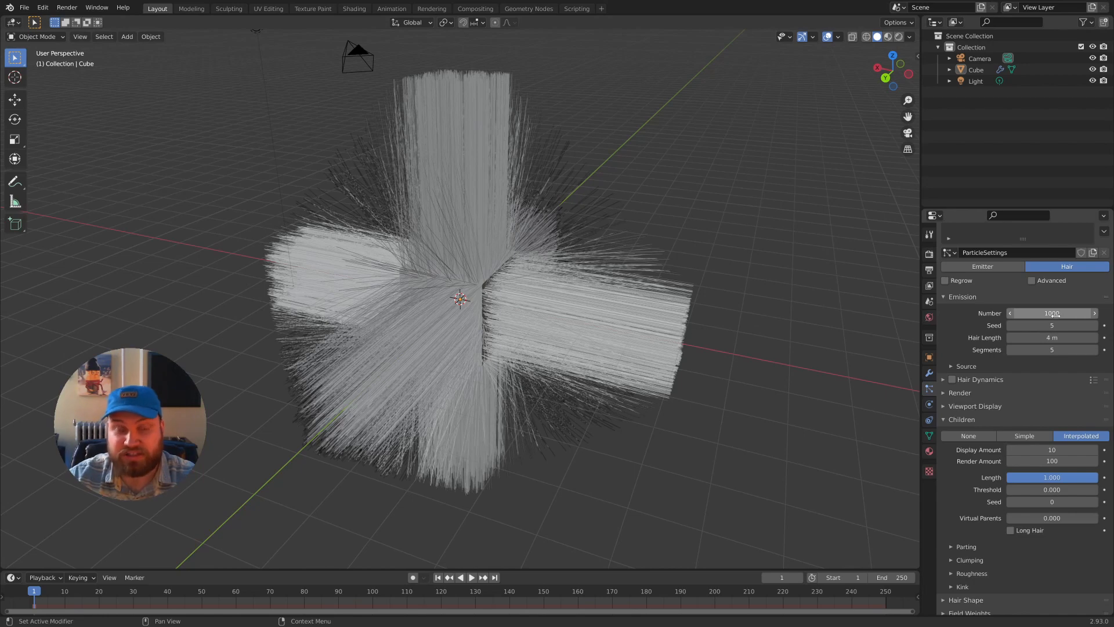
pyautogui.moveTo(339, 235); pyautogui.dragTo(542, 264, button='middle')
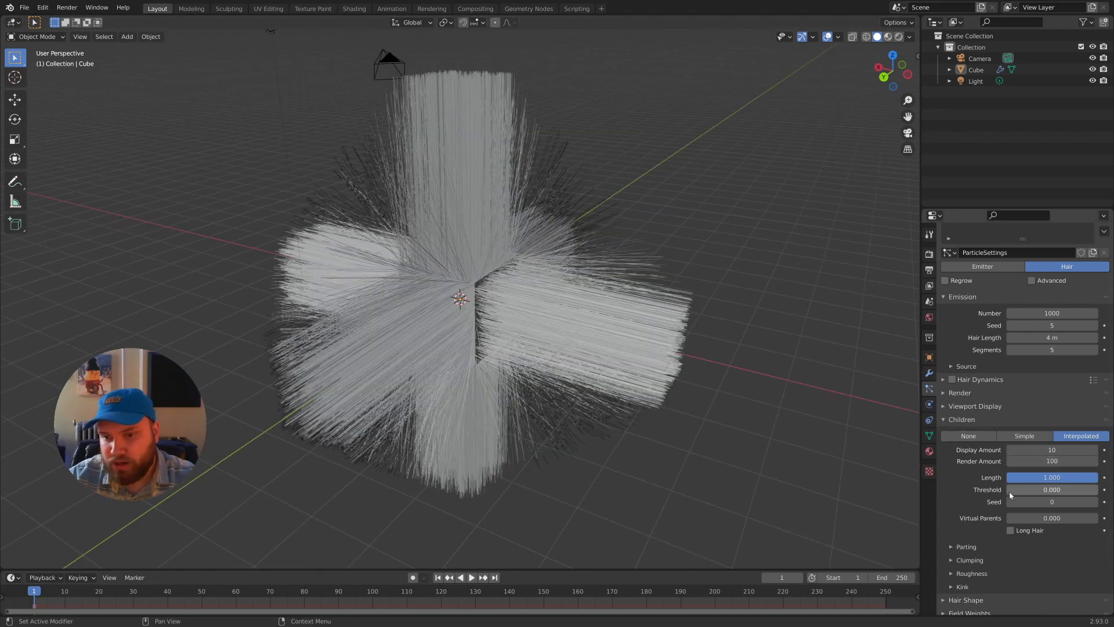
pyautogui.scroll(-2, 987, 490)
pyautogui.scroll(-2, 984, 489)
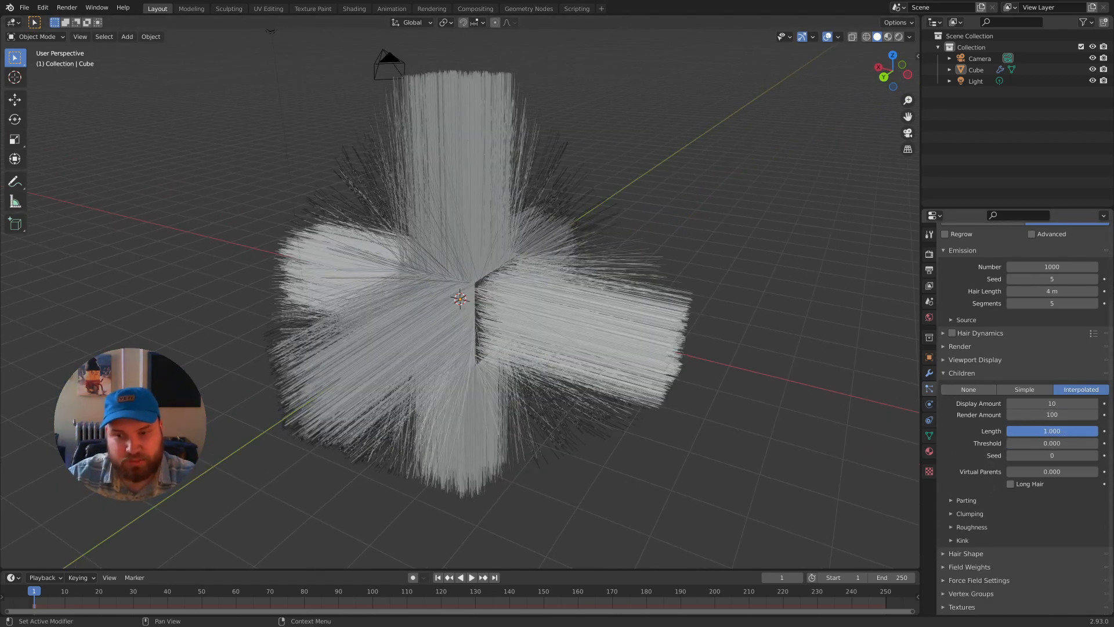
# Step: Keyframe the child hairs' length at 1.000 on frame 20
pyautogui.moveTo(1052, 431)
pyautogui.mouseDown()
pyautogui.moveTo(1015, 431)
pyautogui.moveTo(1052, 431)
pyautogui.mouseUp()
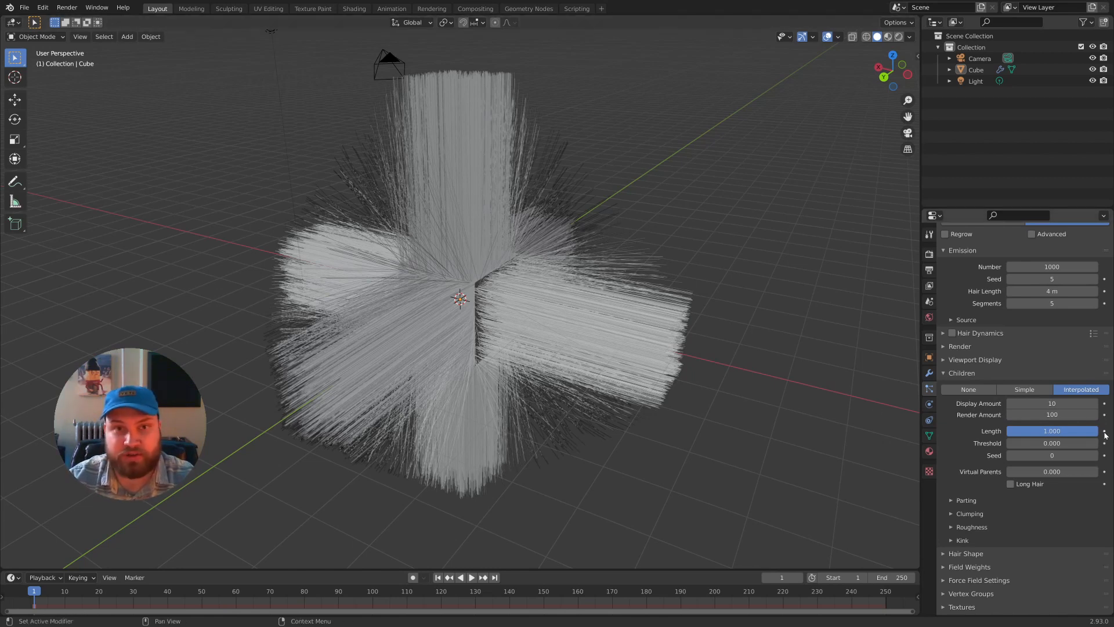
pyautogui.press('space')
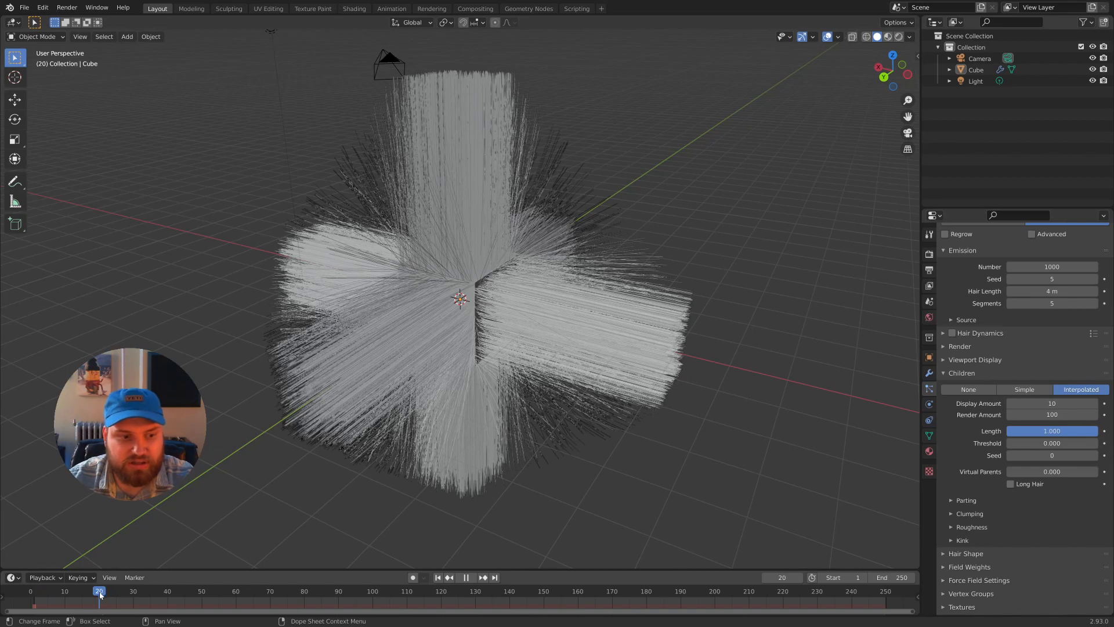
pyautogui.press('space')
pyautogui.click(1104, 432)
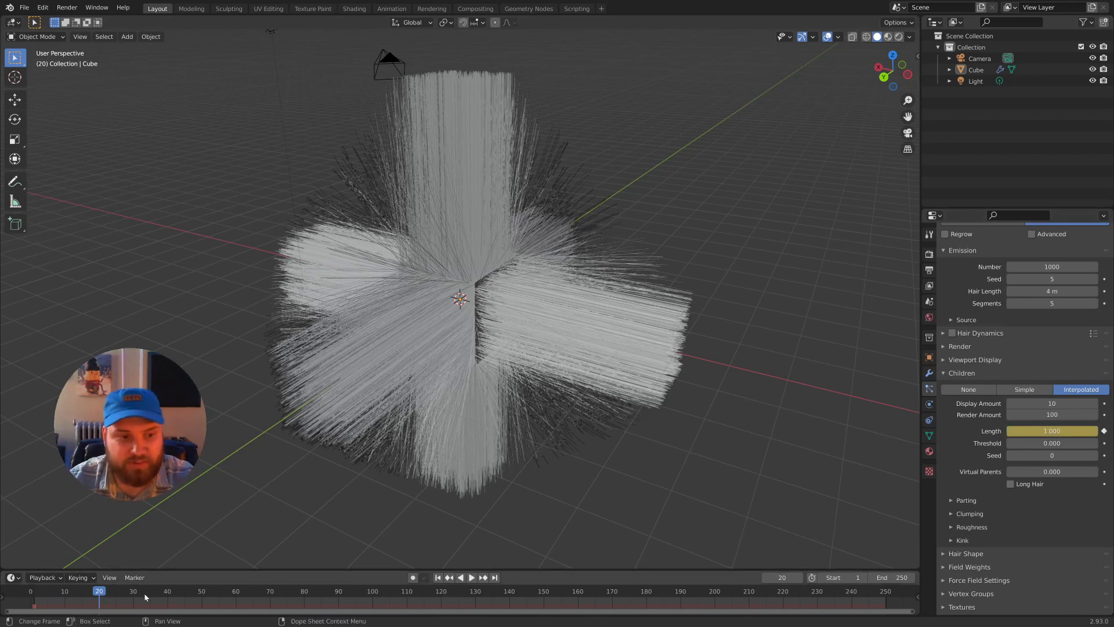
# Step: Keyframe the child hairs' length at 0.000 on frame 70 and play back the animation
pyautogui.moveTo(145, 597); pyautogui.dragTo(270, 595)
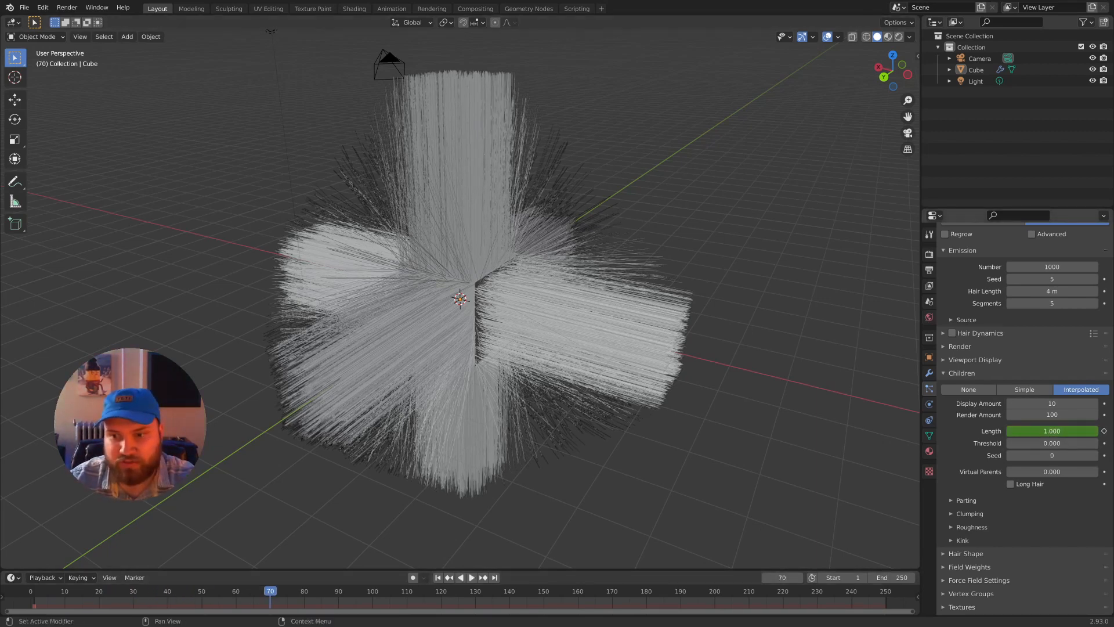
pyautogui.moveTo(1068, 431); pyautogui.dragTo(1011, 431)
pyautogui.click(1104, 431)
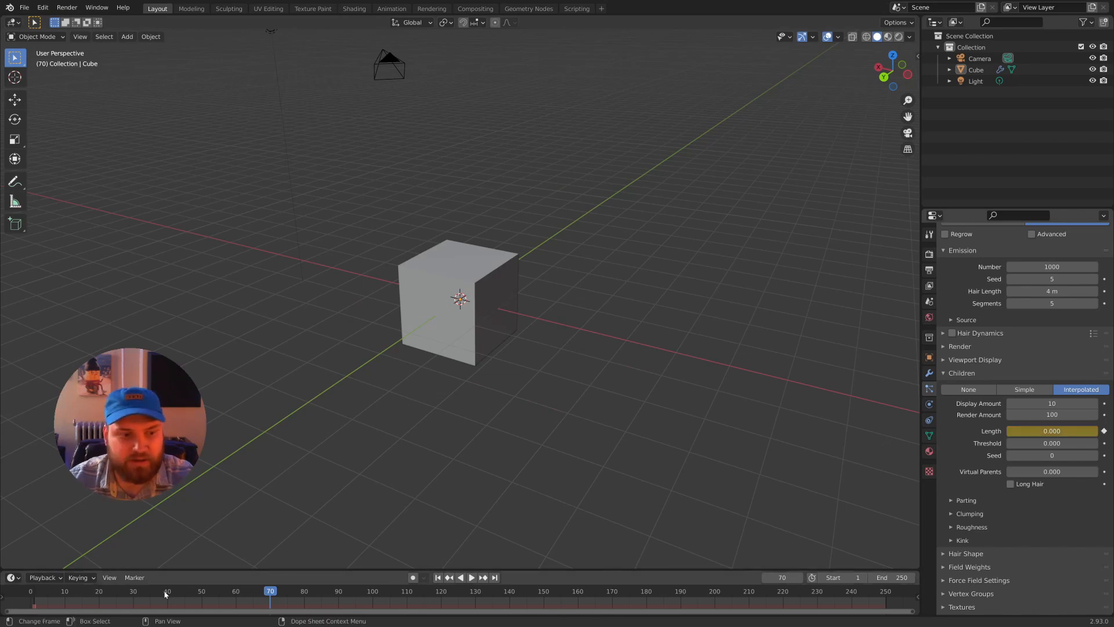
pyautogui.hotkey('shift', 'Left')
pyautogui.press('space')
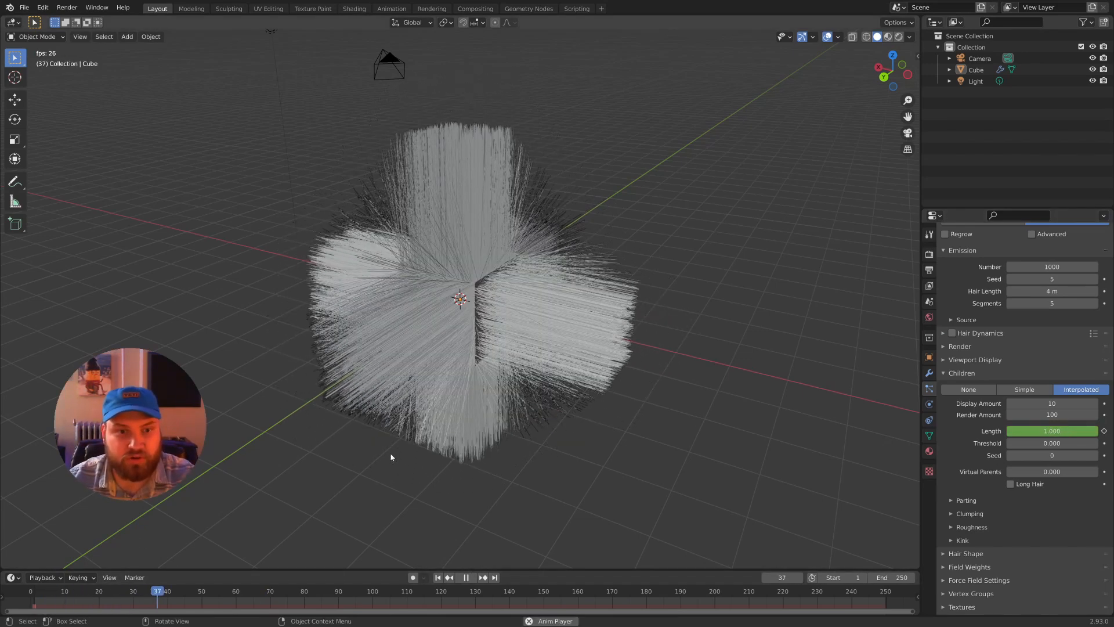
pyautogui.press('space')
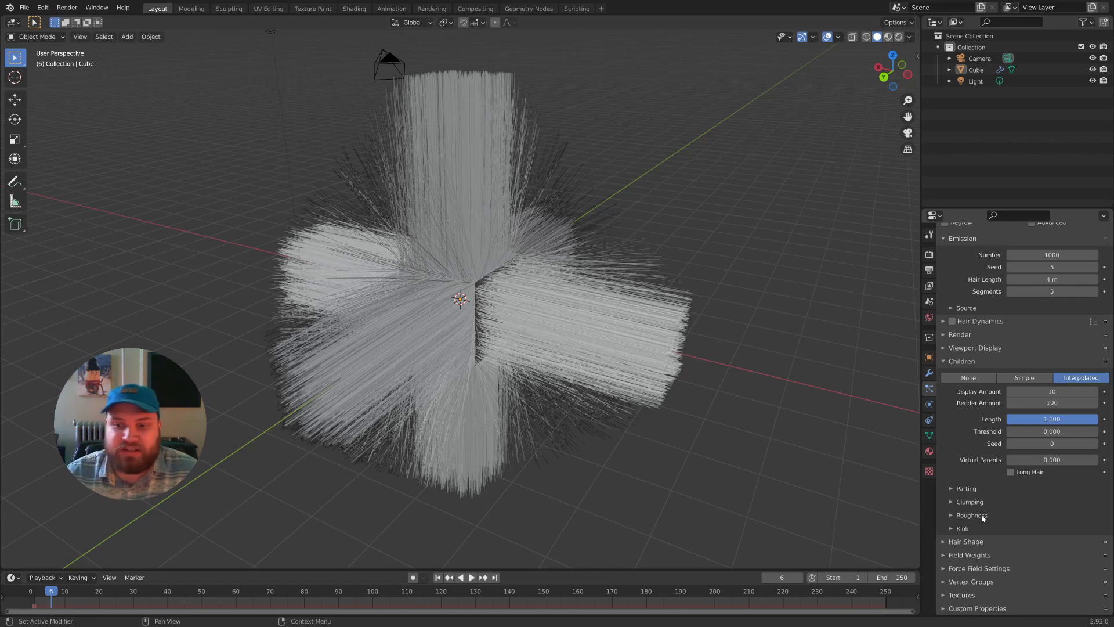
# Step: Glance at the children's clumping options and open the hair shape settings
pyautogui.click(968, 502)
pyautogui.click(968, 502)
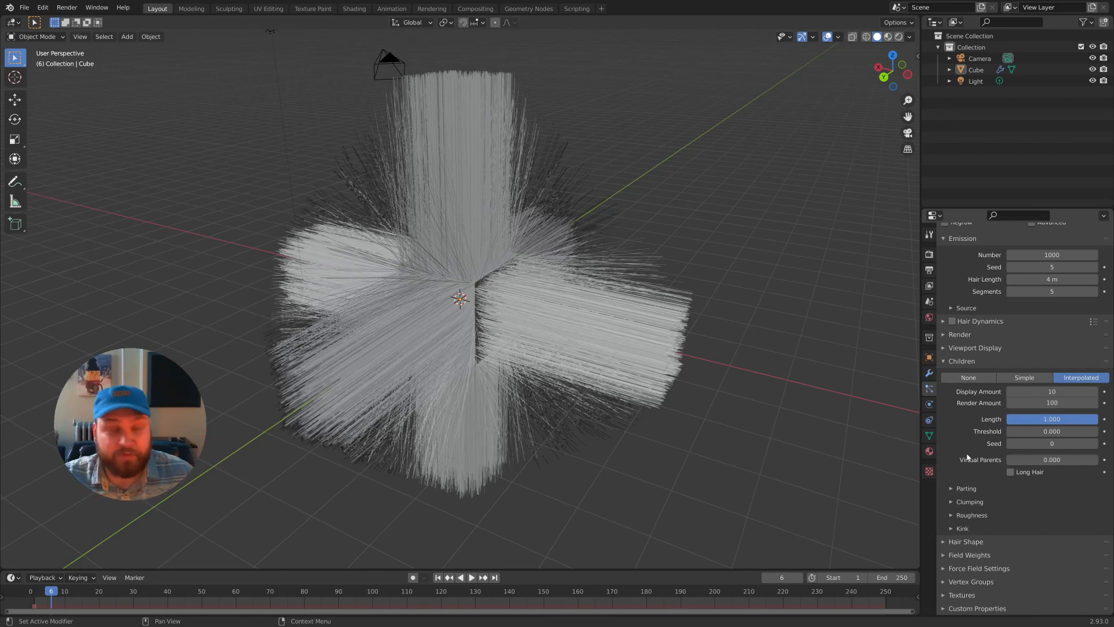
pyautogui.click(945, 361)
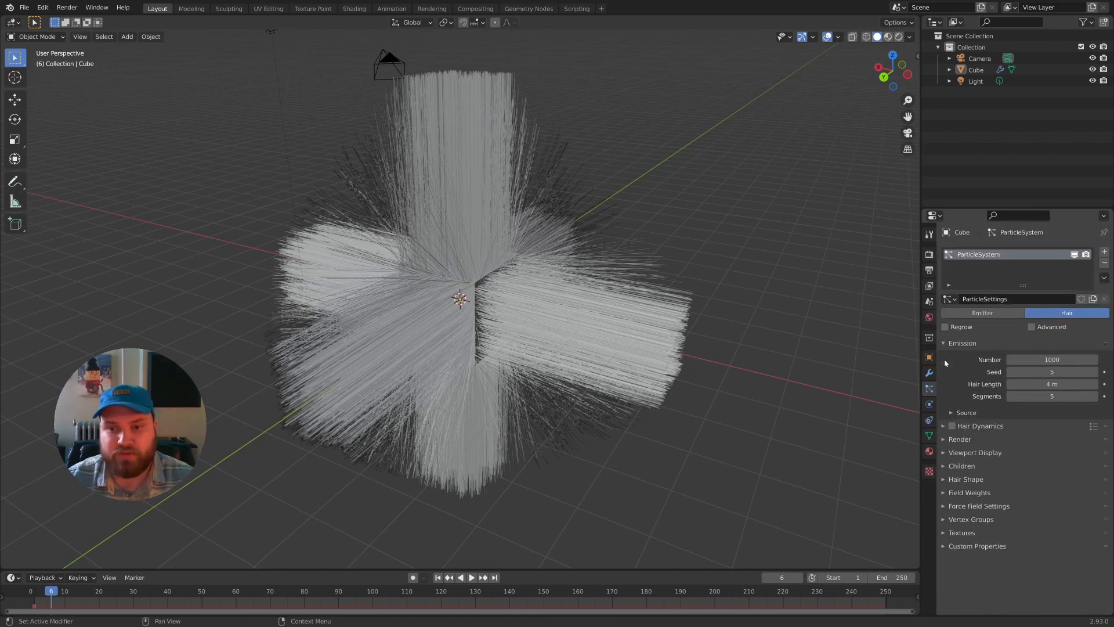
pyautogui.click(943, 481)
pyautogui.scroll(-1, 993, 513)
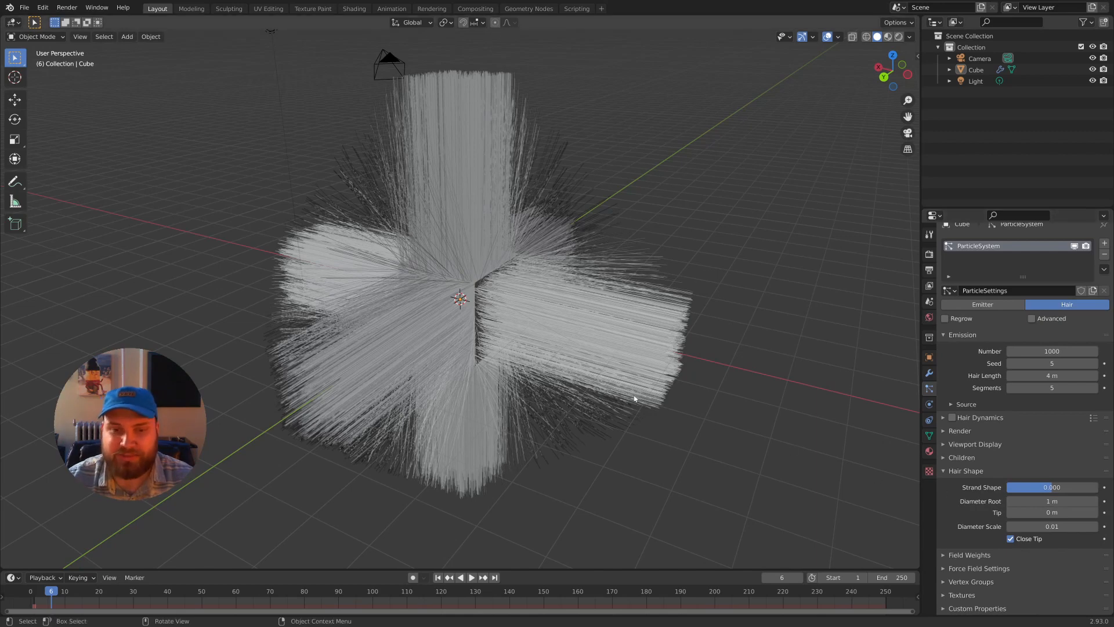
# Step: Annotate the empty space beside the hairy cube with a vertical strand line and a triangular strand tapering from a wide root to a pointed tip
pyautogui.moveTo(635, 394); pyautogui.dragTo(643, 393, button='middle')
pyautogui.keyDown('shift'); pyautogui.moveTo(695, 347); pyautogui.dragTo(619, 395, button='middle'); pyautogui.keyUp('shift')
pyautogui.scroll(-2, 600, 385)
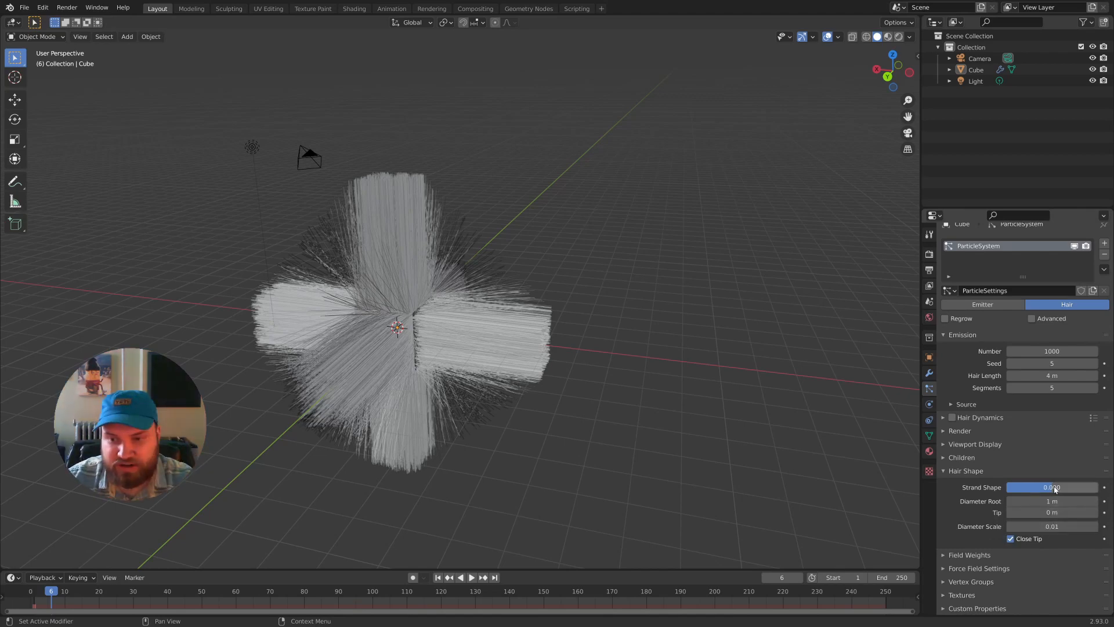
pyautogui.moveTo(644, 415); pyautogui.dragTo(564, 406, button='middle')
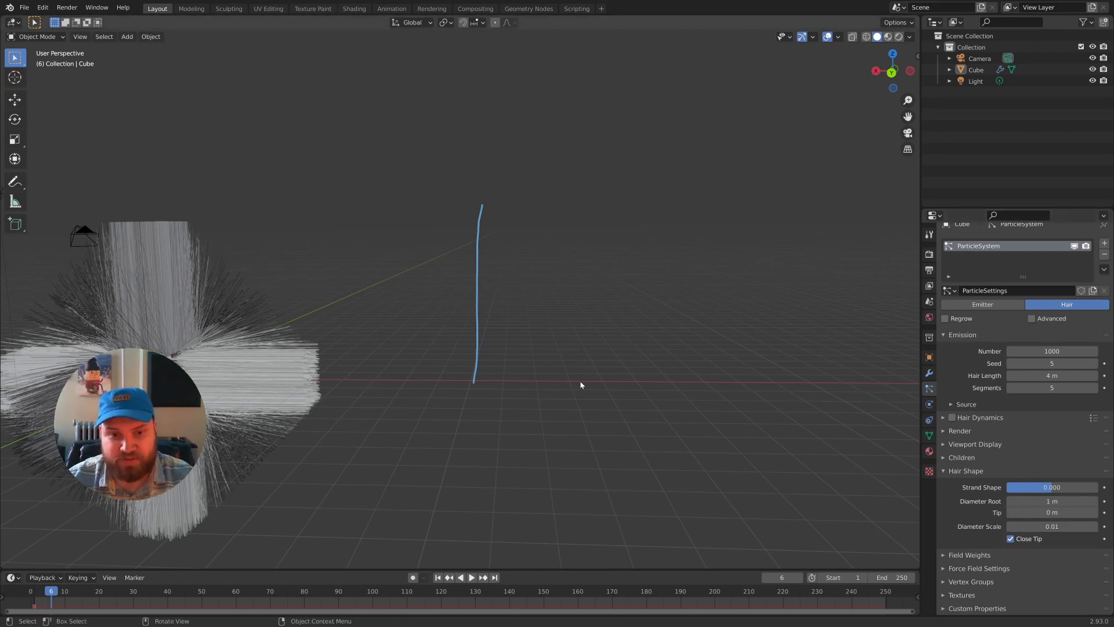
pyautogui.moveTo(538, 380)
pyautogui.mouseDown()
pyautogui.moveTo(592, 210)
pyautogui.moveTo(627, 377)
pyautogui.mouseUp()
pyautogui.moveTo(537, 383); pyautogui.dragTo(623, 377)
pyautogui.moveTo(623, 378); pyautogui.dragTo(600, 360, button='middle')
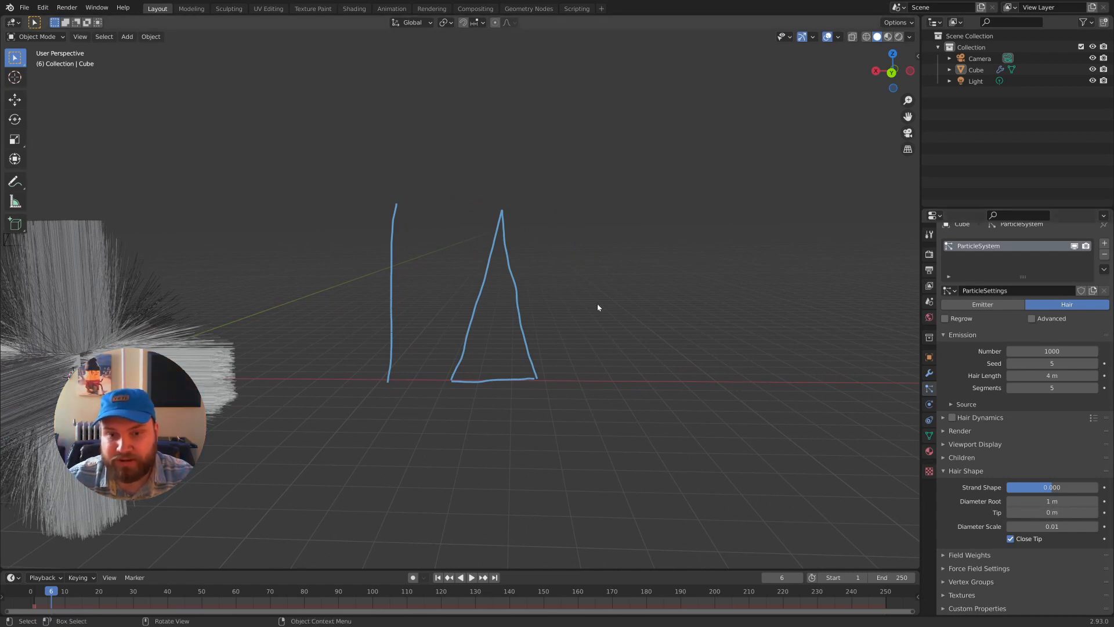
# Step: Set the hair tip diameter to 1 m and sketch a matching rectangular strand beside the triangle
pyautogui.click(1062, 513)
pyautogui.write('1')
pyautogui.press('Return')
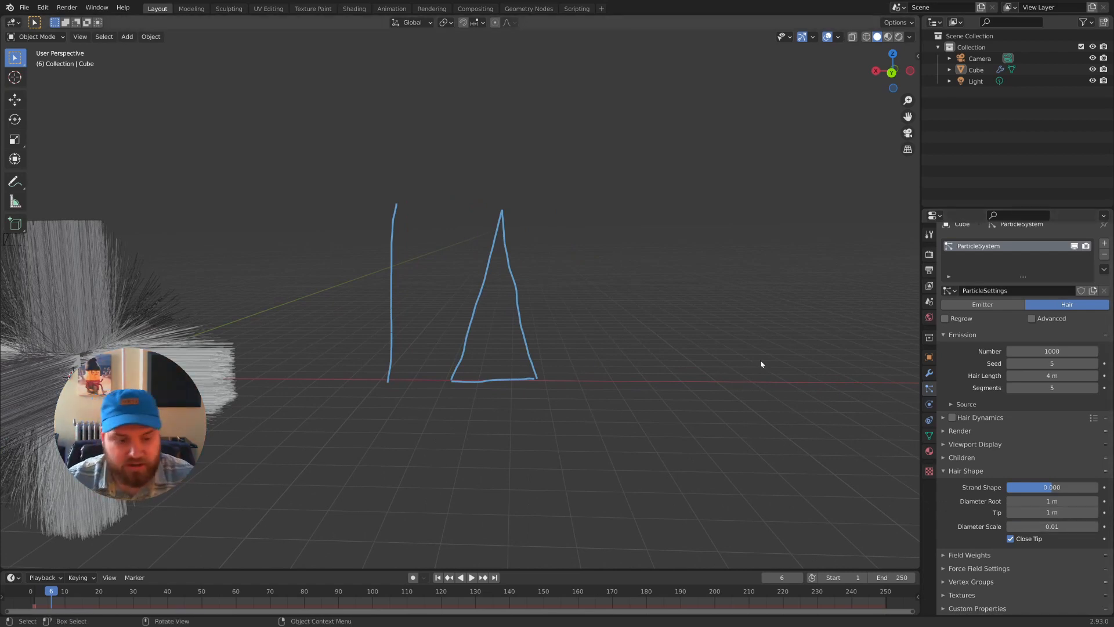
pyautogui.moveTo(602, 211); pyautogui.dragTo(587, 375)
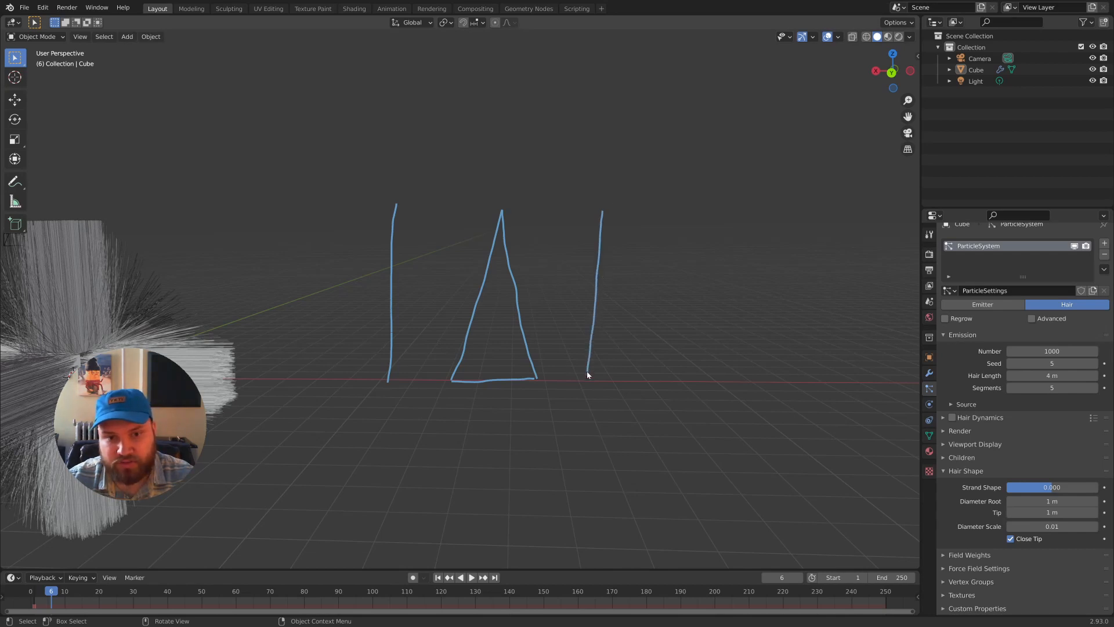
pyautogui.moveTo(602, 209)
pyautogui.mouseDown()
pyautogui.moveTo(641, 208)
pyautogui.moveTo(637, 378)
pyautogui.moveTo(590, 375)
pyautogui.mouseUp()
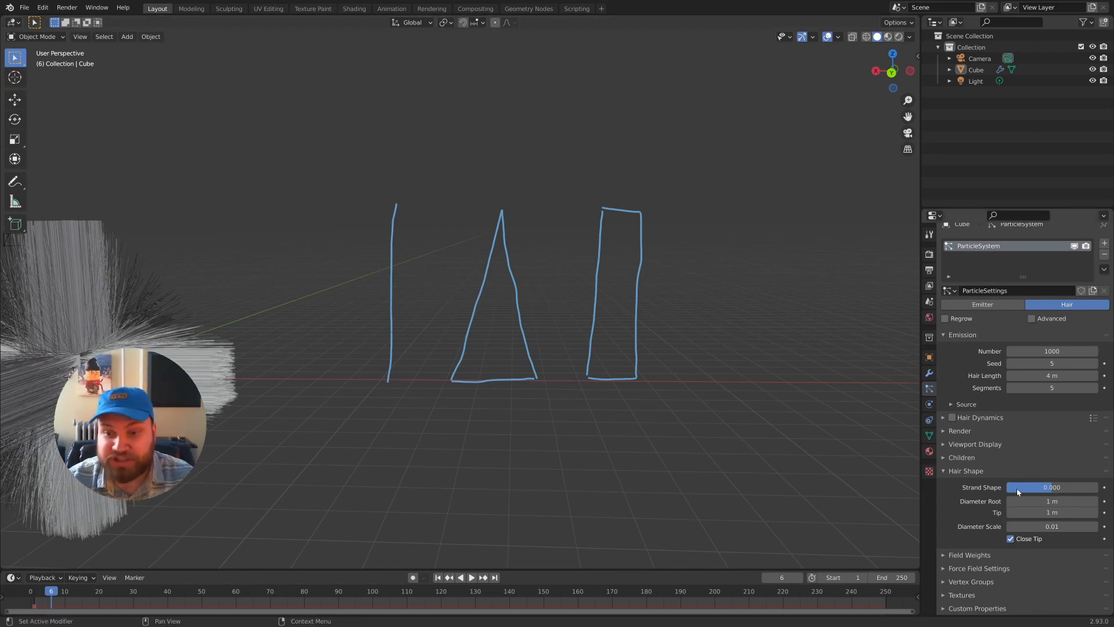
# Step: Set the strand shape to 1.000 and sketch a matching outward-bulging, rounded strand beside the rectangle
pyautogui.moveTo(730, 324); pyautogui.dragTo(611, 335, button='middle')
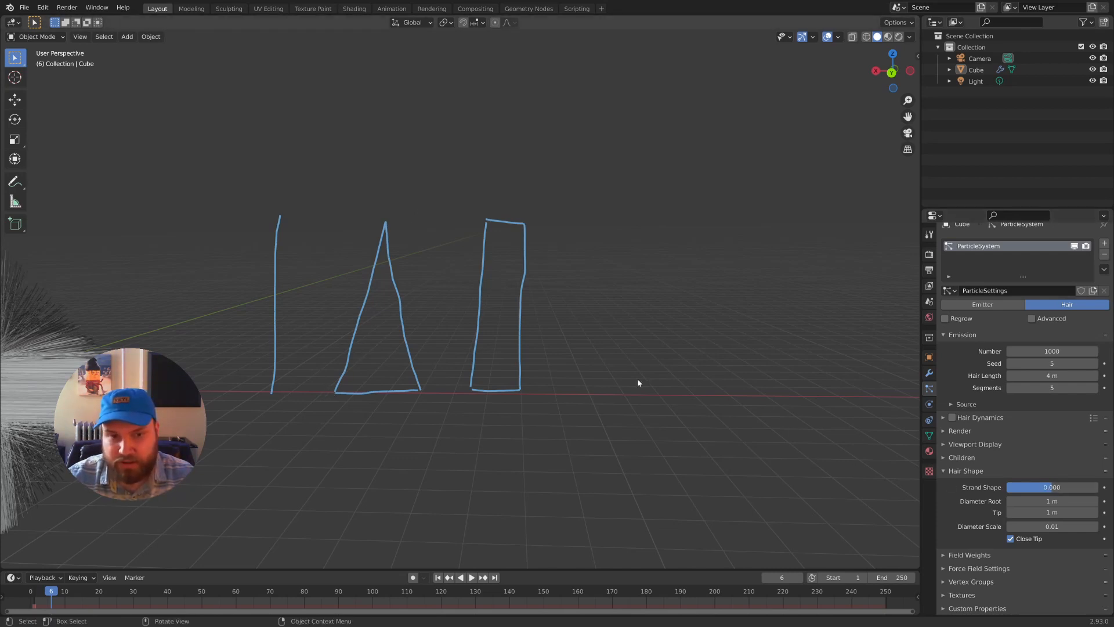
pyautogui.moveTo(1061, 492); pyautogui.dragTo(1108, 492)
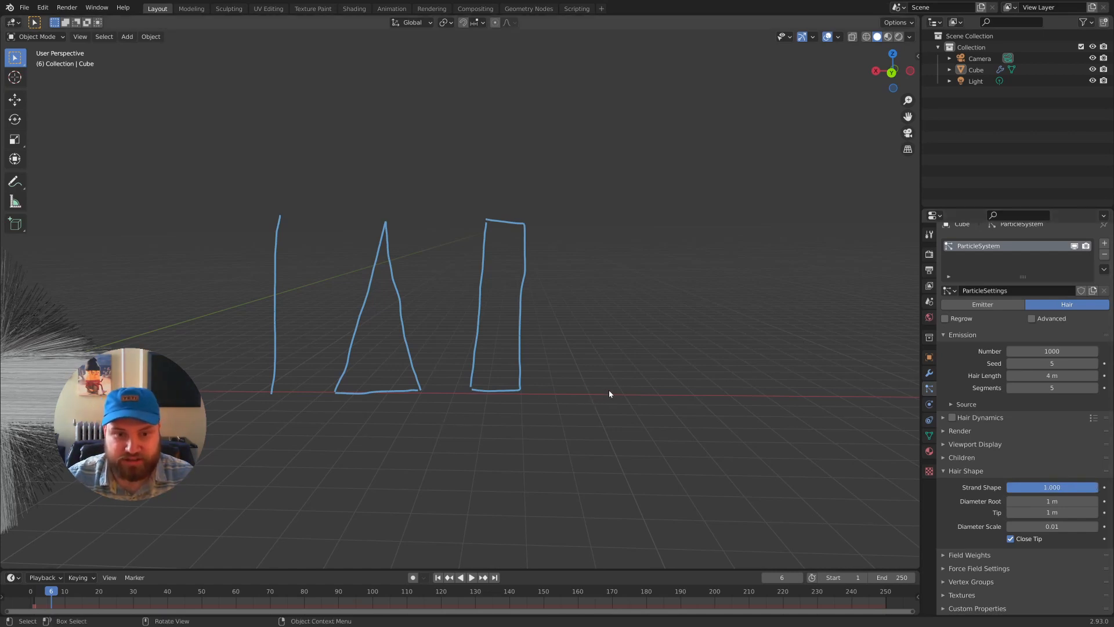
pyautogui.moveTo(591, 395)
pyautogui.mouseDown()
pyautogui.moveTo(594, 299)
pyautogui.moveTo(608, 257)
pyautogui.moveTo(631, 236)
pyautogui.moveTo(663, 297)
pyautogui.moveTo(675, 398)
pyautogui.mouseUp()
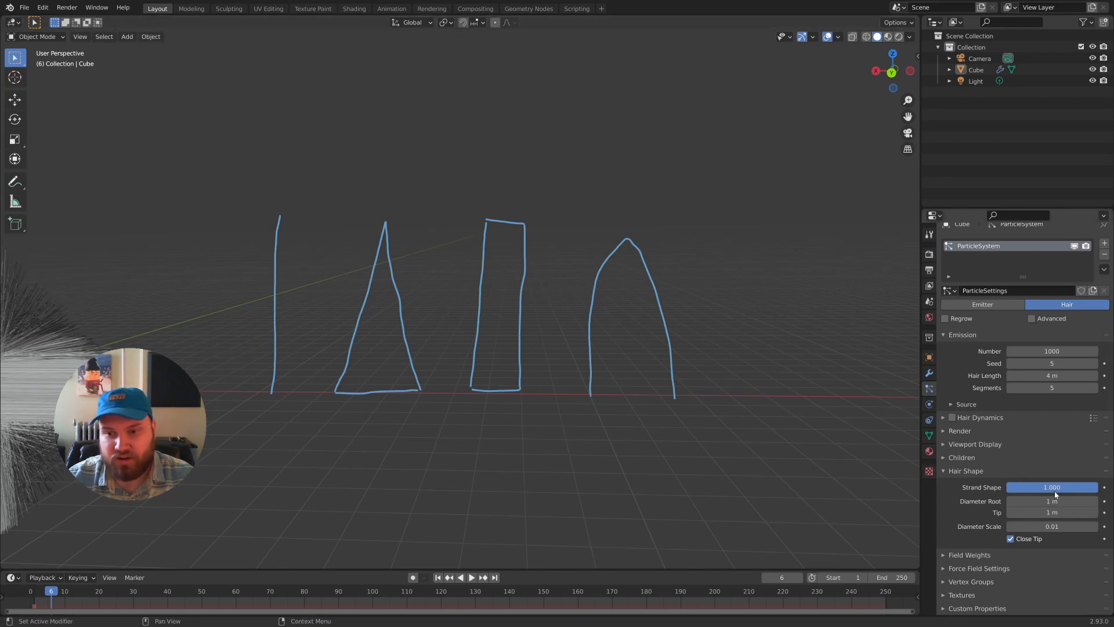
# Step: Set the strand shape to -1.000 and sketch a matching inward-curving spike beside the rounded strand
pyautogui.moveTo(1057, 492); pyautogui.dragTo(1008, 492)
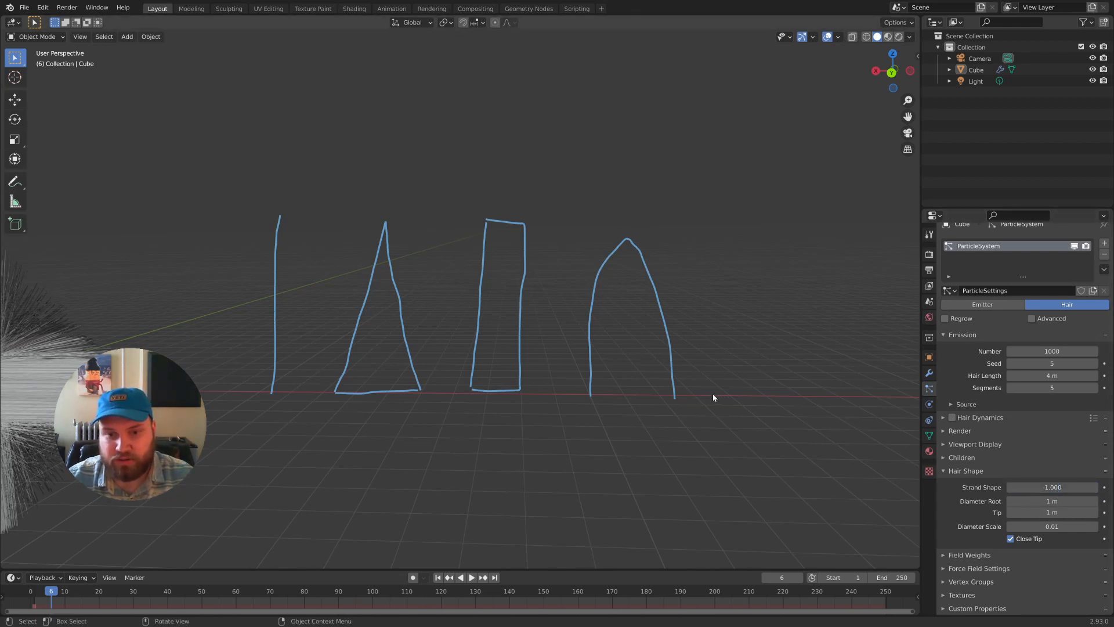
pyautogui.moveTo(714, 395)
pyautogui.mouseDown()
pyautogui.moveTo(726, 387)
pyautogui.moveTo(753, 251)
pyautogui.moveTo(760, 326)
pyautogui.moveTo(824, 389)
pyautogui.mouseUp()
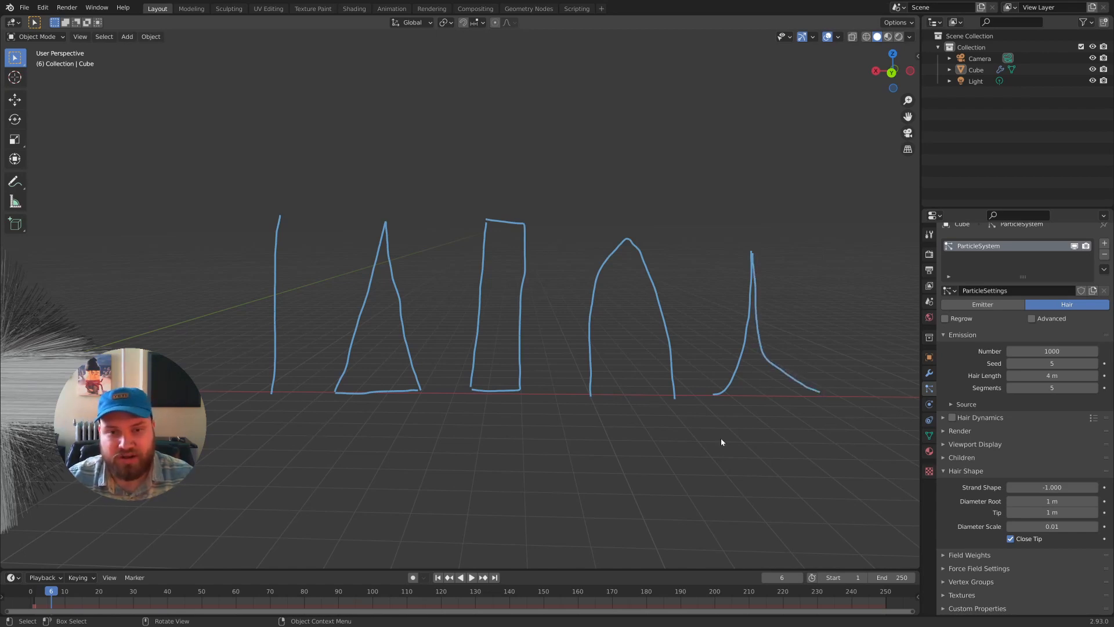
pyautogui.keyDown('shift'); pyautogui.moveTo(723, 434); pyautogui.dragTo(681, 444, button='middle'); pyautogui.keyUp('shift')
pyautogui.scroll(-1, 681, 444)
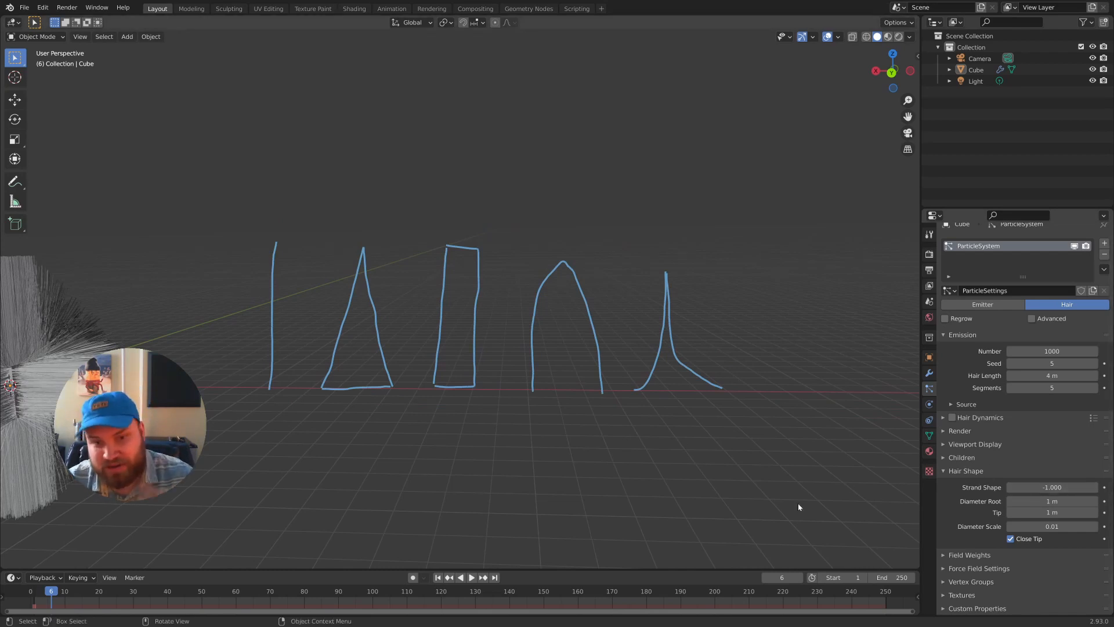
# Step: Close the hair shape settings and review the hair's field weights
pyautogui.click(970, 471)
pyautogui.click(959, 493)
pyautogui.scroll(-7, 954, 525)
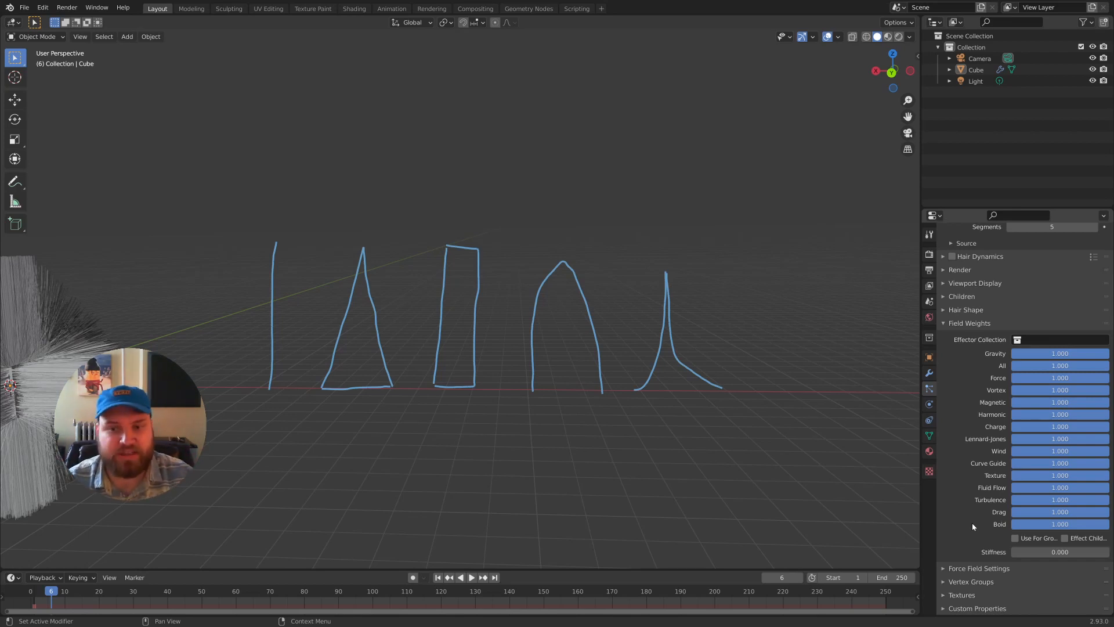
pyautogui.scroll(-6, 360, 299)
pyautogui.scroll(4, 356, 304)
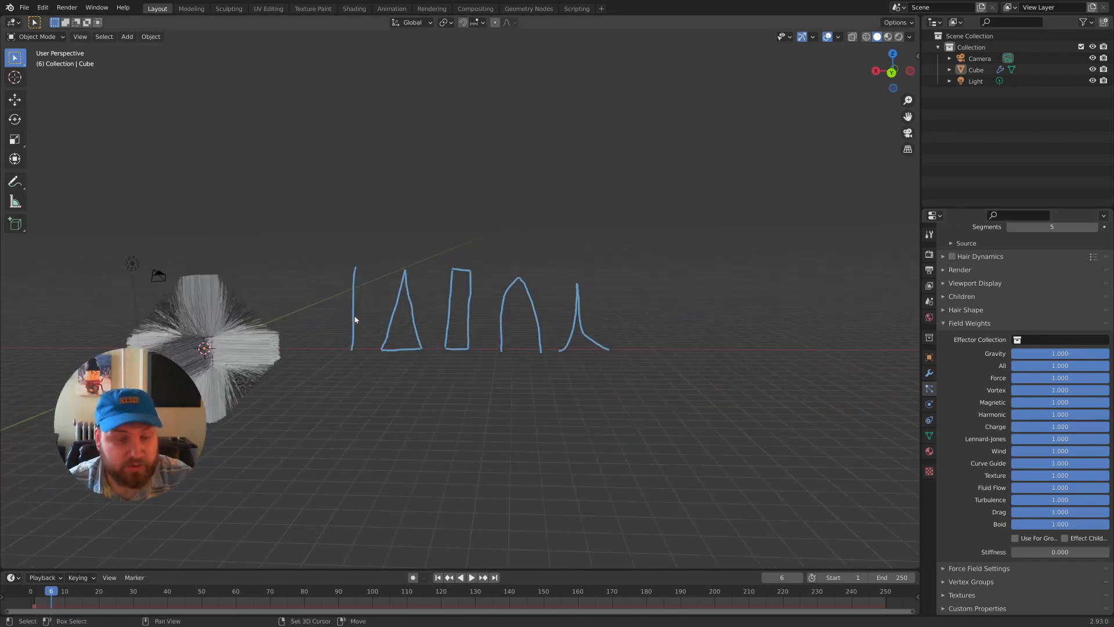
# Step: Add a Force type force field and move it beside and above the hairy cube
pyautogui.moveTo(356, 304); pyautogui.dragTo(343, 372, button='middle')
pyautogui.hotkey('shift', 'a')
pyautogui.moveTo(343, 538)
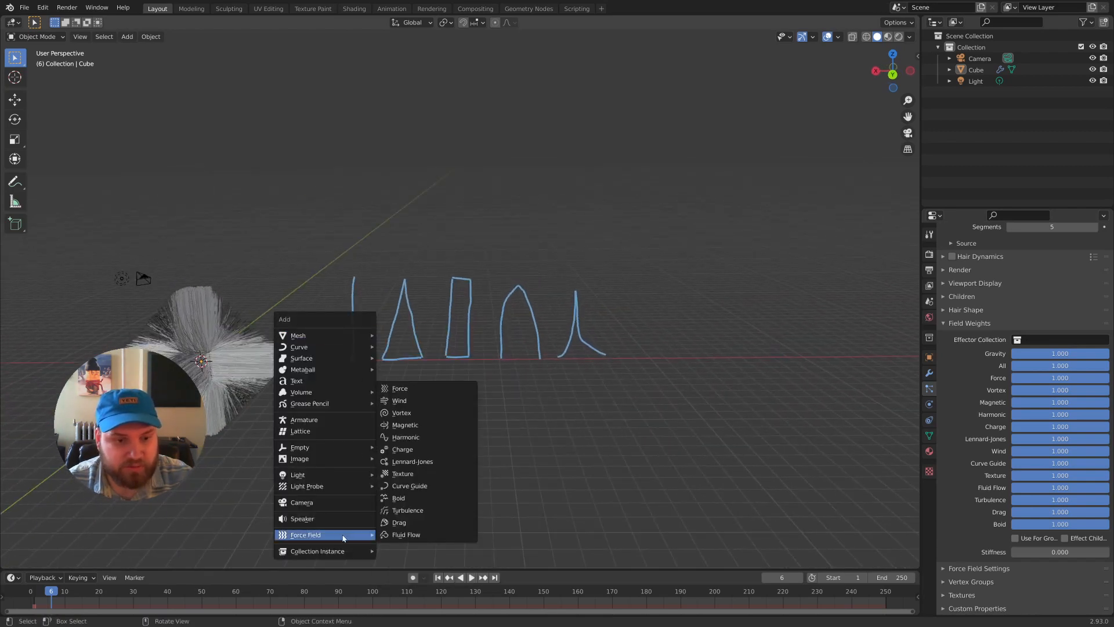
pyautogui.click(410, 391)
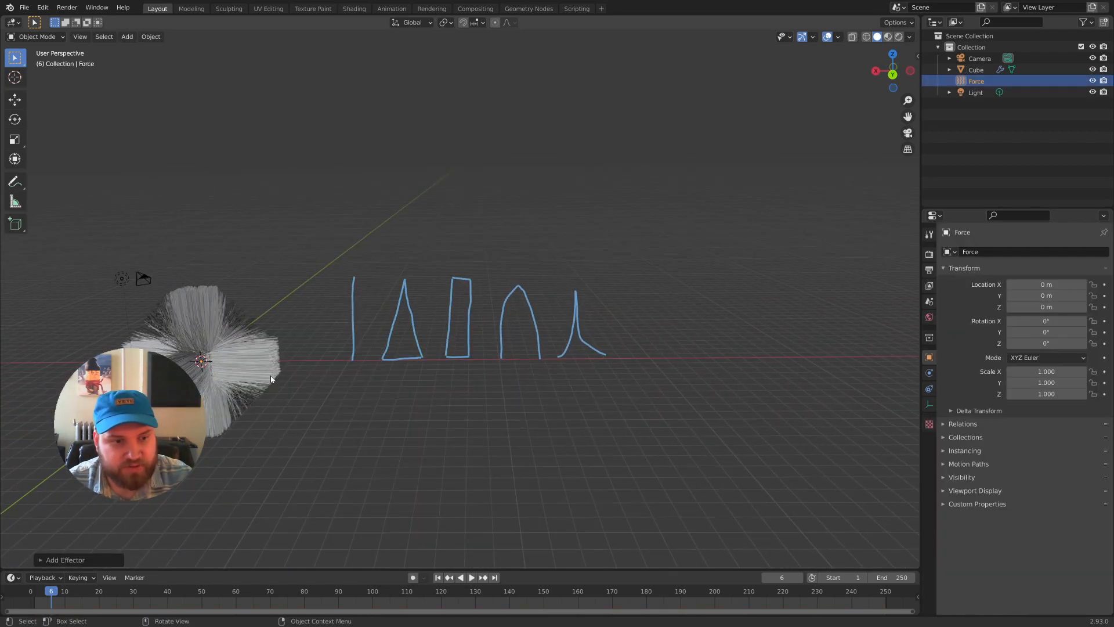
pyautogui.press('g')
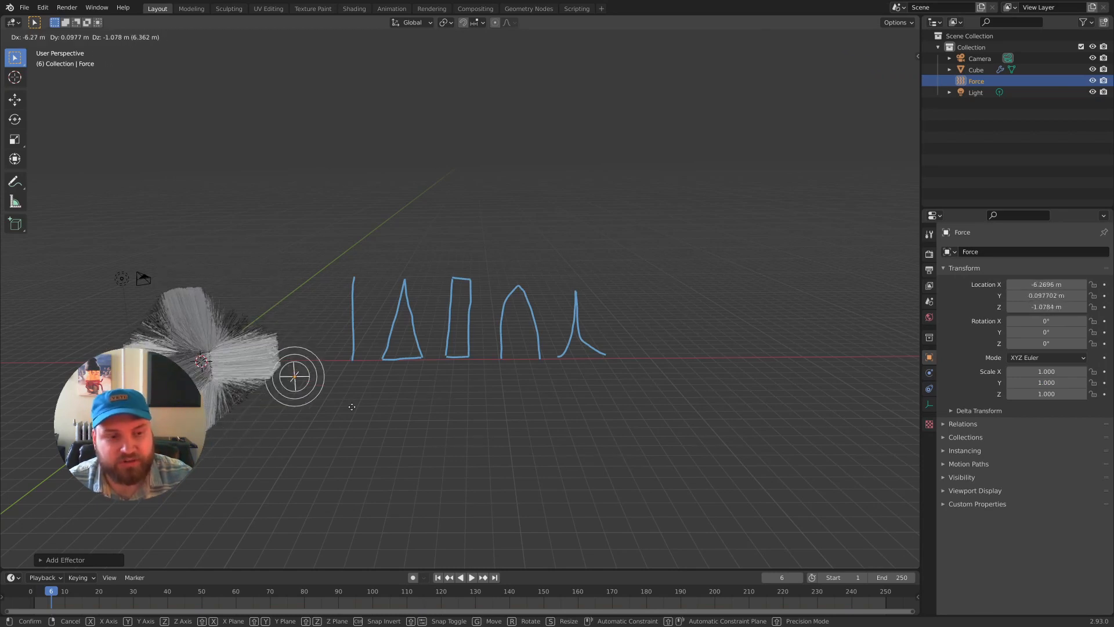
pyautogui.click(322, 305)
# Step: Lower the Force field weight of the cube's hair to 0.728
pyautogui.click(216, 376)
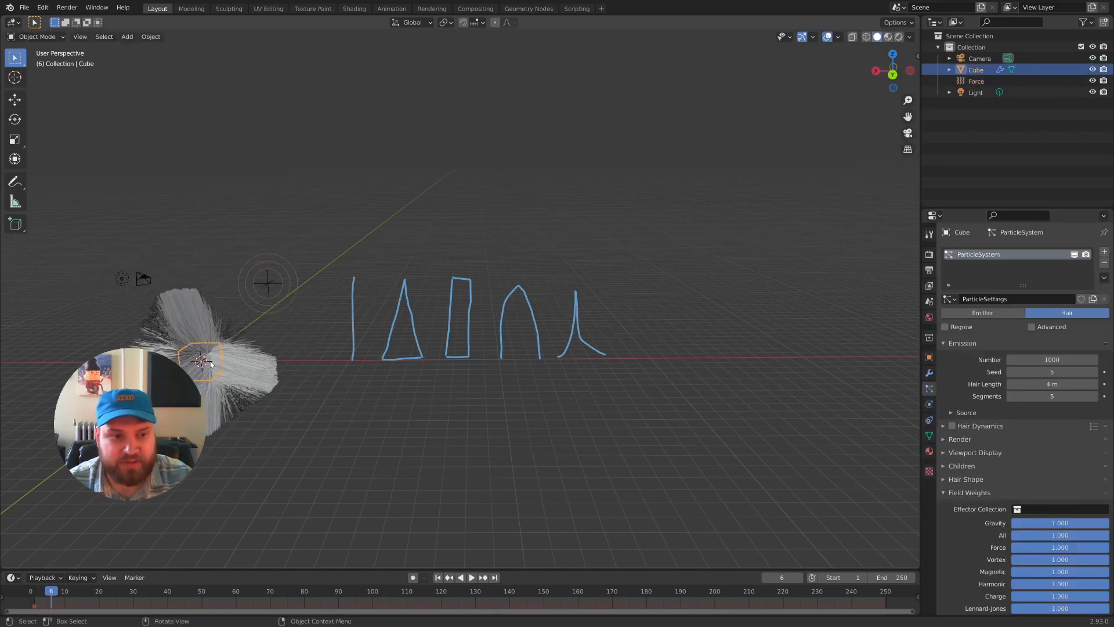
pyautogui.scroll(-3, 1056, 494)
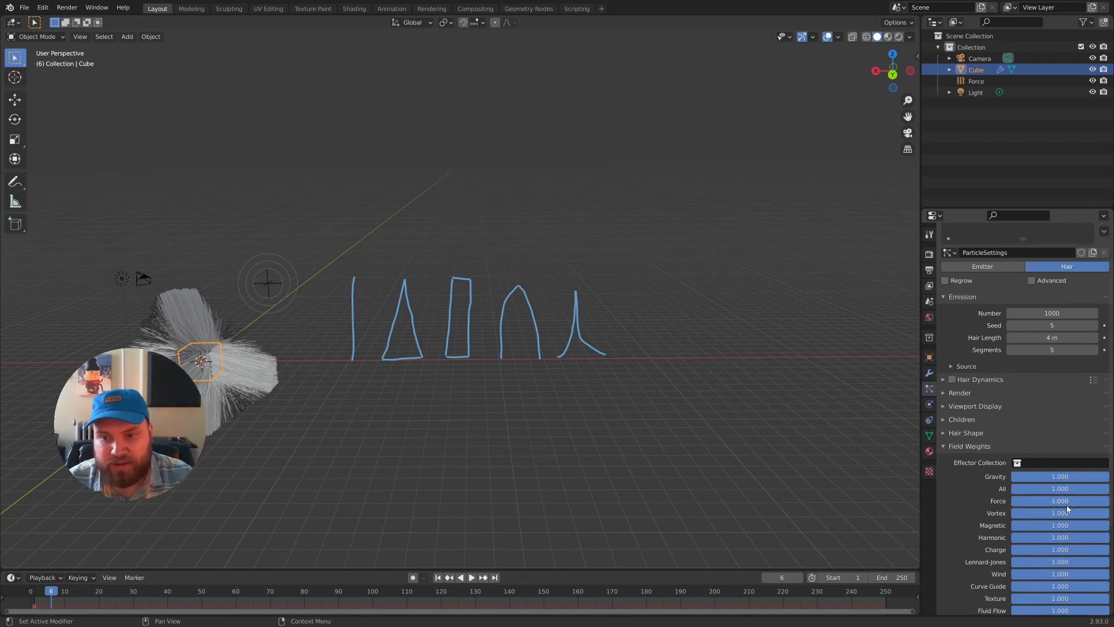
pyautogui.moveTo(1077, 502); pyautogui.dragTo(1021, 503)
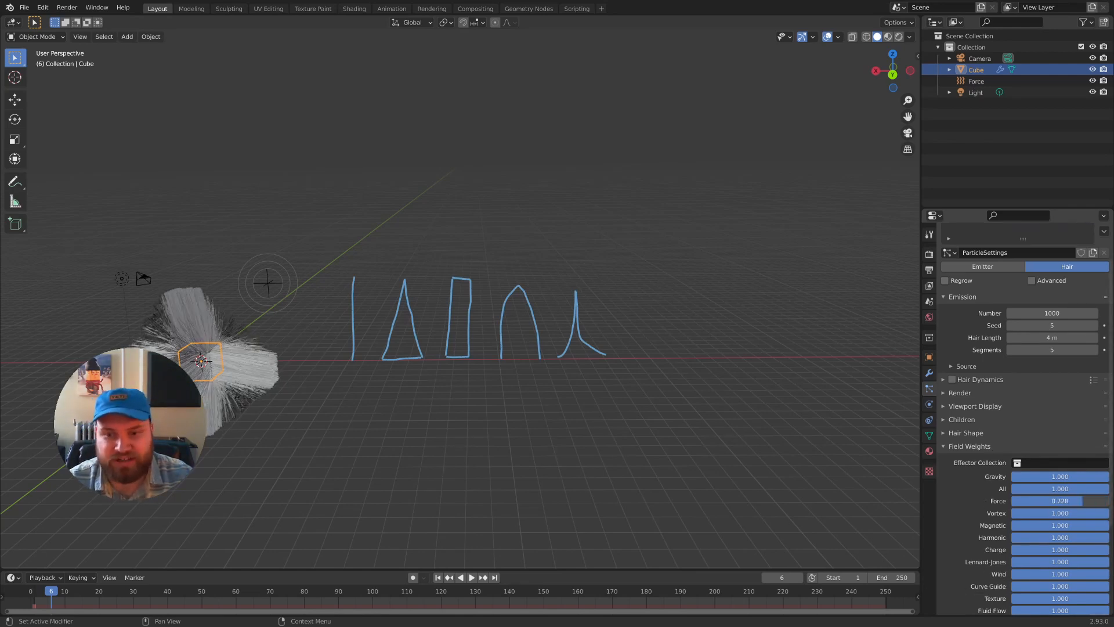
# Step: Move the Force field to about X -5.64, Y -0.73, Z 2.66 m, lower beside the cube
pyautogui.click(268, 283)
pyautogui.press('g')
pyautogui.click(284, 323)
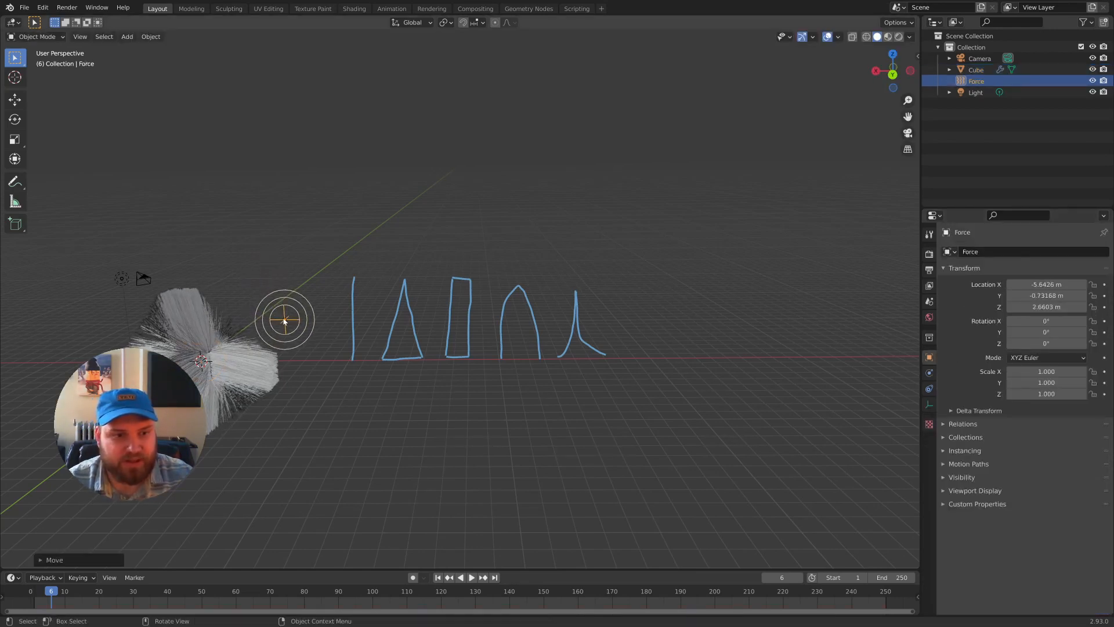
# Step: Add a Vortex force field, place it at about X 6.79, Y 0.70, Z -2.40 m, and rotate it to about 21.8°, -64.9°, -31.1°
pyautogui.keyDown('shift'); pyautogui.moveTo(286, 328); pyautogui.dragTo(474, 302, button='middle'); pyautogui.keyUp('shift')
pyautogui.hotkey('shift', 'a')
pyautogui.moveTo(477, 303)
pyautogui.click(533, 328)
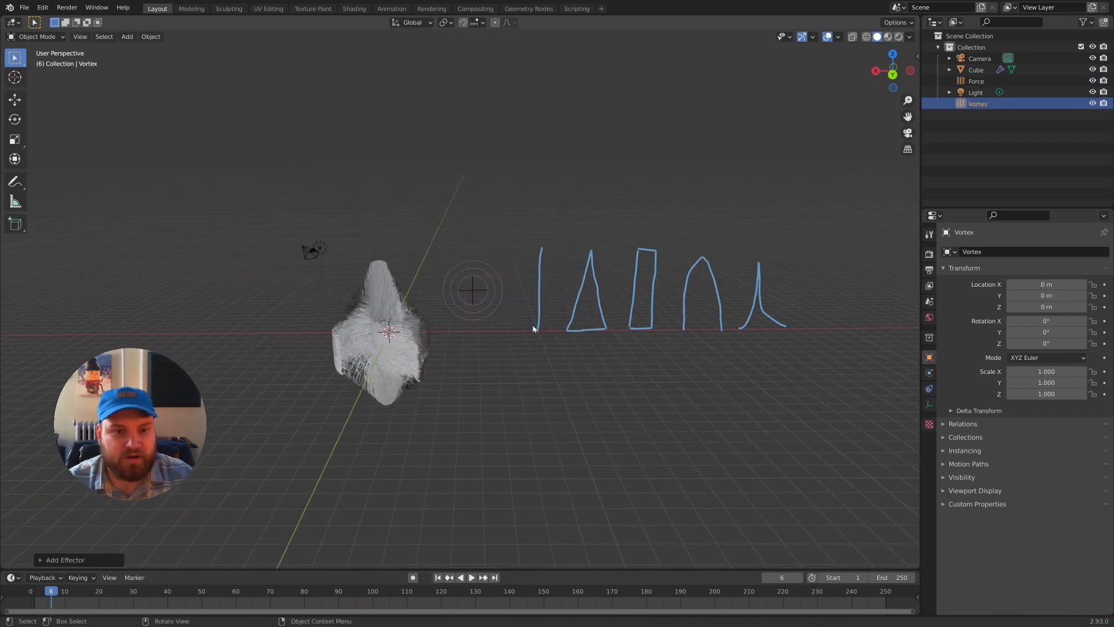
pyautogui.press('r')
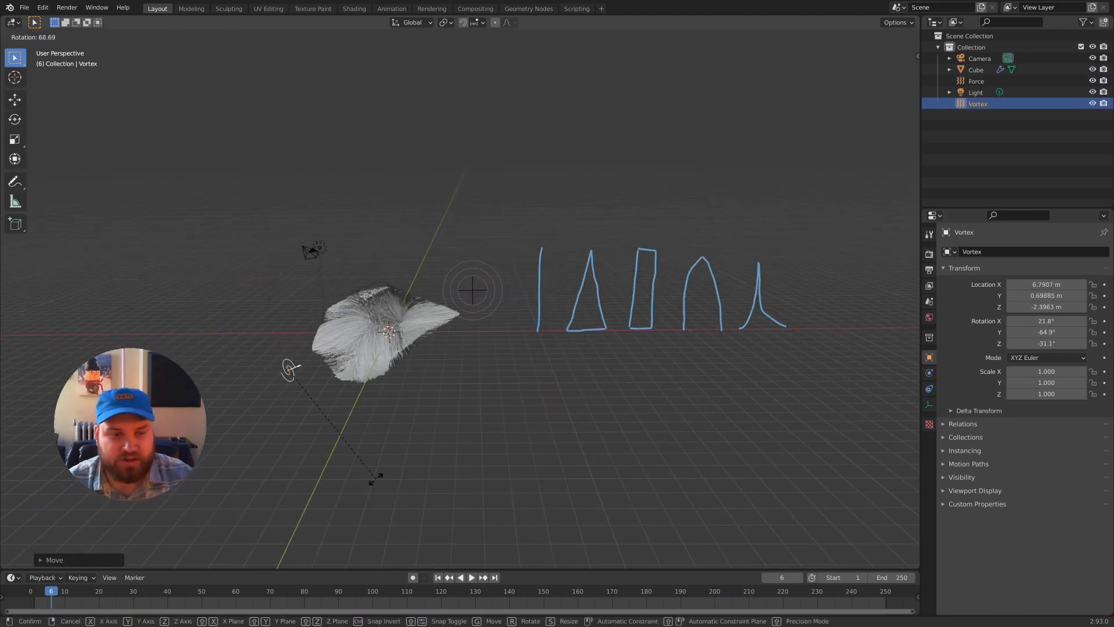
pyautogui.click(425, 369)
# Step: Add a Harmonic force field and move it above the cube to about X 2.57, Y -0.98, Z 4.58 m
pyautogui.hotkey('shift', 'a')
pyautogui.moveTo(380, 294)
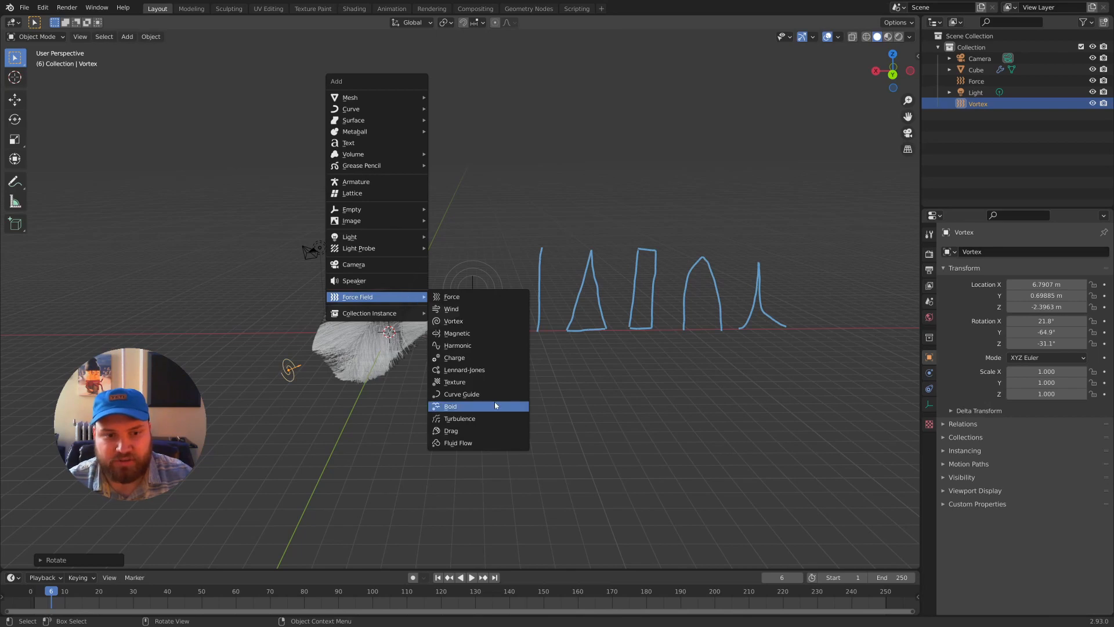
pyautogui.click(483, 352)
pyautogui.press('g')
pyautogui.click(443, 279)
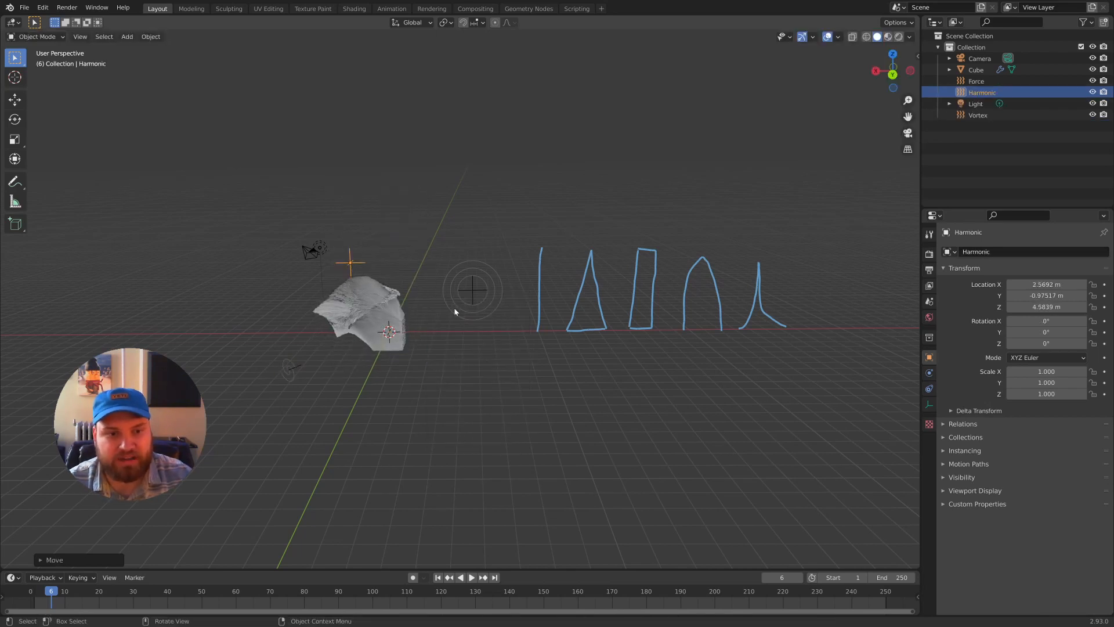
# Step: Move the Harmonic force field down close beside the cube's lower half
pyautogui.moveTo(455, 311); pyautogui.dragTo(485, 335, button='middle')
pyautogui.press('g')
pyautogui.click(551, 331)
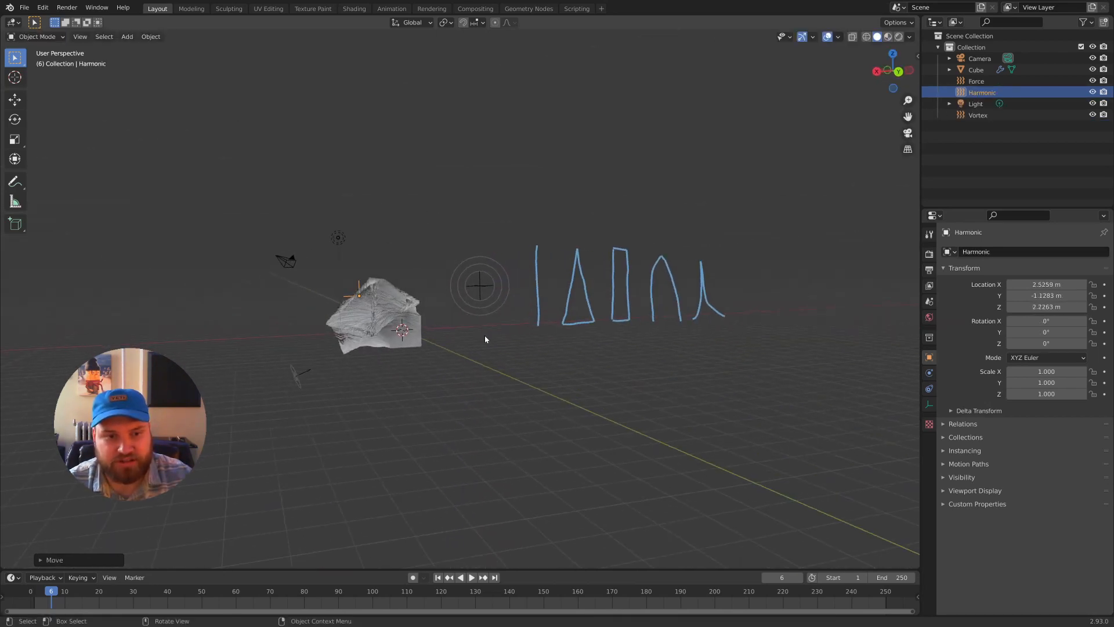
pyautogui.press('g')
pyautogui.click(621, 400)
pyautogui.moveTo(621, 400); pyautogui.dragTo(577, 404, button='middle')
pyautogui.scroll(3, 576, 405)
# Step: Set the Force and Vortex field weights of the cube's hair to 0 and lower its All weight
pyautogui.click(363, 363)
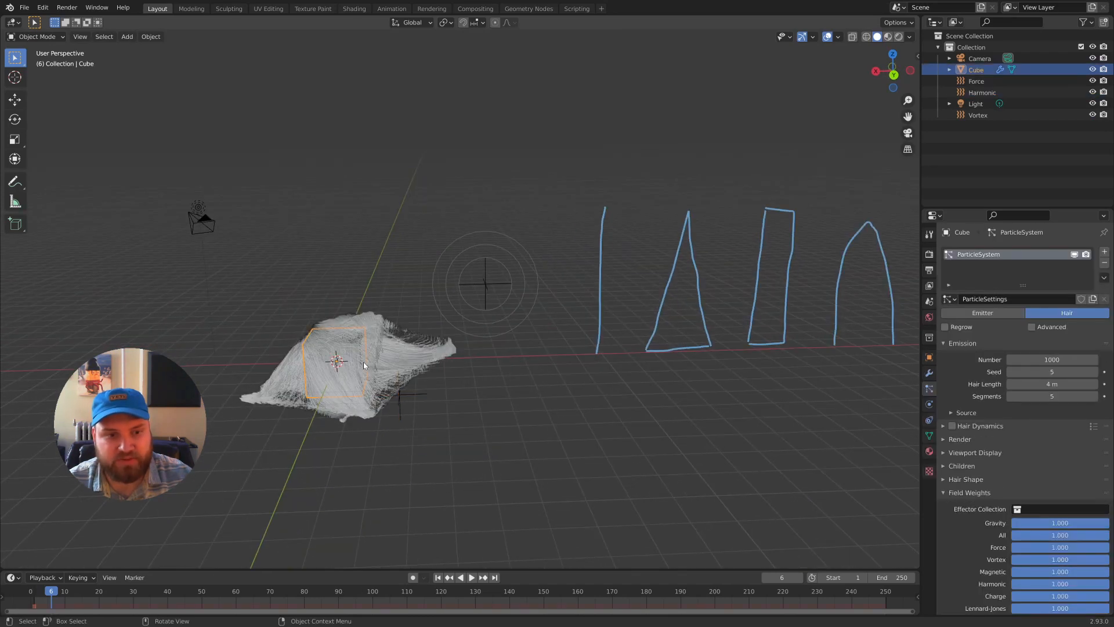
pyautogui.scroll(-3, 978, 554)
pyautogui.scroll(-2, 977, 556)
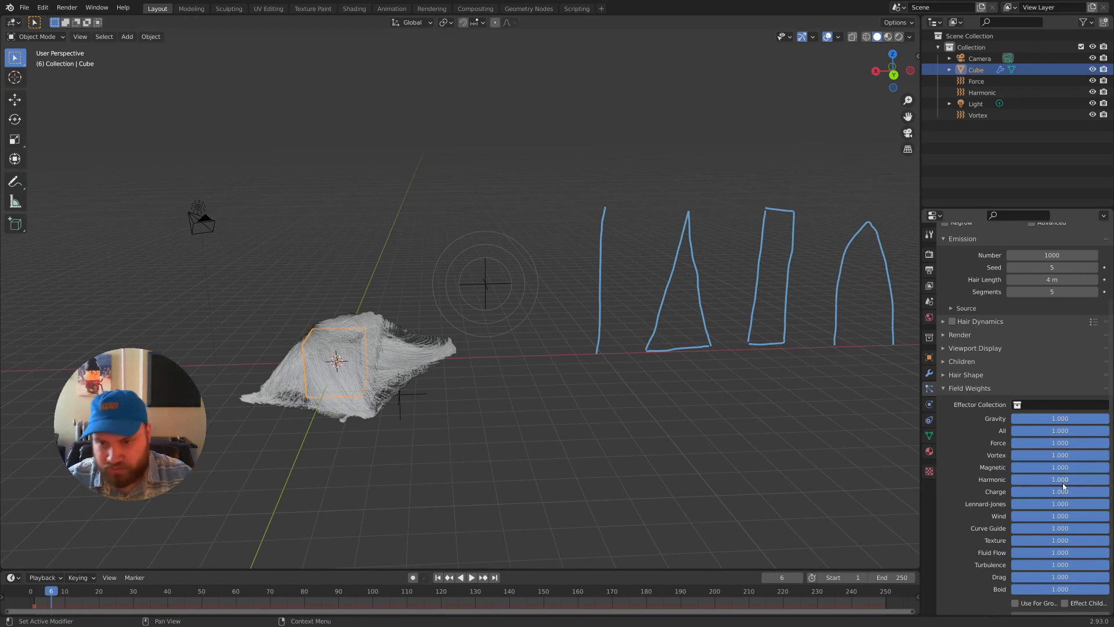
pyautogui.moveTo(1075, 446); pyautogui.dragTo(1011, 446)
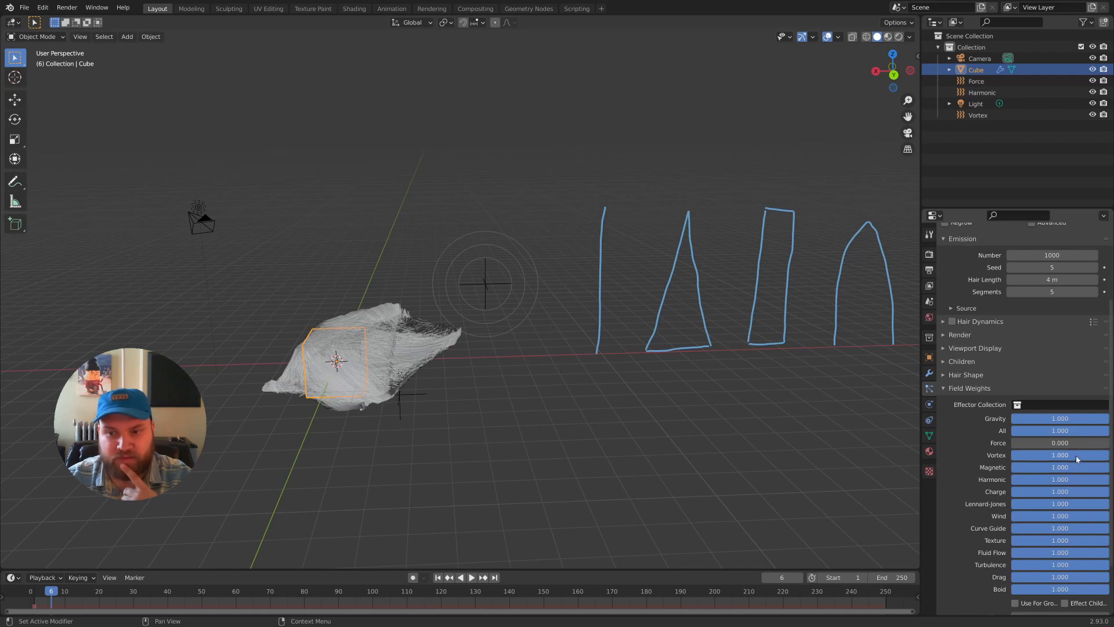
pyautogui.moveTo(1077, 458); pyautogui.dragTo(1012, 456)
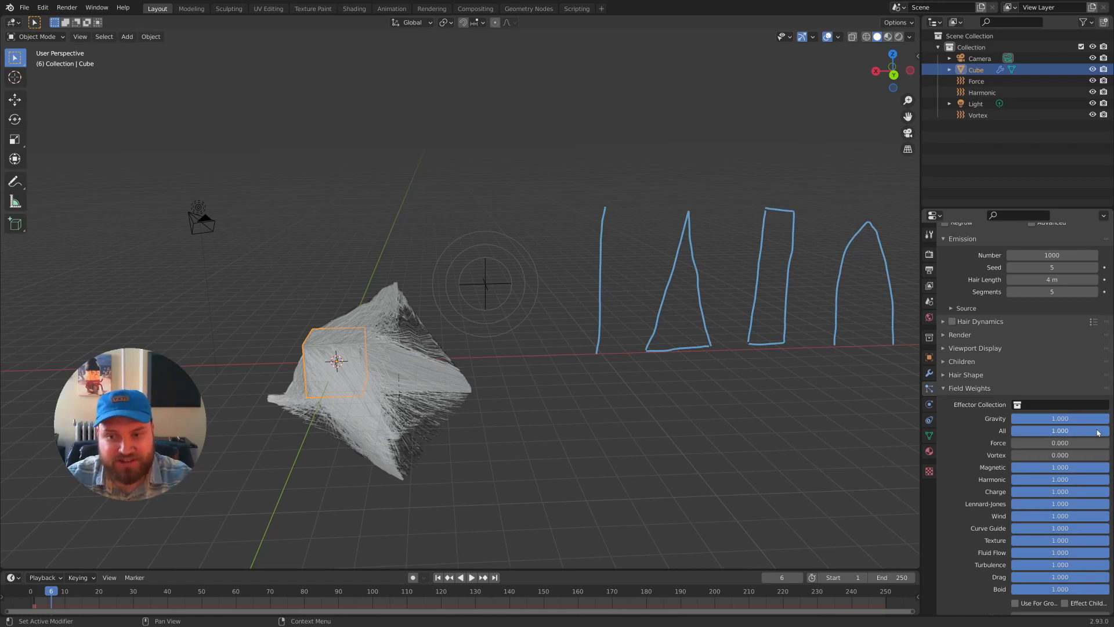
pyautogui.moveTo(1081, 432); pyautogui.dragTo(1041, 433)
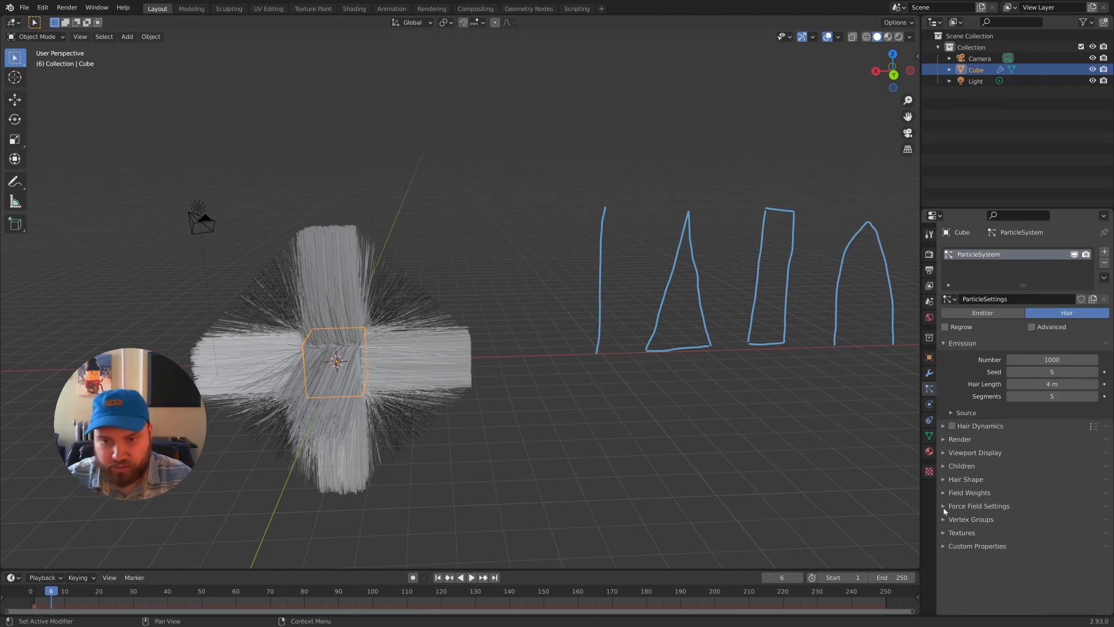
# Step: Examine the hair's Force Field Settings and the properties that its Vertex Groups can control
pyautogui.click(960, 514)
pyautogui.scroll(-3, 960, 503)
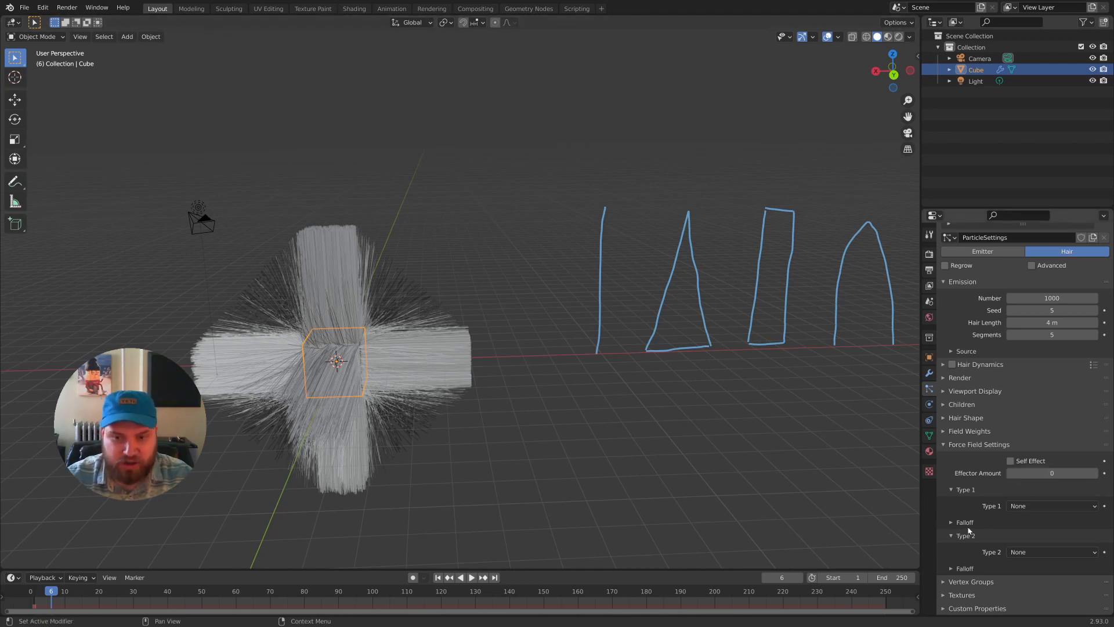
pyautogui.click(943, 444)
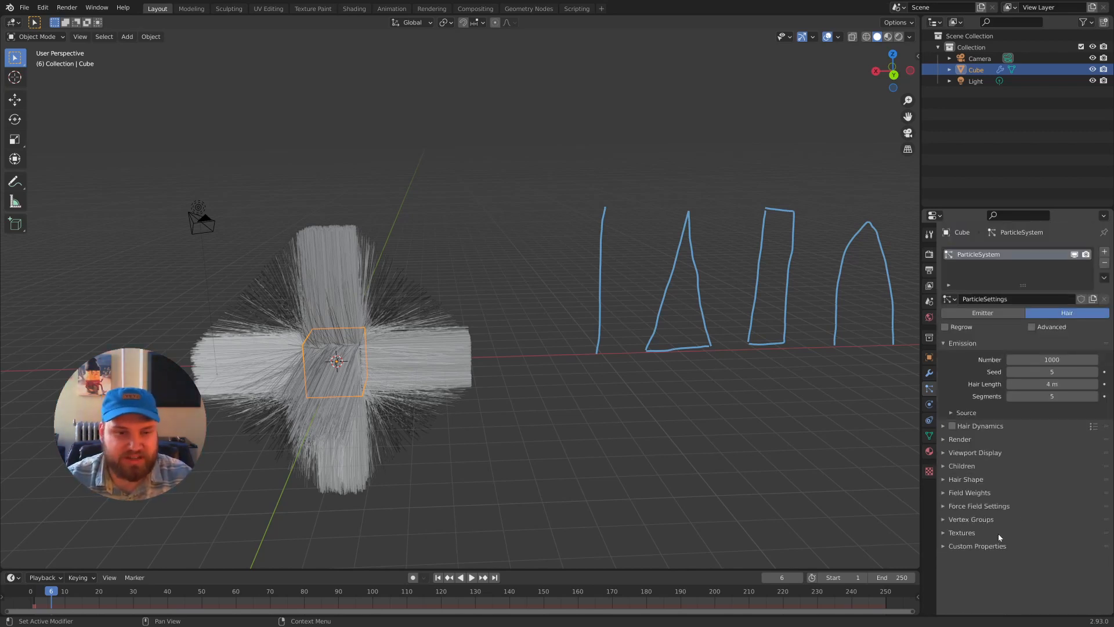
pyautogui.click(944, 520)
pyautogui.scroll(-2, 944, 524)
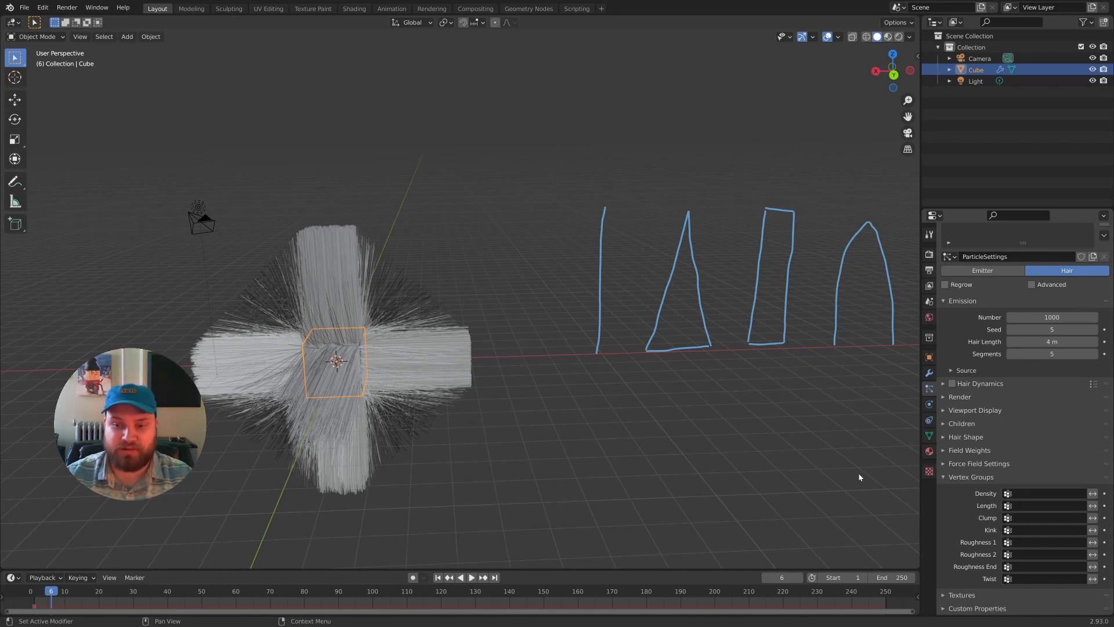
# Step: Subdivide the whole cube mesh repeatedly into a fine grid of faces
pyautogui.moveTo(356, 363)
pyautogui.mouseDown(button='middle')
pyautogui.moveTo(523, 356)
pyautogui.moveTo(467, 393)
pyautogui.mouseUp(button='middle')
pyautogui.press('Tab')
pyautogui.rightClick(467, 394)
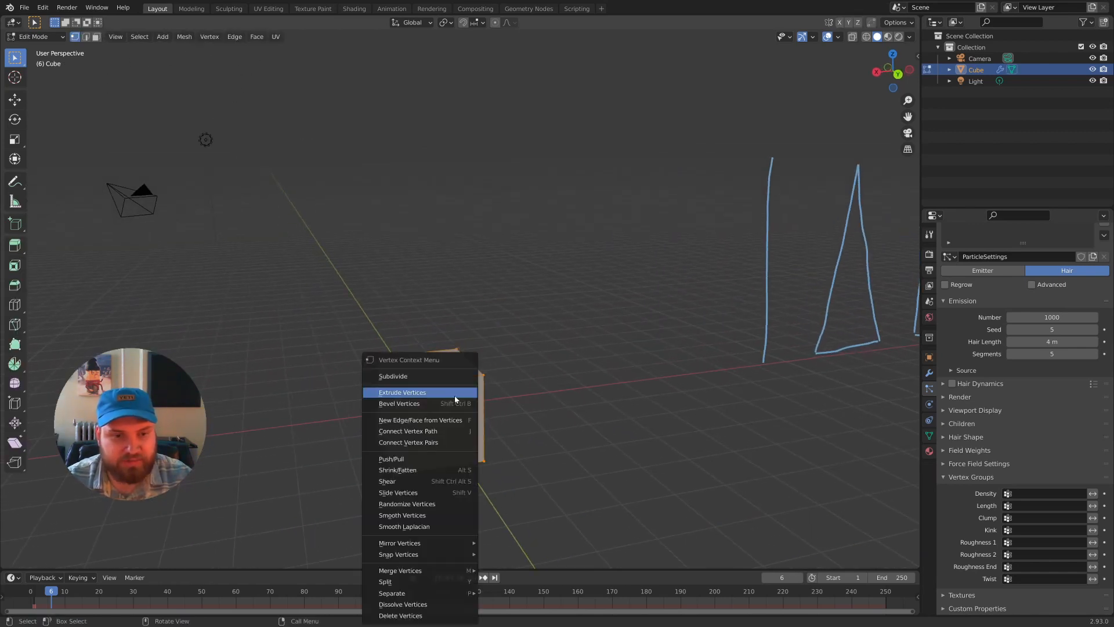
pyautogui.click(456, 376)
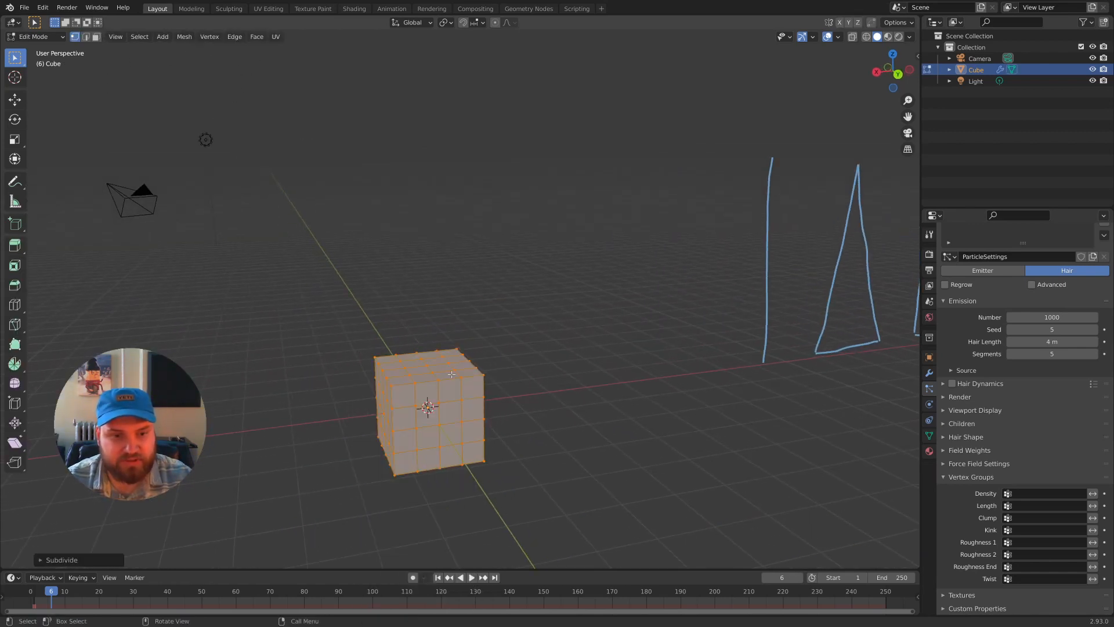
pyautogui.rightClick(453, 378)
pyautogui.click(453, 376)
pyautogui.press('Tab')
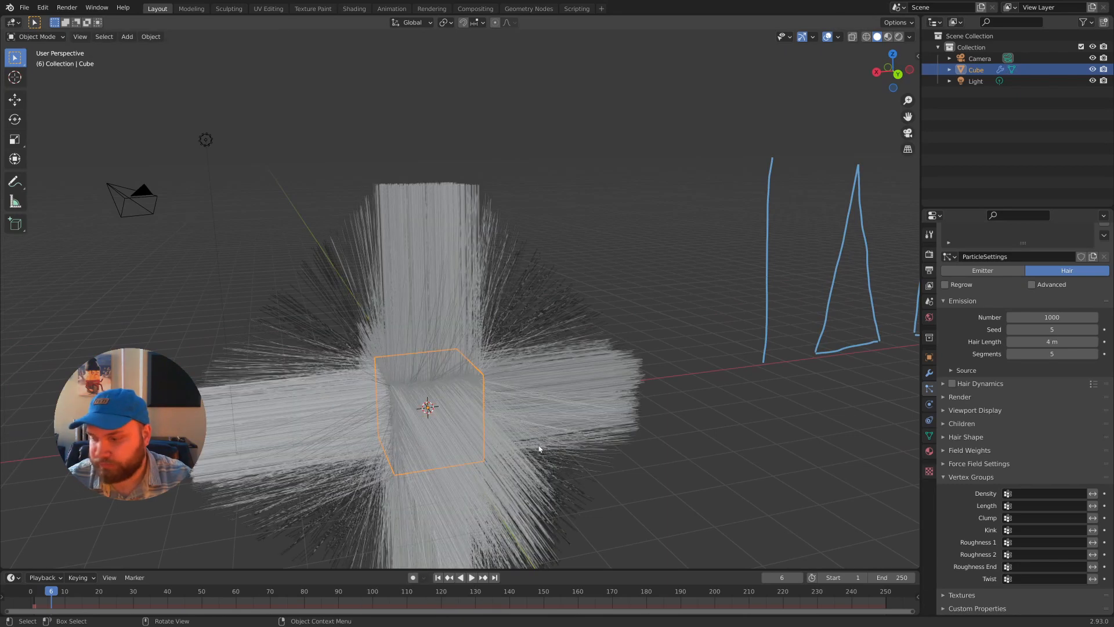
# Step: Add a vertex group to the cube and assign the top face's vertices to it with weight 1.000, using wireframe shading
pyautogui.click(929, 435)
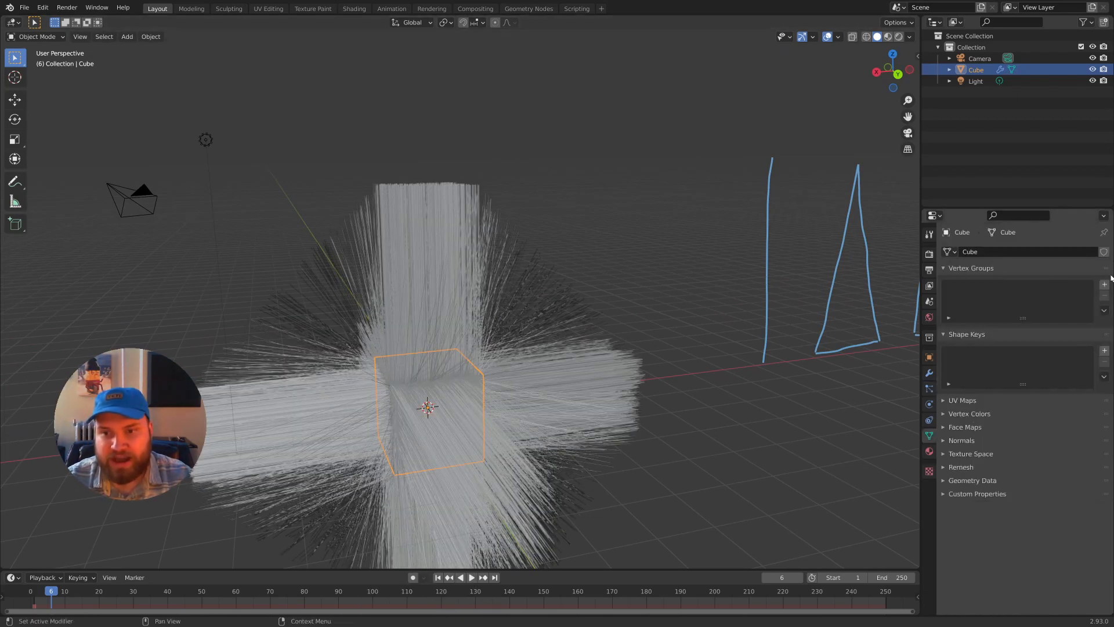
pyautogui.moveTo(618, 318); pyautogui.dragTo(642, 312, button='middle')
pyautogui.press('z')
pyautogui.click(301, 263)
pyautogui.moveTo(302, 263); pyautogui.dragTo(286, 274, button='middle')
pyautogui.hotkey('alt', 'a')
pyautogui.press('Tab')
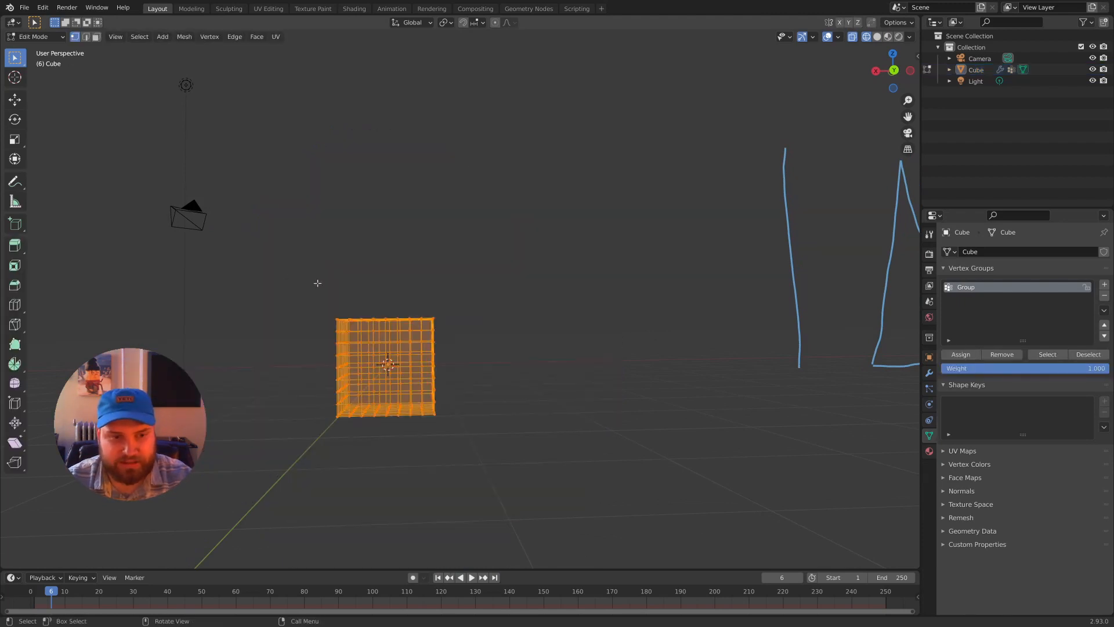
pyautogui.moveTo(288, 279); pyautogui.dragTo(473, 326)
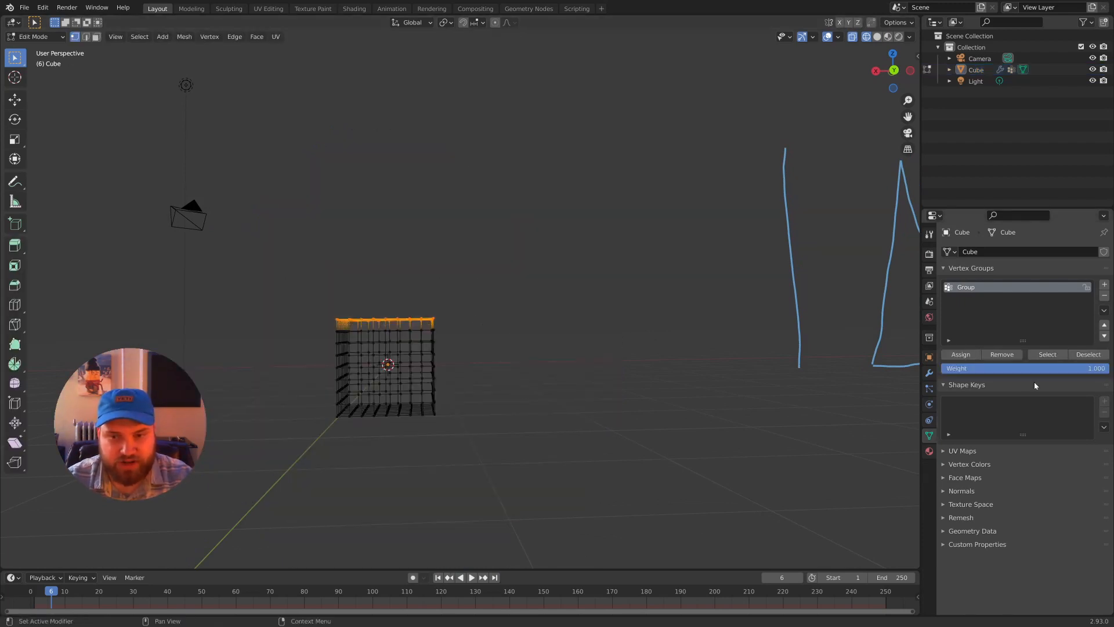
pyautogui.click(965, 359)
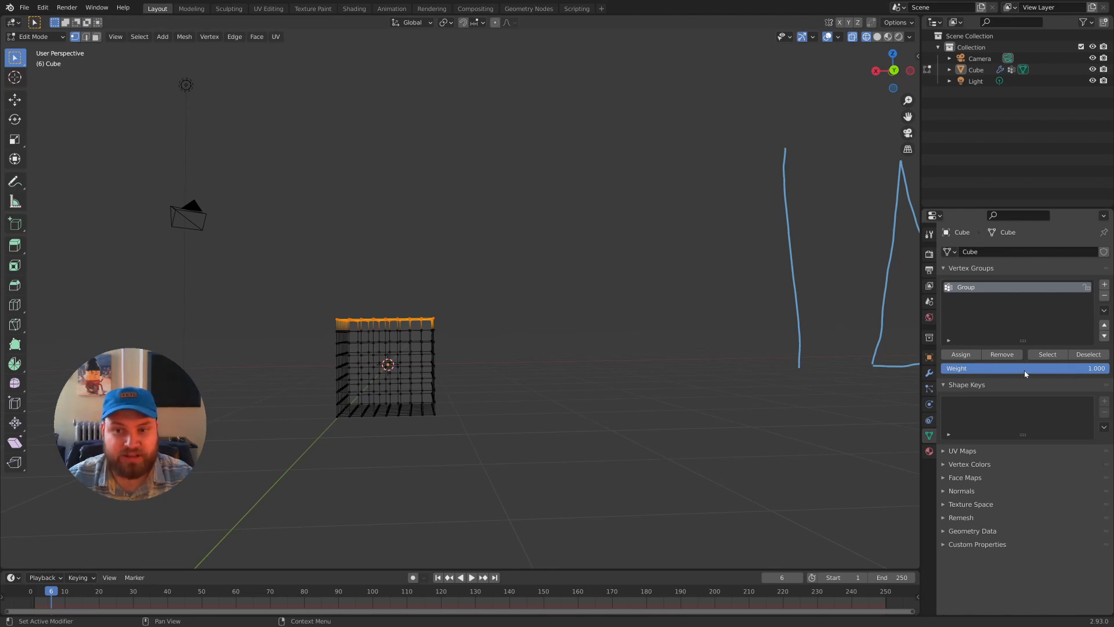
pyautogui.press('Tab')
# Step: Limit the hair density to the vertex group "Group" and switch the viewport back to solid shading
pyautogui.click(425, 342)
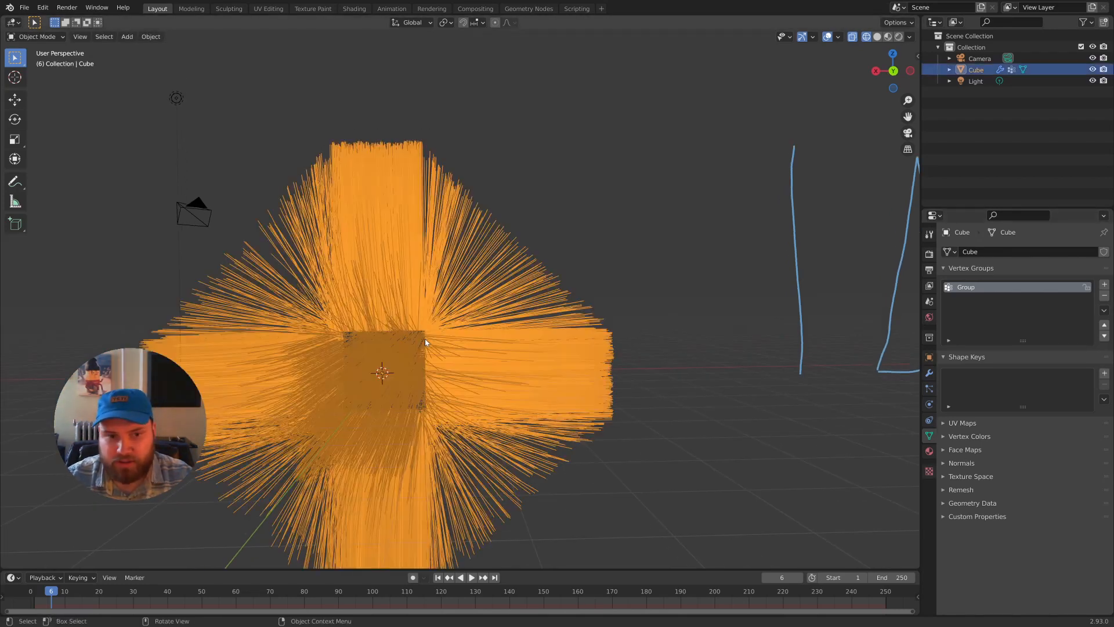
pyautogui.click(929, 388)
pyautogui.scroll(-4, 988, 518)
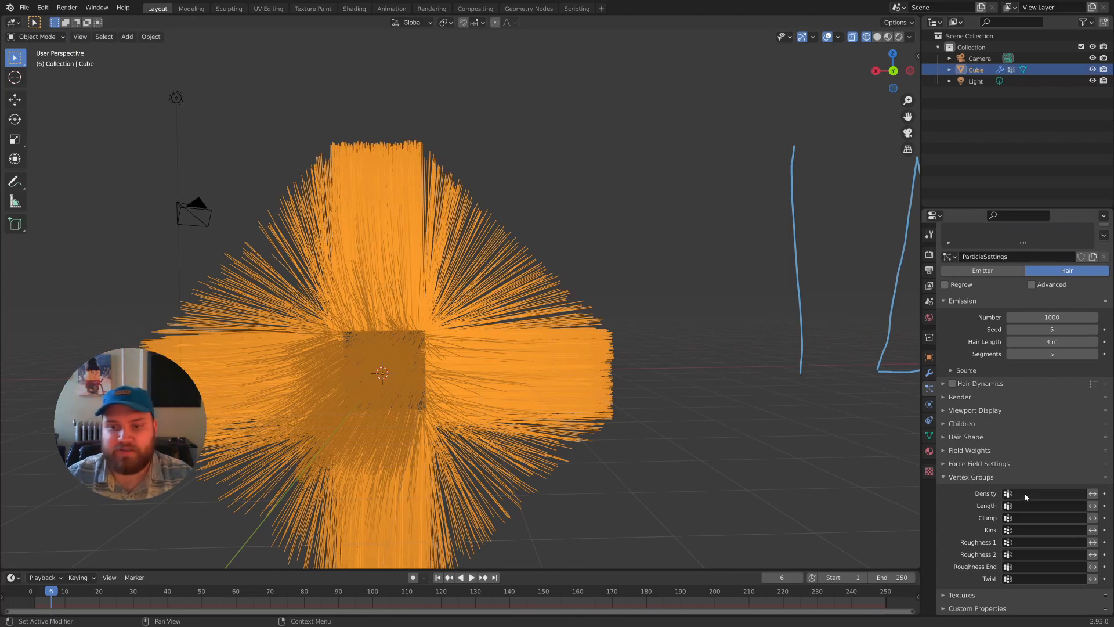
pyautogui.click(1025, 494)
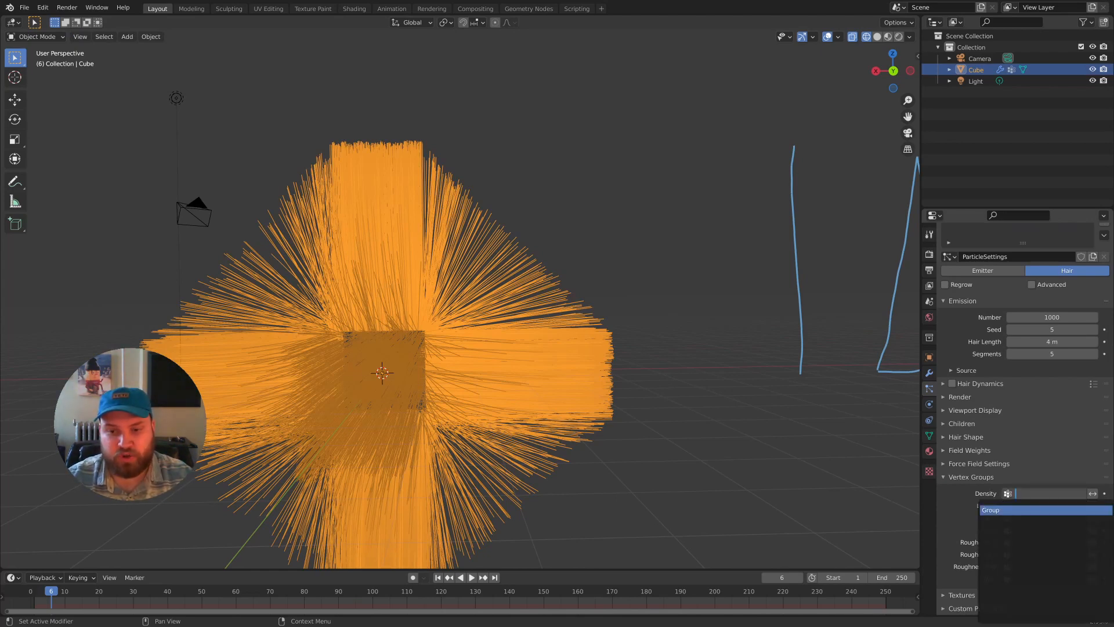
pyautogui.click(1012, 510)
pyautogui.moveTo(725, 406); pyautogui.dragTo(619, 388, button='middle')
pyautogui.hotkey('shift', 'z')
pyautogui.moveTo(565, 365)
pyautogui.mouseDown(button='middle')
pyautogui.moveTo(443, 316)
pyautogui.moveTo(454, 364)
pyautogui.moveTo(496, 375)
pyautogui.moveTo(392, 317)
pyautogui.moveTo(446, 357)
pyautogui.moveTo(486, 343)
pyautogui.mouseUp(button='middle')
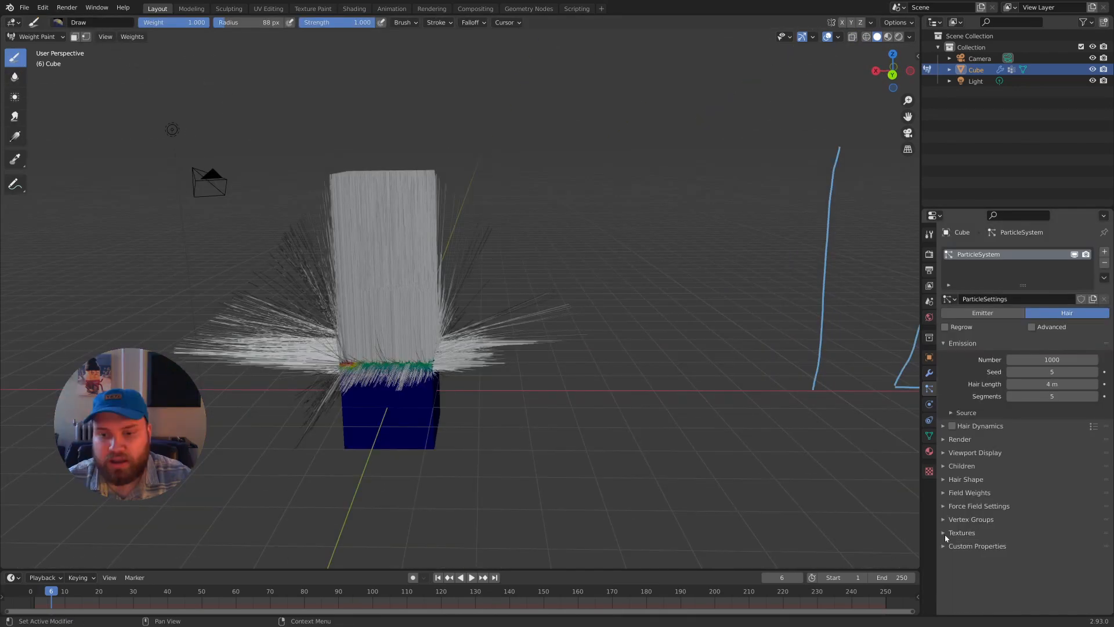
# Step: Examine the texture slots in the hair particle system's Textures settings
pyautogui.click(945, 534)
pyautogui.scroll(-4, 947, 533)
pyautogui.scroll(1, 947, 531)
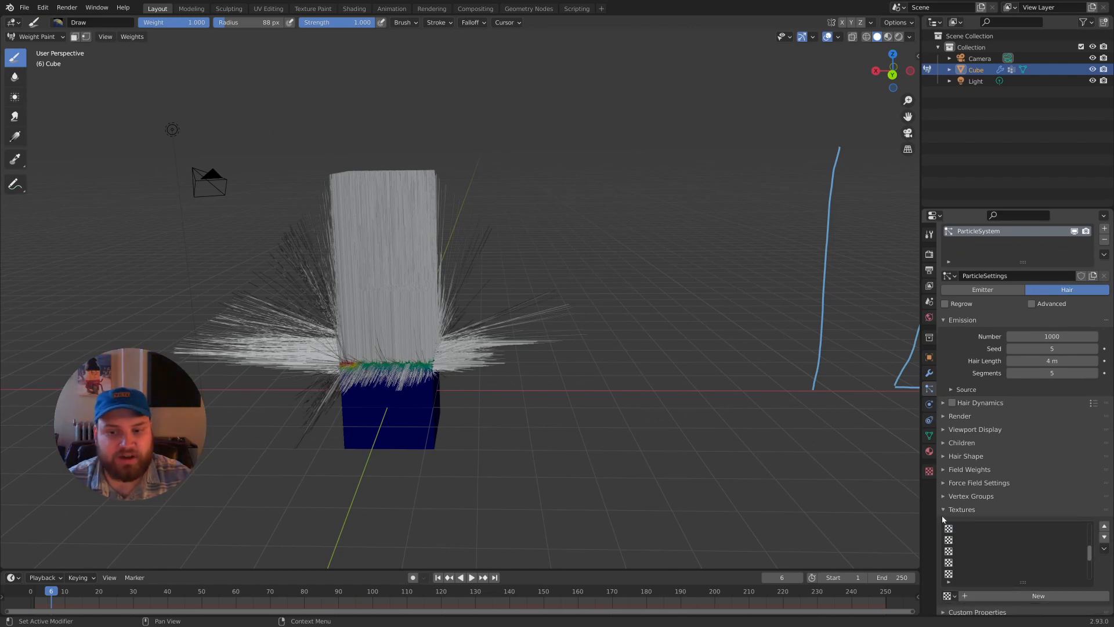
pyautogui.click(954, 532)
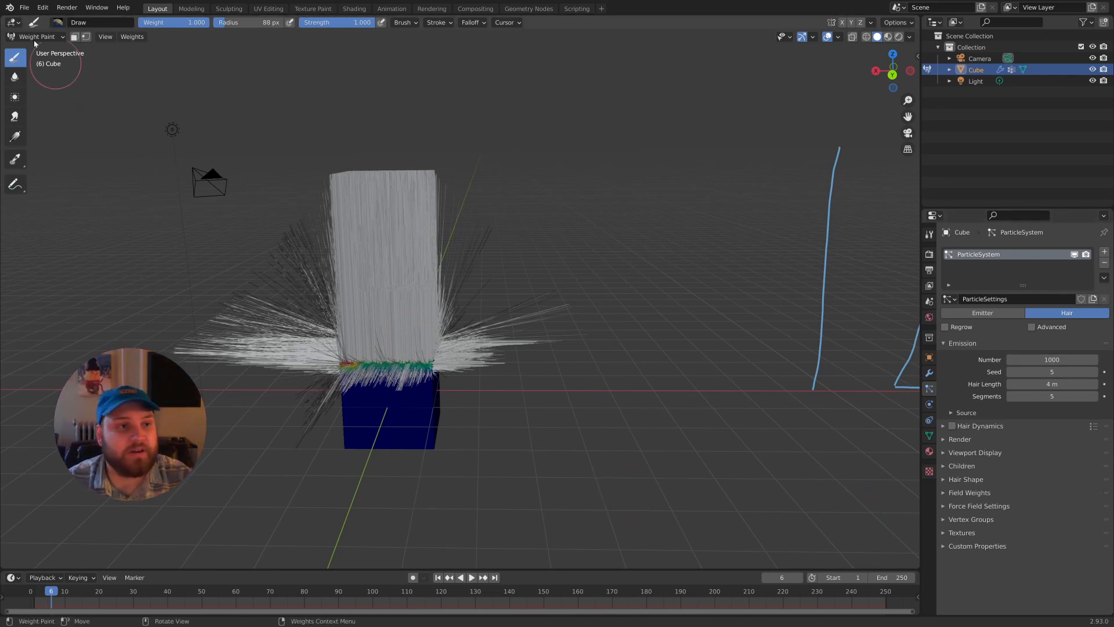
# Step: Start a new file and replace the default cube with an ico sphere
pyautogui.click(23, 7)
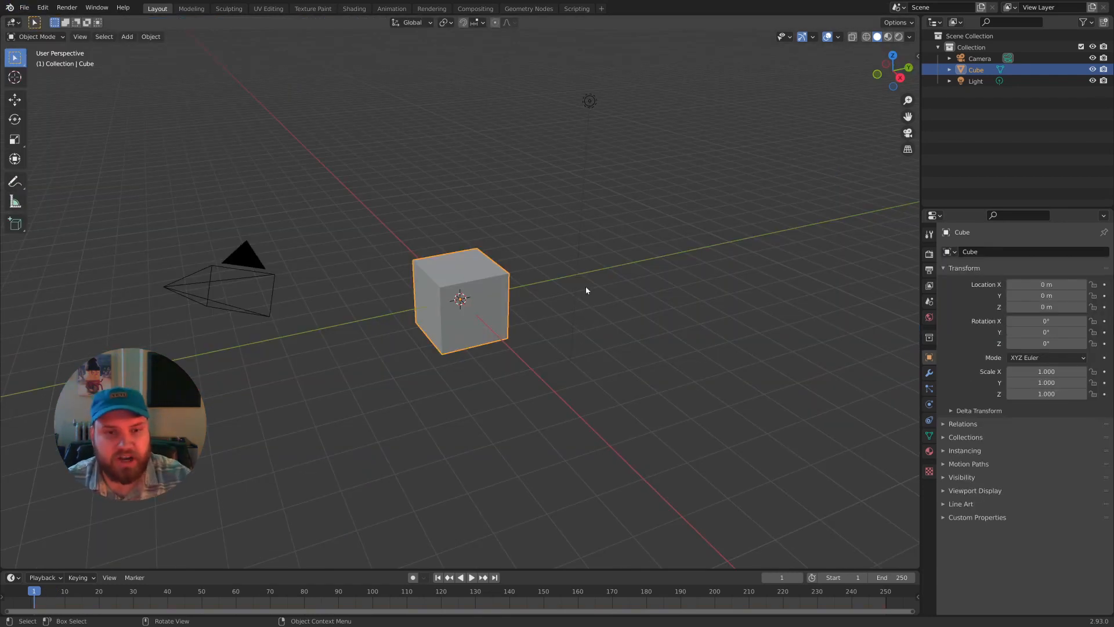
pyautogui.scroll(2, 571, 299)
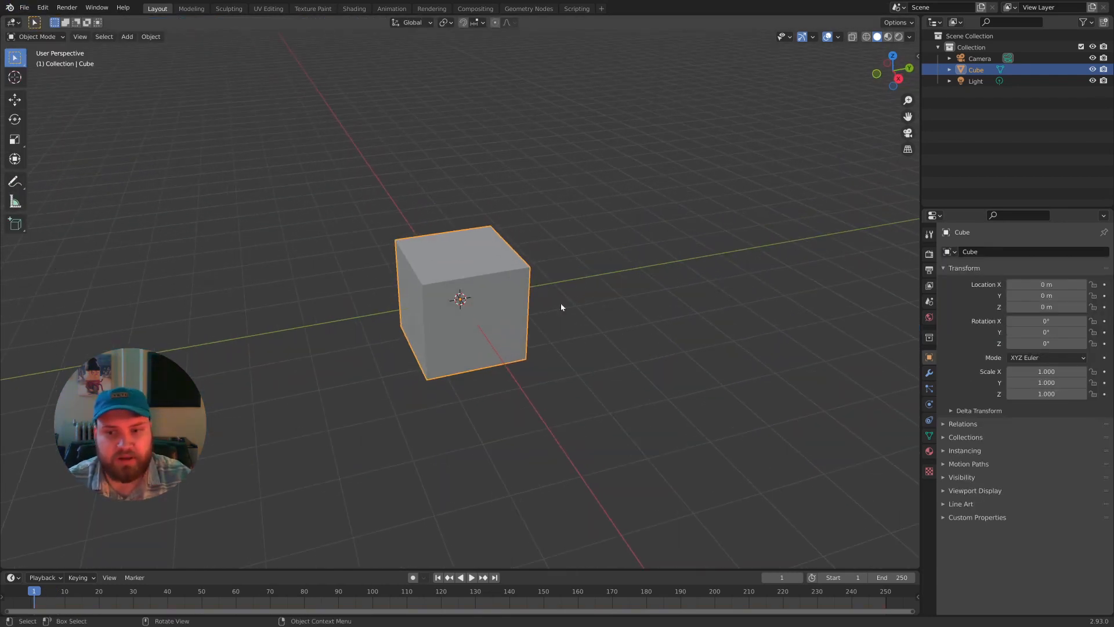
pyautogui.click(929, 388)
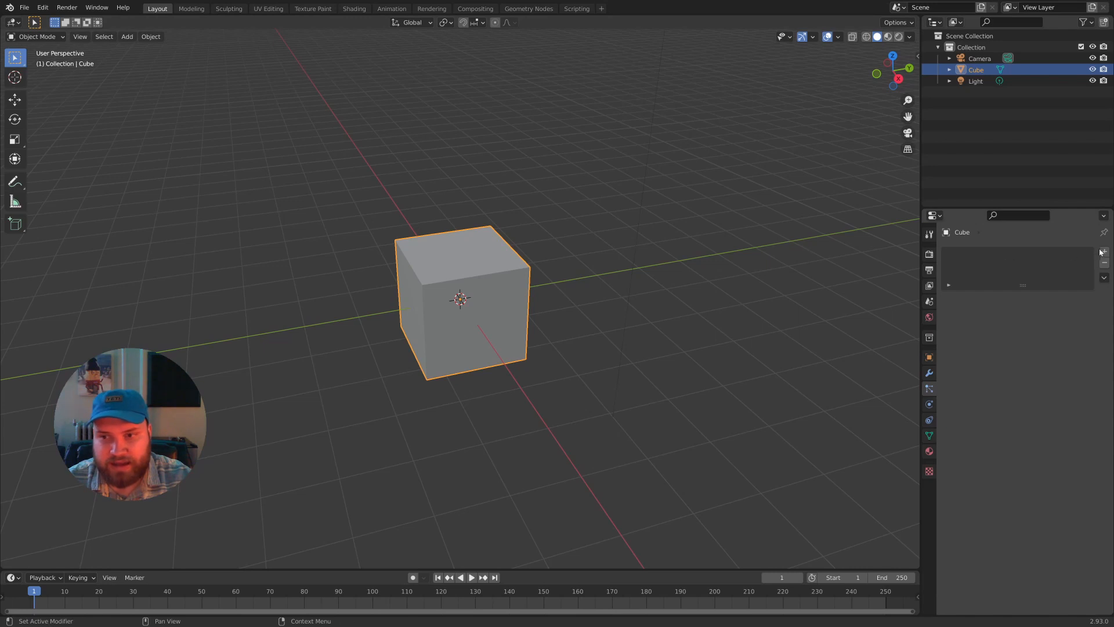
pyautogui.press('Delete')
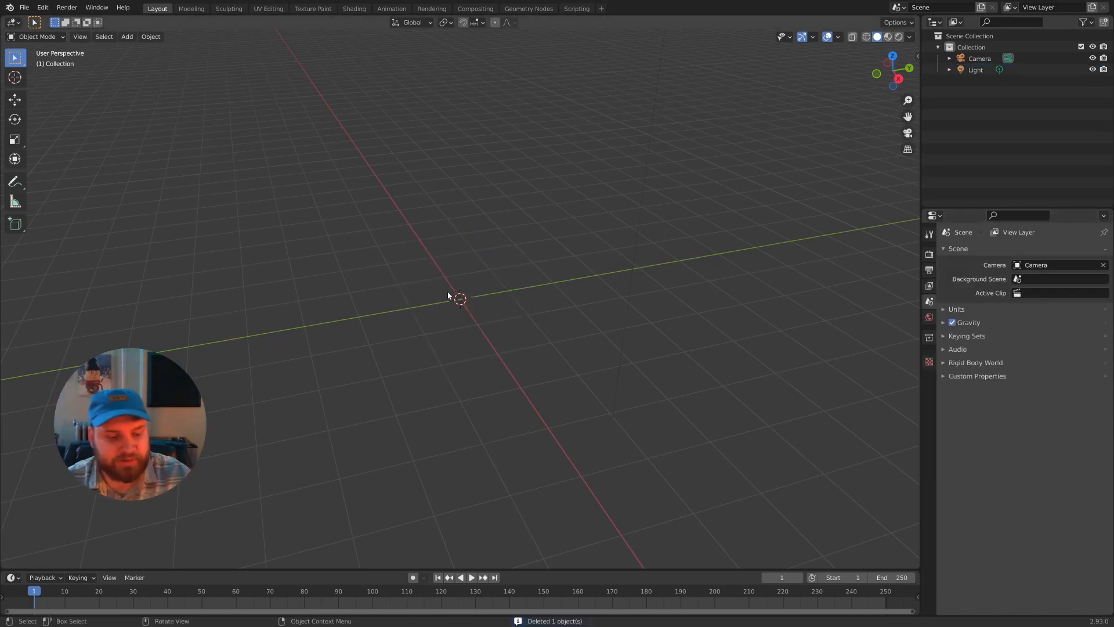
pyautogui.hotkey('shift', 'a')
pyautogui.moveTo(392, 98)
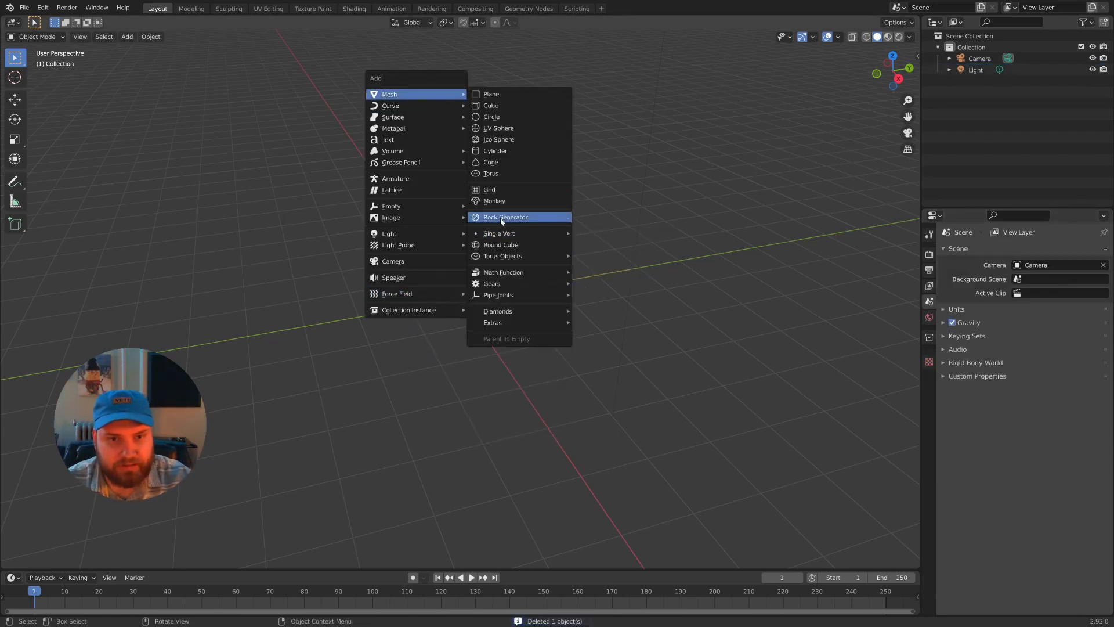
pyautogui.click(499, 139)
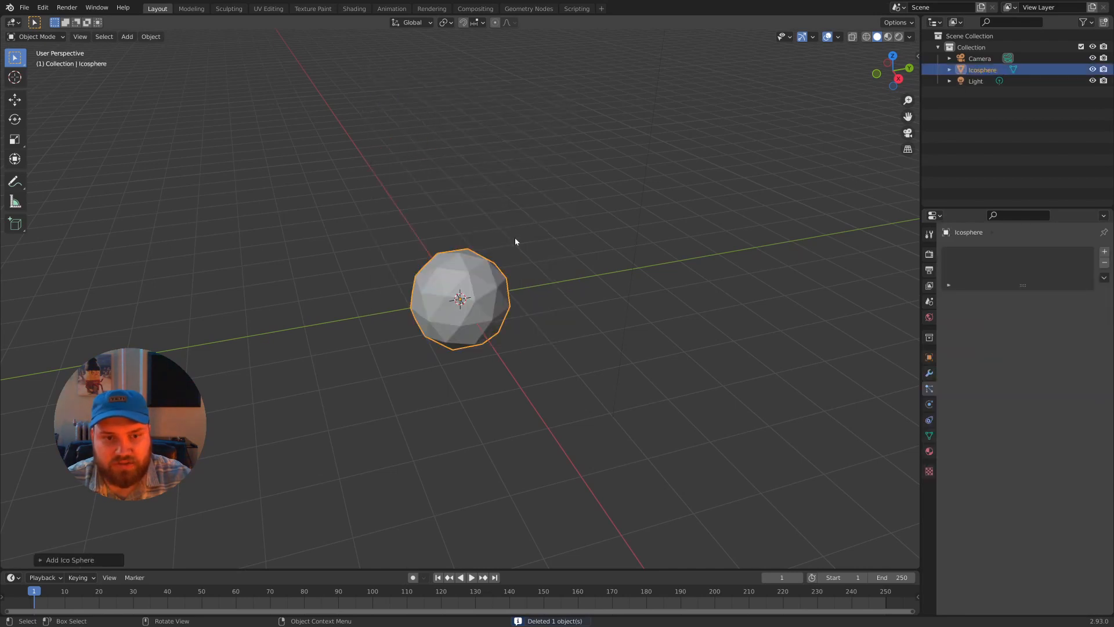
pyautogui.scroll(2, 537, 347)
pyautogui.keyDown('shift'); pyautogui.moveTo(515, 240); pyautogui.dragTo(553, 354, button='middle'); pyautogui.keyUp('shift')
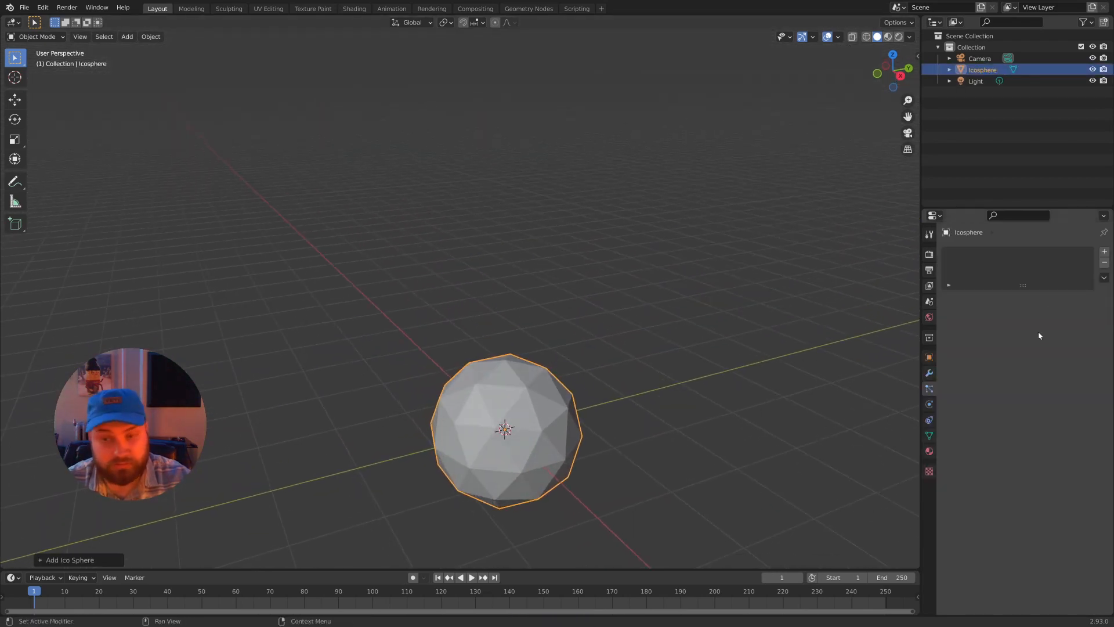
# Step: Add a particle system to the ico sphere and set its type to Hair
pyautogui.click(644, 354)
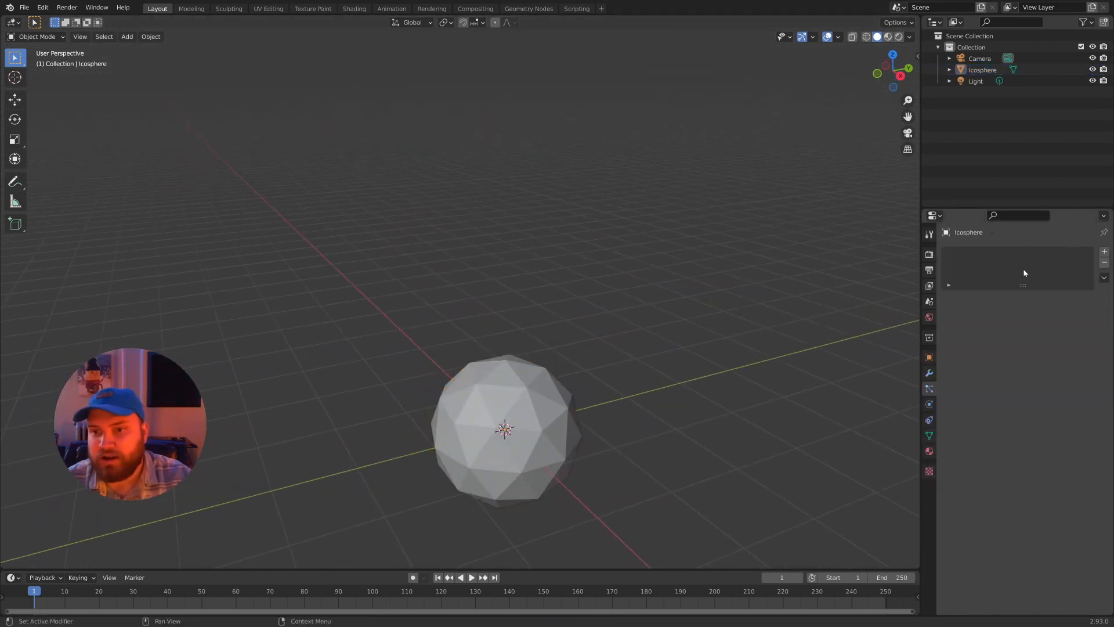
pyautogui.click(1104, 252)
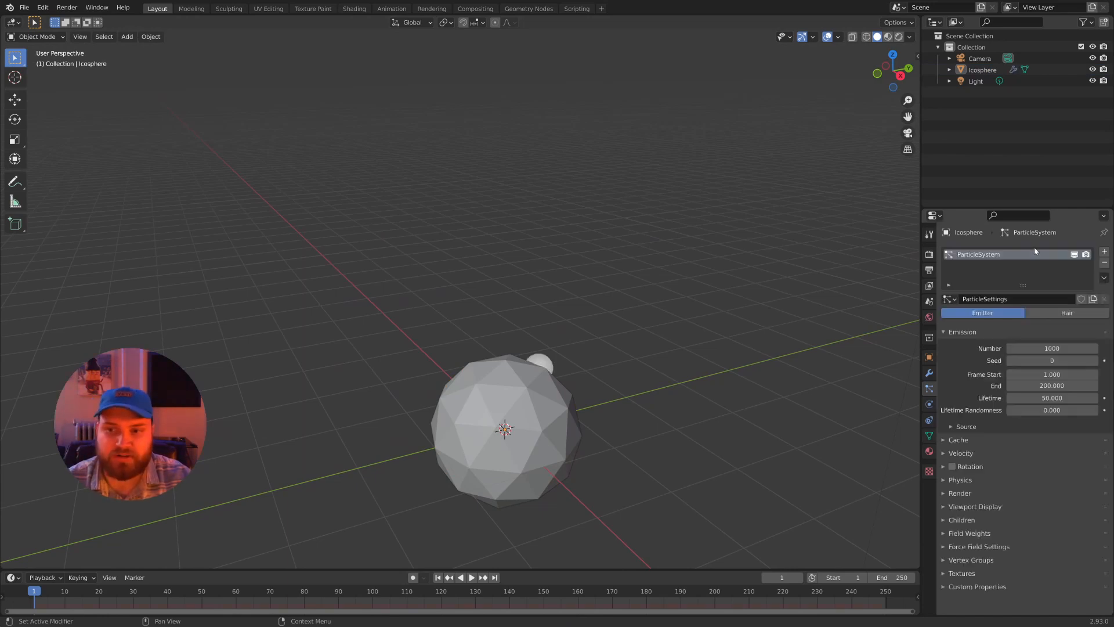
pyautogui.click(1100, 313)
pyautogui.scroll(-2, 558, 451)
pyautogui.moveTo(558, 451)
pyautogui.mouseDown(button='middle')
pyautogui.moveTo(567, 420)
pyautogui.moveTo(568, 433)
pyautogui.mouseUp(button='middle')
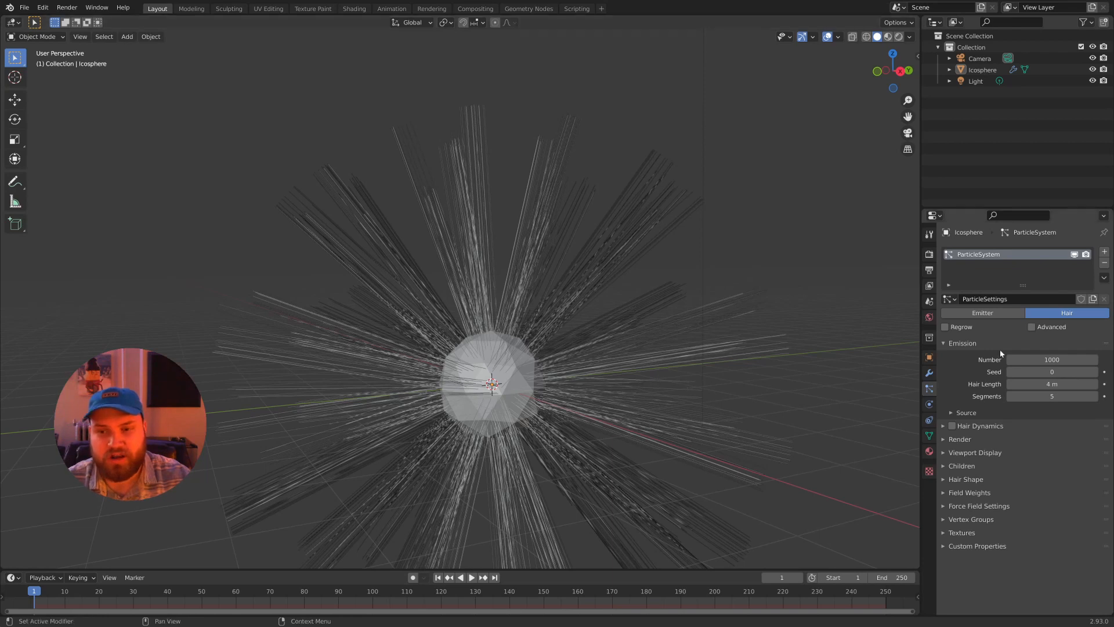
# Step: Set the ico sphere's hair emission number to 1
pyautogui.click(1052, 359)
pyautogui.write('1')
pyautogui.press('Return')
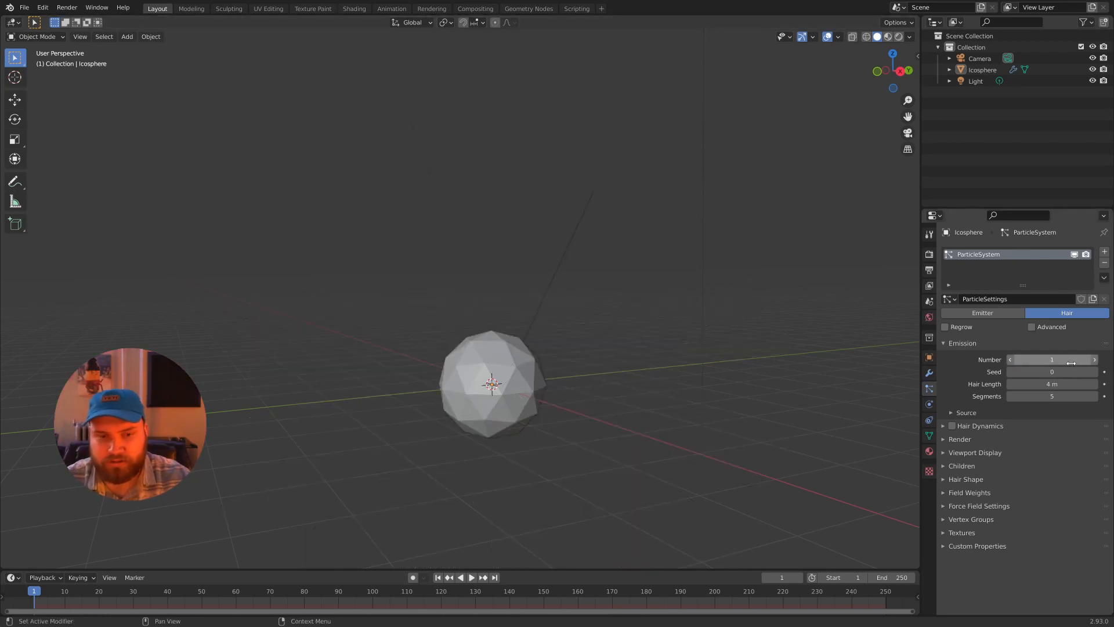
pyautogui.moveTo(714, 182); pyautogui.dragTo(611, 189, button='middle')
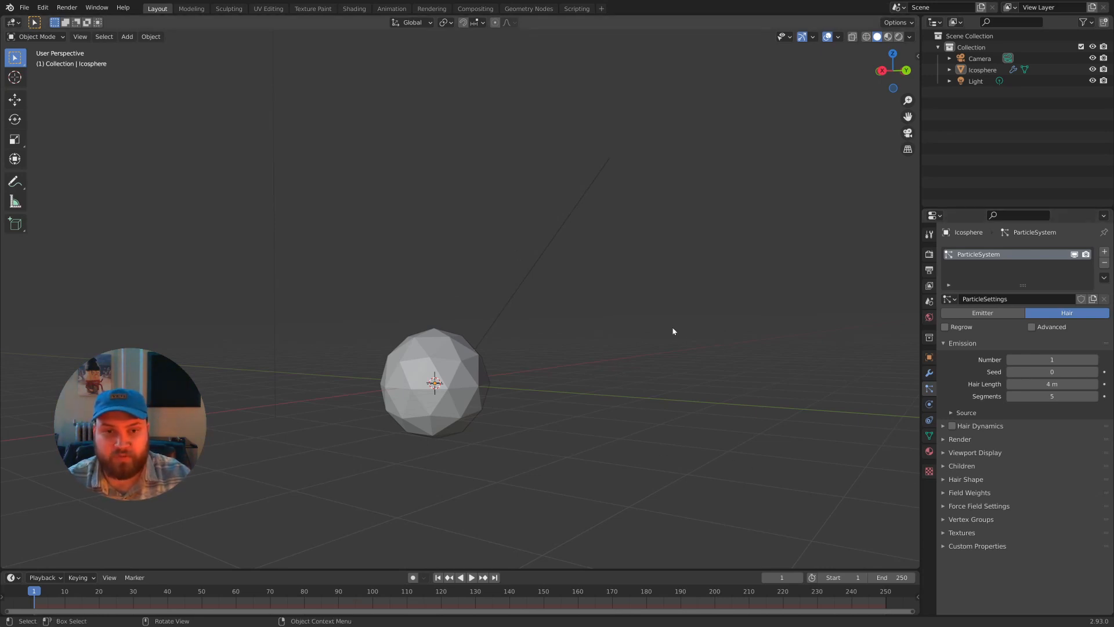
pyautogui.moveTo(651, 319); pyautogui.dragTo(606, 315, button='middle')
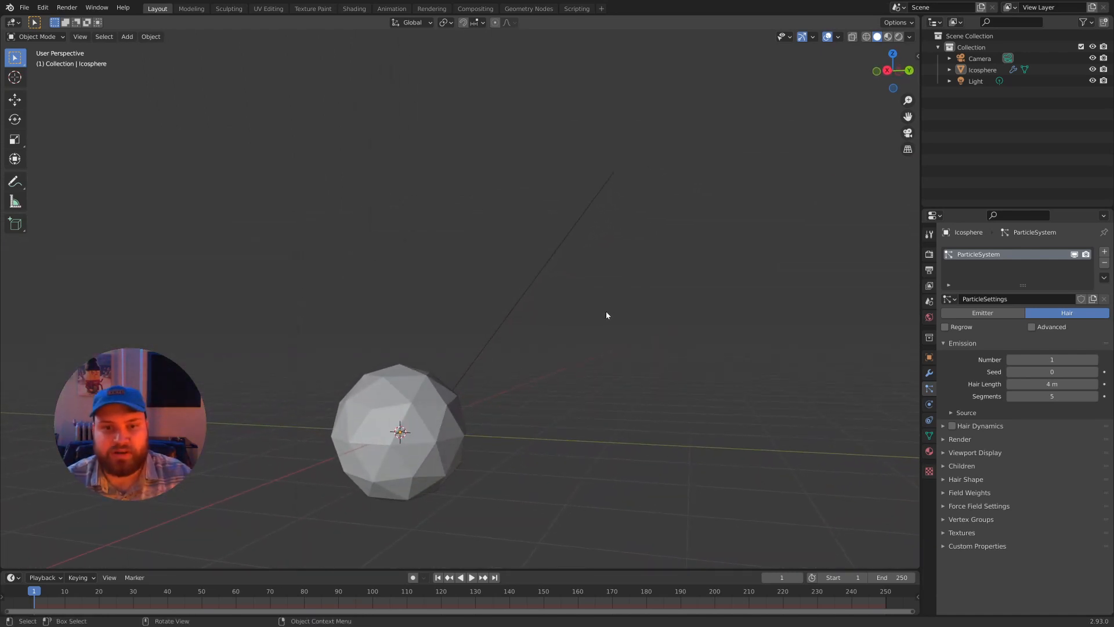
# Step: Comb the single hair strand on the ico sphere into a bent shape in Particle Edit mode
pyautogui.click(37, 36)
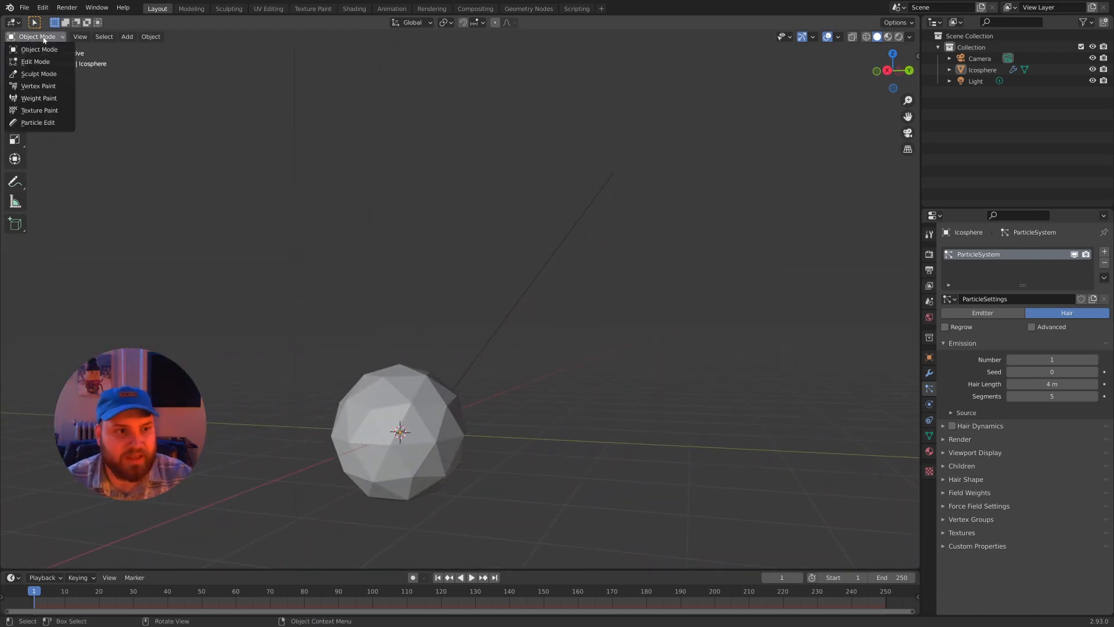
pyautogui.click(38, 123)
pyautogui.scroll(-2, 478, 284)
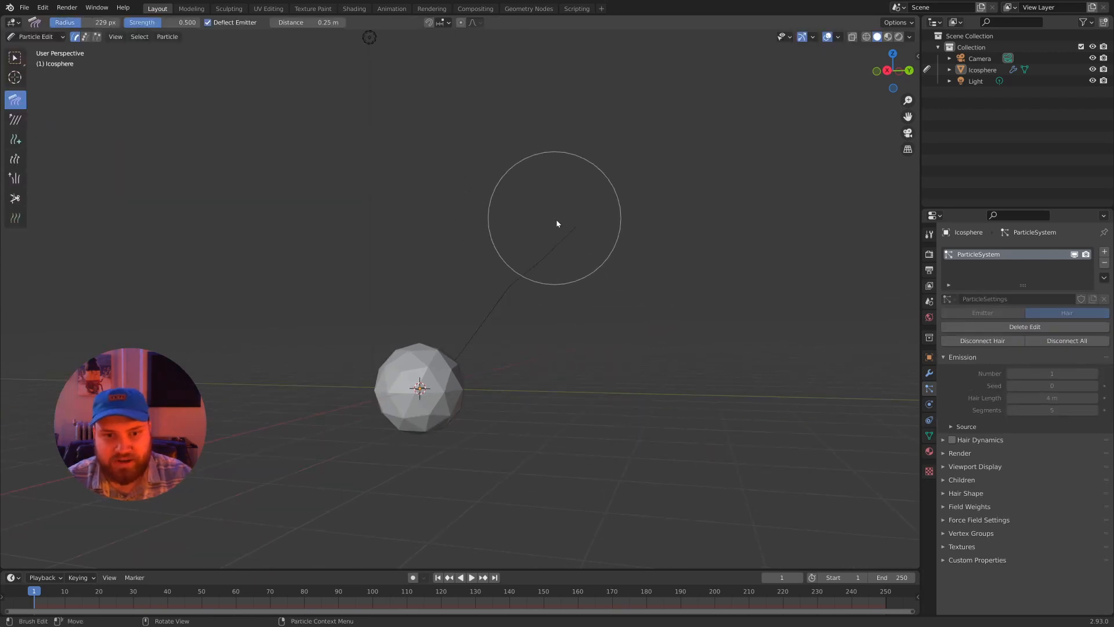
pyautogui.moveTo(557, 224); pyautogui.dragTo(587, 274)
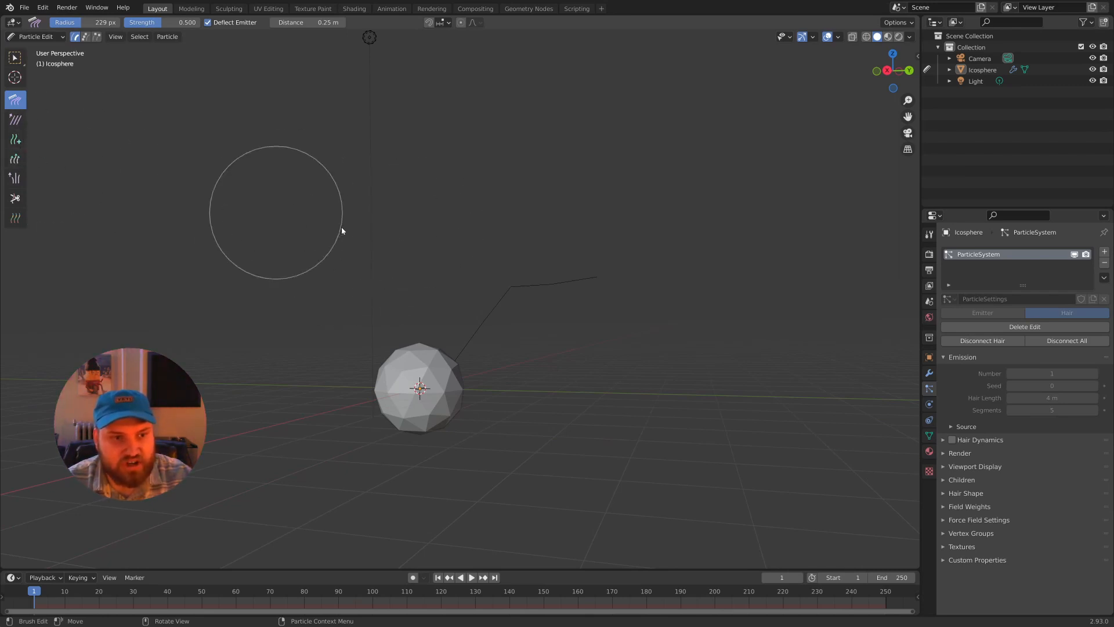
pyautogui.moveTo(502, 298); pyautogui.dragTo(520, 301, button='middle')
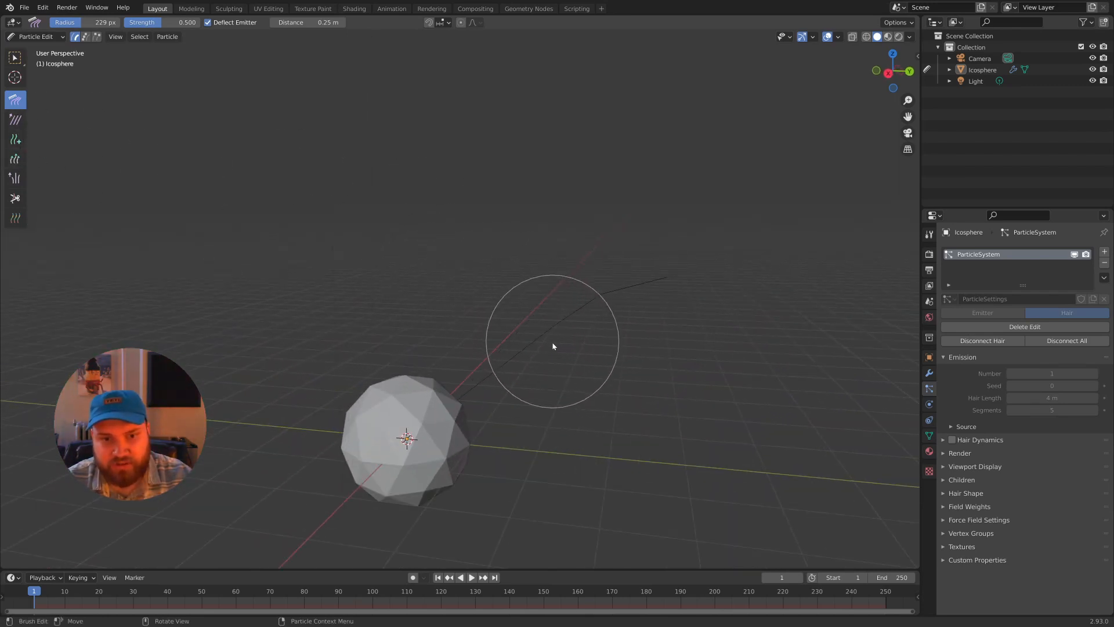
pyautogui.moveTo(556, 346)
pyautogui.mouseDown(button='middle')
pyautogui.moveTo(542, 312)
pyautogui.moveTo(521, 301)
pyautogui.mouseUp(button='middle')
pyautogui.moveTo(521, 300)
pyautogui.mouseDown()
pyautogui.moveTo(543, 368)
pyautogui.moveTo(506, 376)
pyautogui.mouseUp()
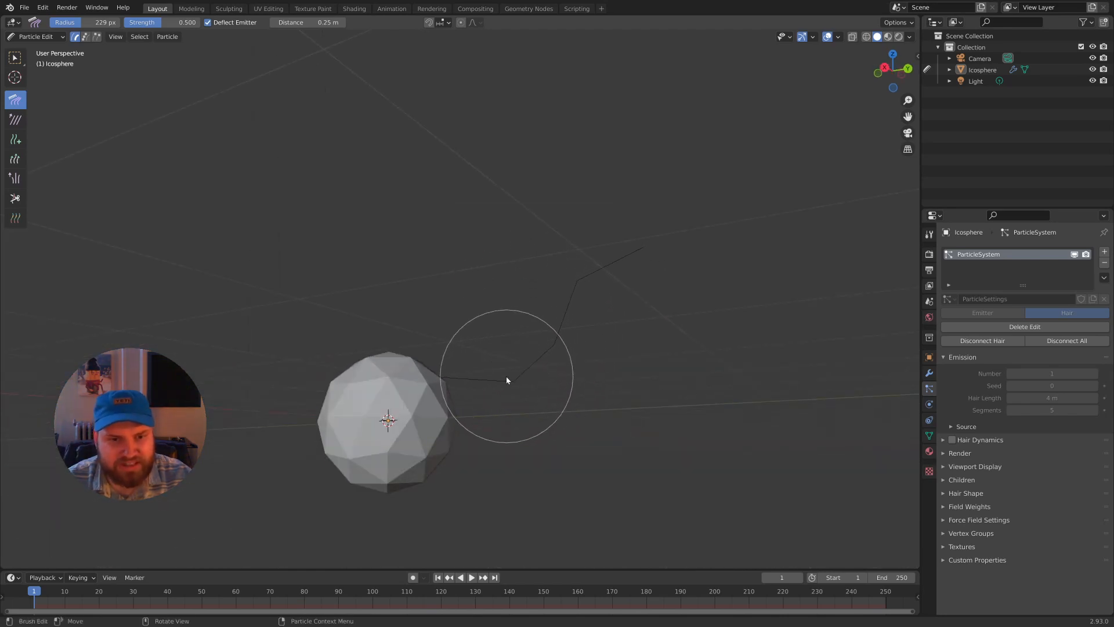
pyautogui.moveTo(547, 343)
pyautogui.mouseDown(button='middle')
pyautogui.moveTo(575, 353)
pyautogui.moveTo(607, 346)
pyautogui.mouseUp(button='middle')
# Step: Return to Object Mode and delete the particle edit made to the hair
pyautogui.click(35, 38)
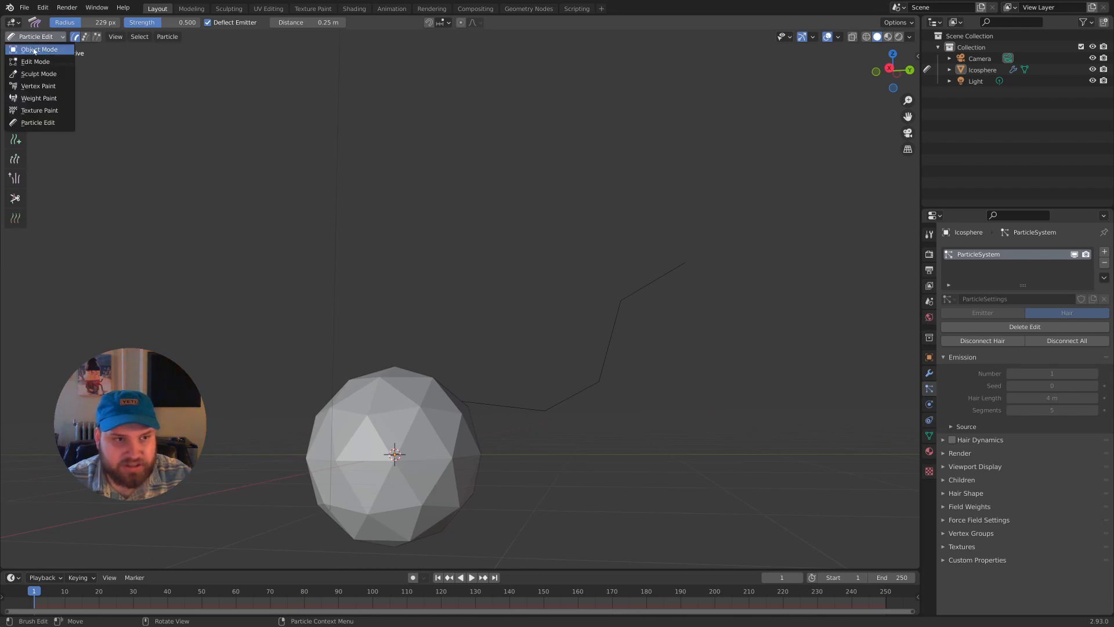
pyautogui.click(34, 50)
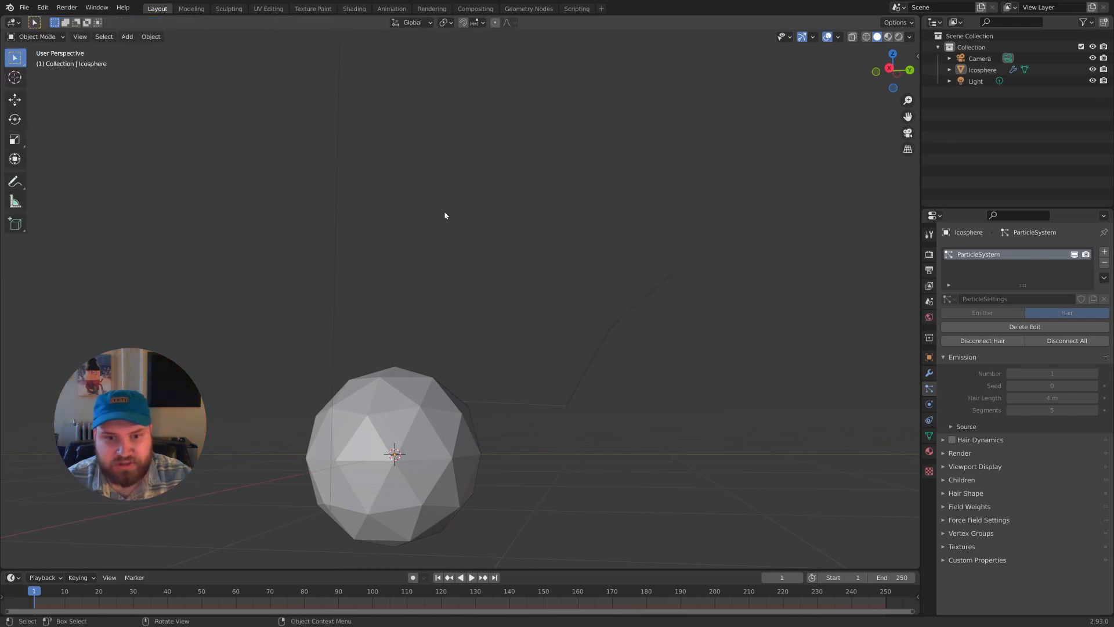
pyautogui.click(1042, 332)
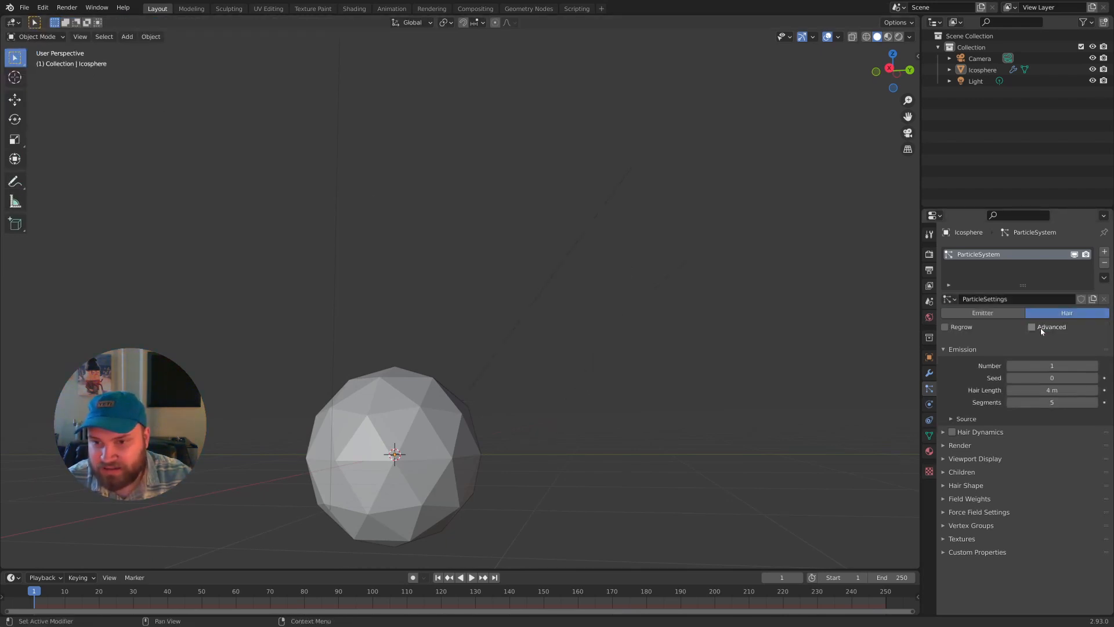
# Step: Set the hair emission segments to 12
pyautogui.click(1075, 395)
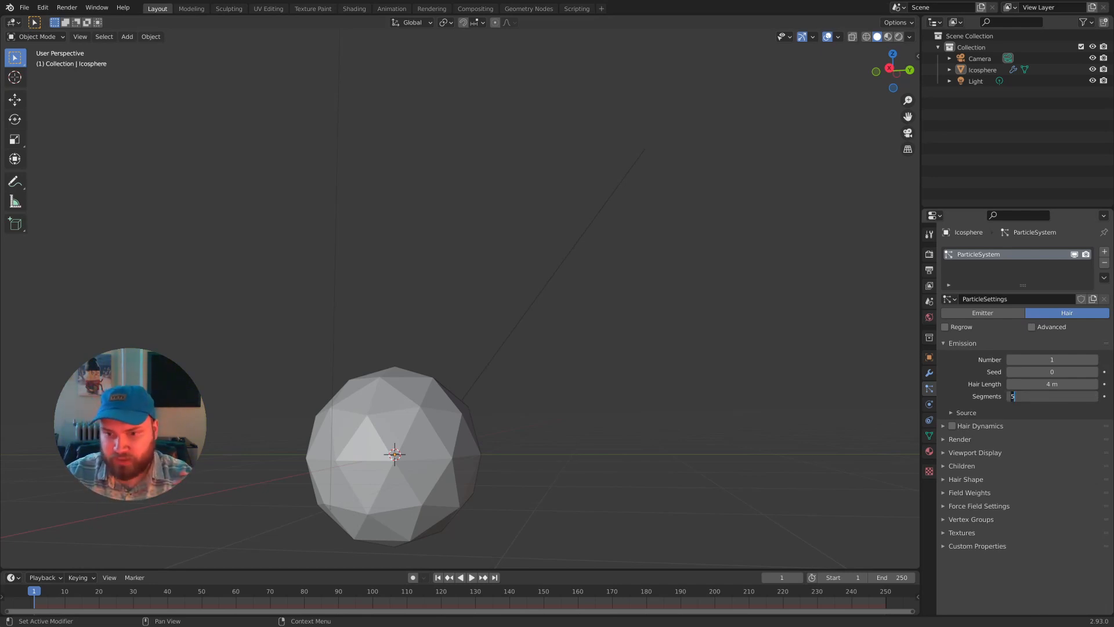
pyautogui.write('12')
pyautogui.press('Return')
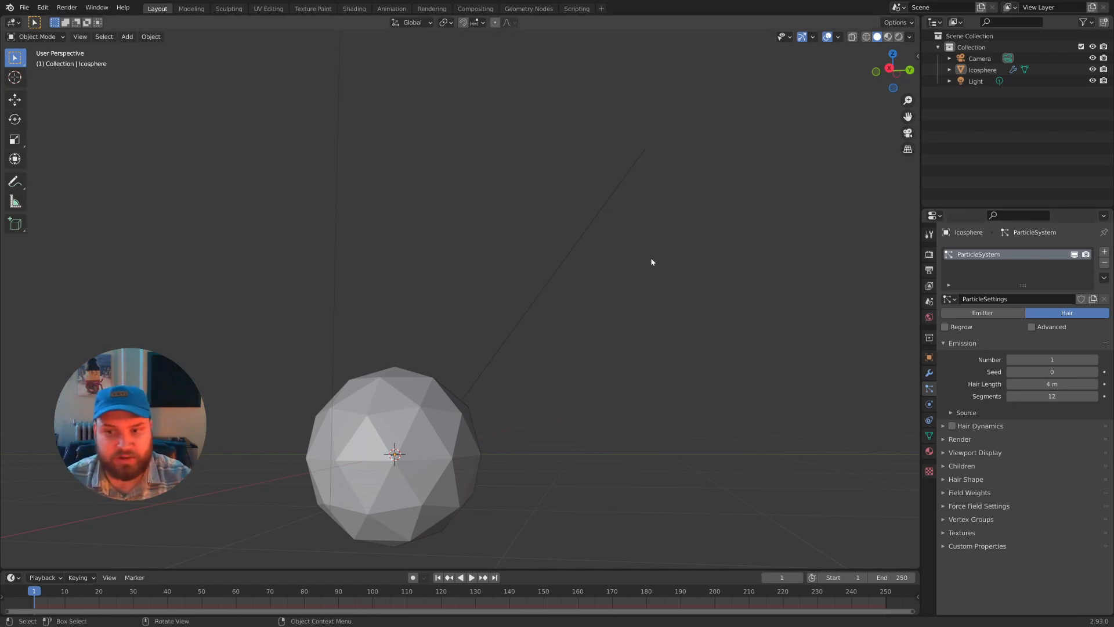
# Step: Comb the segmented strand into a zigzag curve in Particle Edit mode
pyautogui.click(36, 37)
pyautogui.click(51, 123)
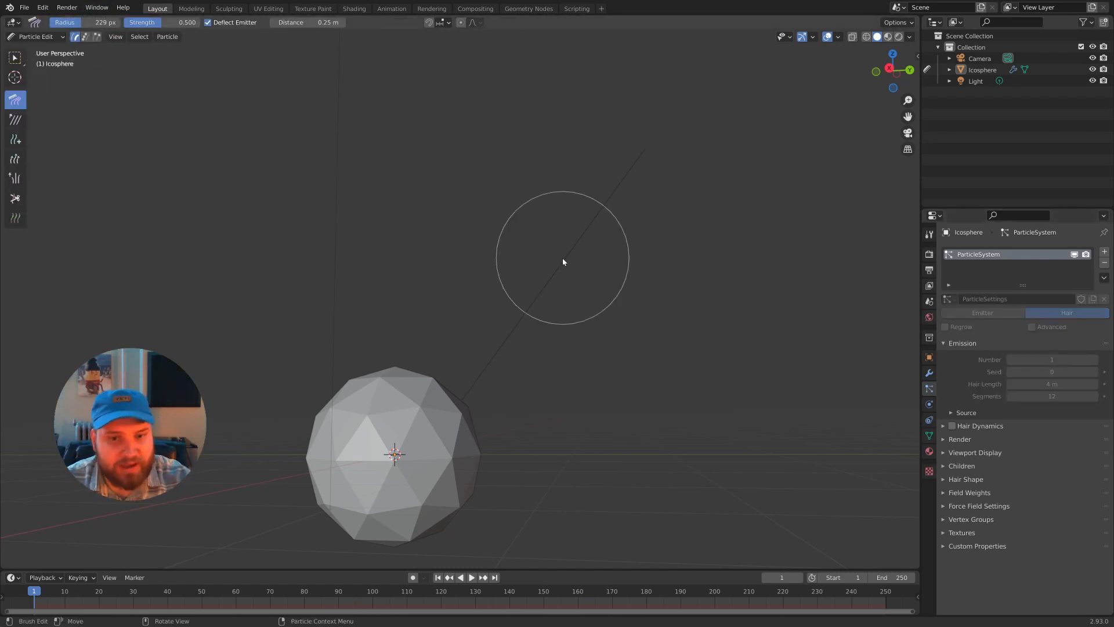
pyautogui.moveTo(562, 257); pyautogui.dragTo(513, 245)
pyautogui.moveTo(498, 327)
pyautogui.mouseDown()
pyautogui.moveTo(569, 263)
pyautogui.moveTo(564, 232)
pyautogui.moveTo(540, 216)
pyautogui.moveTo(502, 274)
pyautogui.moveTo(508, 238)
pyautogui.mouseUp()
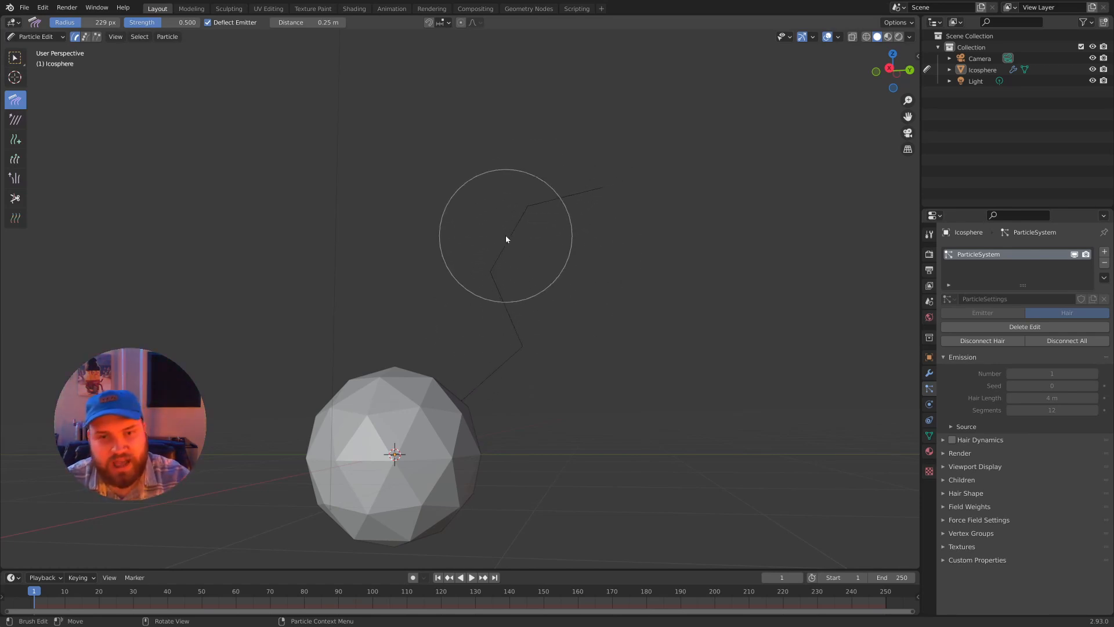
pyautogui.click(36, 36)
pyautogui.click(60, 49)
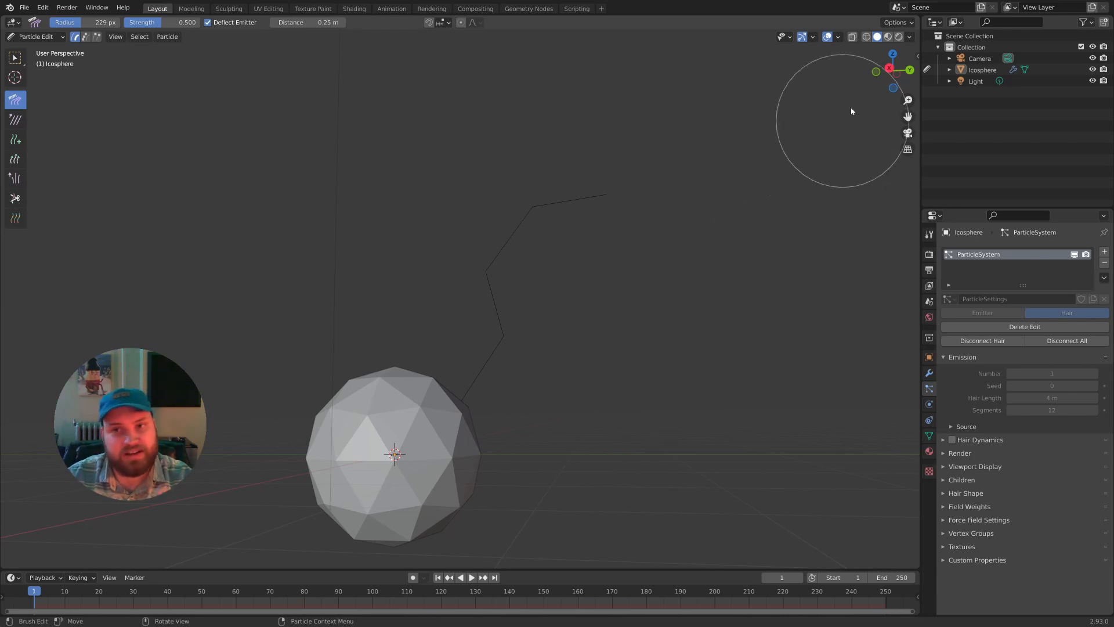
# Step: Raise the Particle Edit viewport display path steps beyond 4 for a smoother strand
pyautogui.click(895, 22)
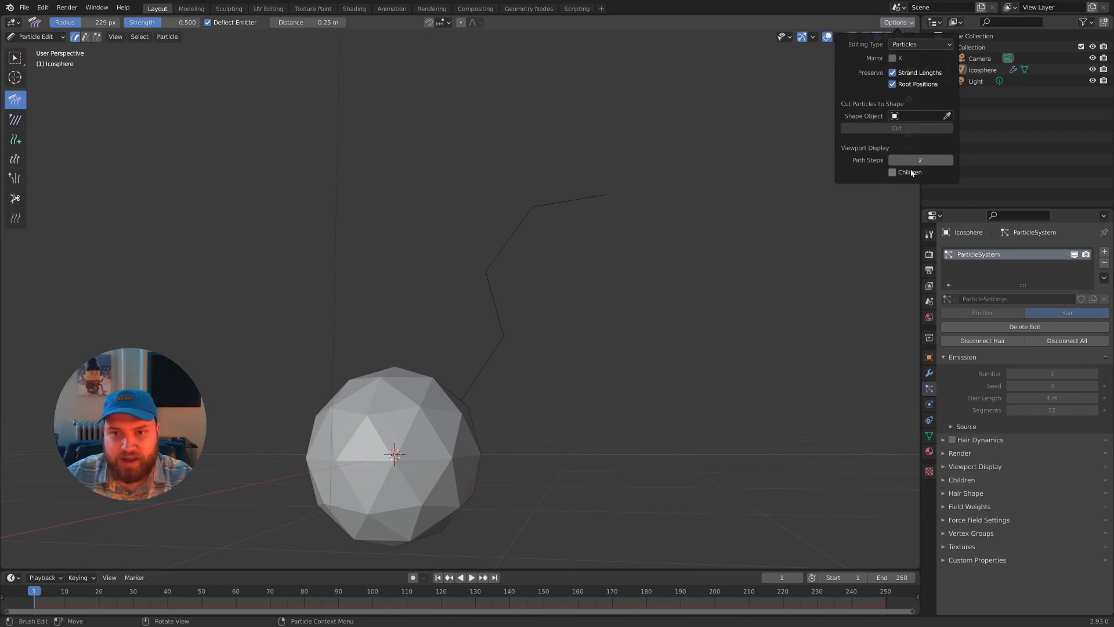
pyautogui.click(950, 160)
pyautogui.click(952, 161)
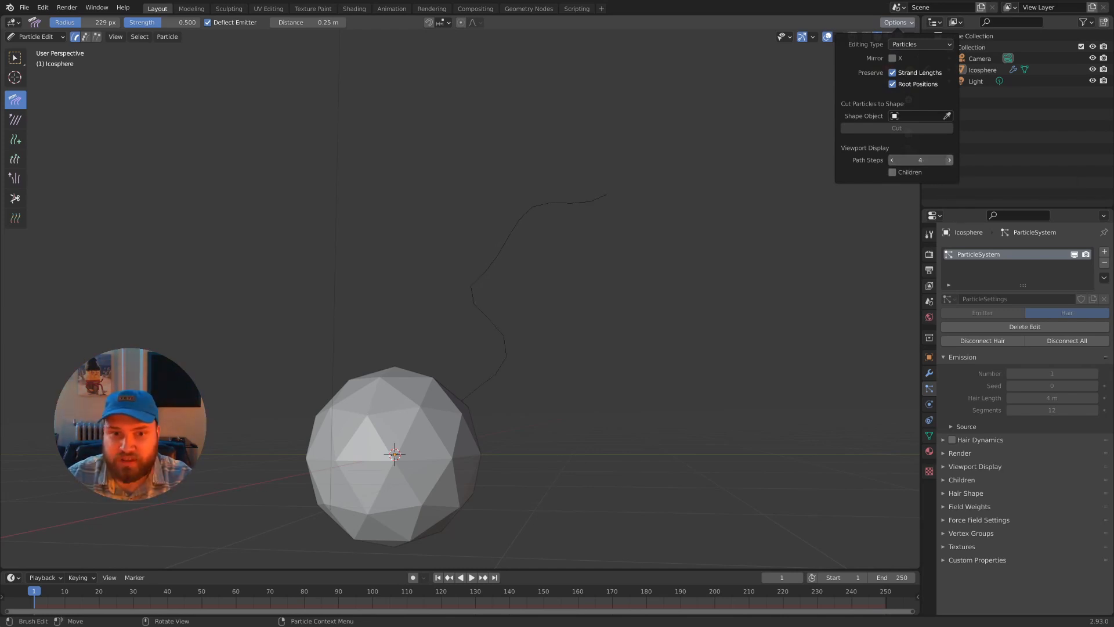
pyautogui.click(953, 161)
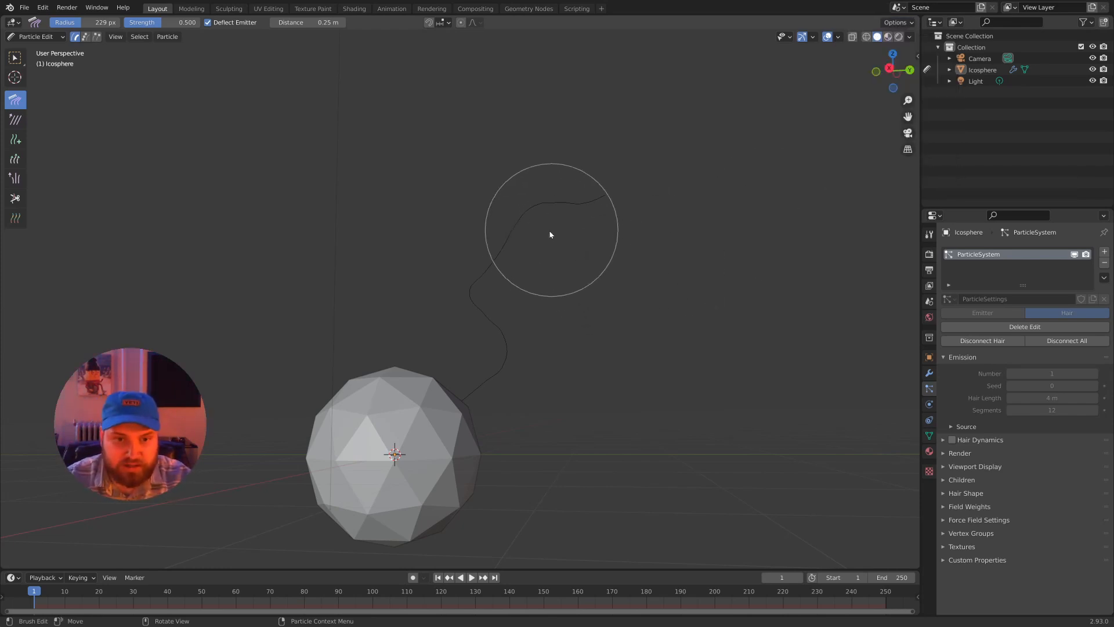
# Step: Comb the middle and lower parts of the strand into additional wavy bends
pyautogui.moveTo(505, 246)
pyautogui.mouseDown()
pyautogui.moveTo(522, 259)
pyautogui.moveTo(507, 274)
pyautogui.moveTo(497, 261)
pyautogui.moveTo(488, 269)
pyautogui.moveTo(530, 239)
pyautogui.mouseUp()
pyautogui.moveTo(642, 277); pyautogui.dragTo(656, 283, button='middle')
pyautogui.scroll(2, 643, 317)
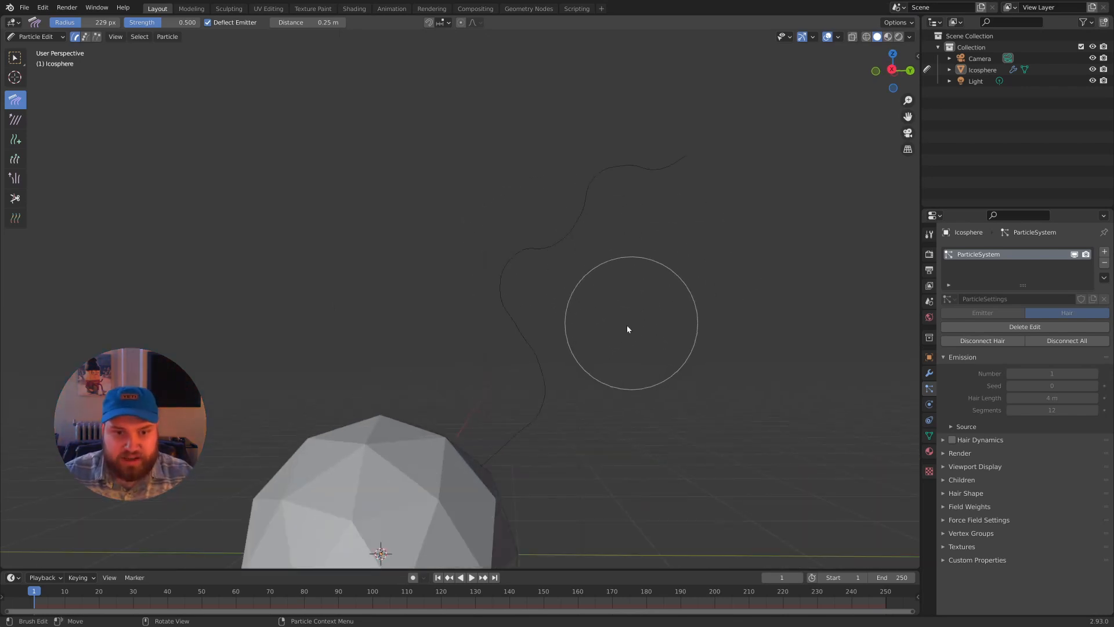
pyautogui.moveTo(544, 366)
pyautogui.mouseDown()
pyautogui.moveTo(530, 331)
pyautogui.moveTo(497, 319)
pyautogui.mouseUp()
pyautogui.moveTo(588, 285); pyautogui.dragTo(575, 299, button='middle')
pyautogui.scroll(-2, 745, 340)
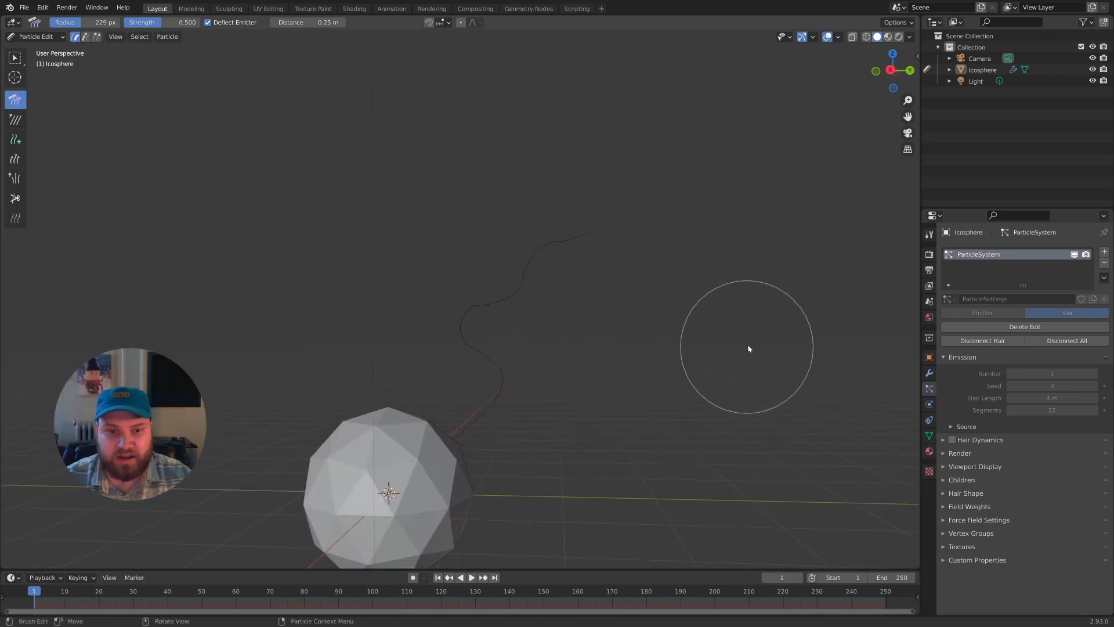
# Step: Return to Object Mode and set the particle system's viewport display Strand Steps to 7
pyautogui.click(34, 36)
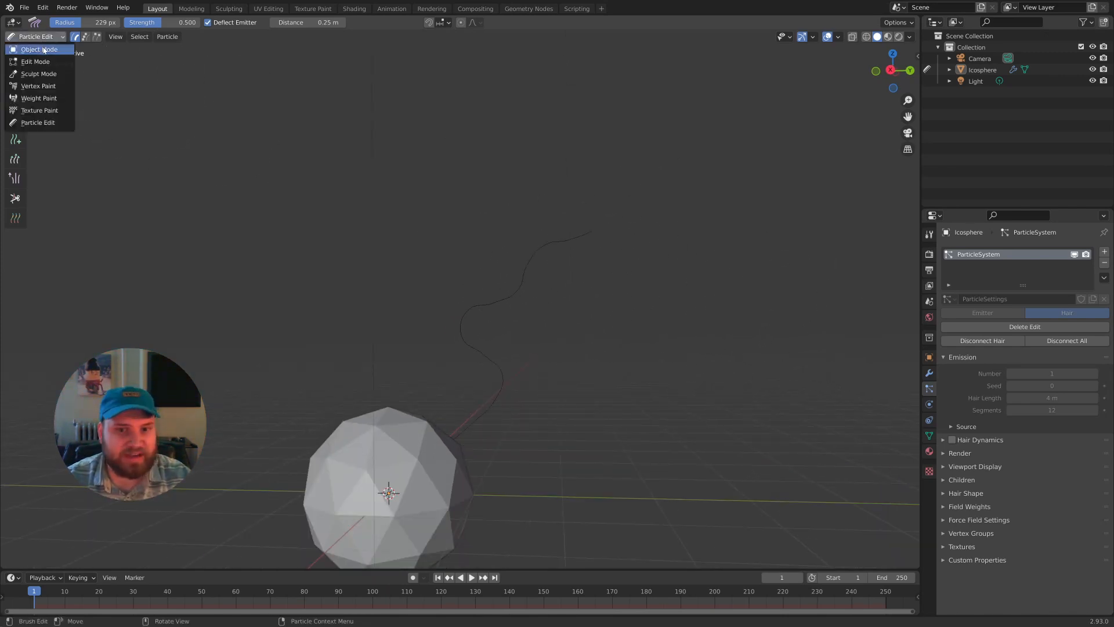
pyautogui.click(32, 47)
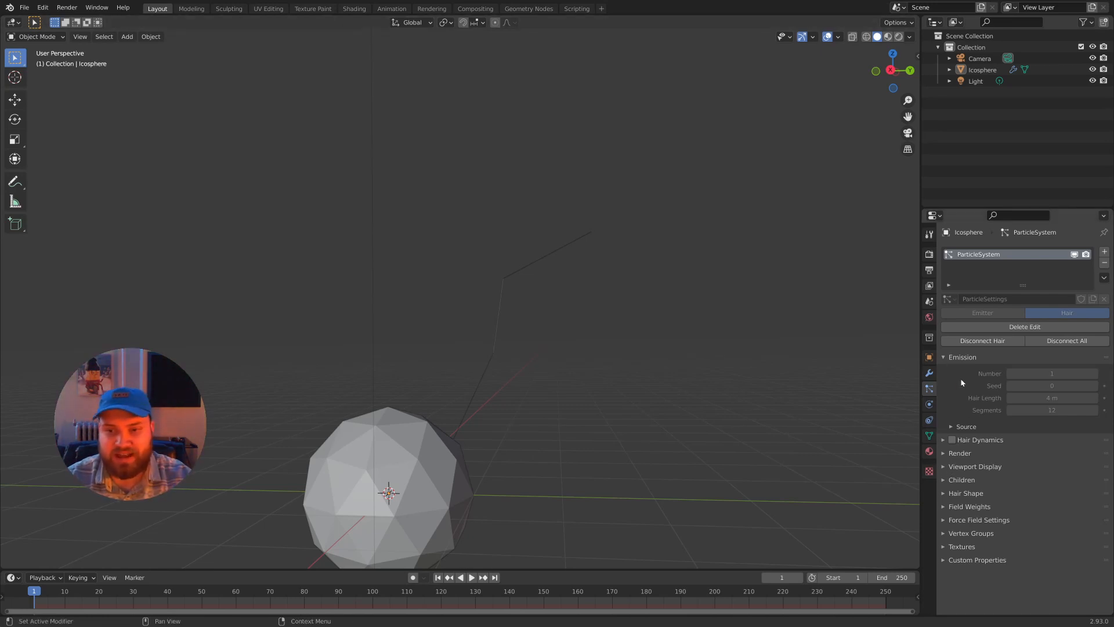
pyautogui.click(943, 467)
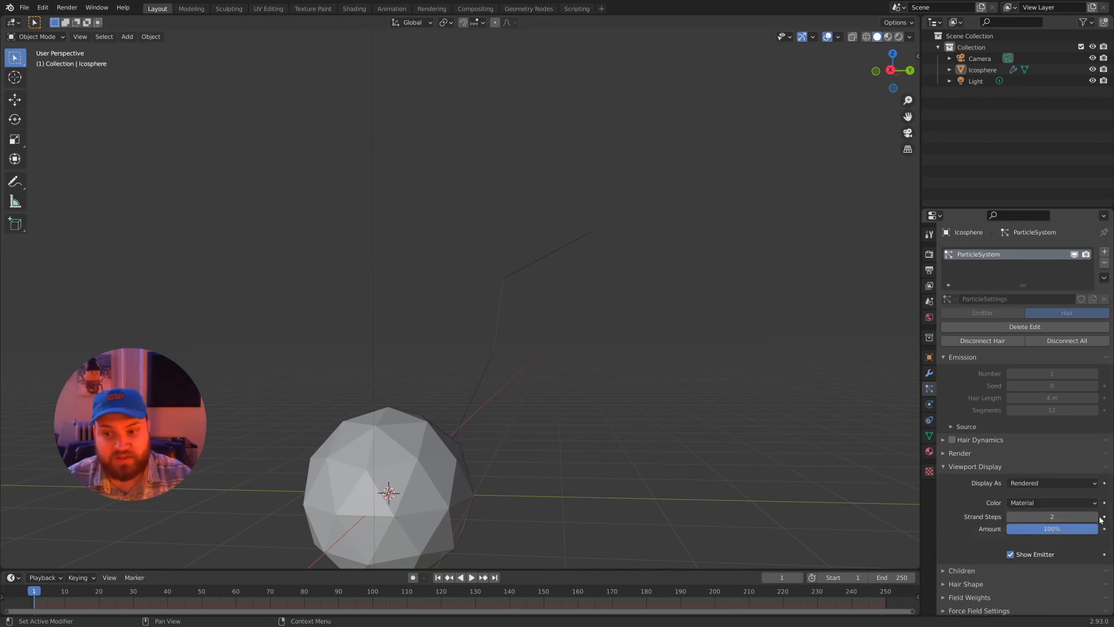
pyautogui.click(1044, 517)
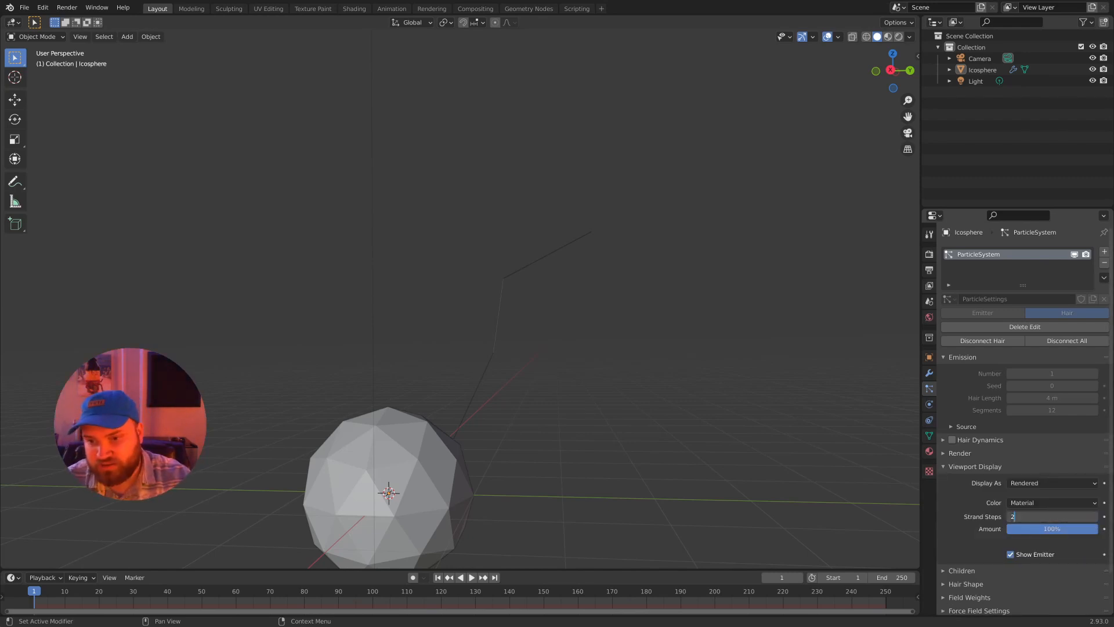
pyautogui.press('Return')
pyautogui.click(1094, 517)
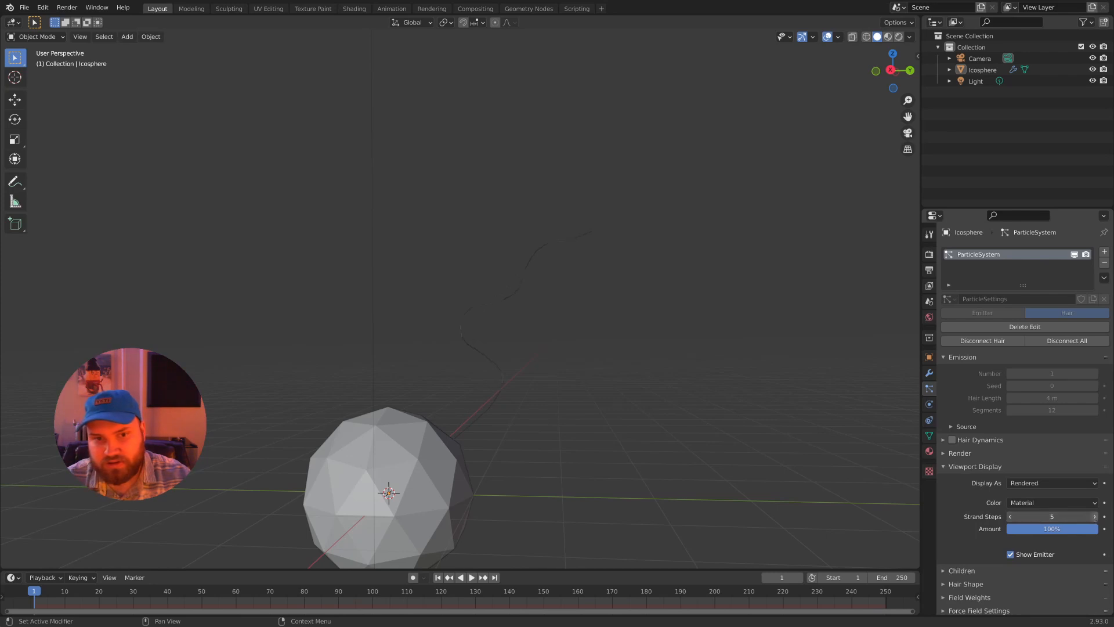
pyautogui.click(1094, 517)
pyautogui.click(1094, 517)
pyautogui.moveTo(656, 348); pyautogui.dragTo(644, 370, button='middle')
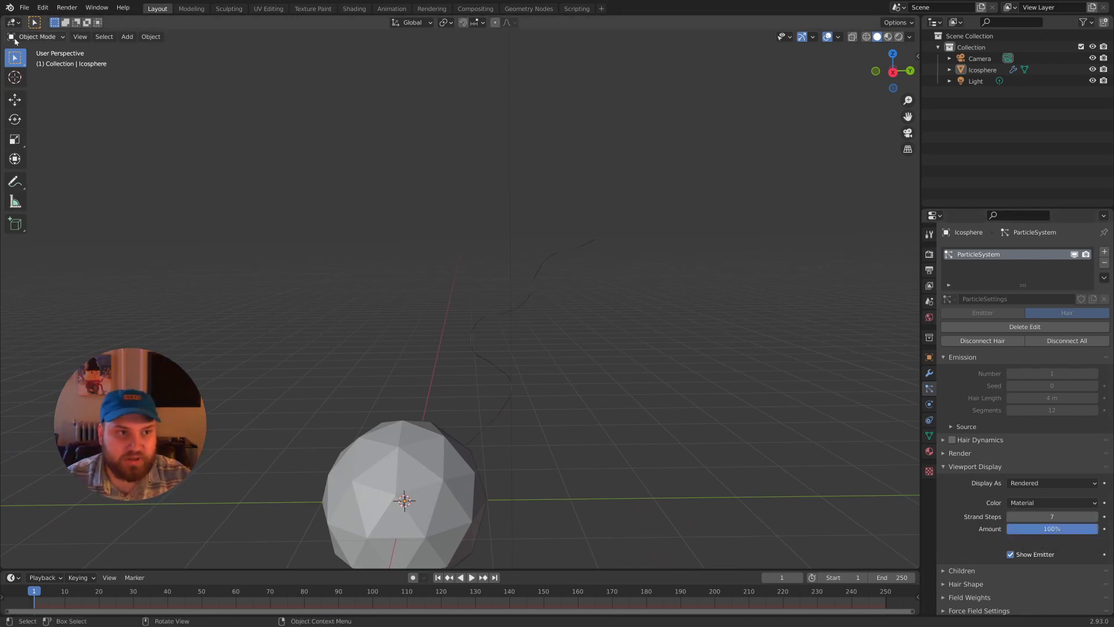
# Step: Compare how the strand is displayed in Particle Edit mode and in Object Mode
pyautogui.click(906, 25)
pyautogui.click(893, 26)
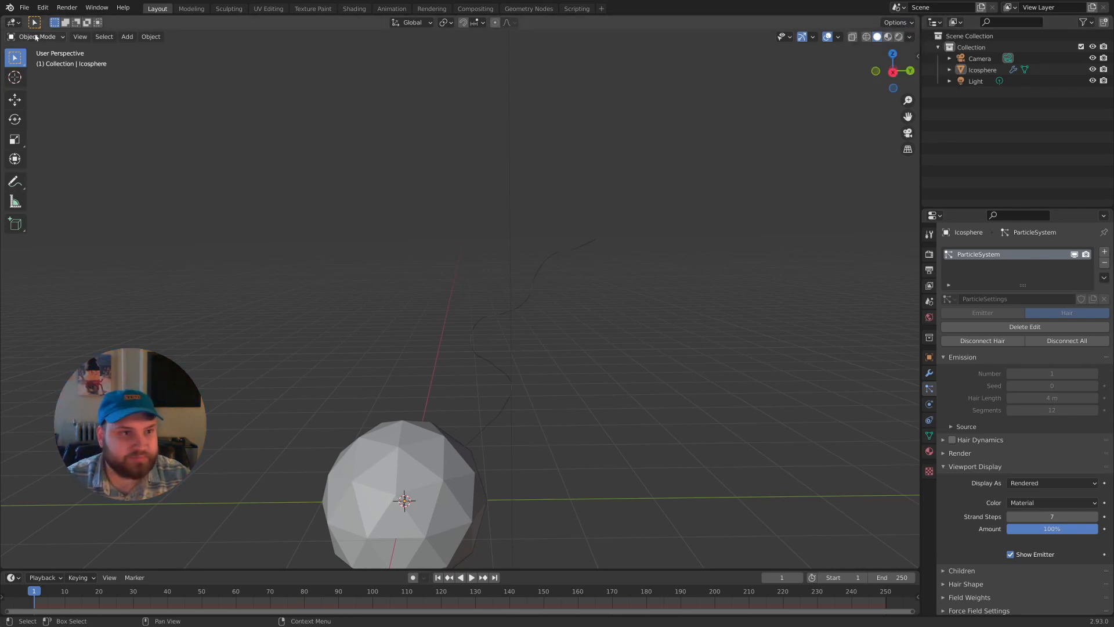
pyautogui.click(35, 36)
pyautogui.click(35, 113)
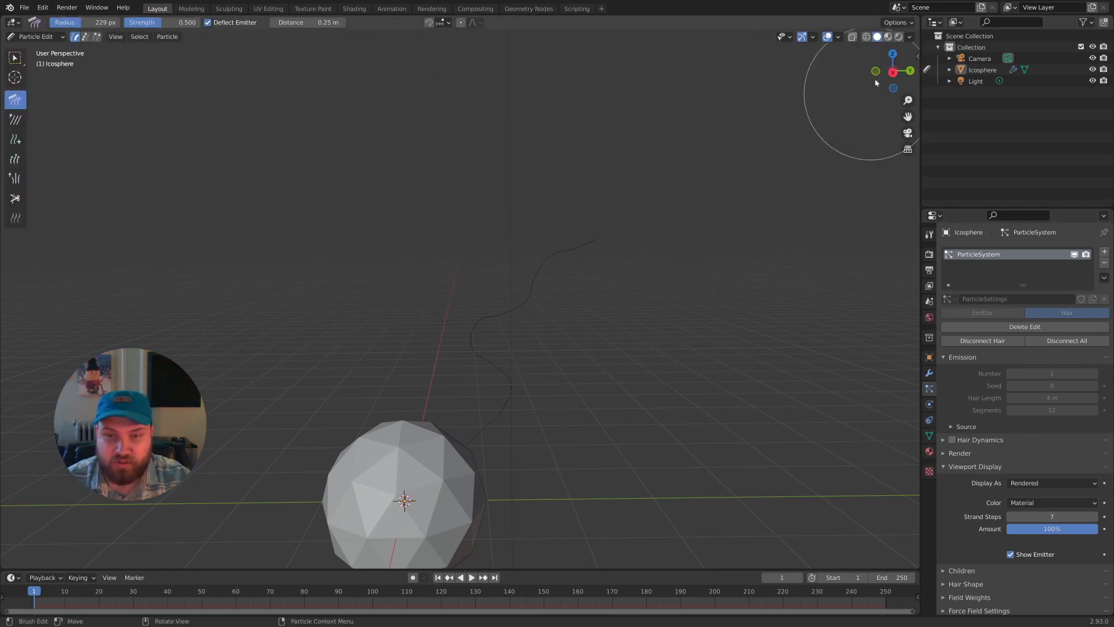
pyautogui.click(35, 36)
pyautogui.click(52, 50)
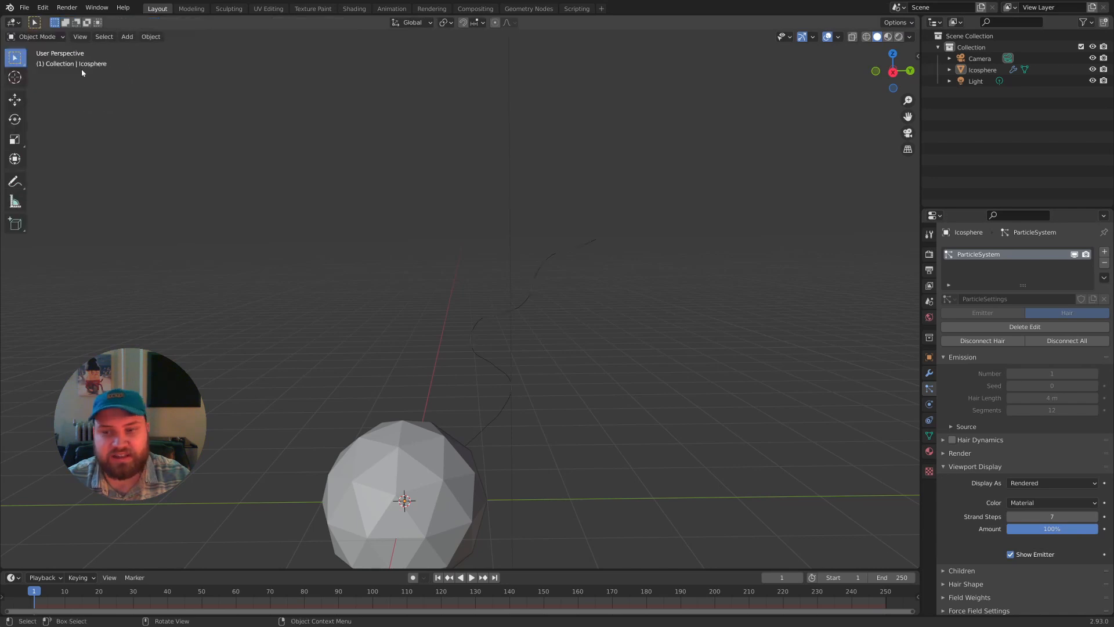
# Step: Set the hair particle system's Children type to Interpolated and inspect the strands around the ico sphere
pyautogui.scroll(-2, 945, 427)
pyautogui.click(944, 426)
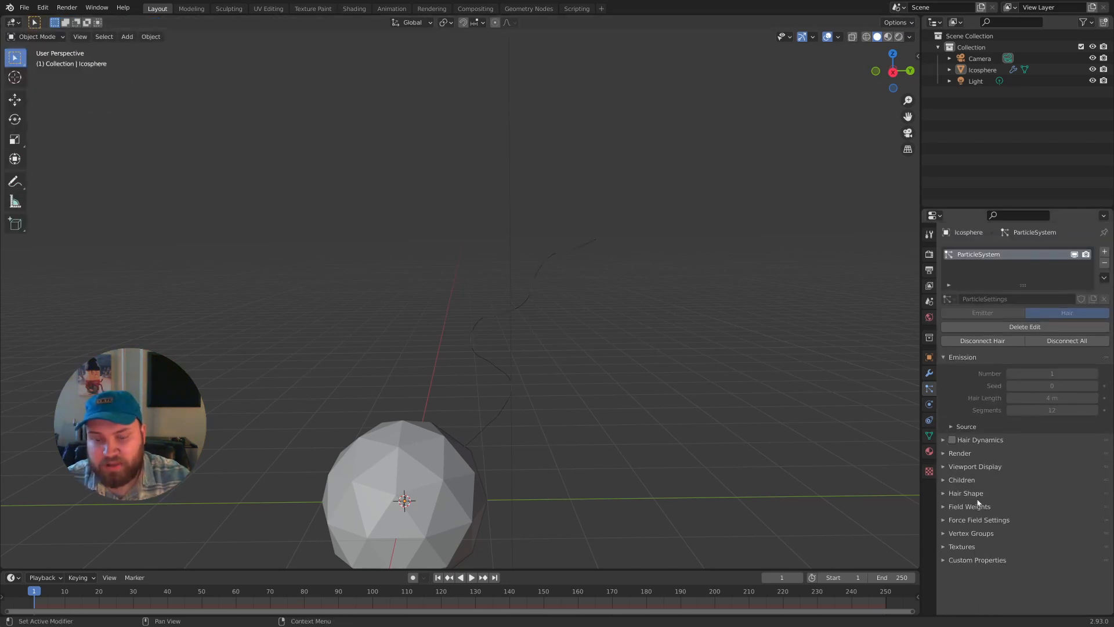
pyautogui.click(945, 479)
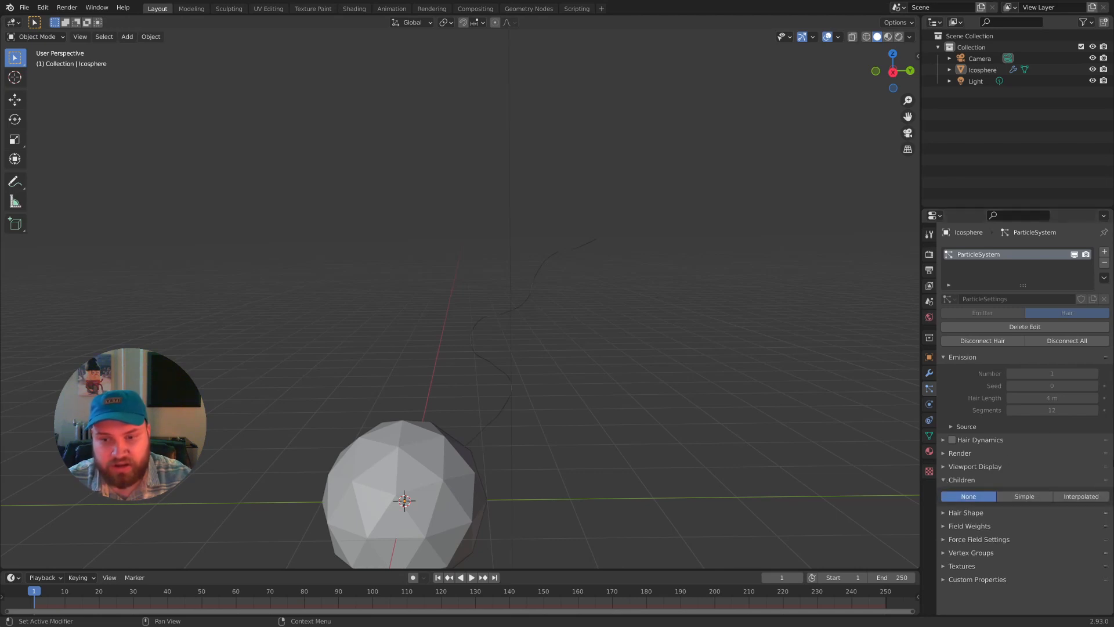
pyautogui.click(1089, 497)
pyautogui.moveTo(622, 374); pyautogui.dragTo(516, 311, button='middle')
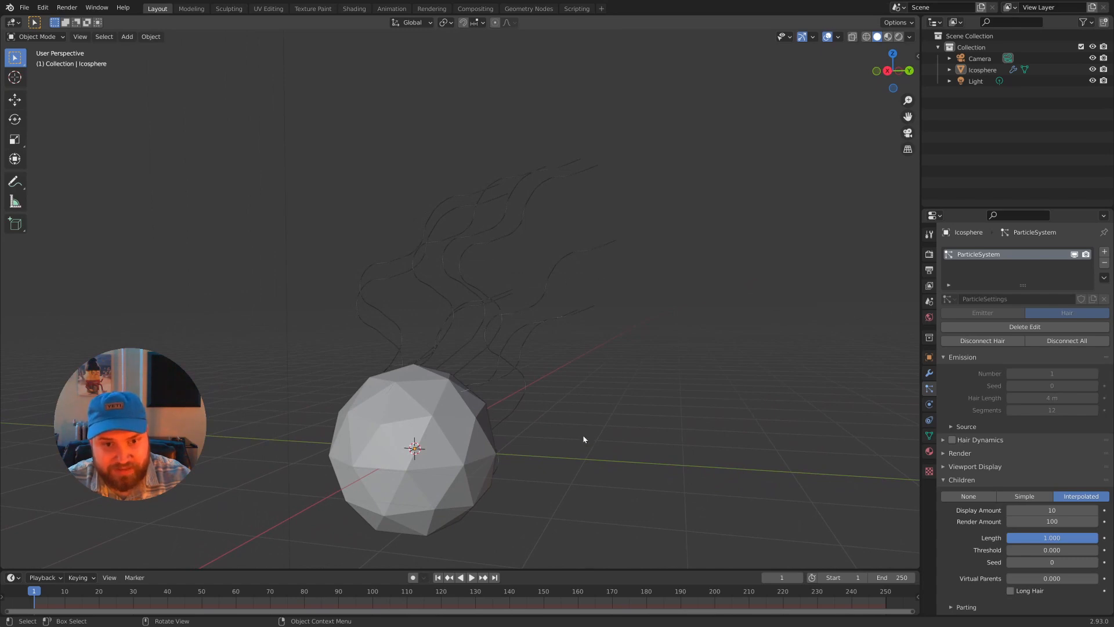
pyautogui.moveTo(764, 456); pyautogui.dragTo(744, 433, button='middle')
pyautogui.scroll(-3, 708, 441)
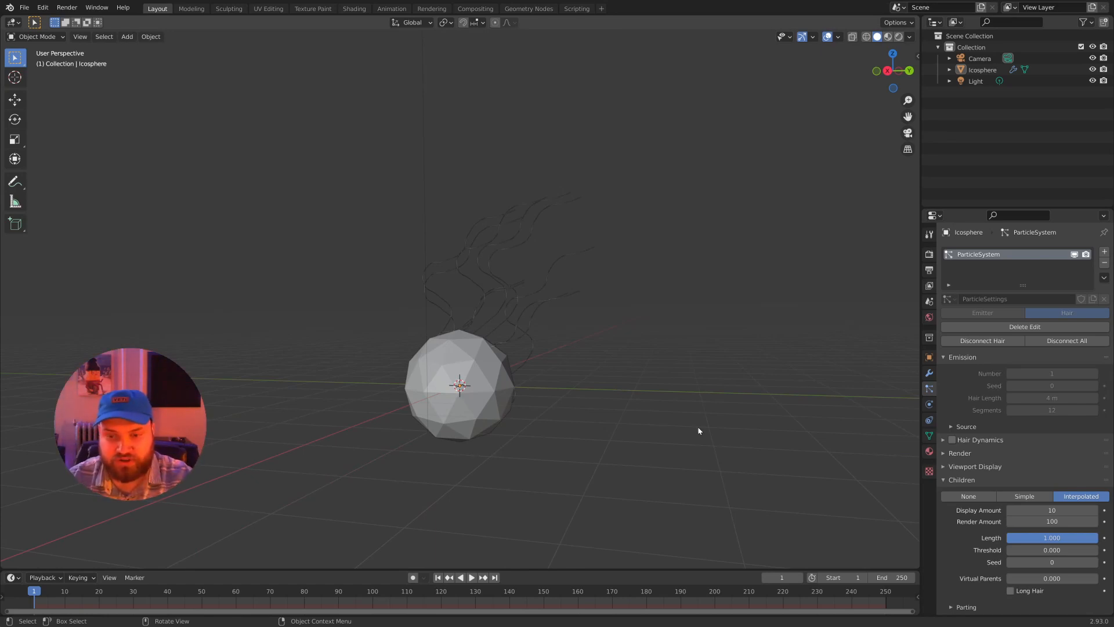
# Step: Set the Display Amount of the interpolated children to 250
pyautogui.scroll(-2, 993, 545)
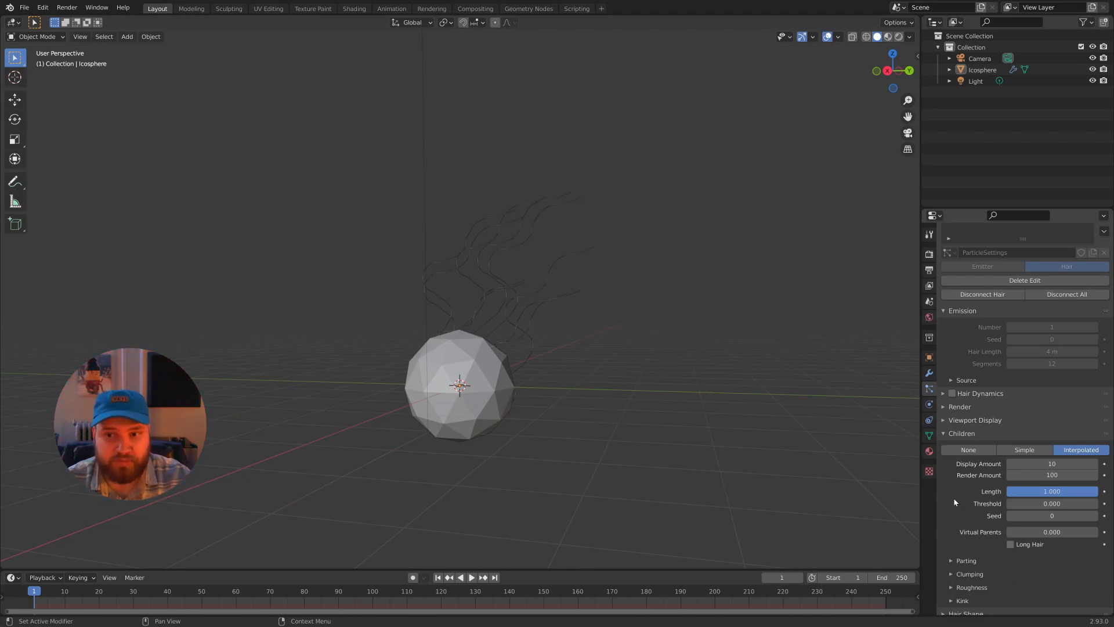
pyautogui.scroll(2, 954, 498)
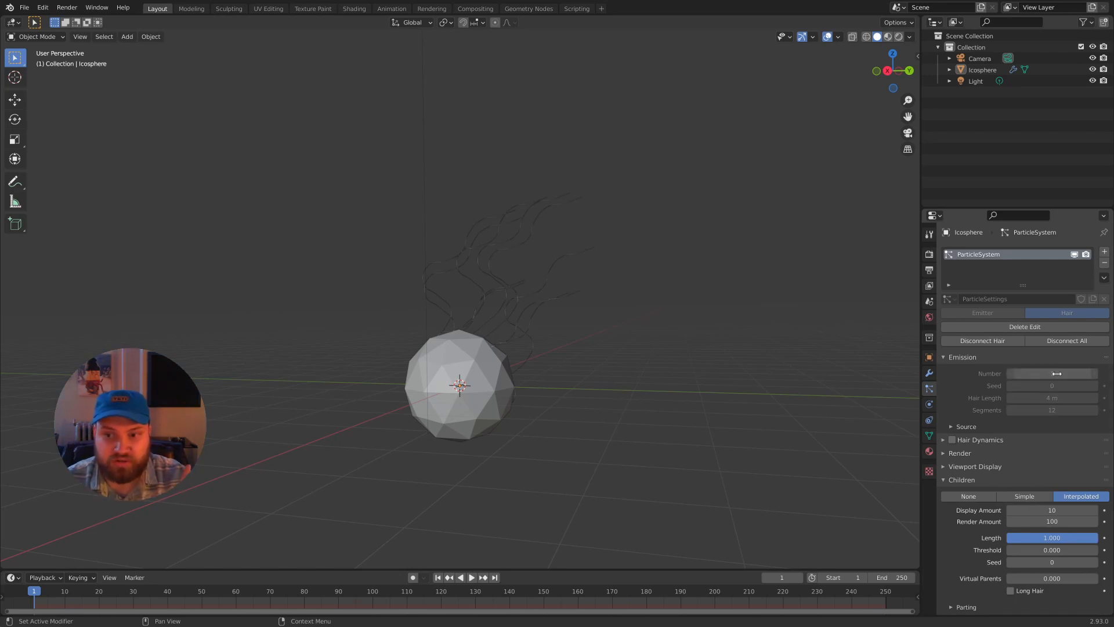
pyautogui.click(1051, 510)
pyautogui.write('250')
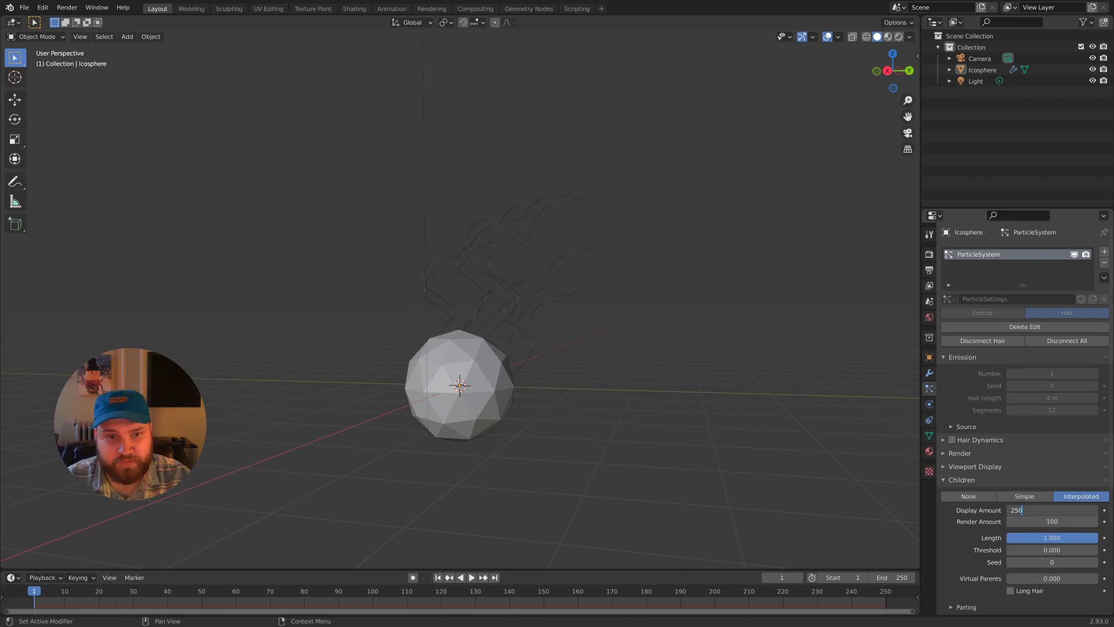
pyautogui.press('Return')
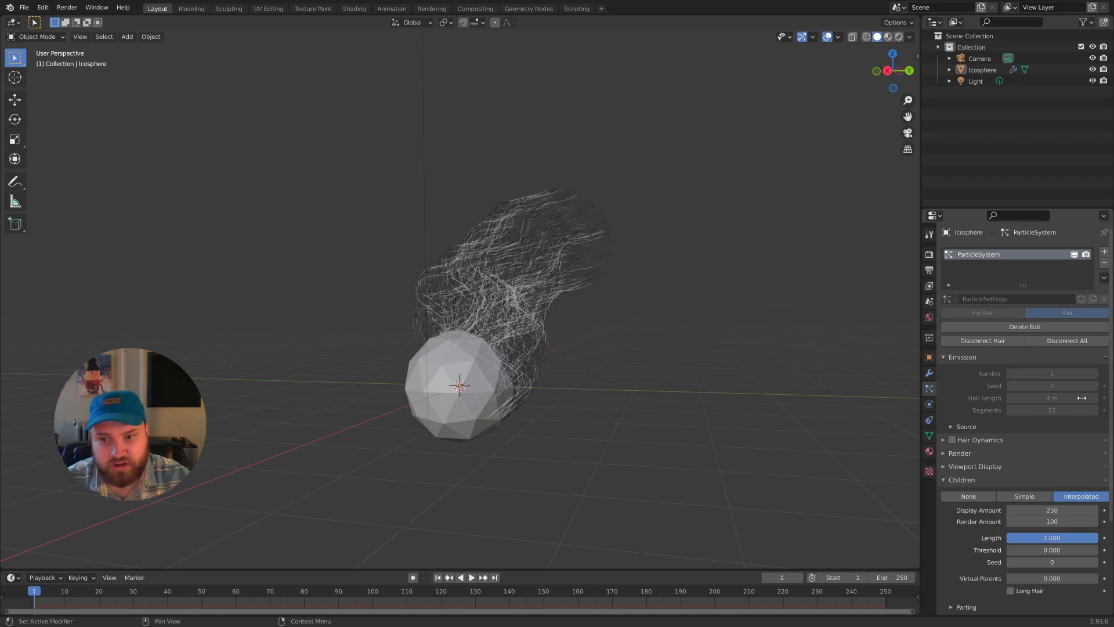
# Step: Enable Hair Dynamics and play the hair simulation twice, stopping and returning to the first frame each time
pyautogui.click(953, 440)
pyautogui.press('space')
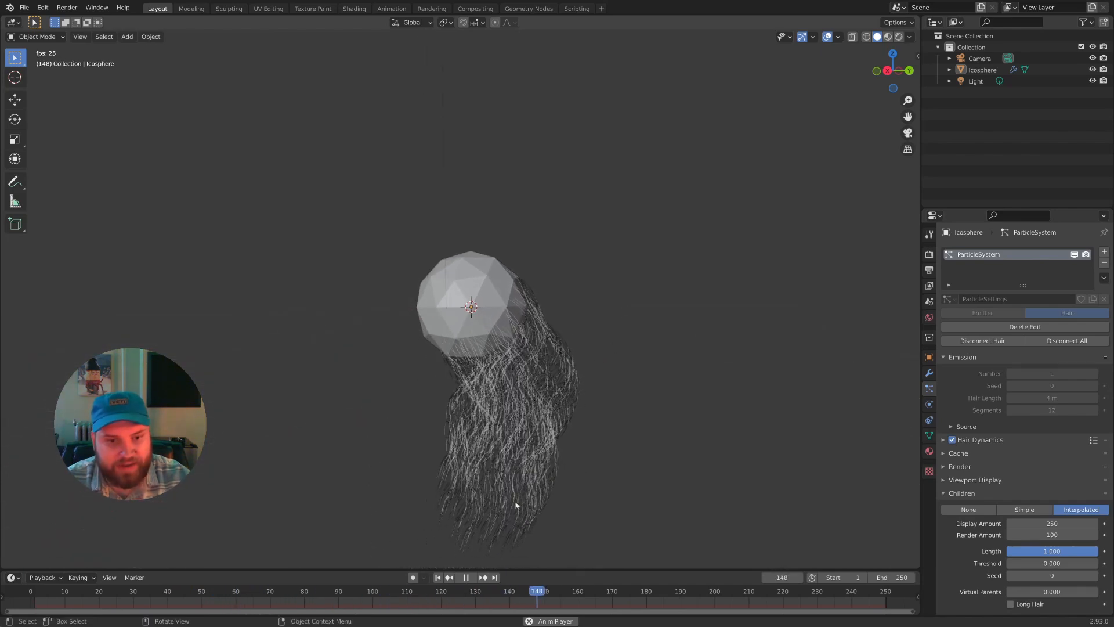
pyautogui.press('space')
pyautogui.click(438, 578)
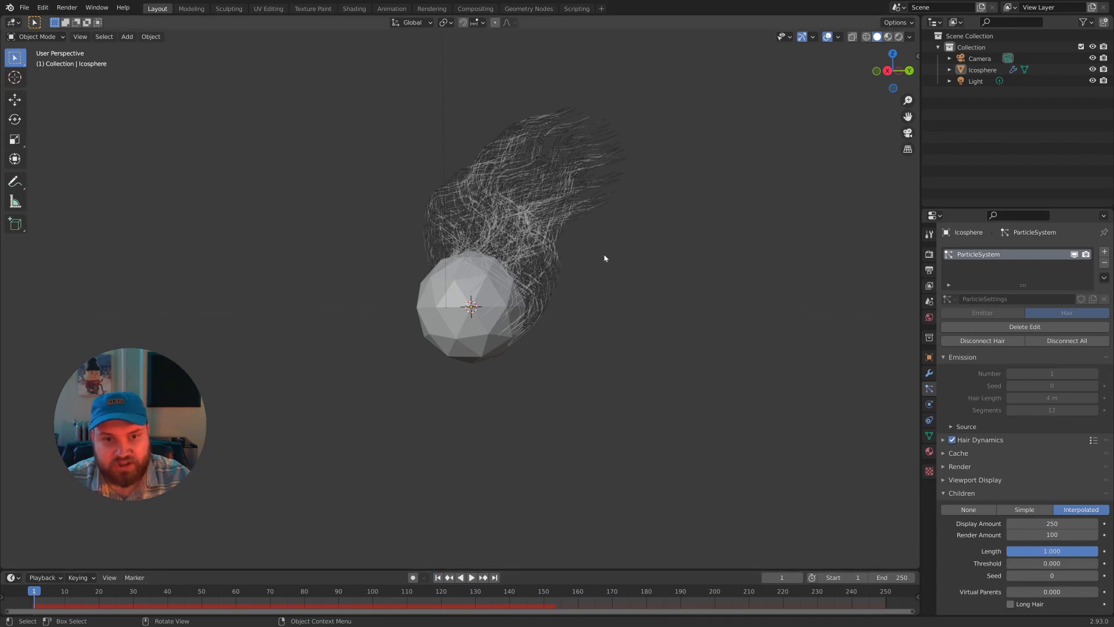
pyautogui.press('space')
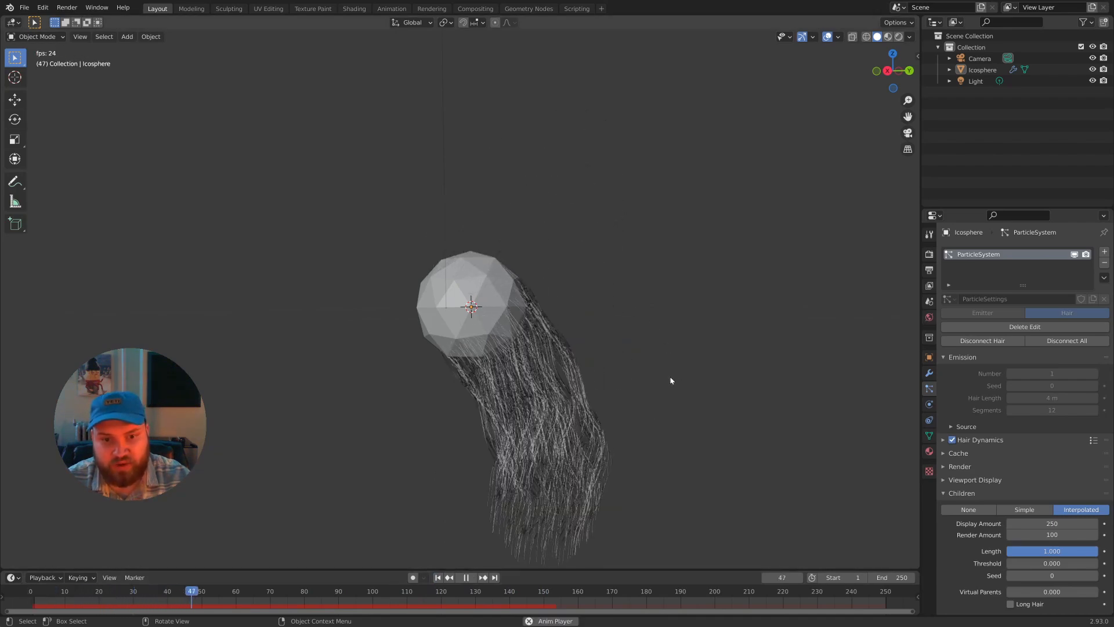
pyautogui.press('space')
pyautogui.click(438, 578)
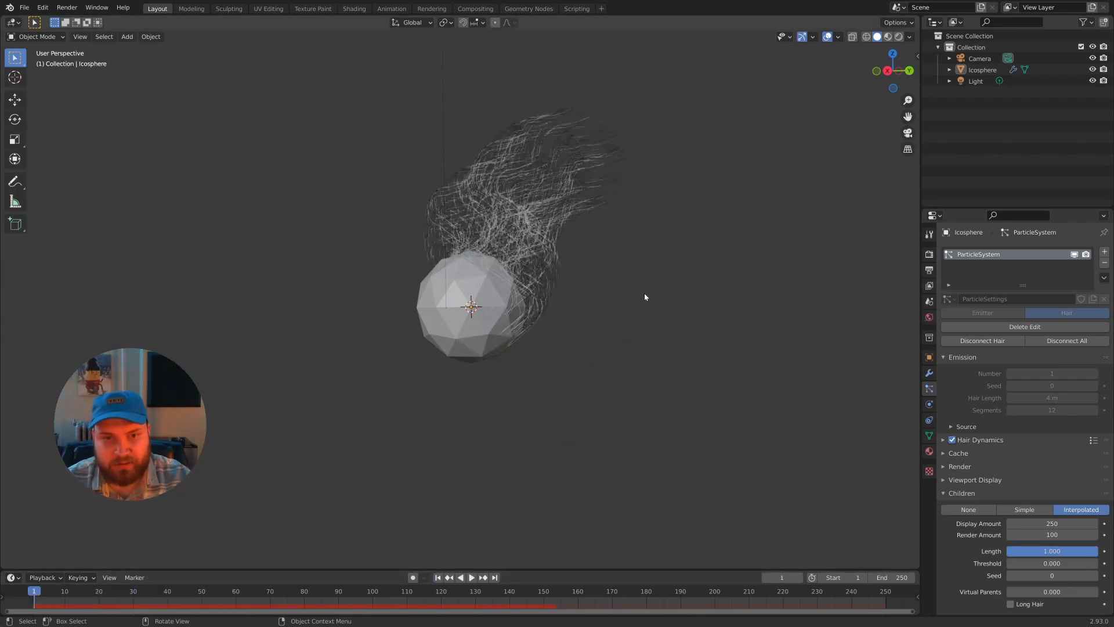
# Step: Set the Display Amount of the interpolated children to 50
pyautogui.moveTo(649, 292); pyautogui.dragTo(676, 356, button='middle')
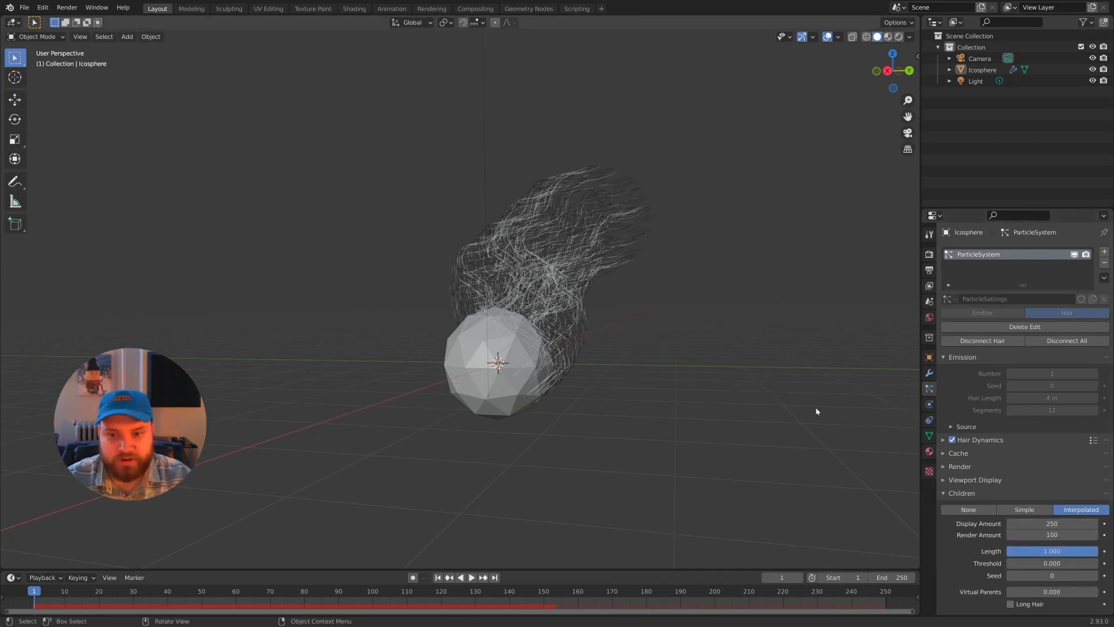
pyautogui.click(1036, 523)
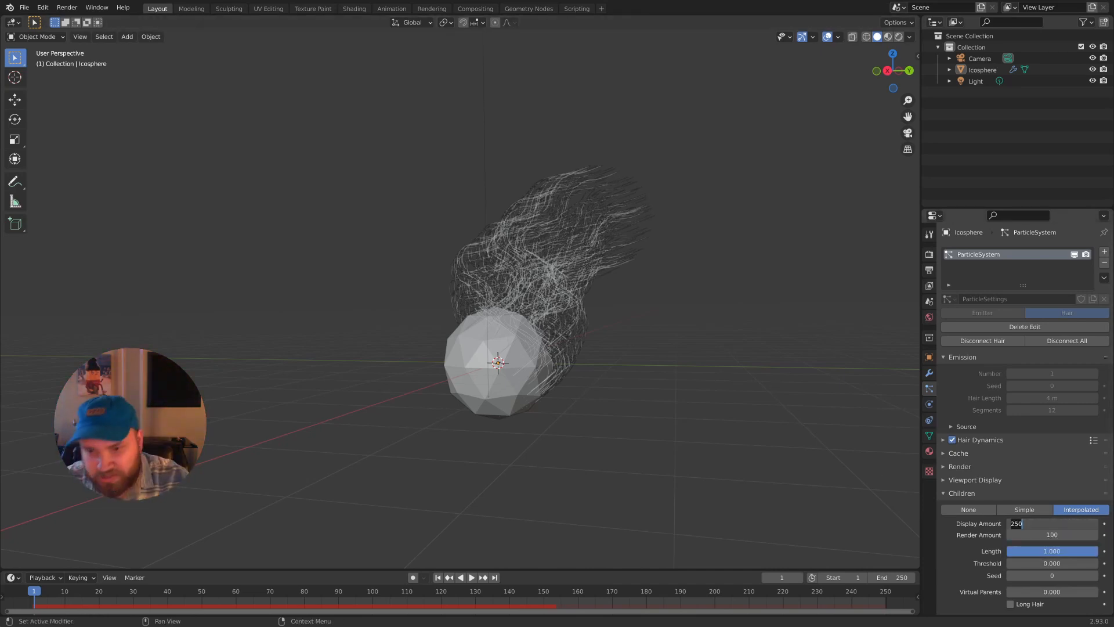
pyautogui.write('50')
pyautogui.press('Return')
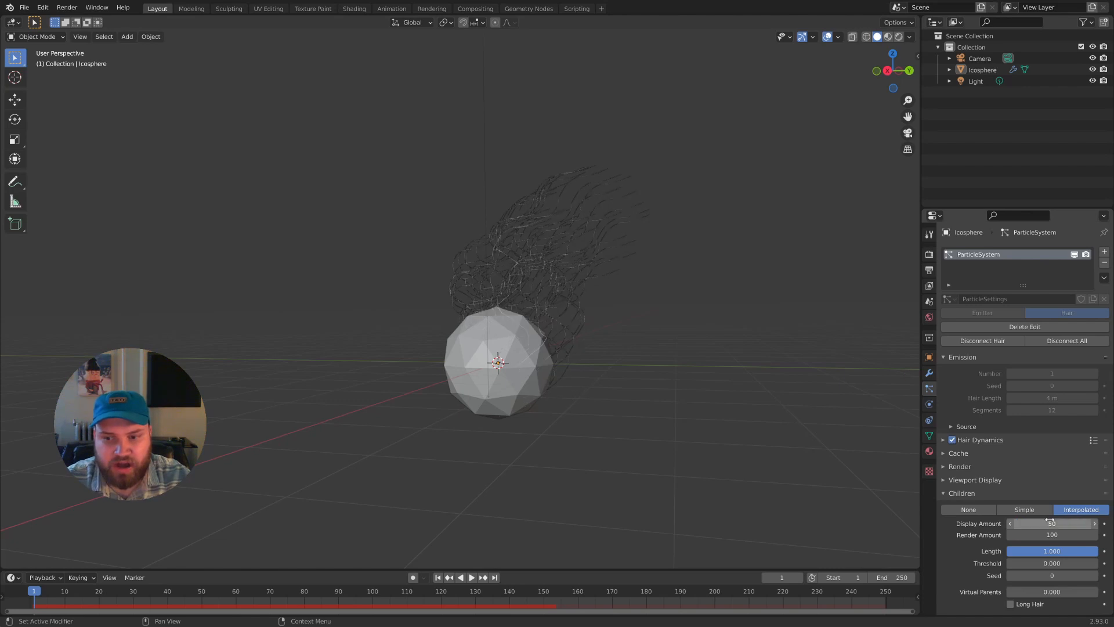
# Step: Glance at the children's Parting settings, then set Clump under Clumping to -1.000 and inspect the strands from closer up
pyautogui.scroll(-5, 986, 493)
pyautogui.click(952, 489)
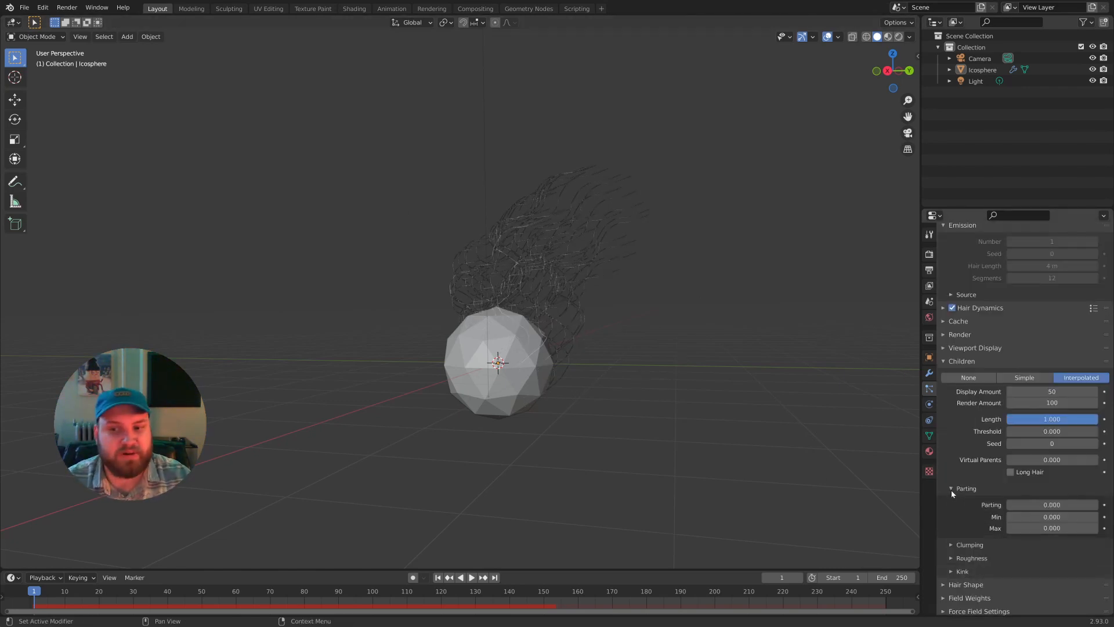
pyautogui.click(952, 490)
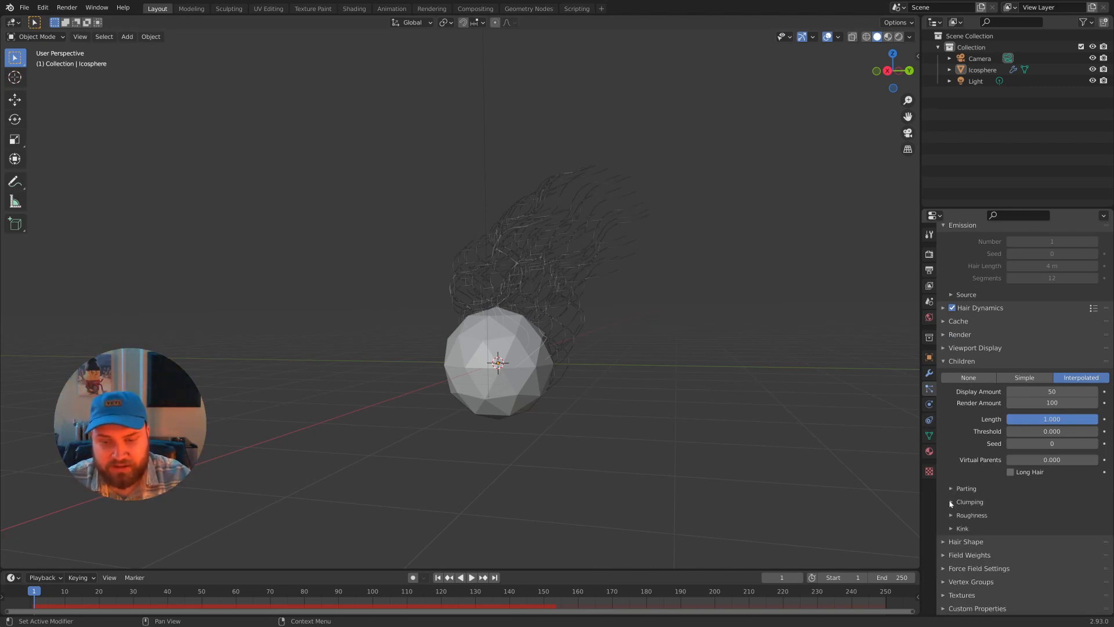
pyautogui.click(952, 502)
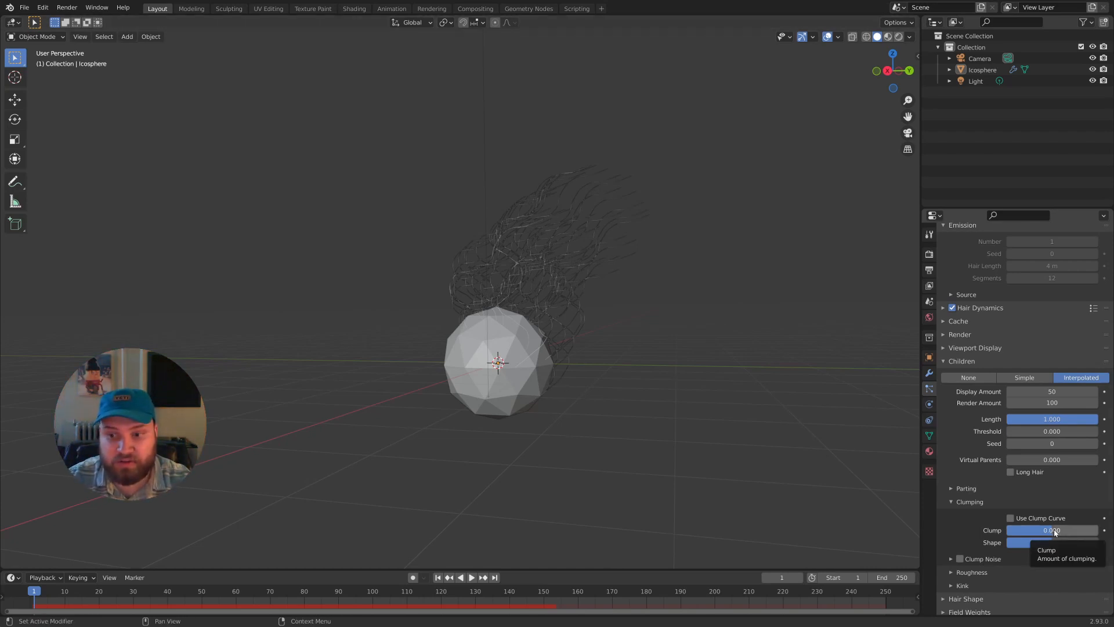
pyautogui.moveTo(1050, 531); pyautogui.dragTo(1003, 528)
pyautogui.moveTo(649, 374); pyautogui.dragTo(590, 307, button='middle')
pyautogui.scroll(2, 648, 374)
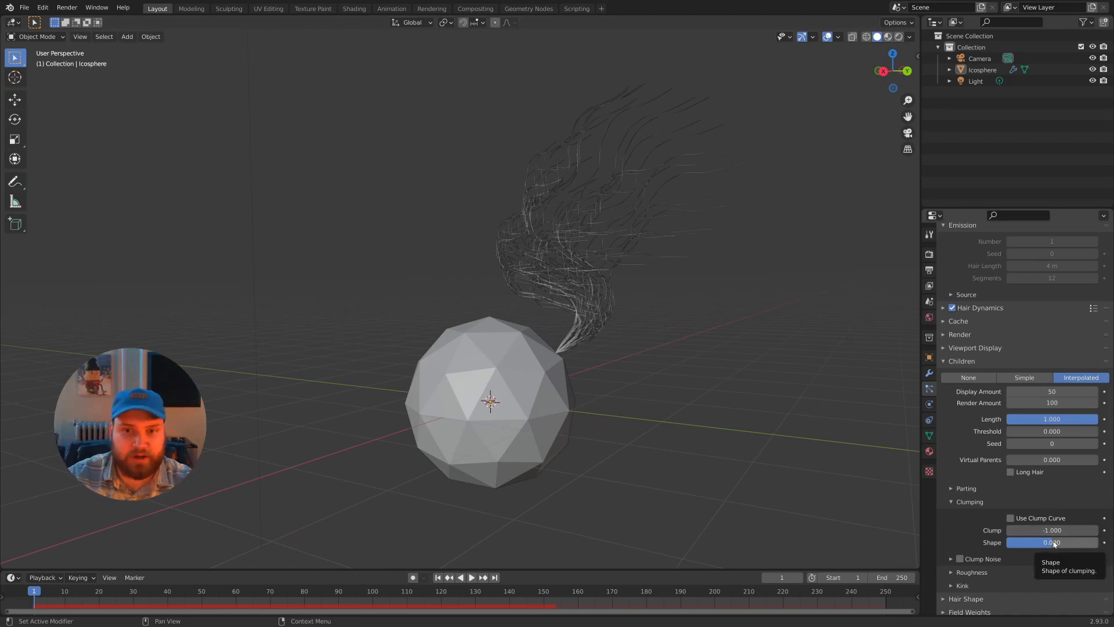
pyautogui.scroll(-2, 950, 583)
pyautogui.click(944, 564)
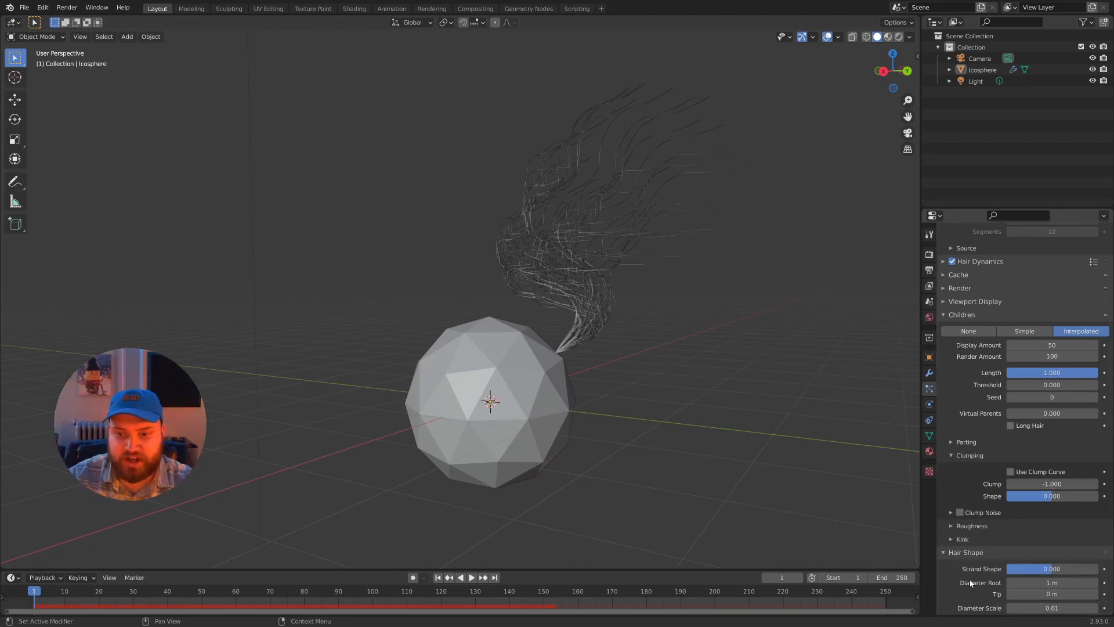
pyautogui.scroll(-2, 949, 554)
pyautogui.click(953, 530)
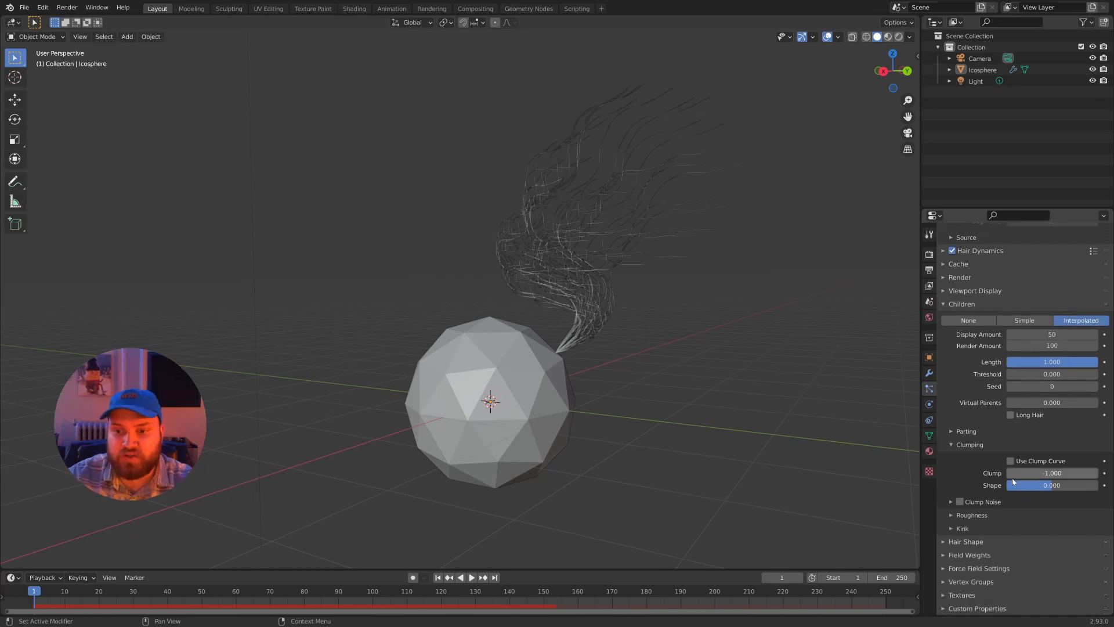
# Step: Try clumping Shape values of -0.758 and 0.194, then set Clump to 1.000 and Shape to about -0.031
pyautogui.moveTo(566, 349); pyautogui.dragTo(586, 343, button='middle')
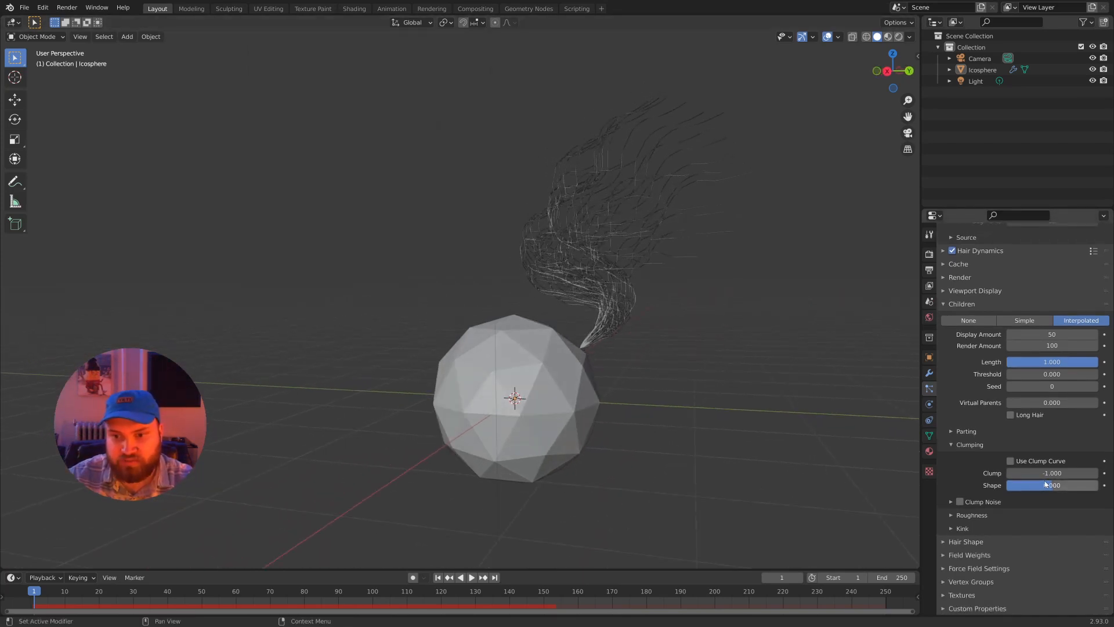
pyautogui.moveTo(1054, 485); pyautogui.dragTo(1027, 485)
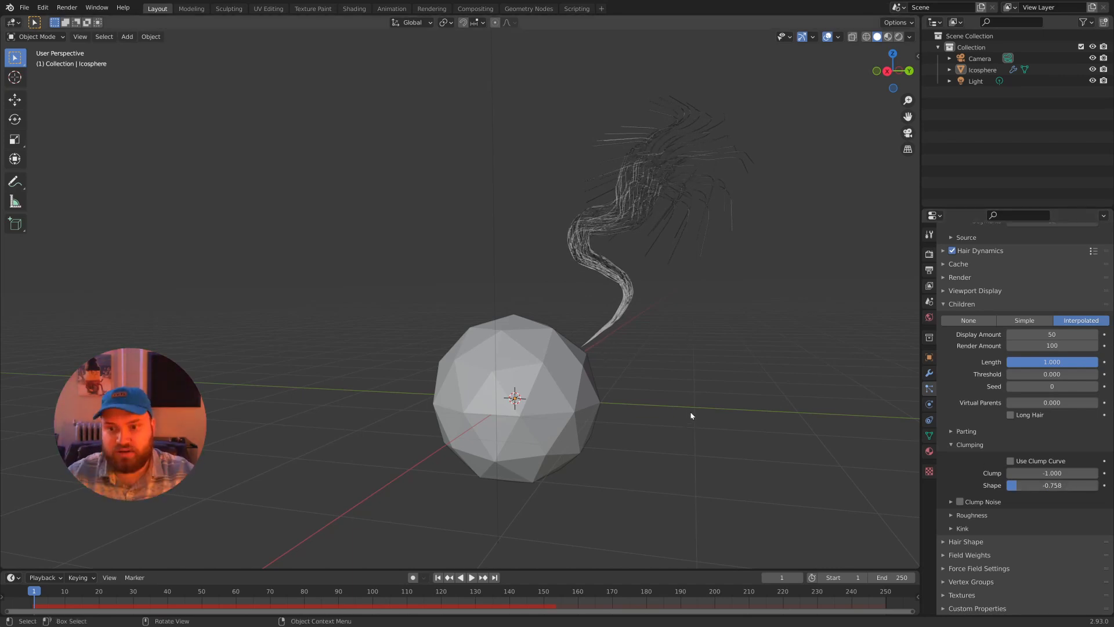
pyautogui.moveTo(1039, 485); pyautogui.dragTo(1062, 487)
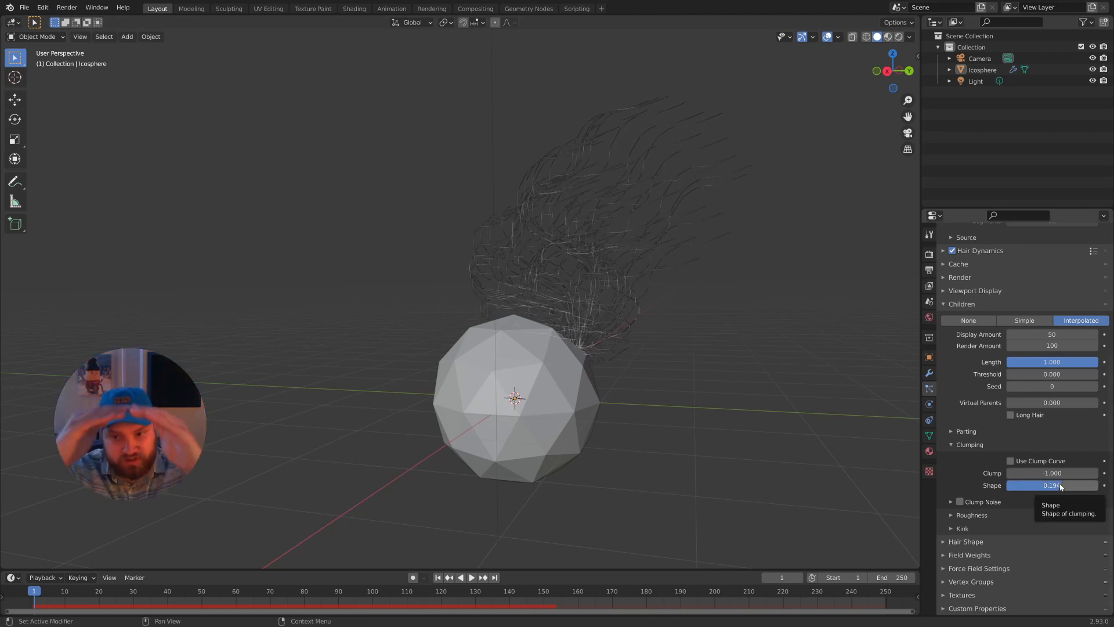
pyautogui.moveTo(1065, 473); pyautogui.dragTo(1084, 473)
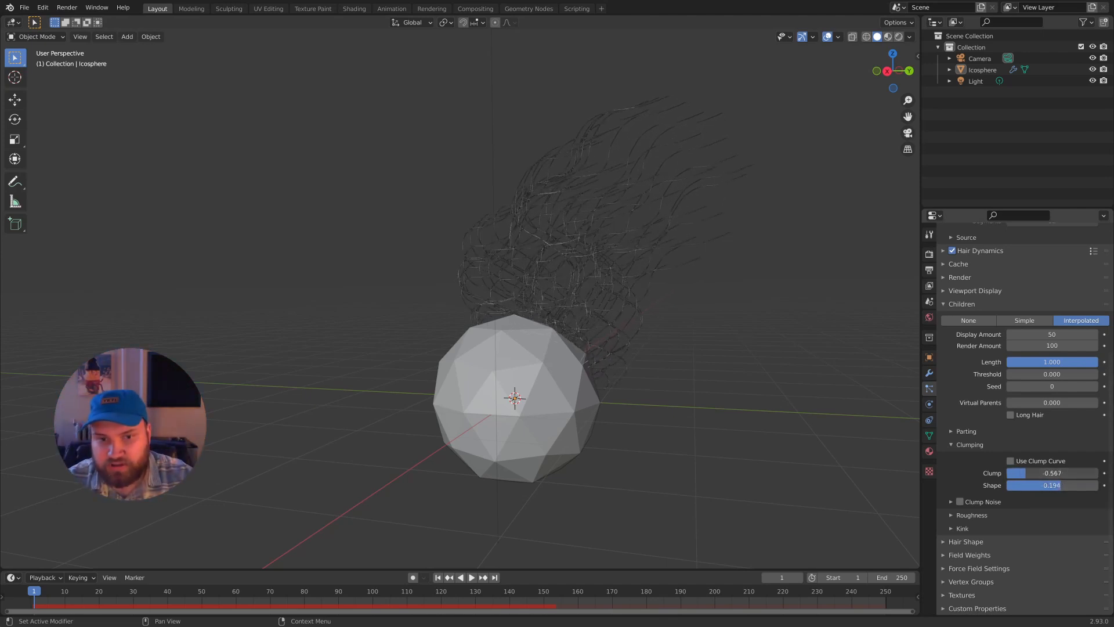
pyautogui.moveTo(1084, 473); pyautogui.dragTo(1104, 473)
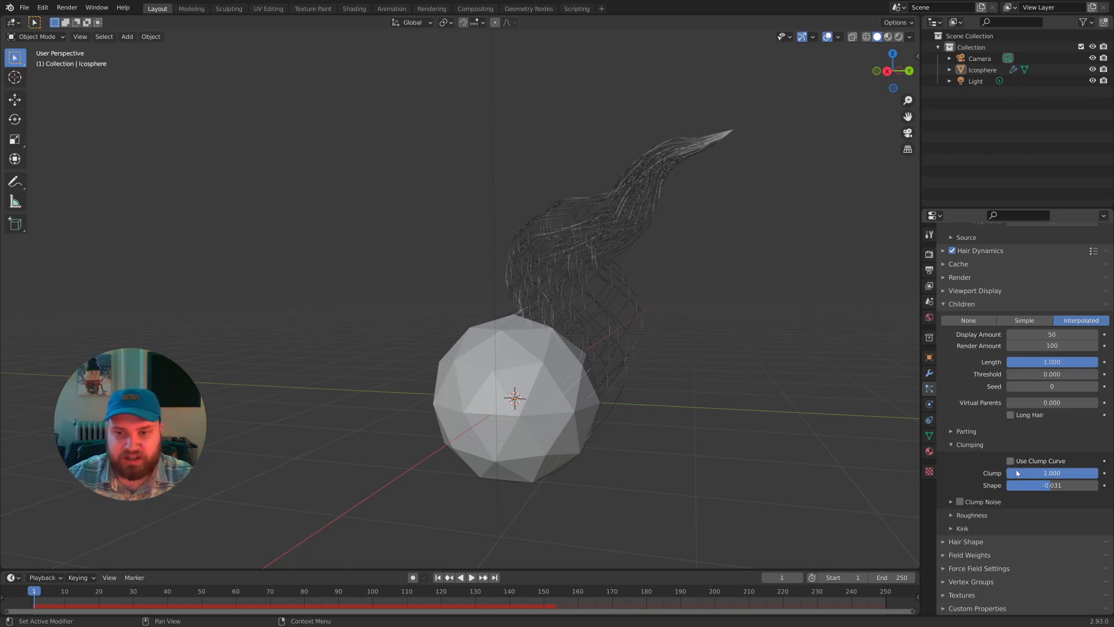
# Step: Enable Use Clump Curve for the children and lower the curve's start point to Y 0
pyautogui.click(1011, 462)
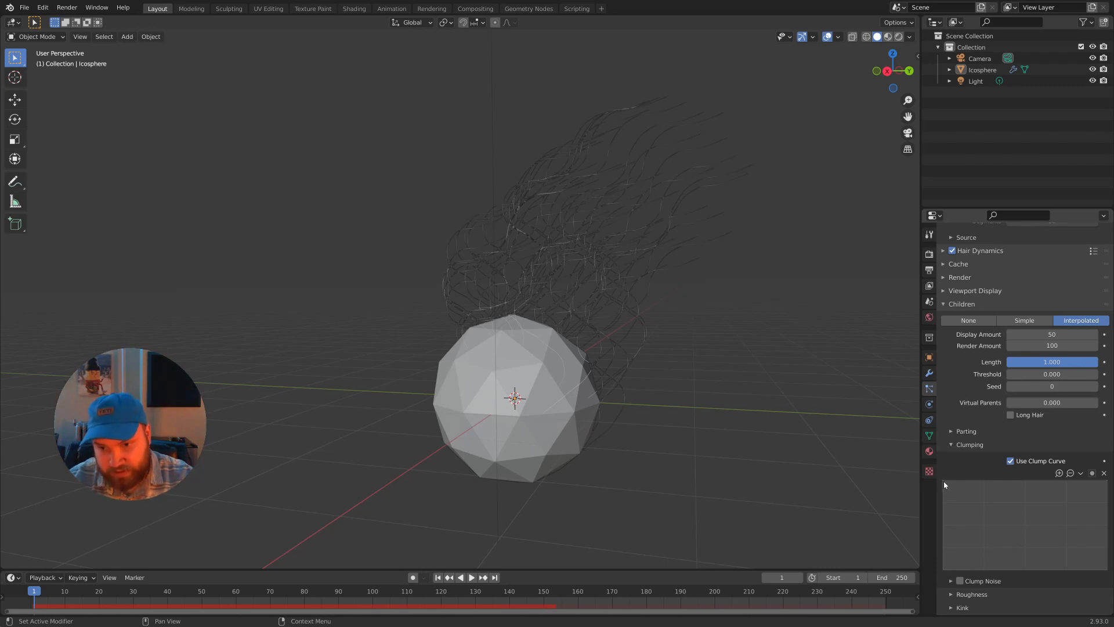
pyautogui.moveTo(944, 483)
pyautogui.mouseDown()
pyautogui.moveTo(946, 493)
pyautogui.moveTo(942, 479)
pyautogui.mouseUp()
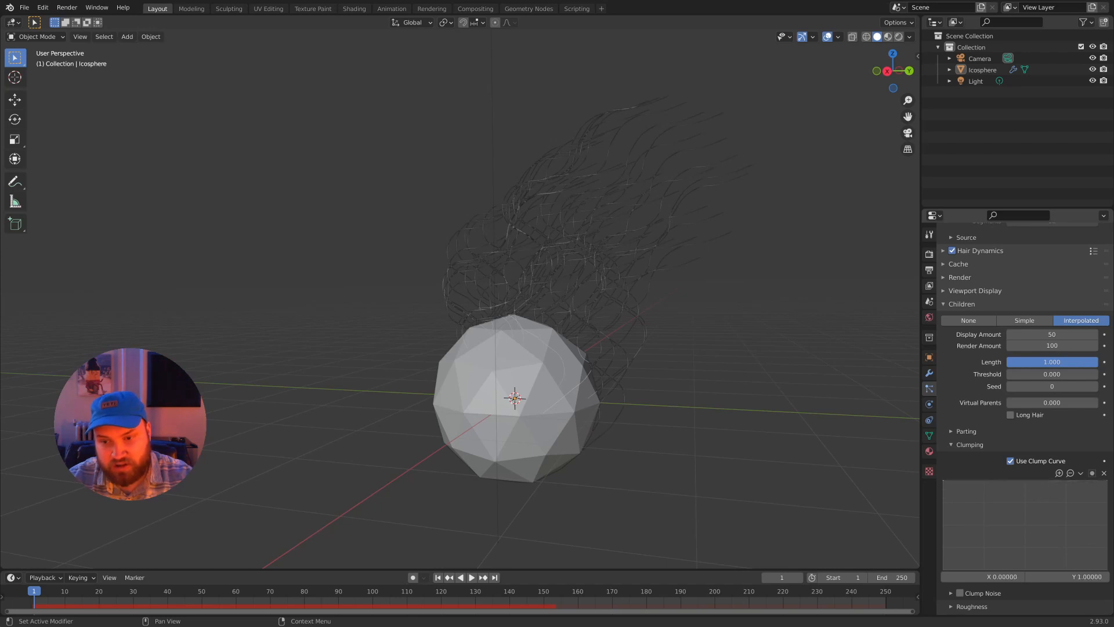
pyautogui.moveTo(1105, 481); pyautogui.dragTo(1106, 484)
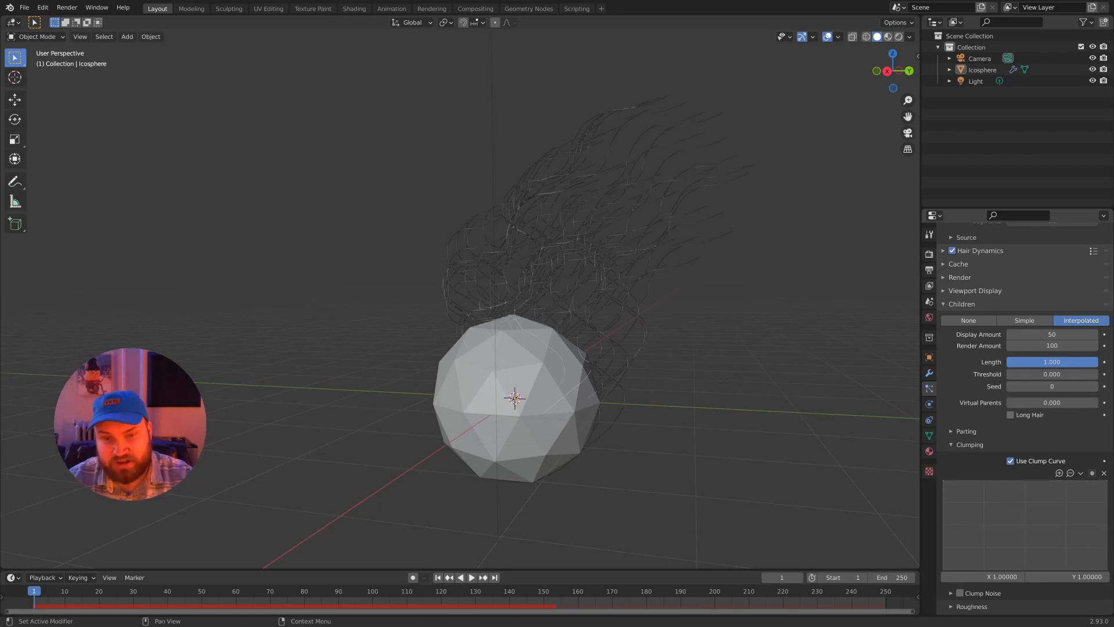
pyautogui.moveTo(944, 482); pyautogui.dragTo(943, 572)
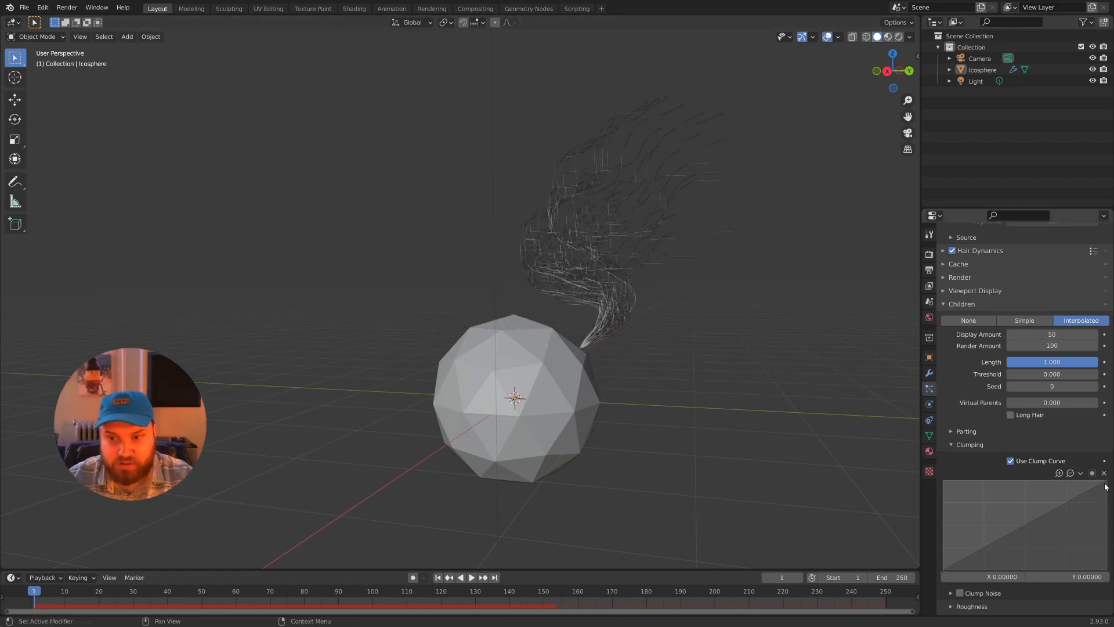
# Step: Lower the clump curve's end point to Y 0 and raise a new point near the middle of the curve into an arch
pyautogui.moveTo(1109, 483); pyautogui.dragTo(1110, 573)
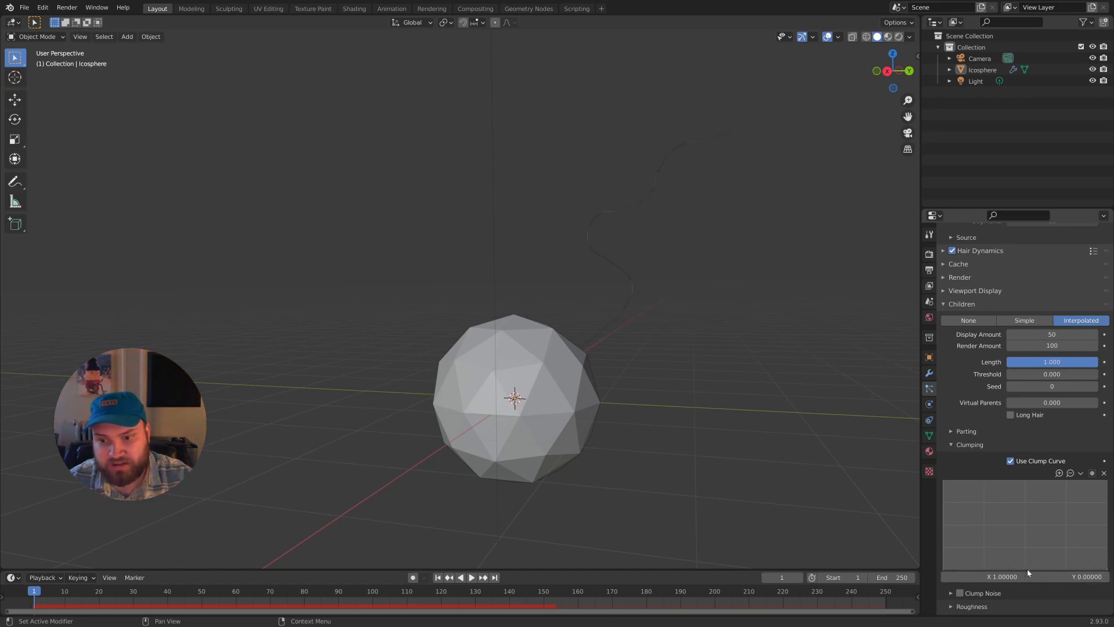
pyautogui.moveTo(1028, 570); pyautogui.dragTo(1027, 520)
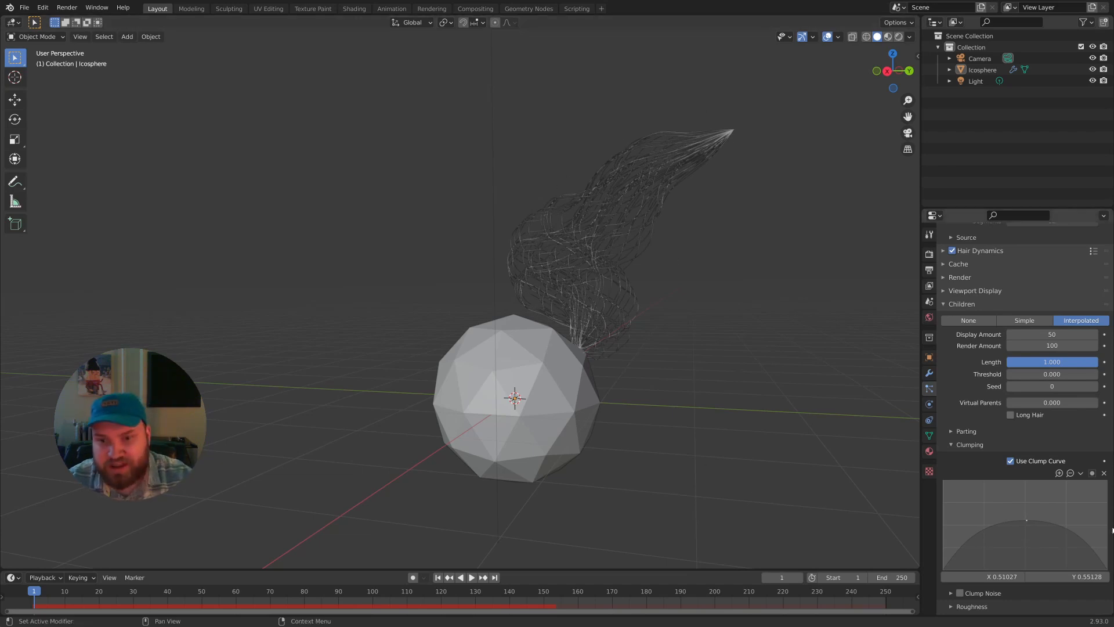
pyautogui.moveTo(1027, 521)
pyautogui.mouseDown()
pyautogui.moveTo(1061, 504)
pyautogui.moveTo(1018, 510)
pyautogui.mouseUp()
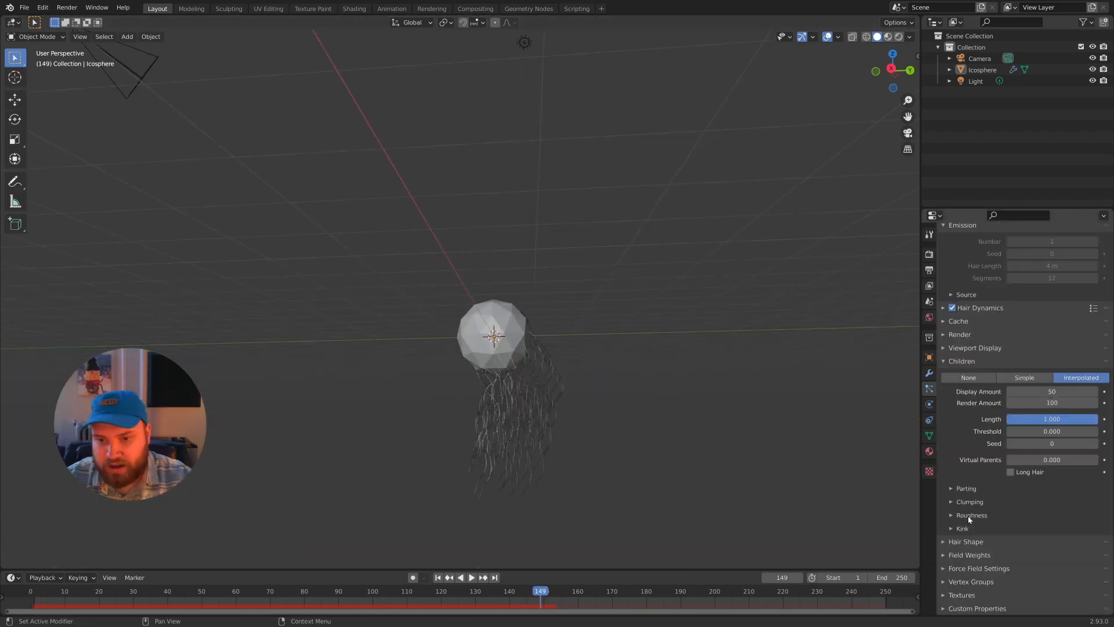
# Step: Set the Random value in the children's Roughness settings to 0.070 and inspect the hanging strands
pyautogui.click(955, 516)
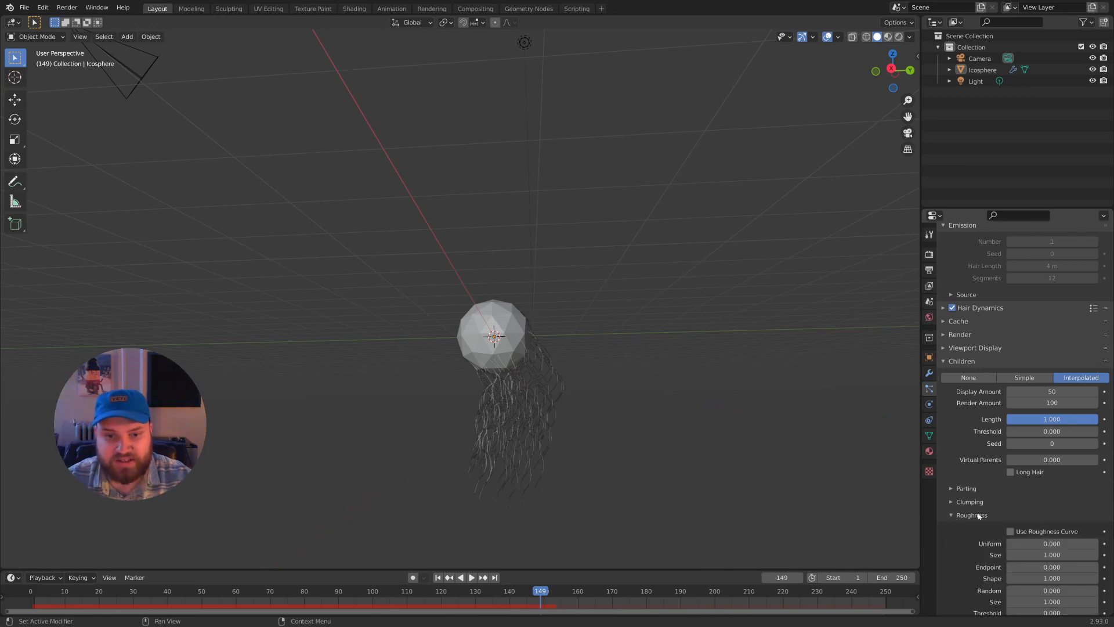
pyautogui.scroll(-5, 979, 516)
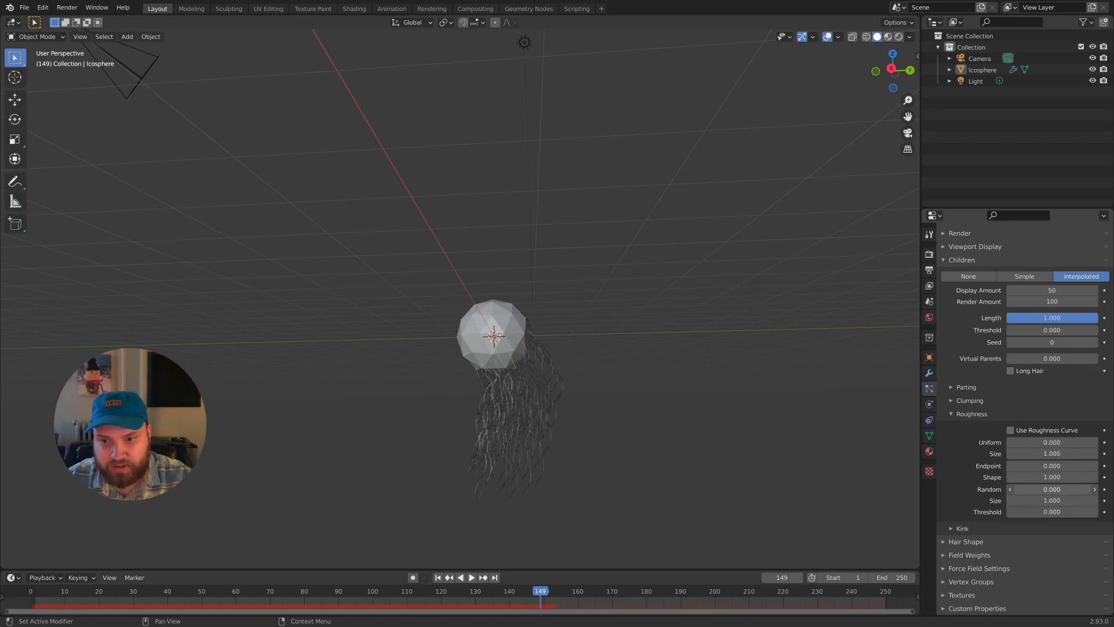
pyautogui.moveTo(1052, 489)
pyautogui.mouseDown()
pyautogui.moveTo(1063, 489)
pyautogui.moveTo(1041, 489)
pyautogui.mouseUp()
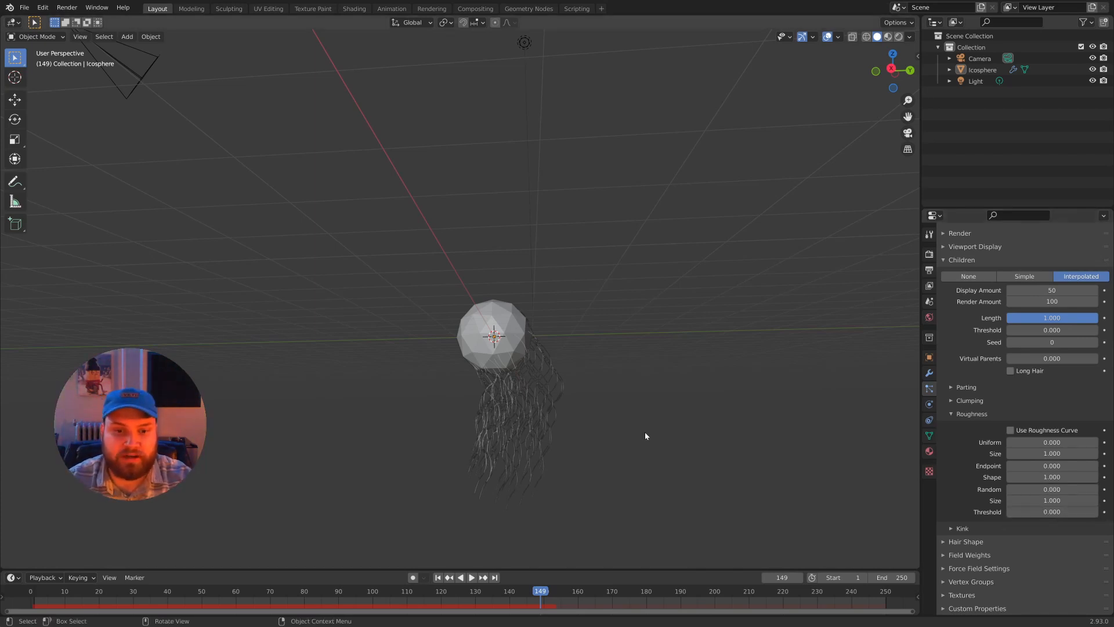
pyautogui.moveTo(645, 433); pyautogui.dragTo(647, 332, button='middle')
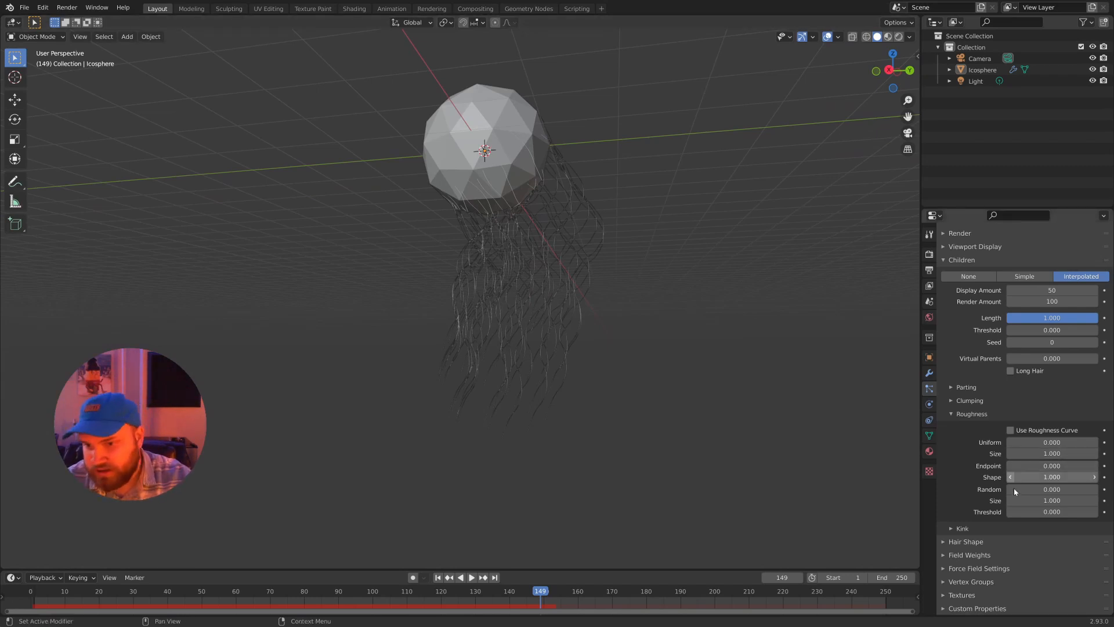
pyautogui.moveTo(1052, 490); pyautogui.dragTo(1057, 489)
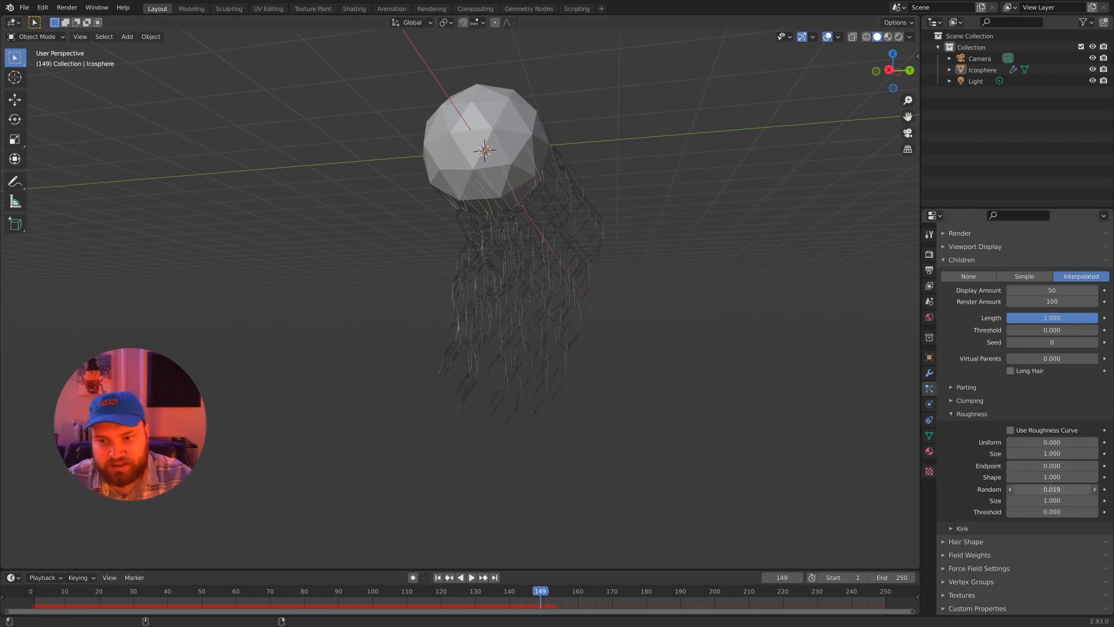
pyautogui.moveTo(1058, 490); pyautogui.dragTo(1055, 489)
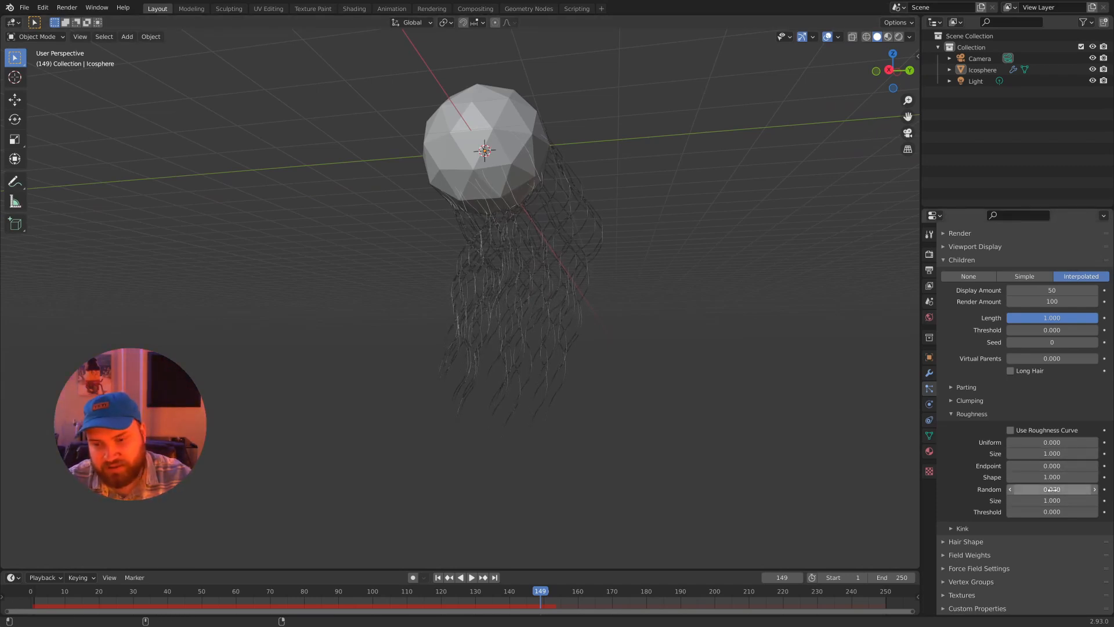
pyautogui.moveTo(645, 430)
pyautogui.mouseDown(button='middle')
pyautogui.moveTo(635, 421)
pyautogui.moveTo(658, 427)
pyautogui.mouseUp(button='middle')
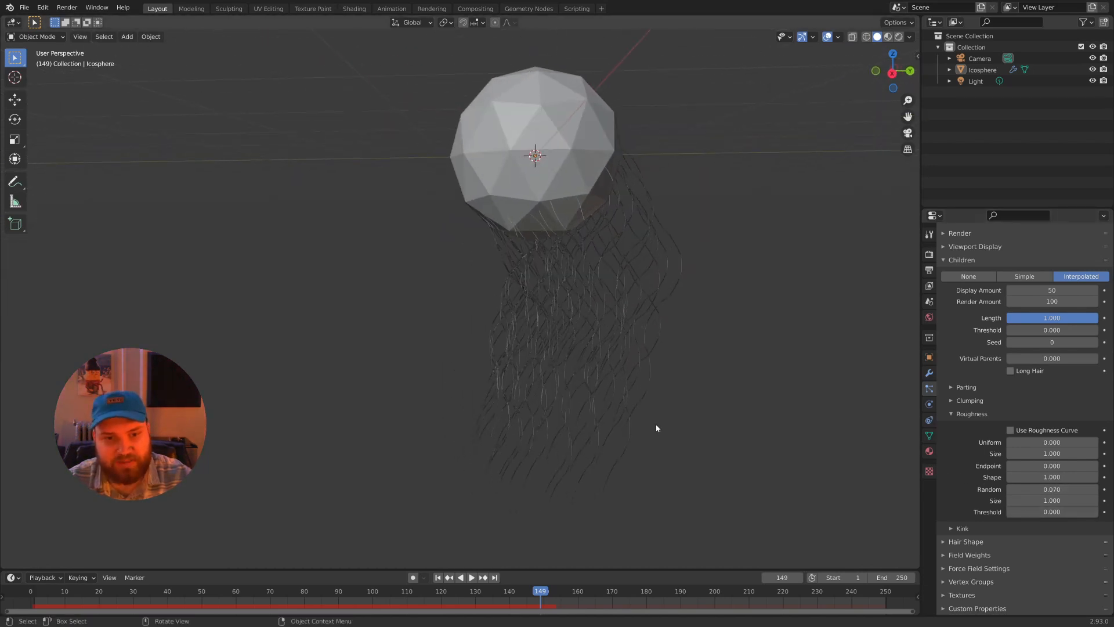
# Step: Set the children's Clump to 1.000 and reduce the roughness Random value to 0.000 to compare the clumped tip
pyautogui.scroll(1, 975, 428)
pyautogui.click(952, 412)
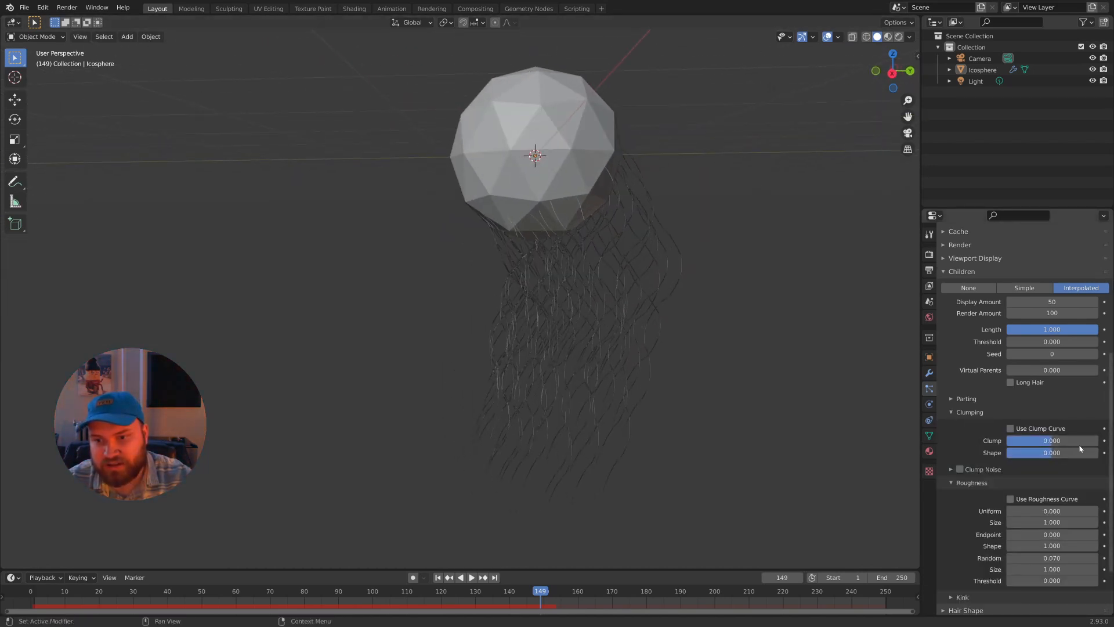
pyautogui.moveTo(1039, 440); pyautogui.dragTo(1094, 440)
pyautogui.moveTo(726, 418); pyautogui.dragTo(572, 374, button='middle')
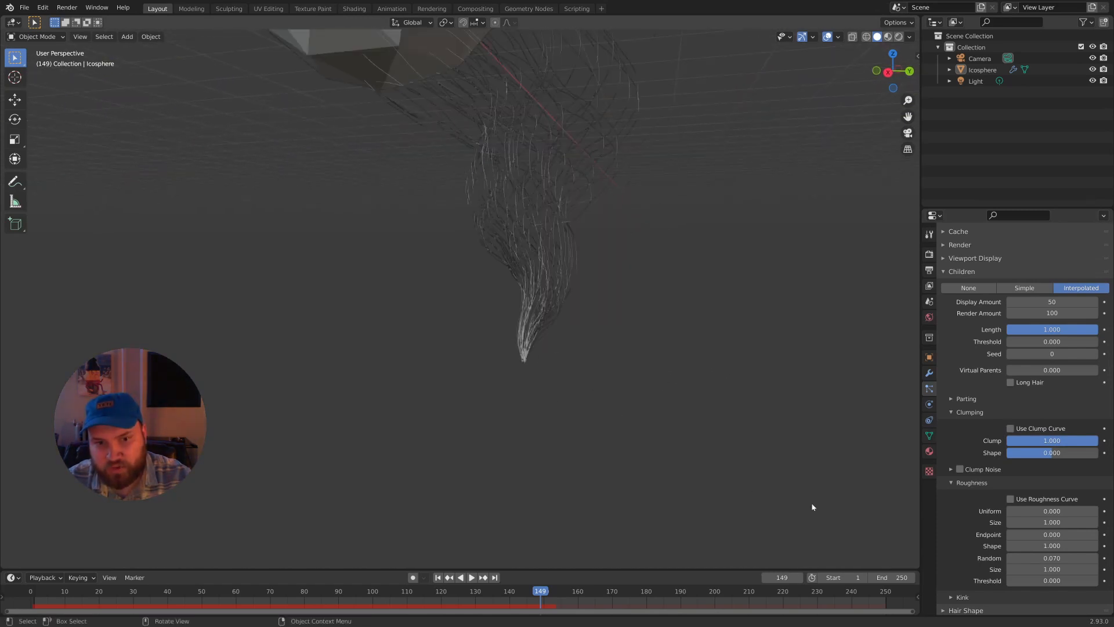
pyautogui.moveTo(1052, 559); pyautogui.dragTo(1012, 559)
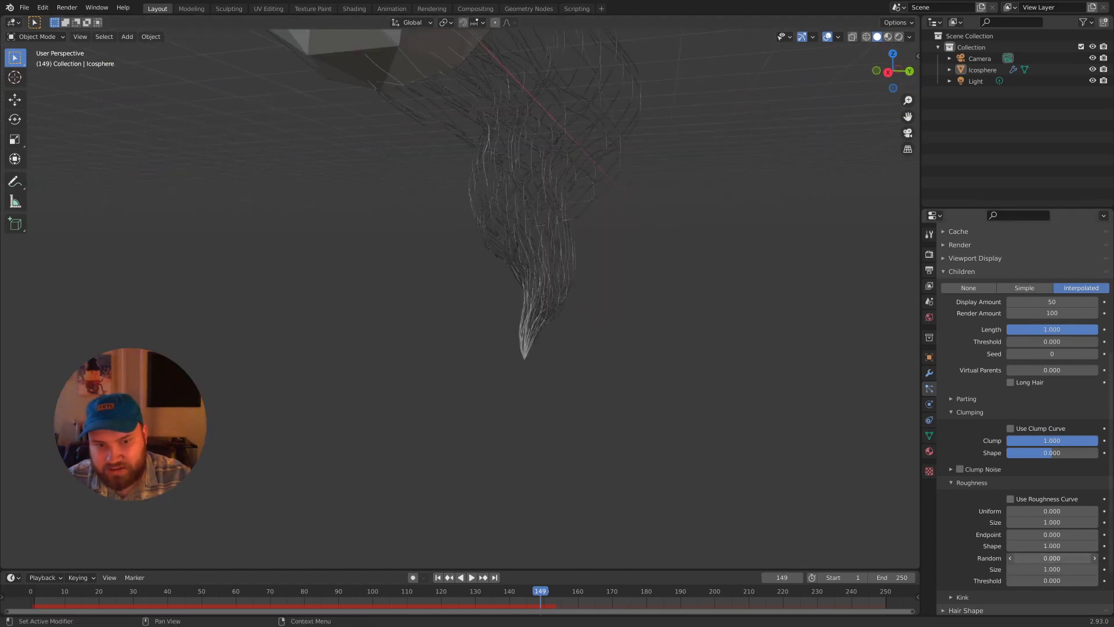
# Step: Set the children's roughness Random value to 0.134 and its Size to 0.029 to see the effect on the strands
pyautogui.moveTo(550, 370)
pyautogui.mouseDown(button='middle')
pyautogui.moveTo(567, 353)
pyautogui.moveTo(541, 362)
pyautogui.moveTo(536, 377)
pyautogui.mouseUp(button='middle')
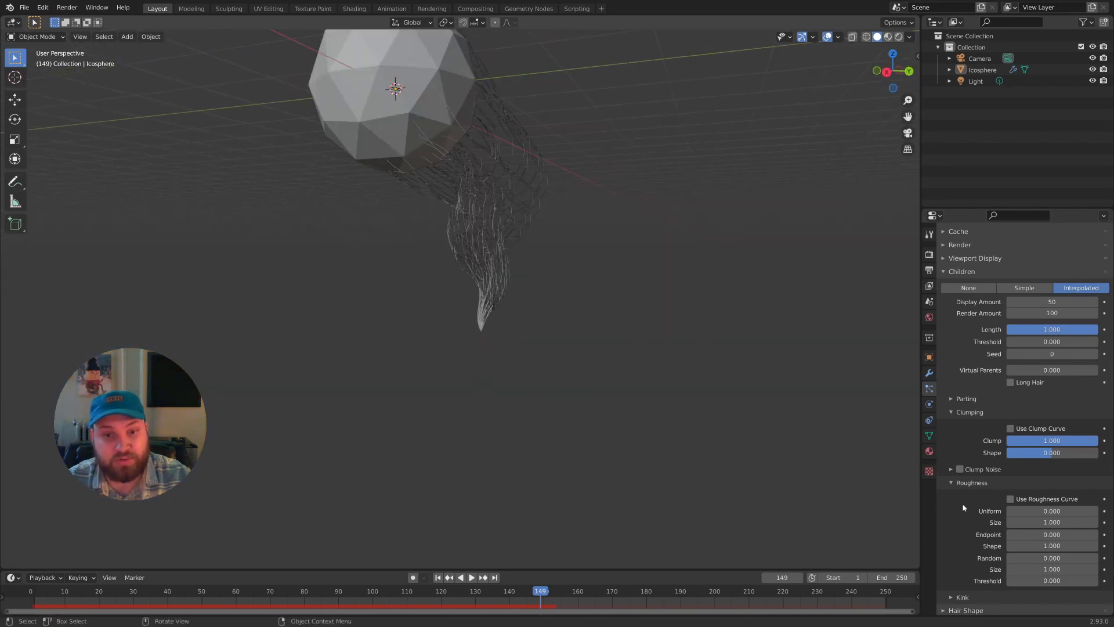
pyautogui.moveTo(1039, 559); pyautogui.dragTo(1083, 558)
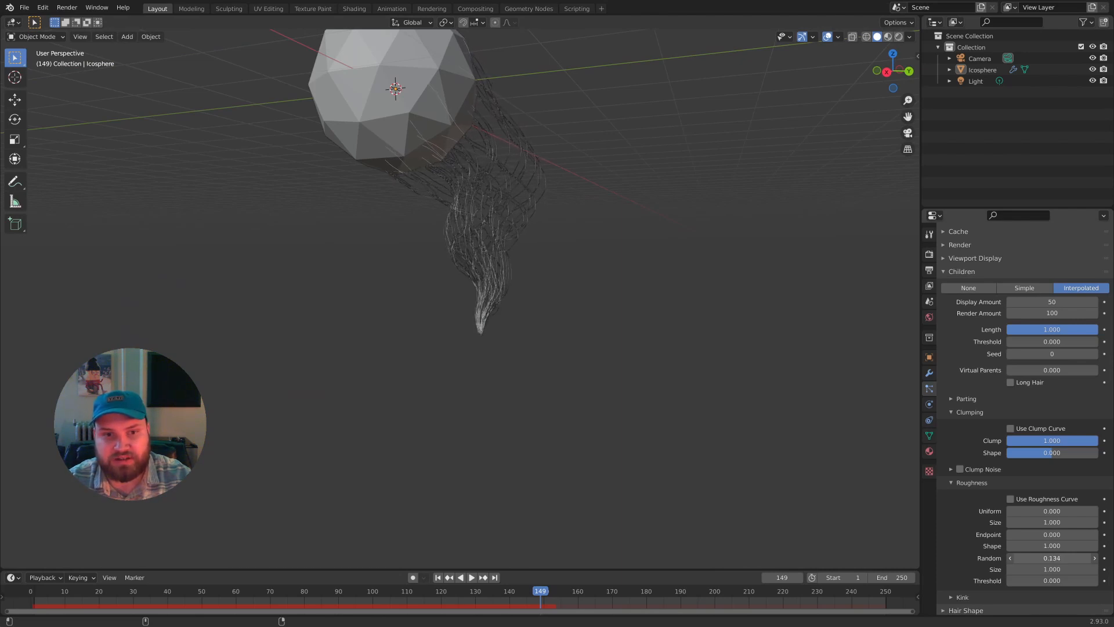
pyautogui.moveTo(564, 439); pyautogui.dragTo(596, 458, button='middle')
pyautogui.scroll(1, 604, 463)
pyautogui.moveTo(1052, 569); pyautogui.dragTo(867, 569)
pyautogui.scroll(2, 619, 243)
pyautogui.keyDown('shift'); pyautogui.moveTo(703, 142); pyautogui.dragTo(614, 260, button='middle'); pyautogui.keyUp('shift')
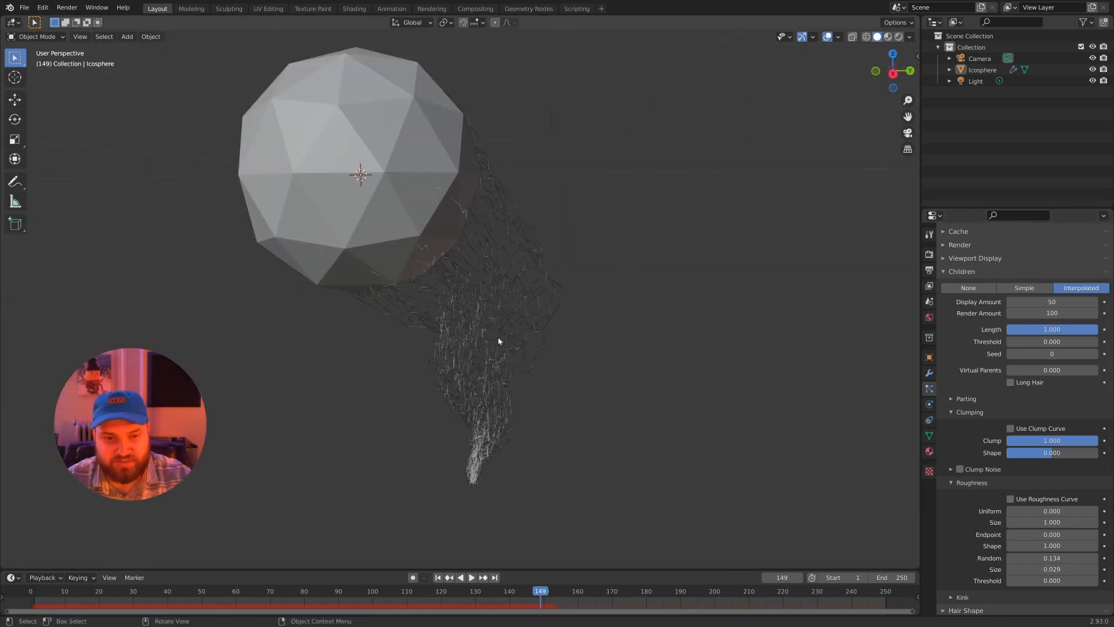
# Step: Set the children's Clump to 1.000 and its Shape to -0.902, and play the animation to preview the hair
pyautogui.scroll(-3, 497, 339)
pyautogui.moveTo(498, 338); pyautogui.dragTo(527, 332, button='middle')
pyautogui.press('space')
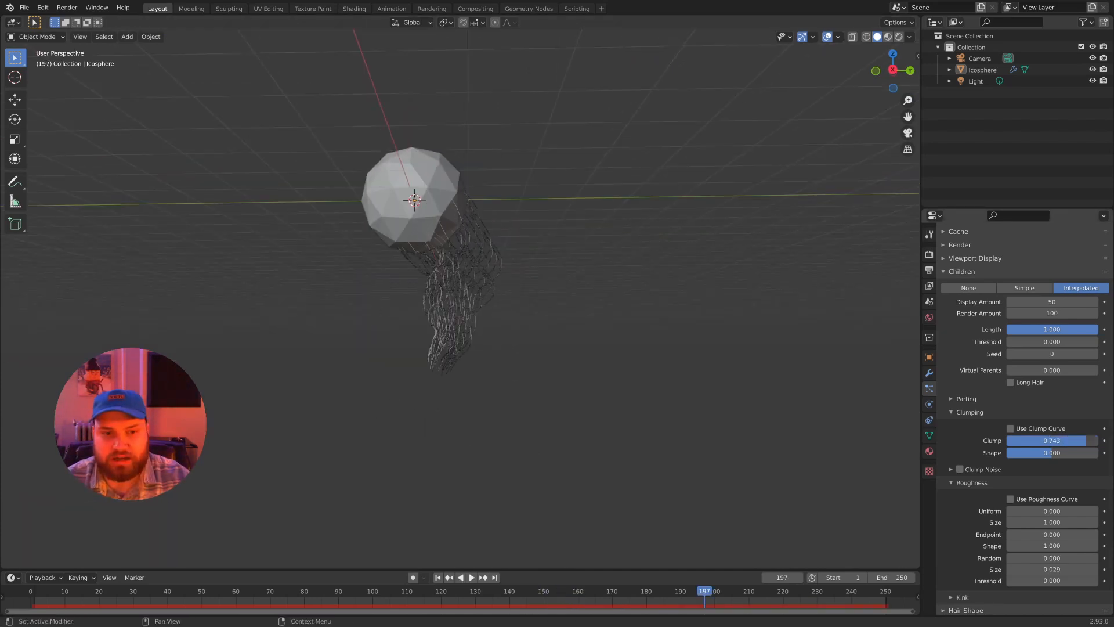
pyautogui.moveTo(1086, 440); pyautogui.dragTo(1016, 453)
pyautogui.moveTo(564, 317); pyautogui.dragTo(498, 341, button='middle')
pyautogui.scroll(2, 468, 347)
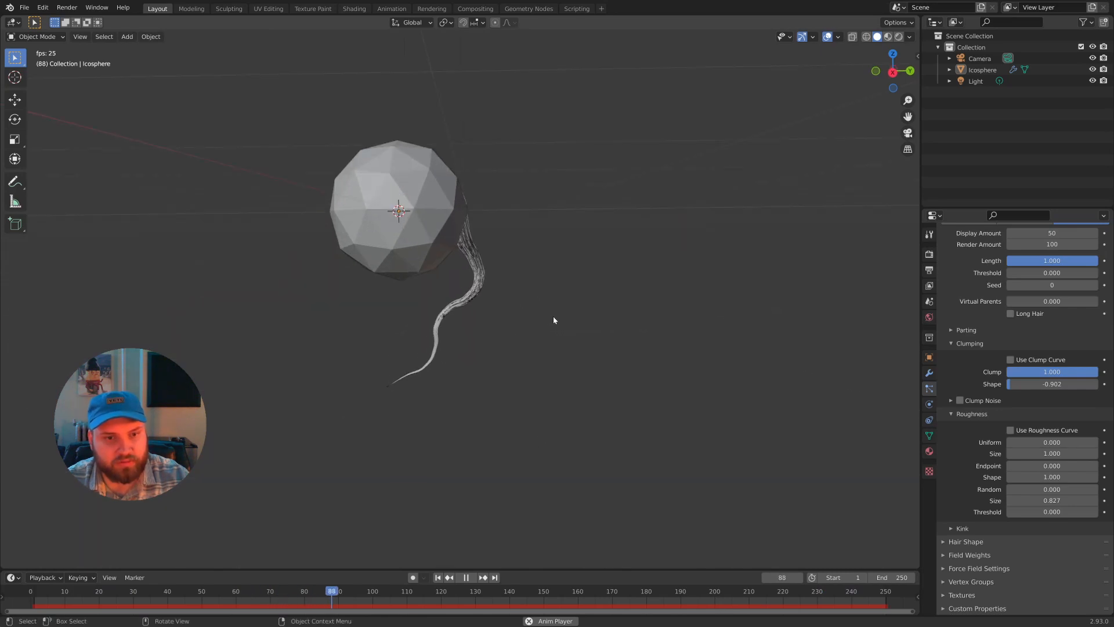
pyautogui.press('space')
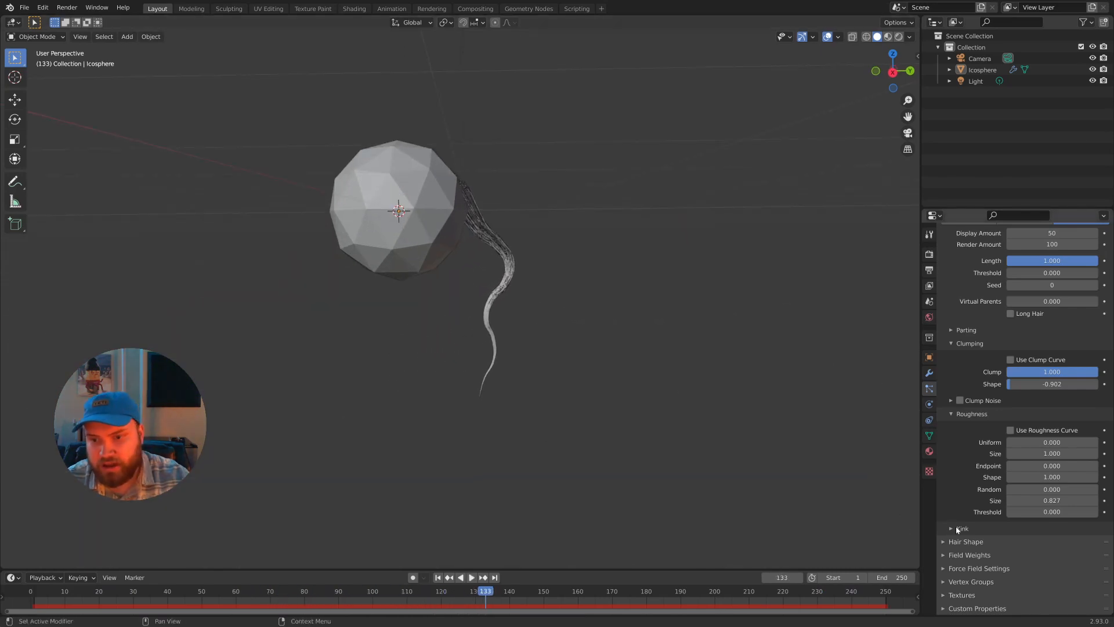
# Step: Set the children's Kink Type to Curl
pyautogui.click(955, 529)
pyautogui.scroll(-1, 952, 529)
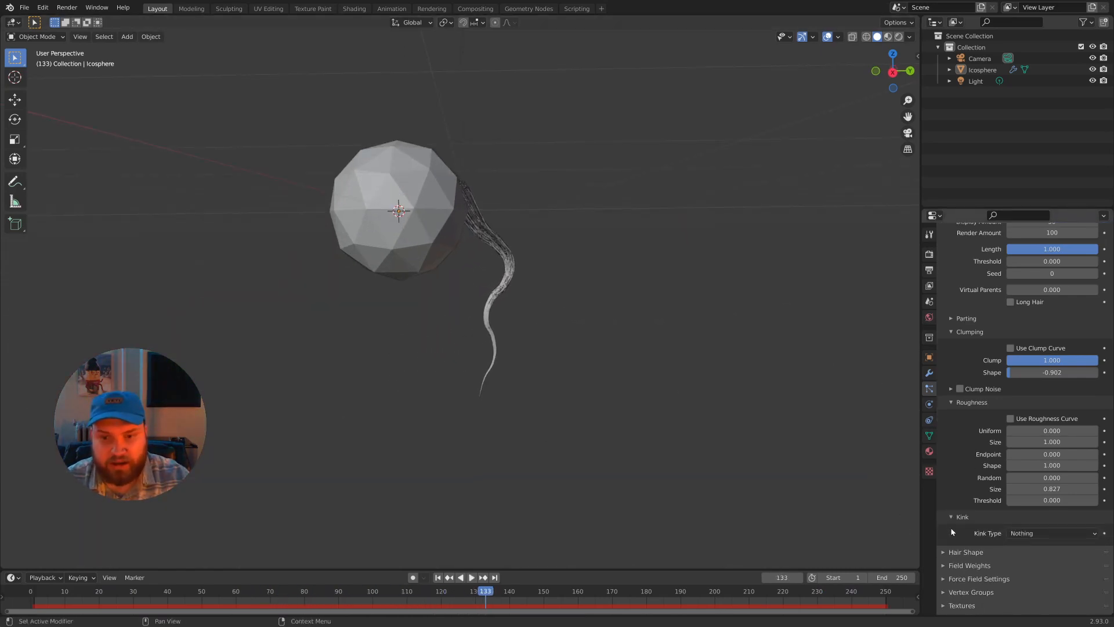
pyautogui.click(1027, 534)
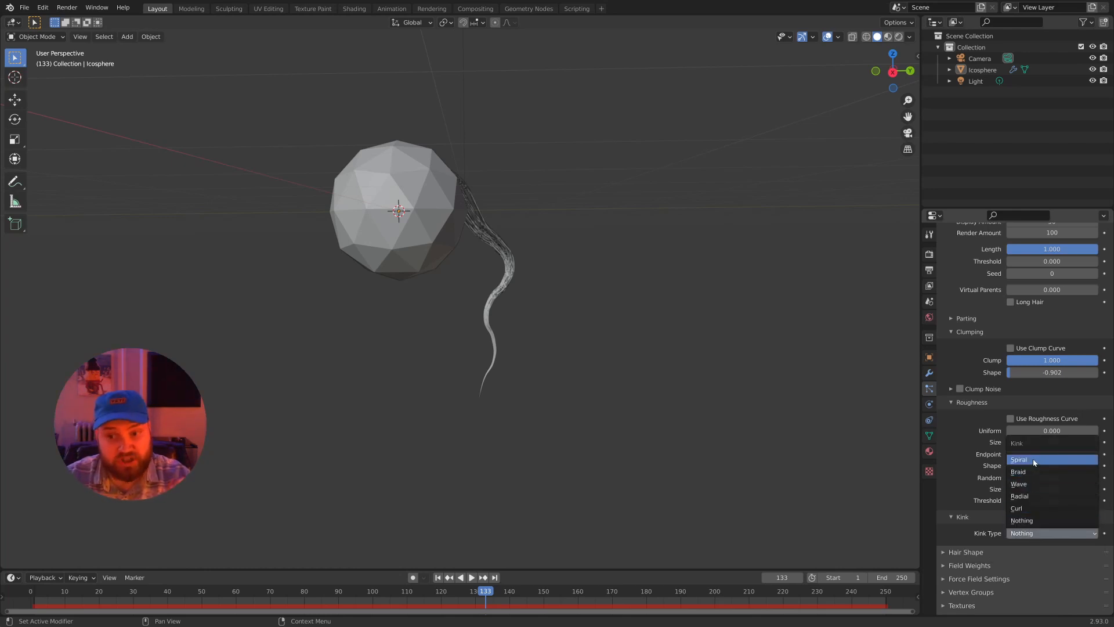
pyautogui.click(1023, 510)
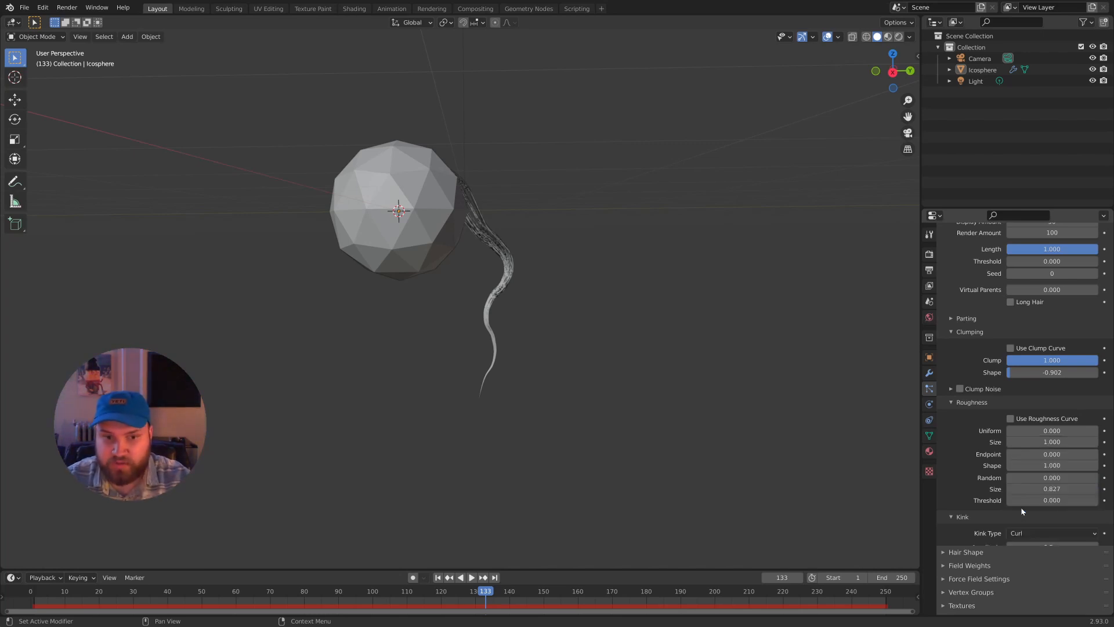
pyautogui.scroll(-3, 1029, 563)
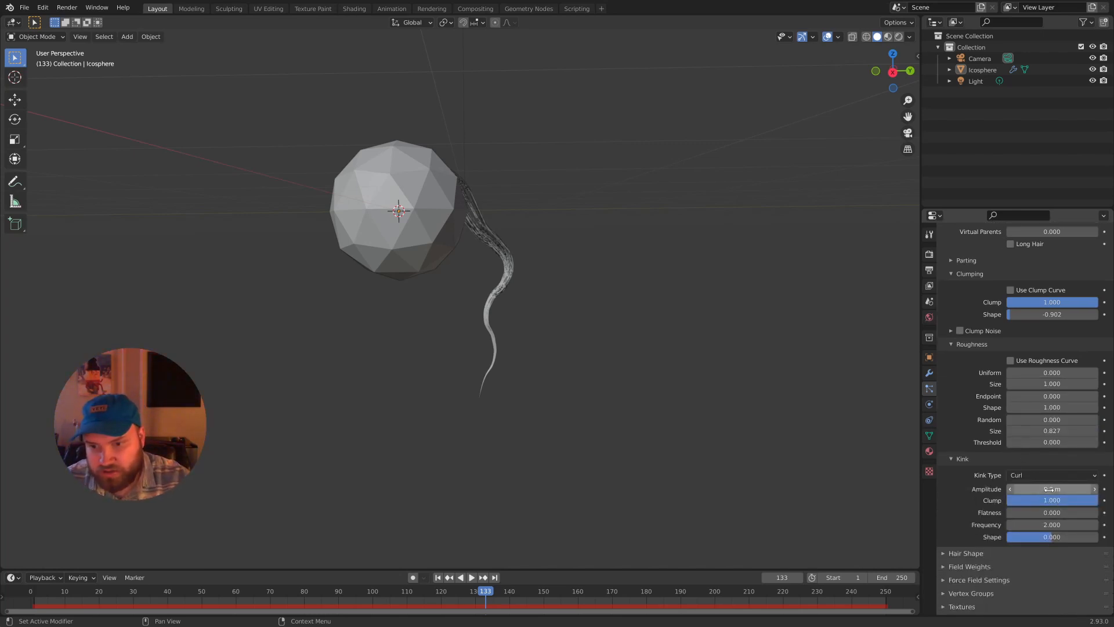
# Step: Set the Curl kink's Amplitude to 4.61 m and its Frequency to 8.651, and examine the strands from several angles
pyautogui.moveTo(1043, 489); pyautogui.dragTo(1091, 489)
pyautogui.moveTo(678, 408); pyautogui.dragTo(617, 355, button='middle')
pyautogui.scroll(2, 618, 355)
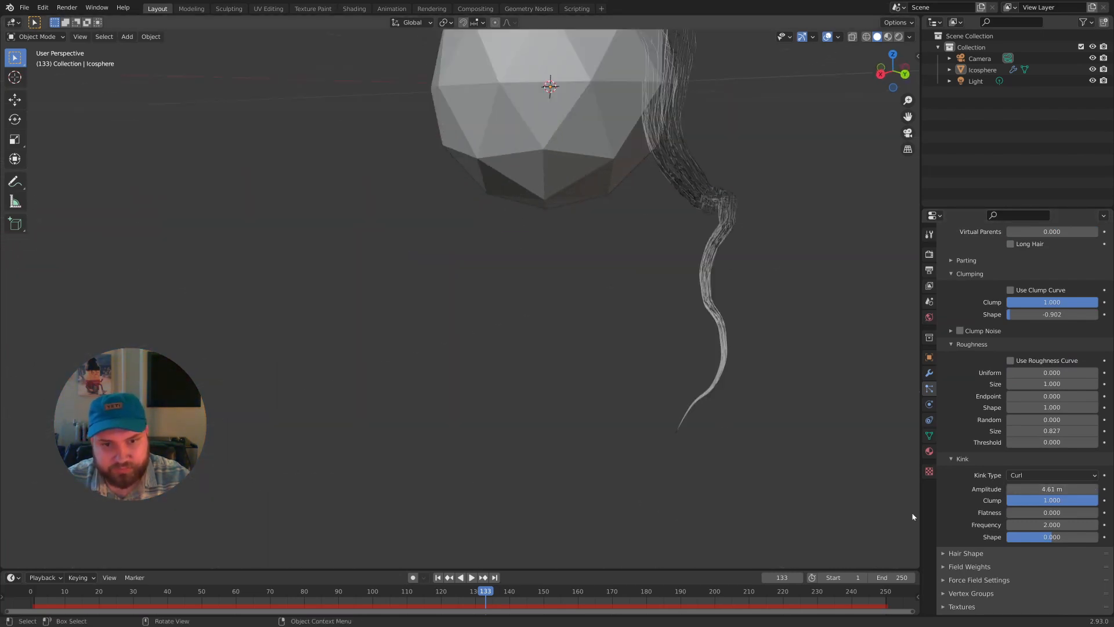
pyautogui.moveTo(1044, 525); pyautogui.dragTo(1093, 525)
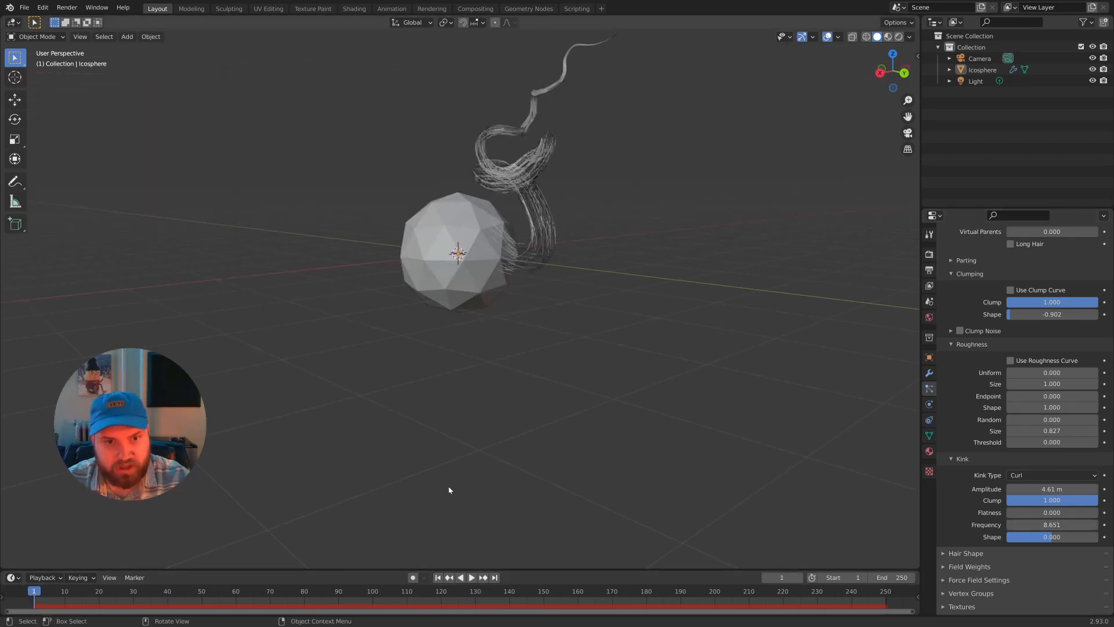
pyautogui.moveTo(448, 489); pyautogui.dragTo(561, 407, button='middle')
pyautogui.scroll(1, 561, 407)
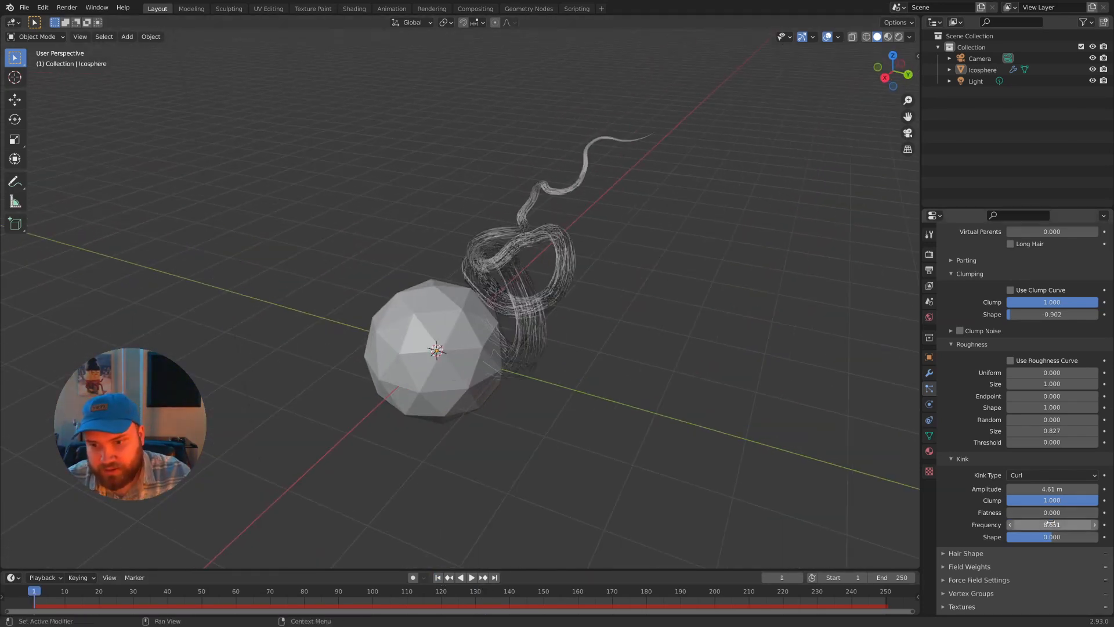
# Step: Set the Curl kink's Frequency to 9.083 and reduce its Amplitude to 1.2 m
pyautogui.moveTo(1059, 524); pyautogui.dragTo(1033, 488)
pyautogui.moveTo(616, 400)
pyautogui.mouseDown(button='middle')
pyautogui.moveTo(654, 385)
pyautogui.moveTo(625, 420)
pyautogui.mouseUp(button='middle')
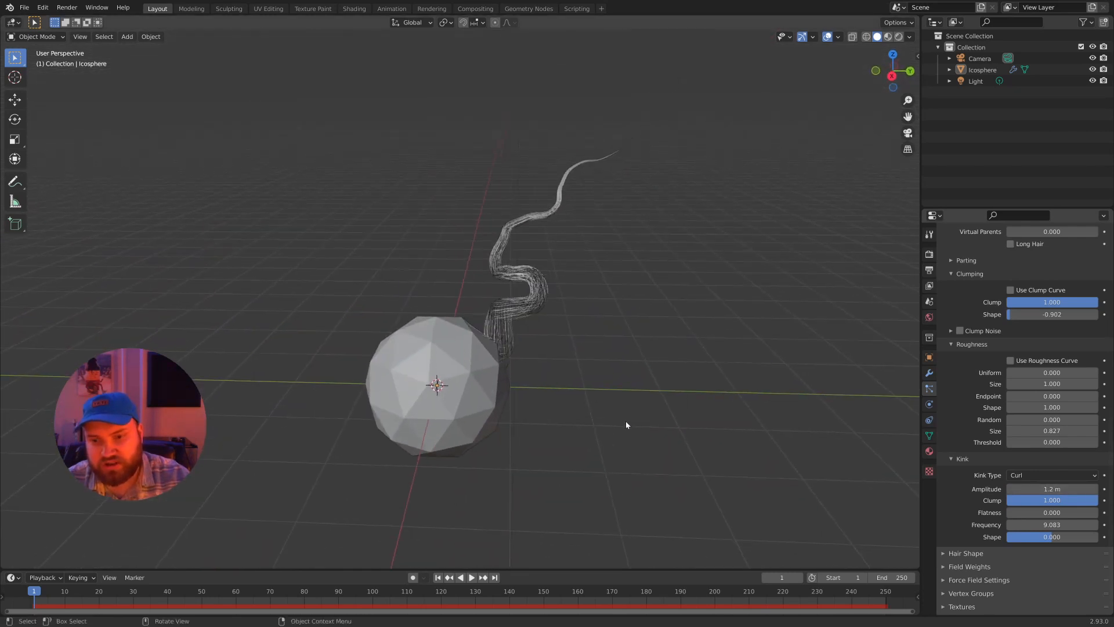
pyautogui.scroll(1, 625, 420)
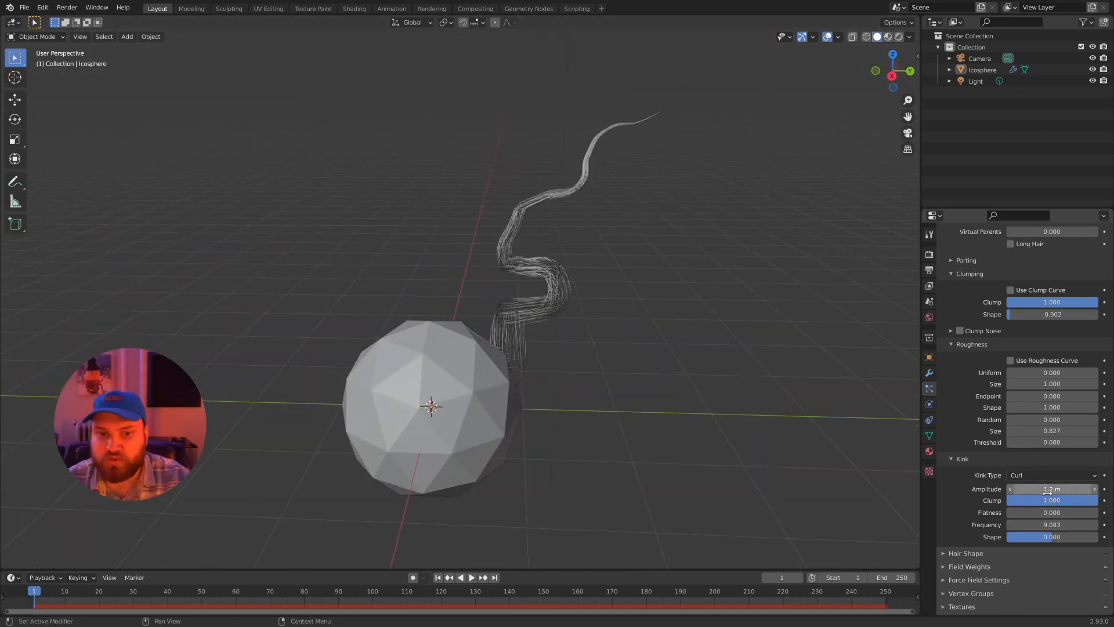
# Step: Set the children's Display Amount to 1 to isolate a single strand
pyautogui.scroll(8, 1015, 518)
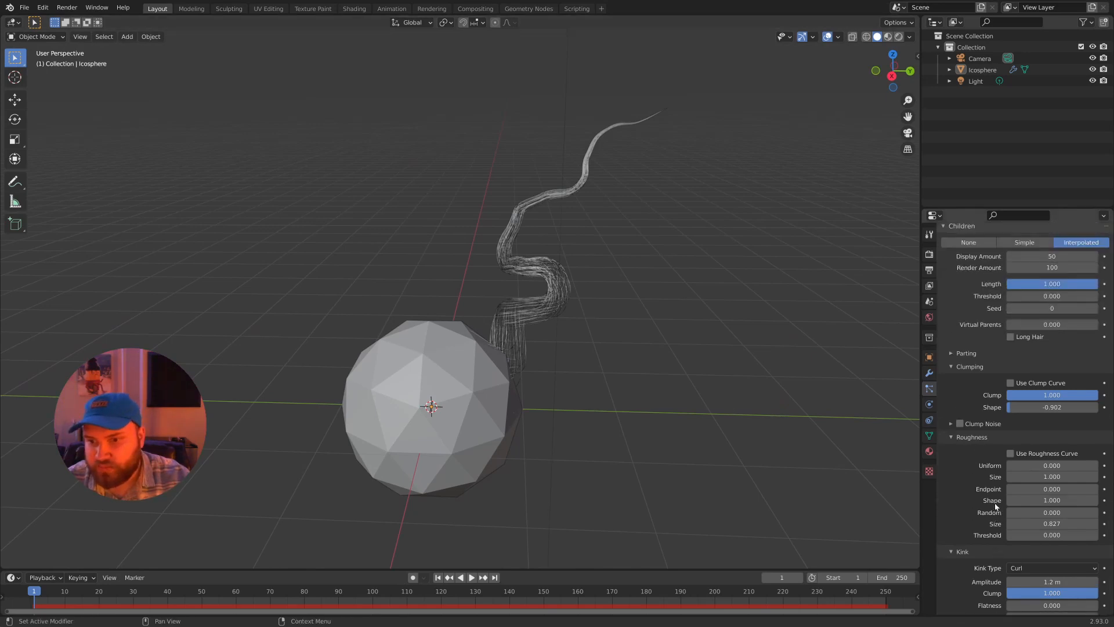
pyautogui.click(1049, 361)
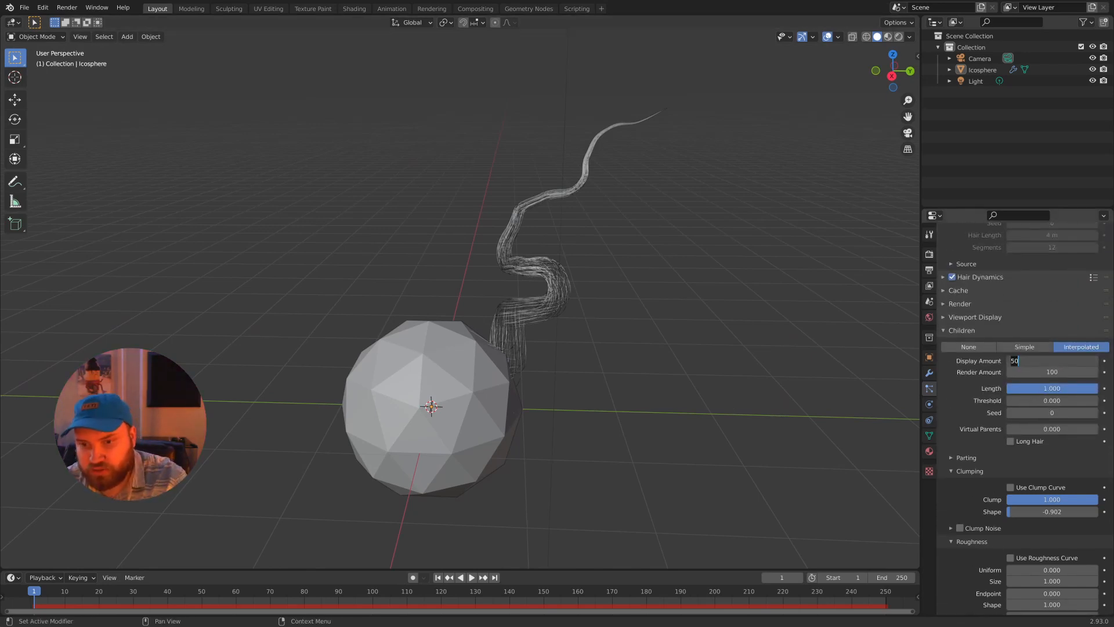
pyautogui.write('1')
pyautogui.press('Return')
pyautogui.moveTo(671, 342); pyautogui.dragTo(684, 356, button='middle')
# Step: Delete the manual hair edit from the particle system and view the remaining strand in solid shading
pyautogui.scroll(6, 966, 388)
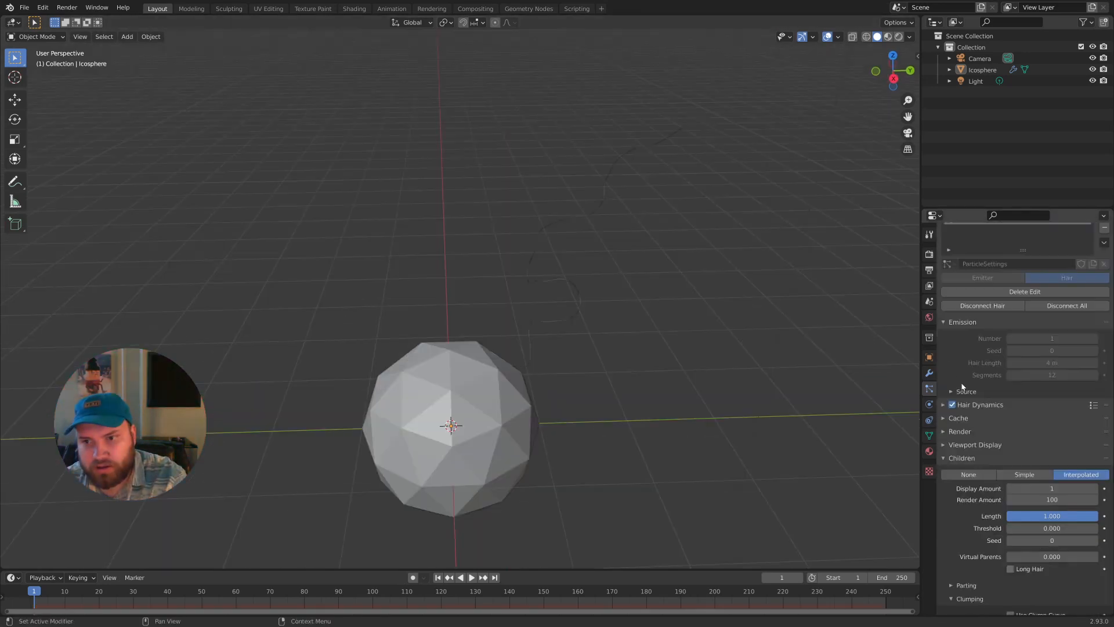
pyautogui.scroll(-1, 983, 414)
pyautogui.scroll(2, 981, 408)
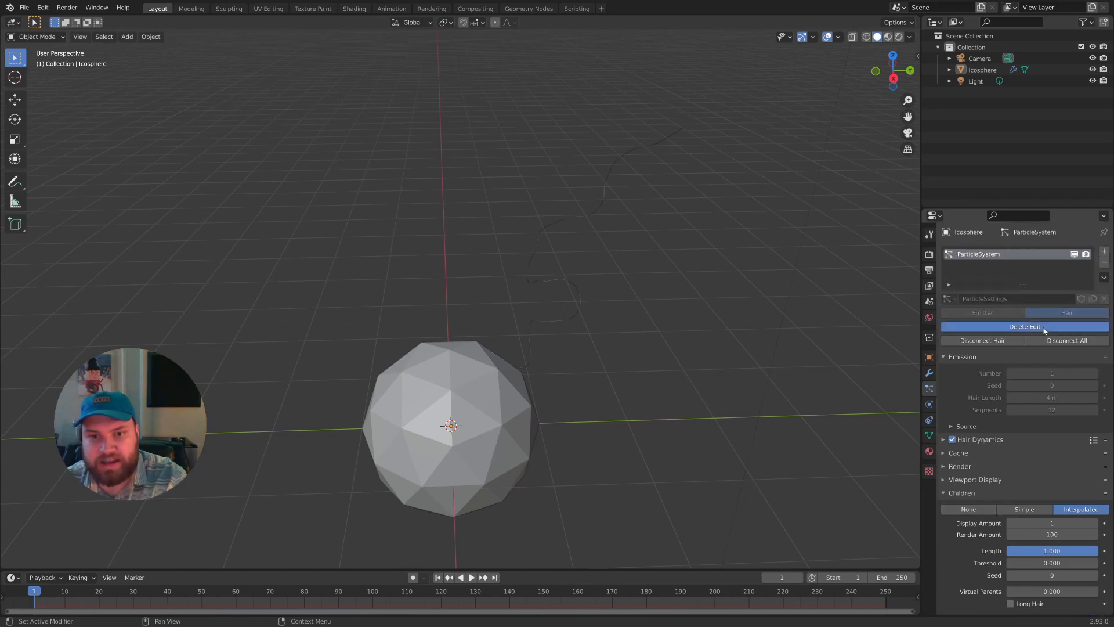
pyautogui.click(1027, 325)
pyautogui.moveTo(752, 329)
pyautogui.mouseDown(button='middle')
pyautogui.moveTo(689, 293)
pyautogui.moveTo(666, 308)
pyautogui.moveTo(591, 317)
pyautogui.moveTo(632, 316)
pyautogui.moveTo(640, 296)
pyautogui.moveTo(645, 311)
pyautogui.mouseUp(button='middle')
pyautogui.press('z')
pyautogui.click(642, 325)
# Step: Set the Curl kink's Amplitude to 0 and check the single strand from another angle
pyautogui.scroll(-15, 1026, 462)
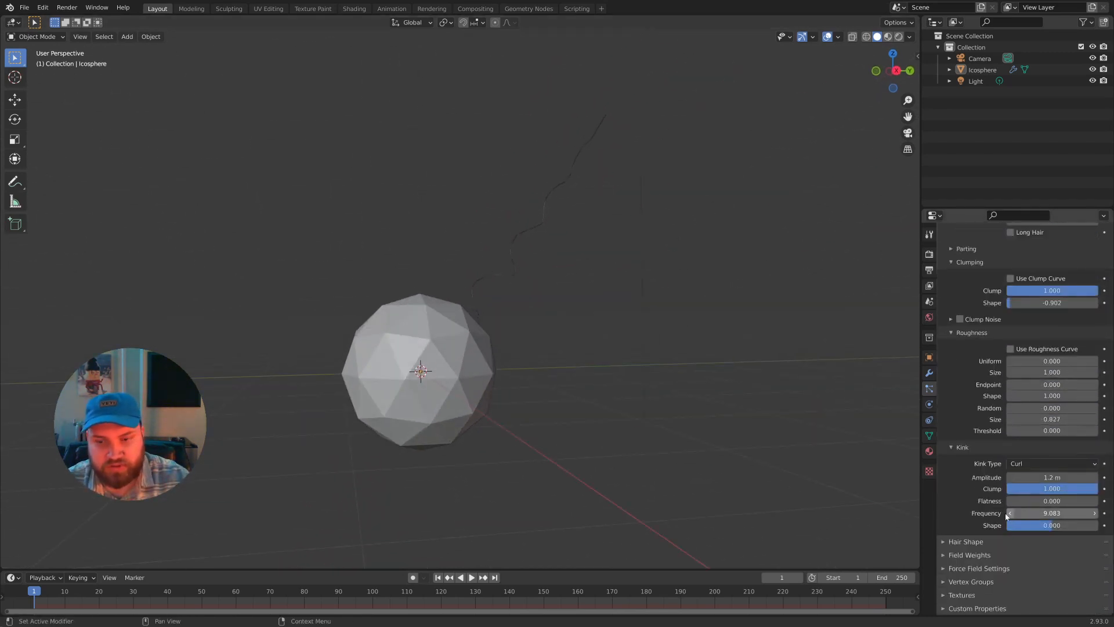
pyautogui.moveTo(1008, 514); pyautogui.dragTo(994, 519, button='middle')
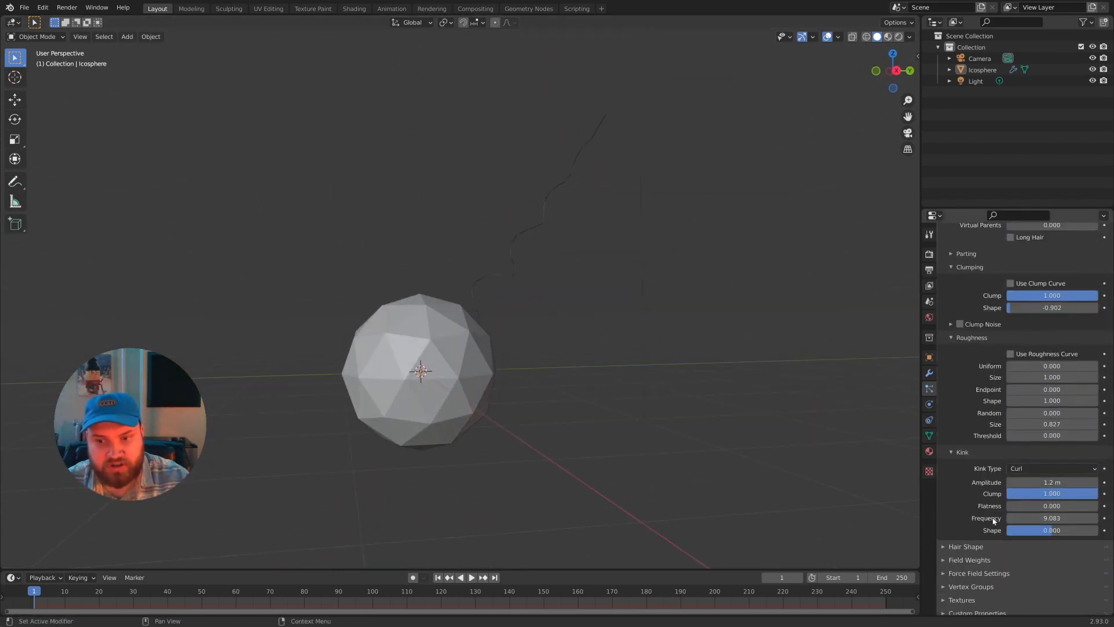
pyautogui.doubleClick(1051, 482)
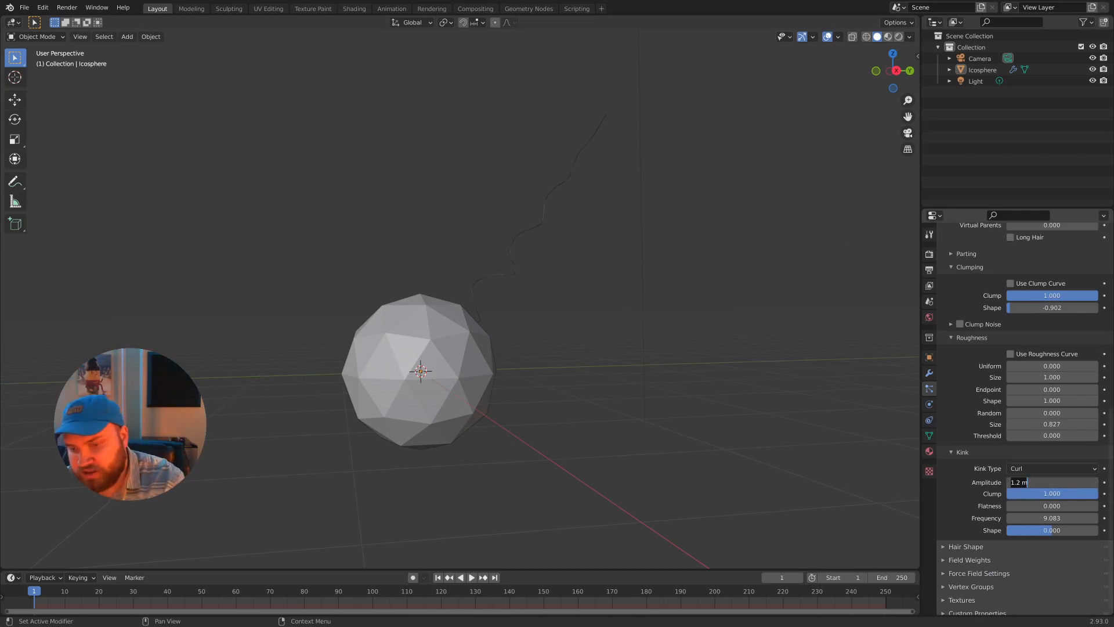
pyautogui.write('0')
pyautogui.press('Return')
pyautogui.moveTo(706, 364); pyautogui.dragTo(545, 394, button='middle')
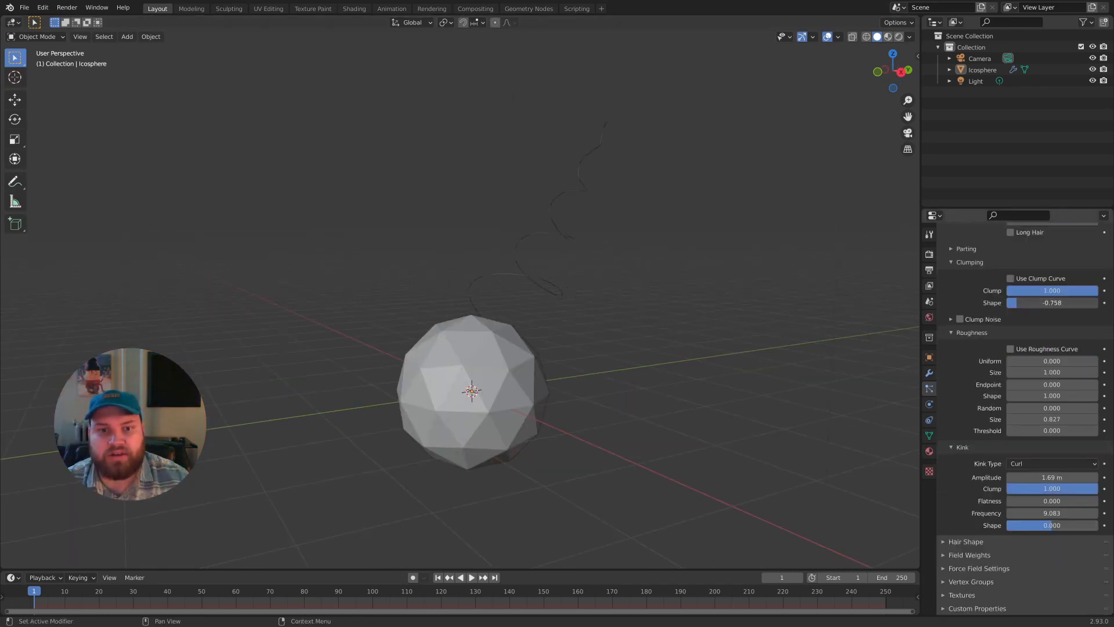
# Step: Set the children's clumping Shape to -0.783 and Clump to 0, and inspect the curl along the strand
pyautogui.moveTo(1044, 302); pyautogui.dragTo(1042, 293)
pyautogui.doubleClick(1041, 293)
pyautogui.write('0')
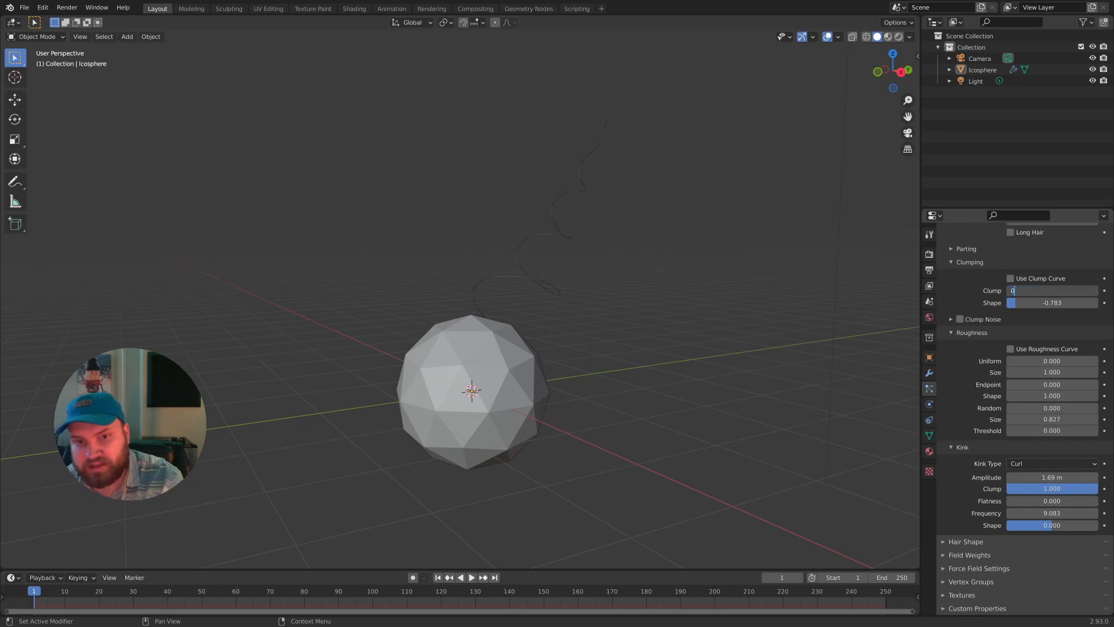
pyautogui.press('Return')
pyautogui.moveTo(781, 232); pyautogui.dragTo(436, 275, button='middle')
pyautogui.moveTo(517, 155); pyautogui.dragTo(465, 283, button='middle')
pyautogui.scroll(3, 466, 283)
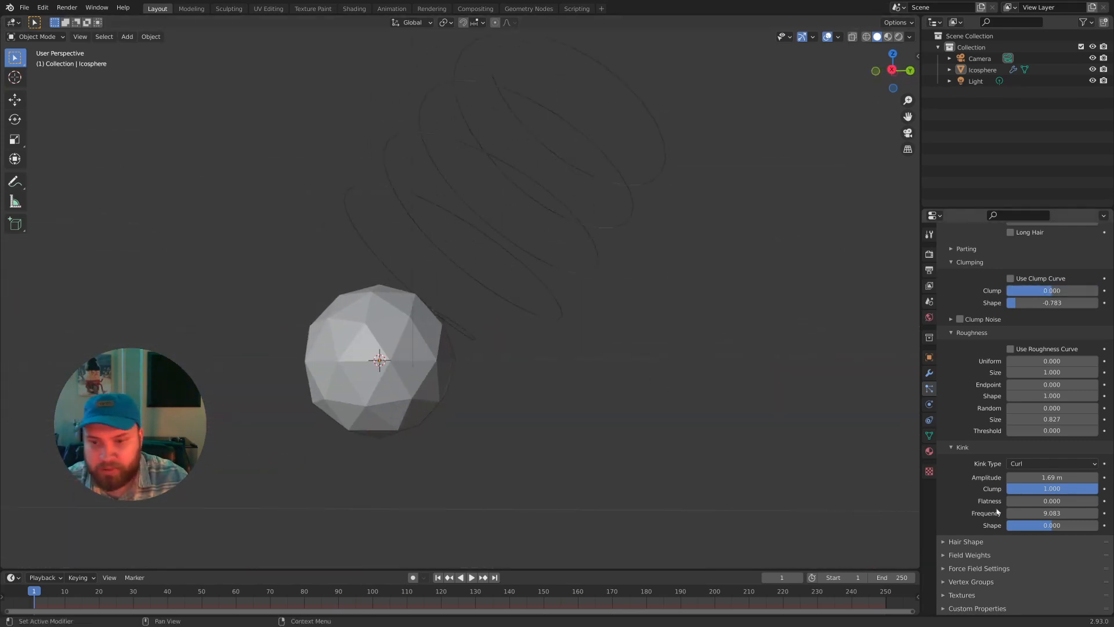
# Step: Try Curl kink Amplitudes from 0.778 m to 0.041 m, settling on 0.137 m with a Frequency of 9.121
pyautogui.moveTo(1069, 480); pyautogui.dragTo(1035, 479)
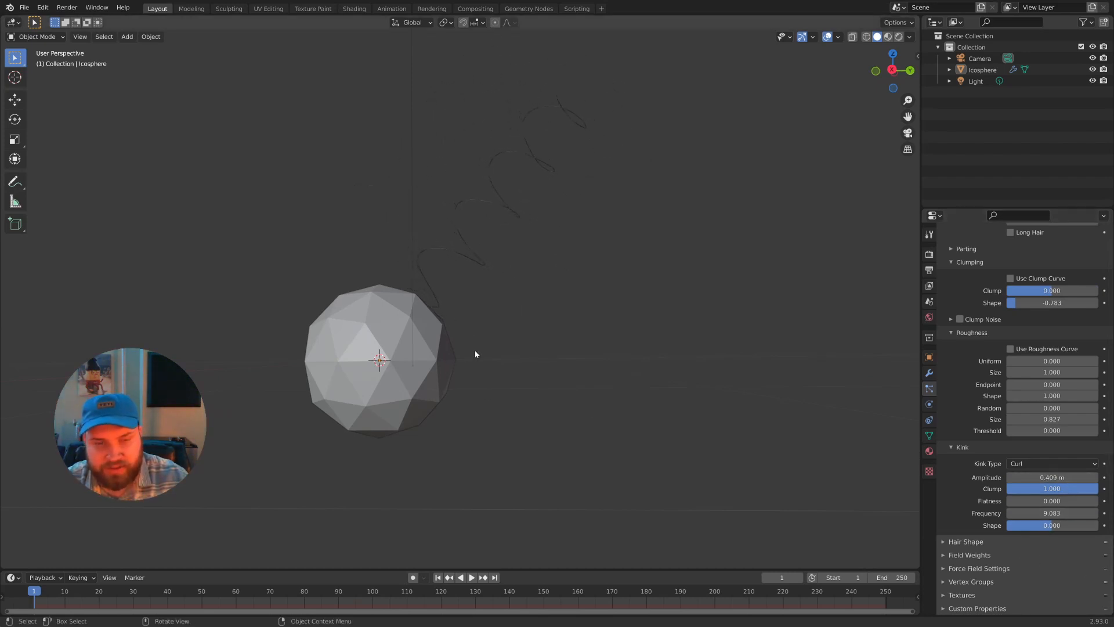
pyautogui.moveTo(474, 349); pyautogui.dragTo(473, 364, button='middle')
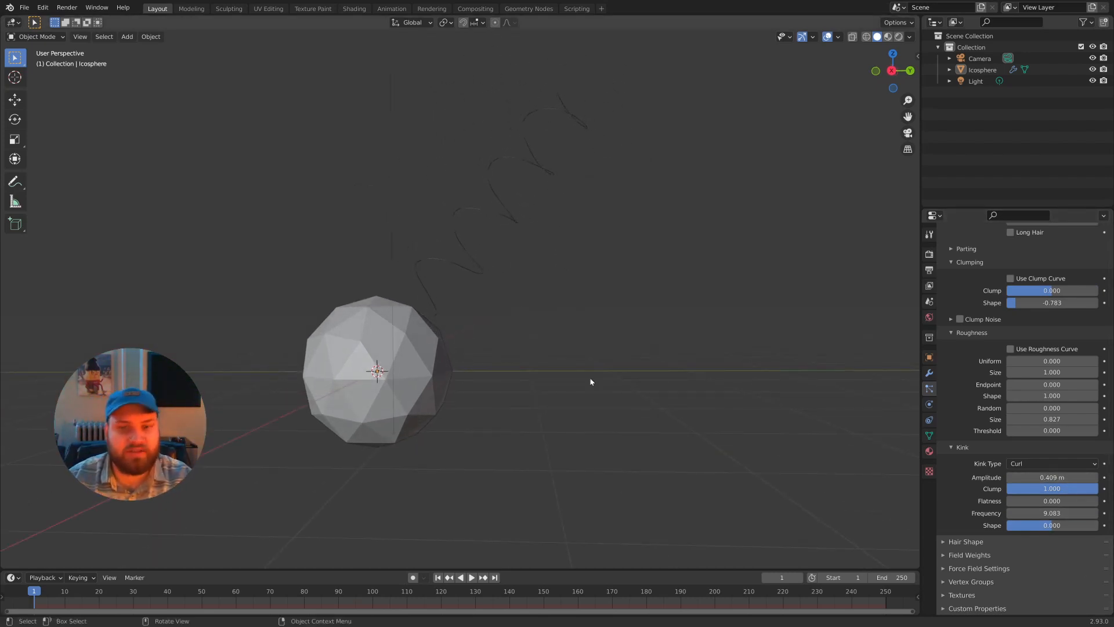
pyautogui.moveTo(1052, 477); pyautogui.dragTo(1062, 477)
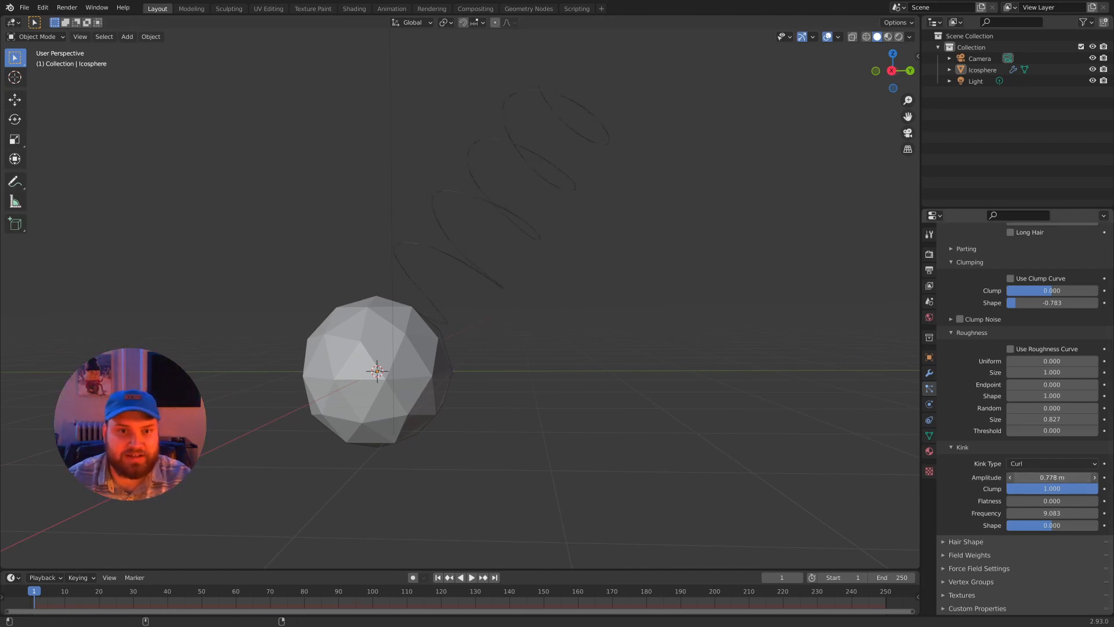
pyautogui.moveTo(1052, 477); pyautogui.dragTo(1045, 477)
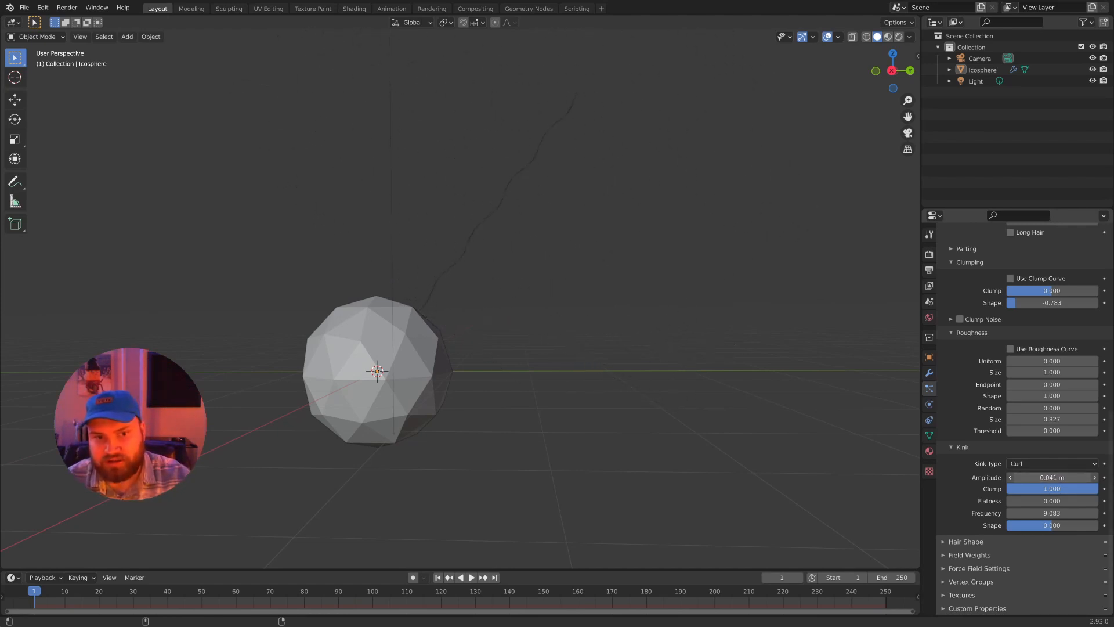
pyautogui.moveTo(1063, 514)
pyautogui.mouseDown()
pyautogui.moveTo(1044, 514)
pyautogui.moveTo(1070, 513)
pyautogui.mouseUp()
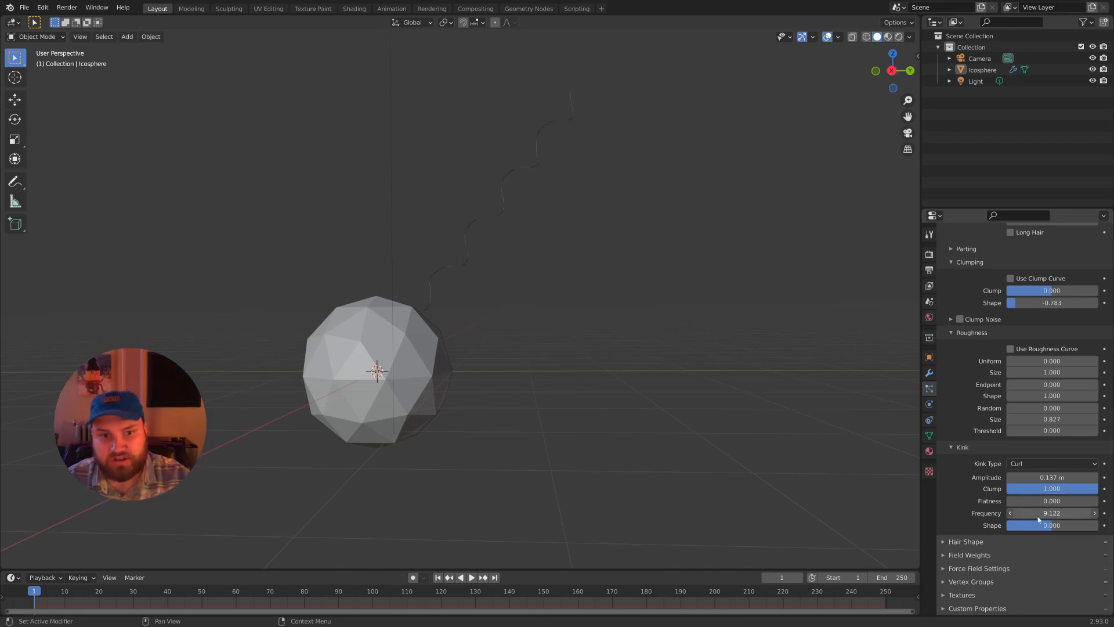
pyautogui.moveTo(646, 268); pyautogui.dragTo(607, 288, button='middle')
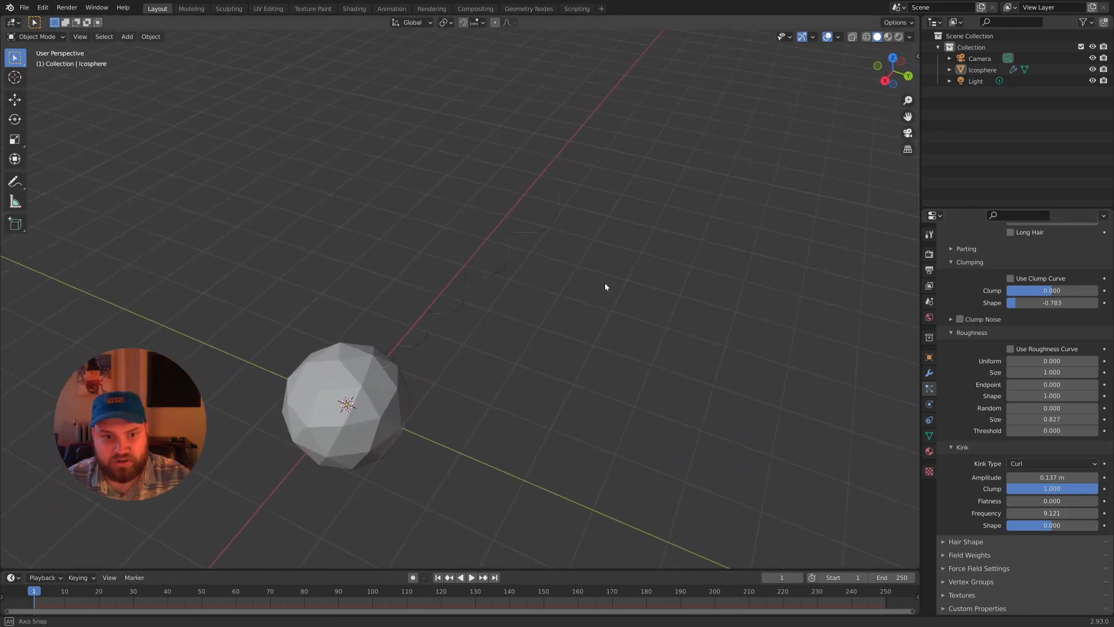
# Step: Change the Kink Type to Wave with Amplitude 0.117 m and Frequency 7.873, and inspect the wavy strands
pyautogui.click(1035, 463)
pyautogui.click(1036, 513)
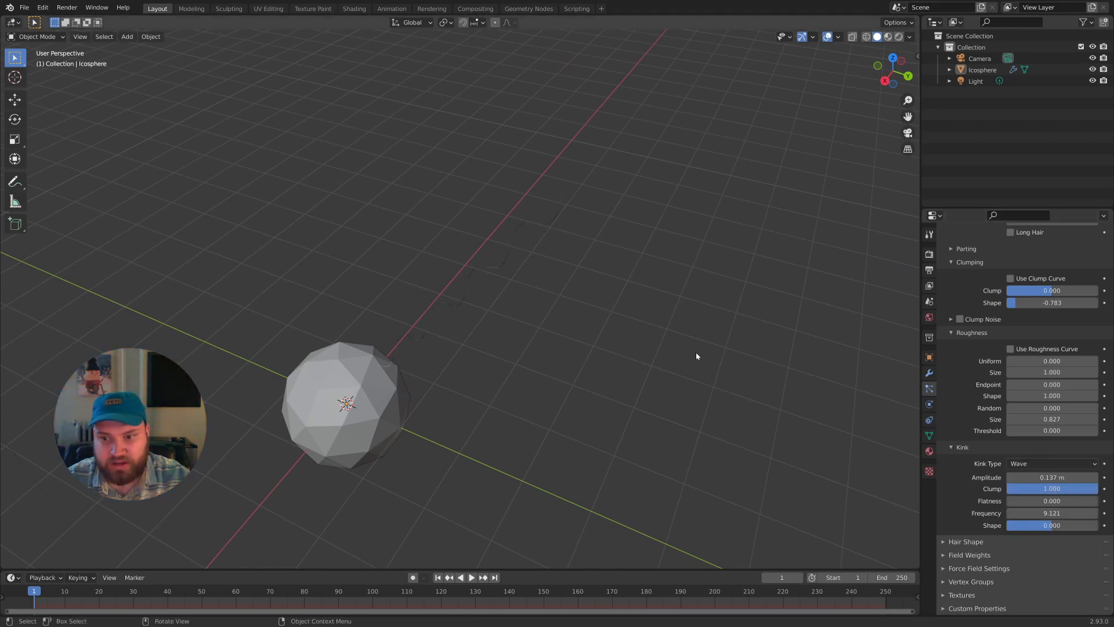
pyautogui.moveTo(696, 355); pyautogui.dragTo(636, 269, button='middle')
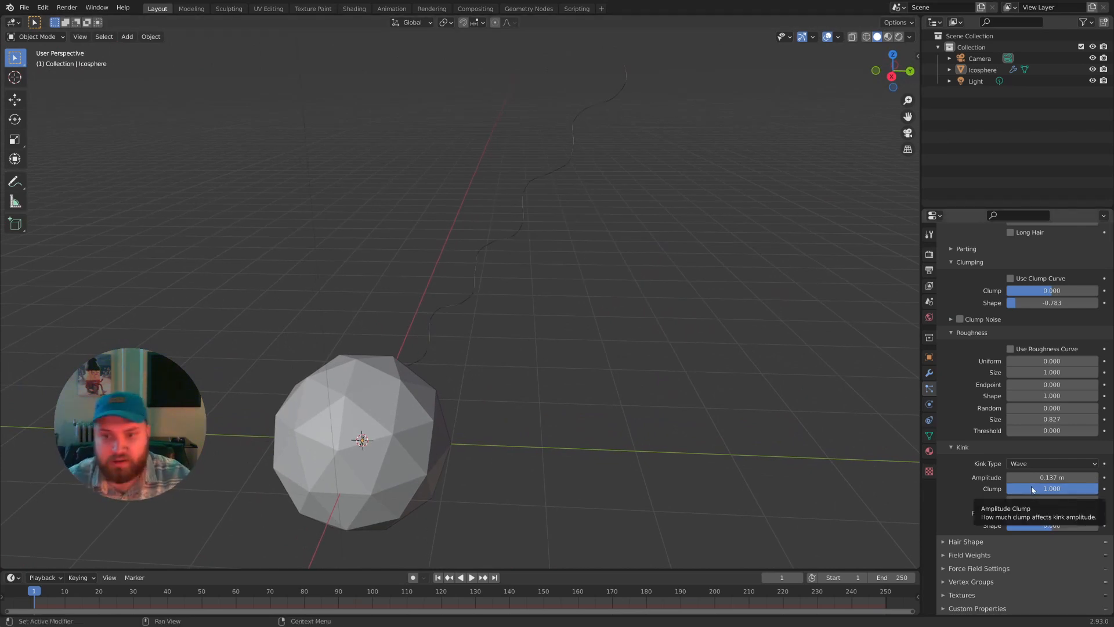
pyautogui.moveTo(1048, 514); pyautogui.dragTo(1052, 514)
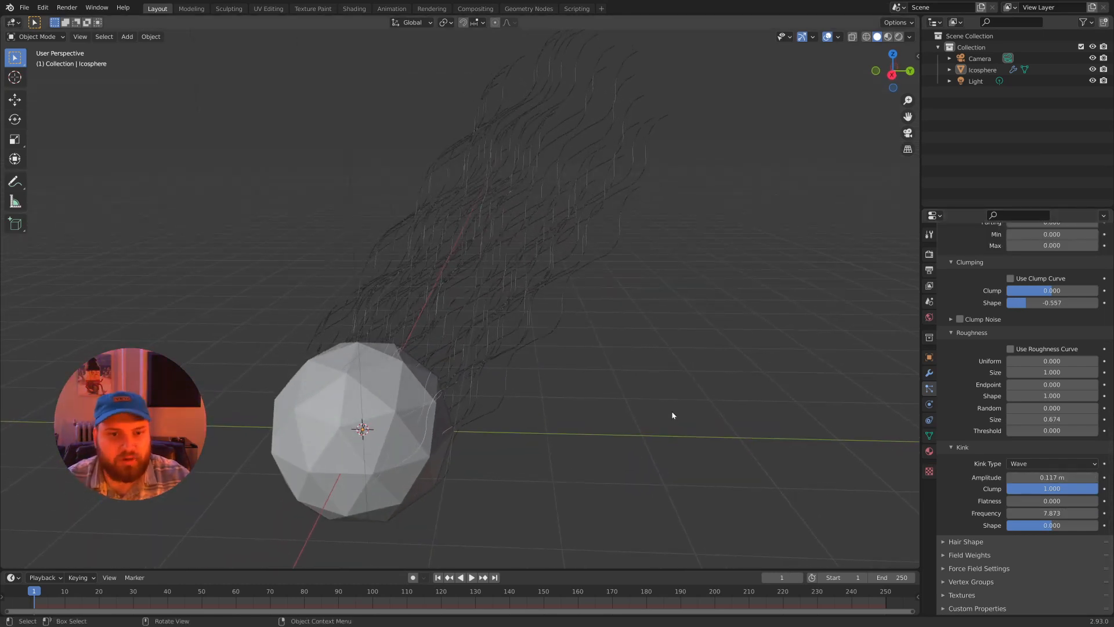
pyautogui.moveTo(671, 410); pyautogui.dragTo(492, 185, button='middle')
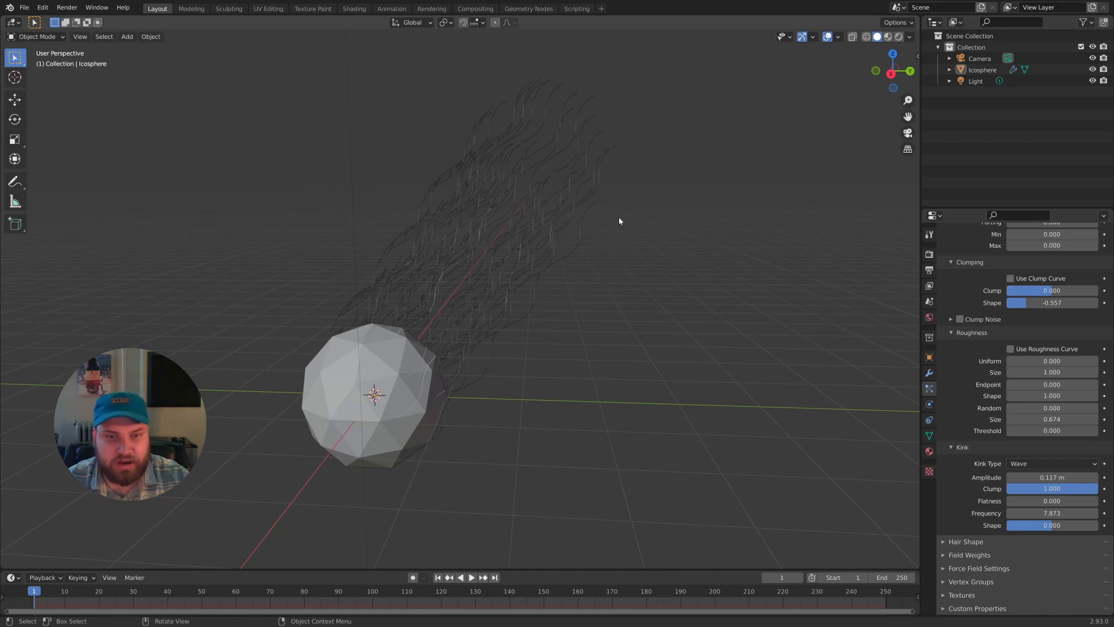
# Step: Set the children's Random roughness to 0.910 and inspect the strands up close
pyautogui.scroll(1, 993, 461)
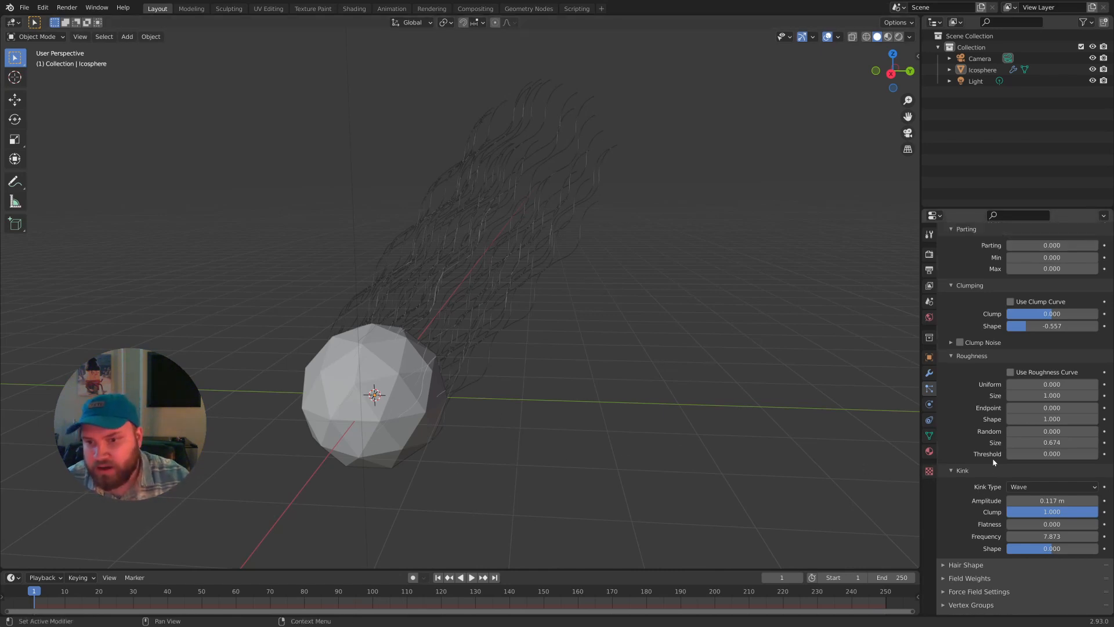
pyautogui.moveTo(1051, 431); pyautogui.dragTo(1109, 431)
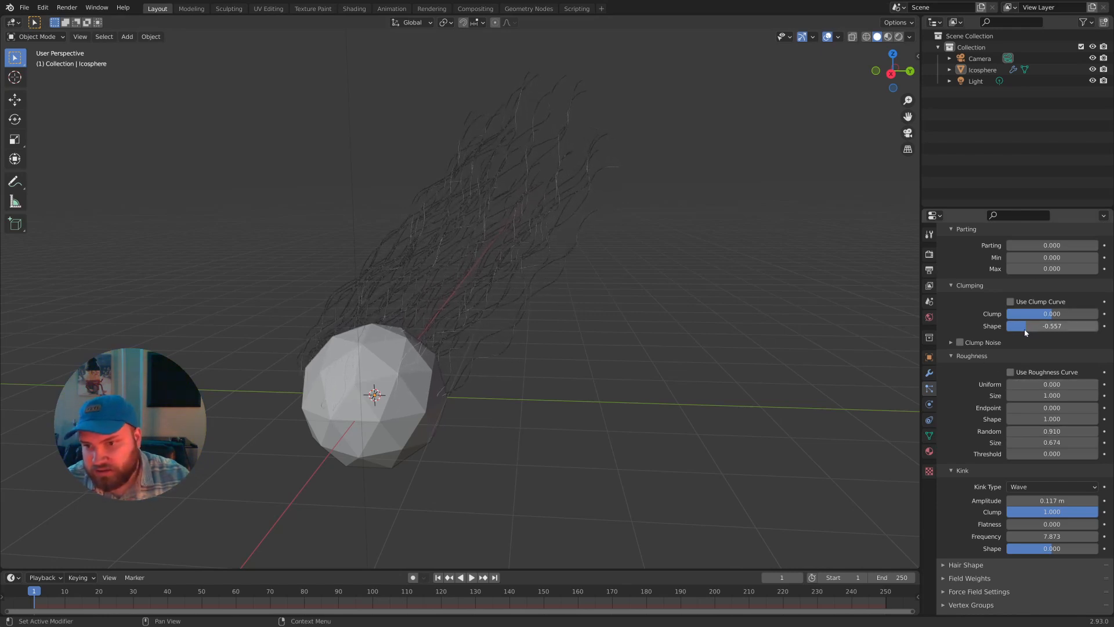
pyautogui.scroll(4, 1016, 345)
pyautogui.scroll(2, 1016, 345)
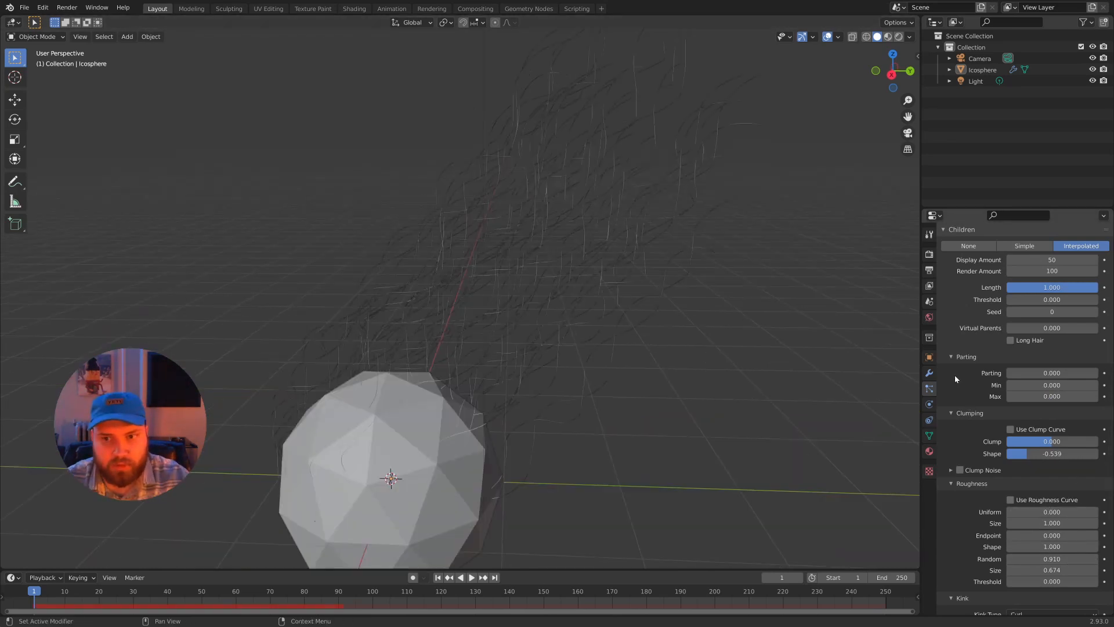
# Step: Rename the icosphere's current particle settings as Long Strand
pyautogui.scroll(-4, 566, 286)
pyautogui.scroll(8, 1010, 371)
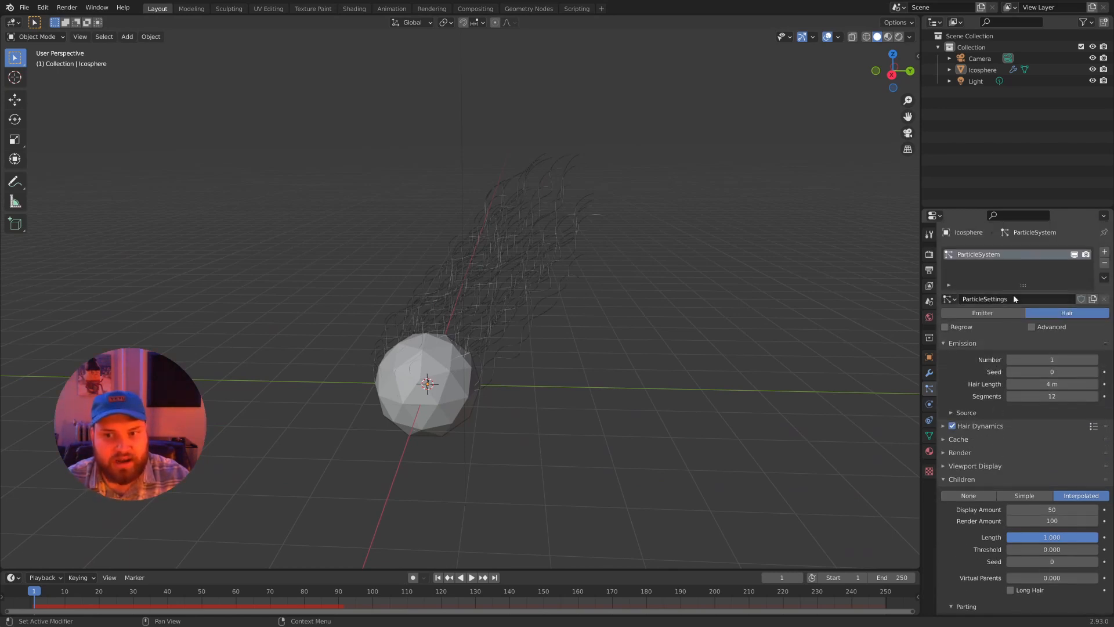
pyautogui.click(1014, 299)
pyautogui.write('L')
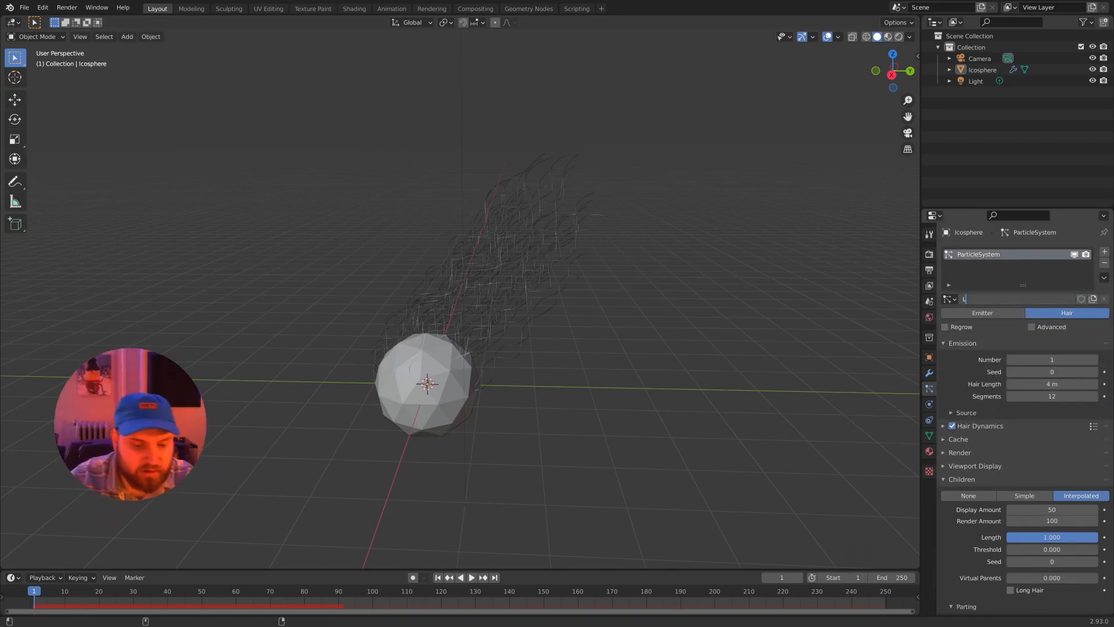
pyautogui.write('ong Strand')
pyautogui.press('Return')
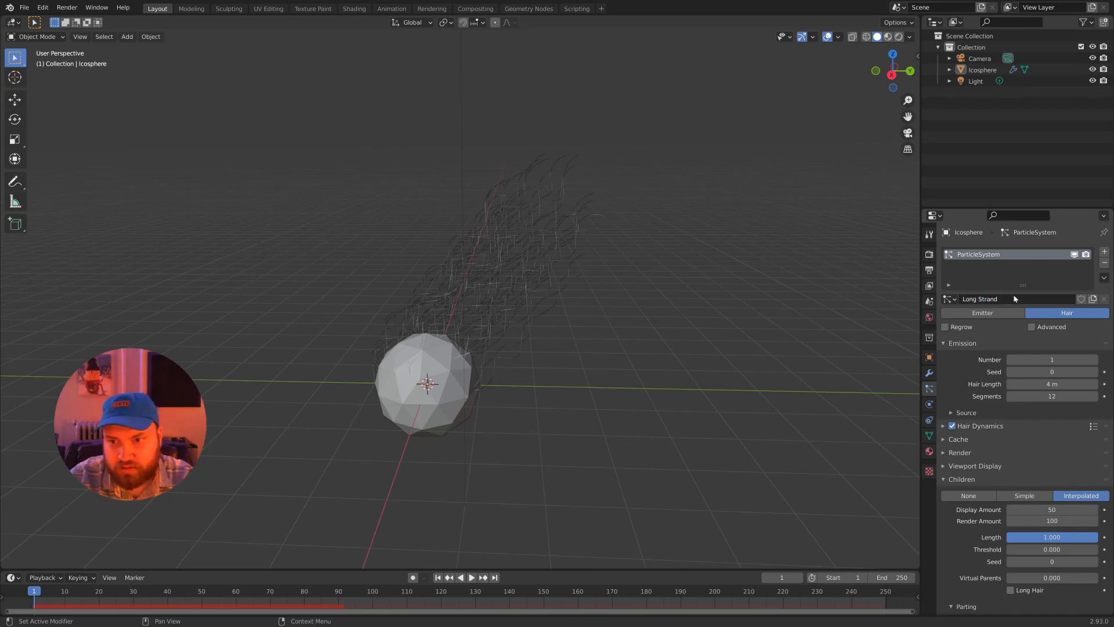
# Step: Hide the existing hair system in the viewport and add a second particle system of type Hair
pyautogui.click(1076, 253)
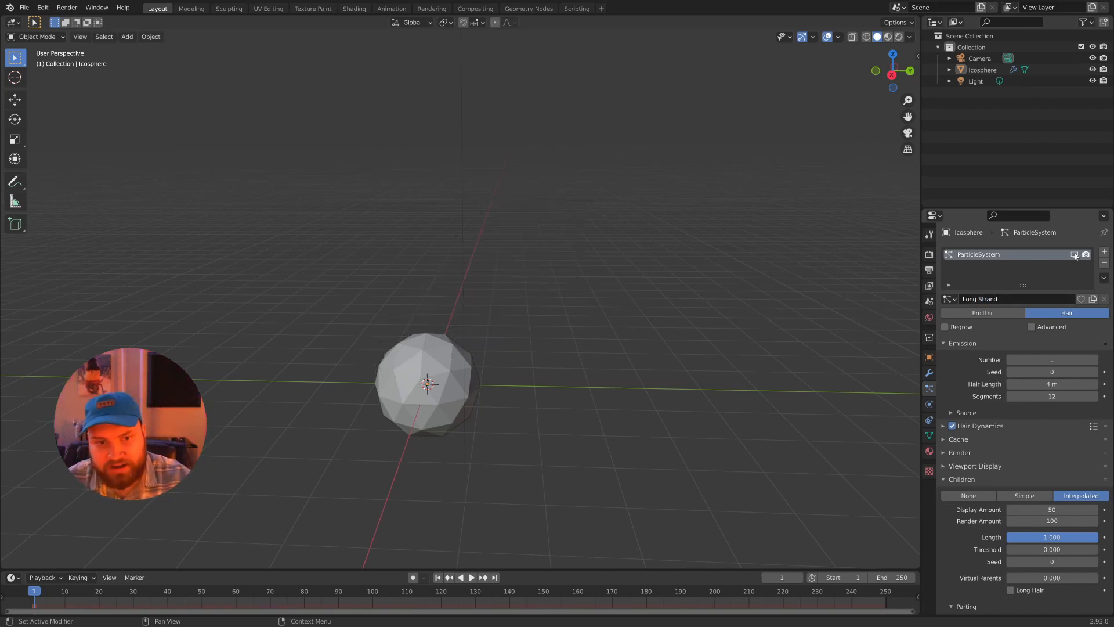
pyautogui.moveTo(434, 288); pyautogui.dragTo(451, 270, button='middle')
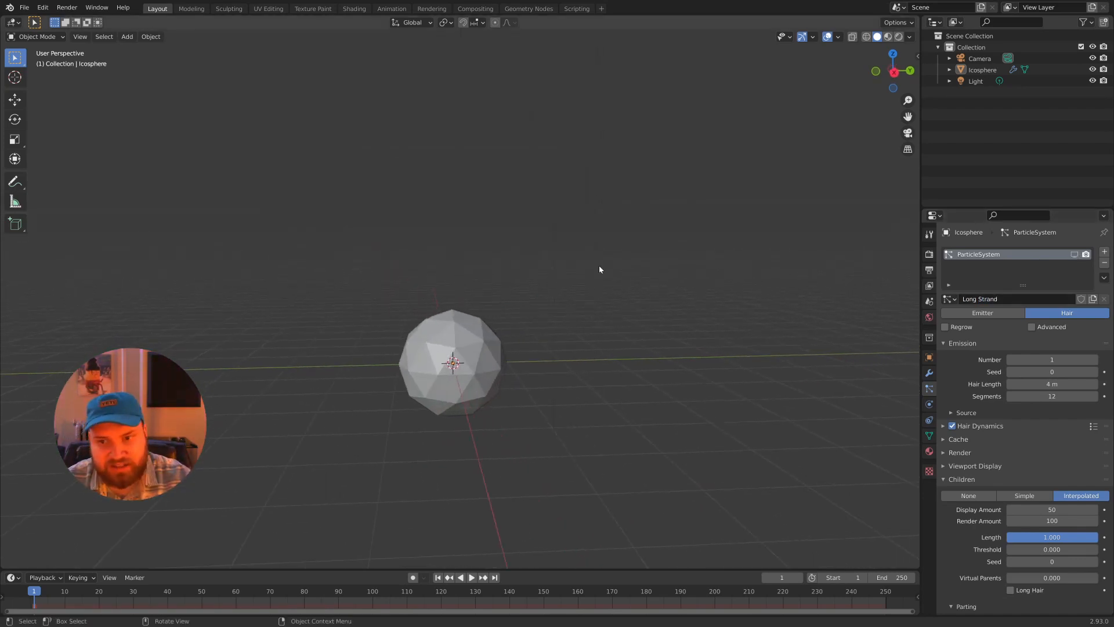
pyautogui.click(1104, 251)
pyautogui.click(1068, 313)
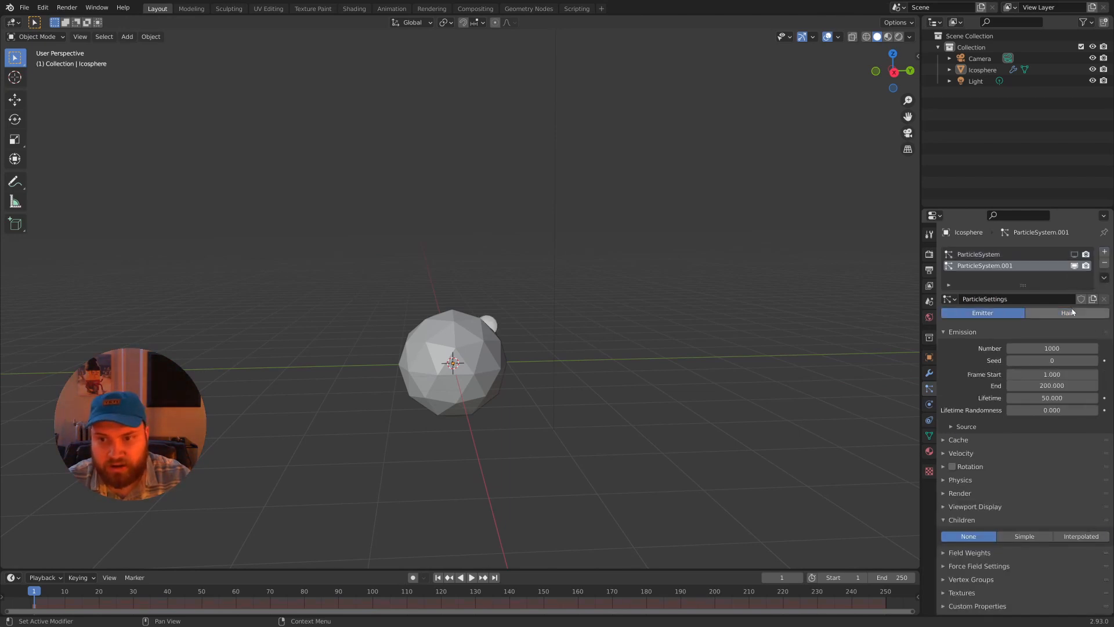
# Step: Rename the first particle system as Long Strand
pyautogui.click(988, 256)
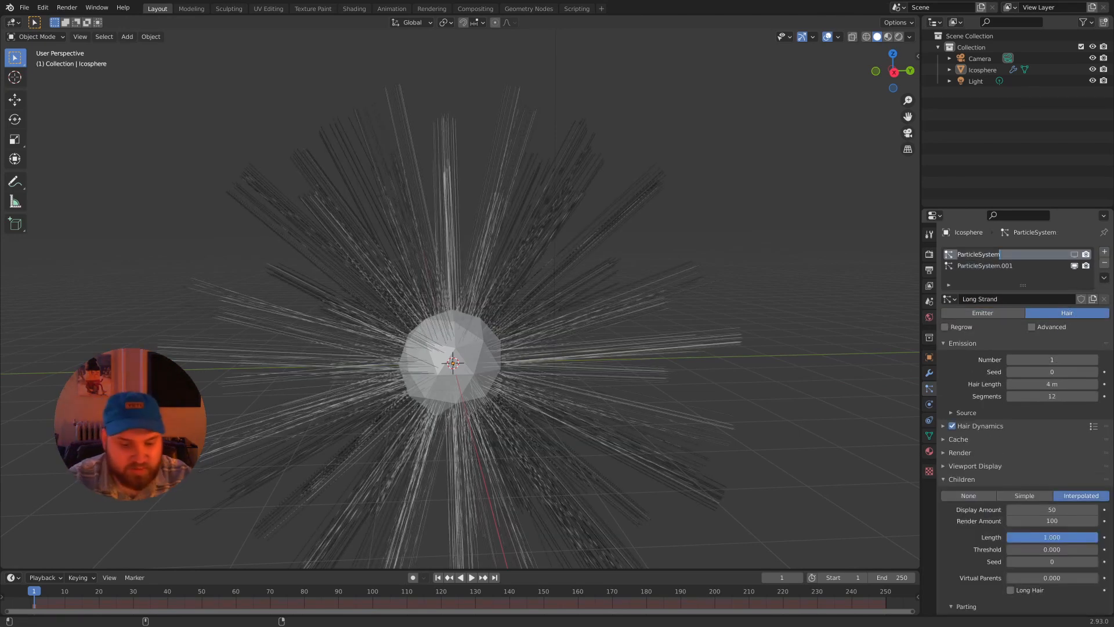
pyautogui.doubleClick(989, 256)
pyautogui.write('Long Strand')
pyautogui.press('Return')
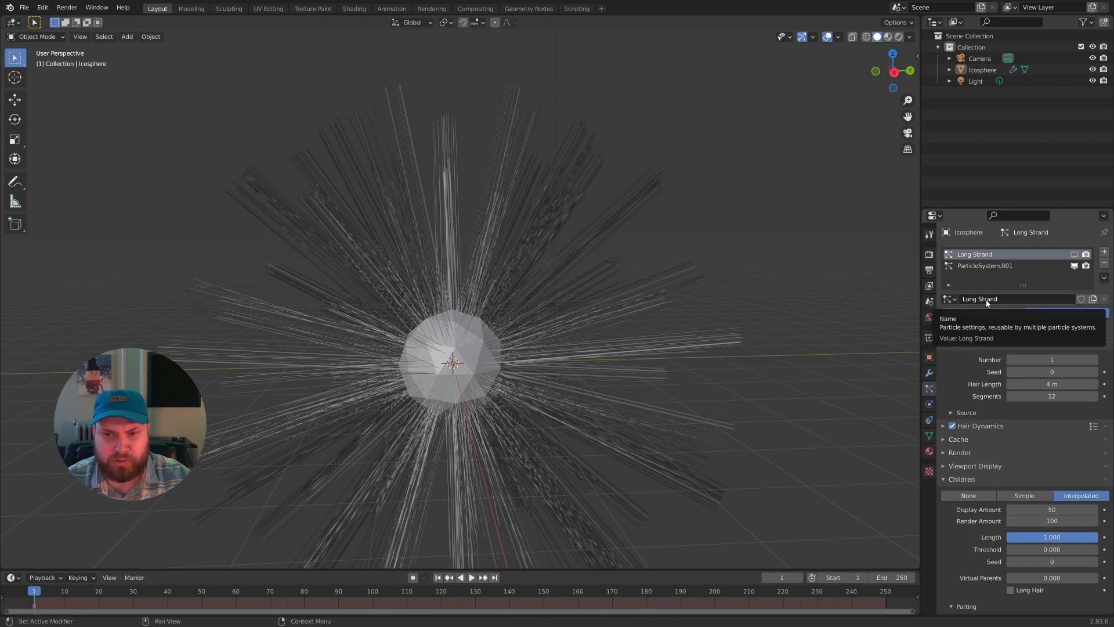
# Step: Name the second particle system's settings Afro
pyautogui.click(982, 266)
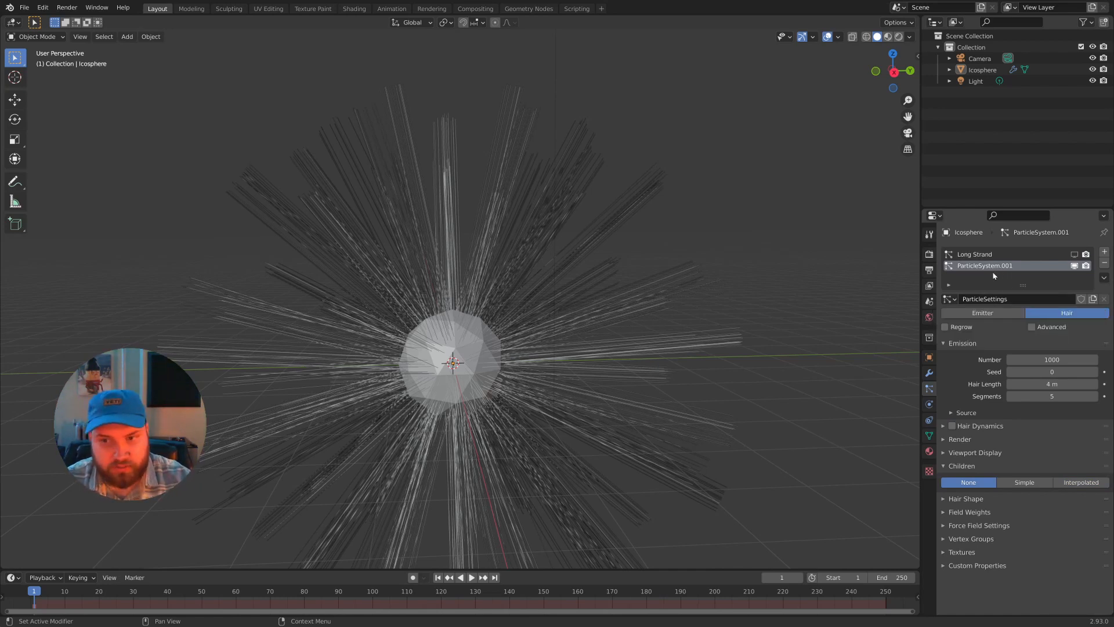
pyautogui.click(1018, 298)
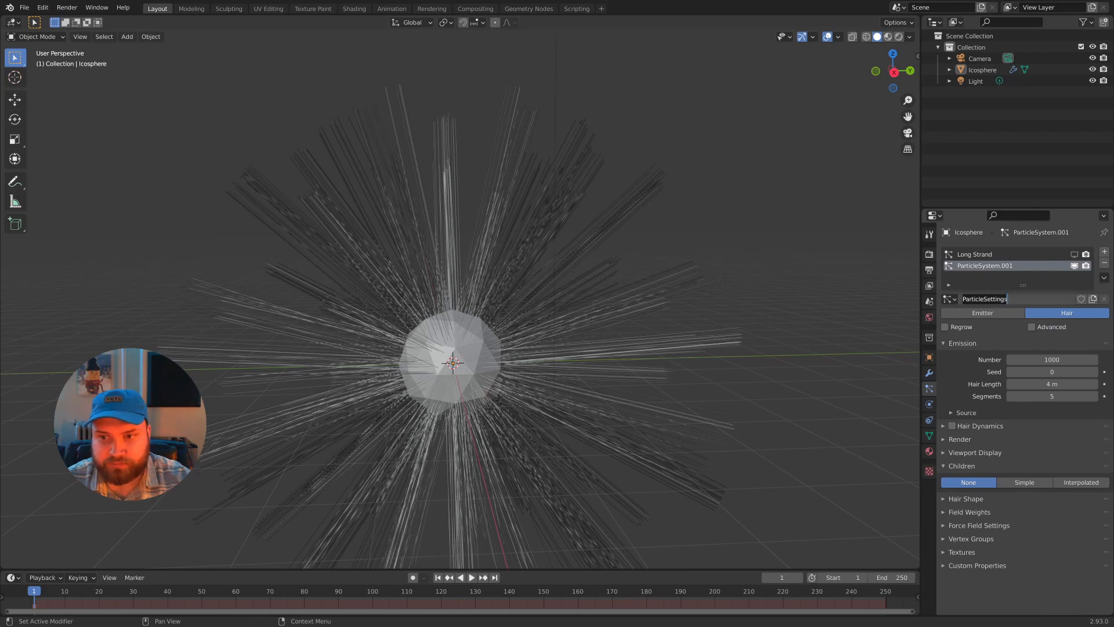
pyautogui.write('Afro')
pyautogui.press('Return')
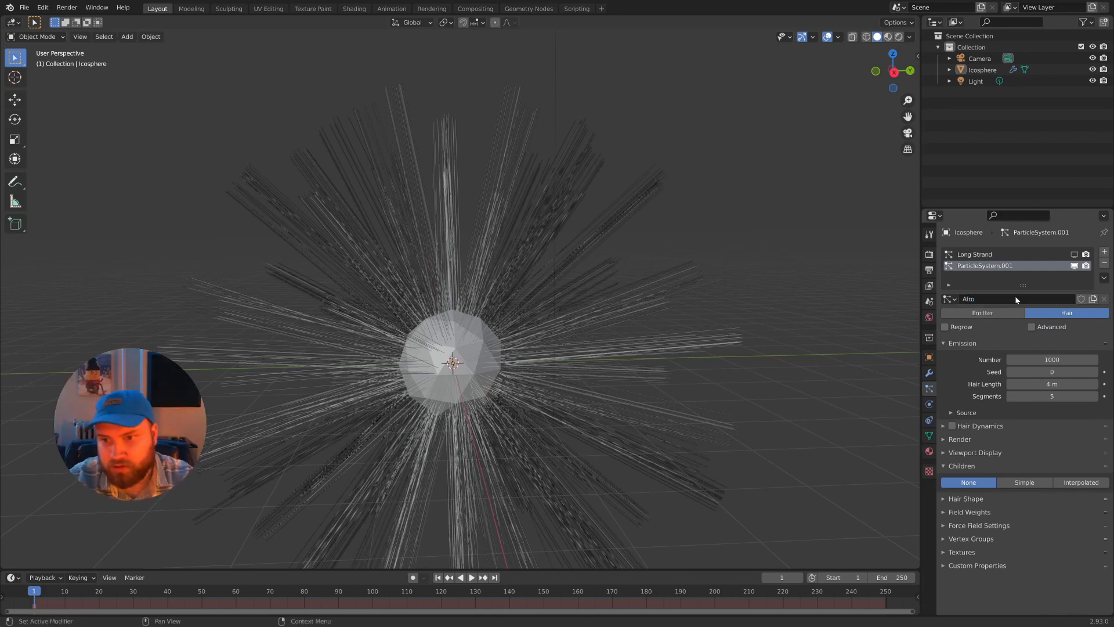
# Step: Add a Subdivision modifier to the icosphere and set its viewport levels to 2
pyautogui.scroll(5, 769, 351)
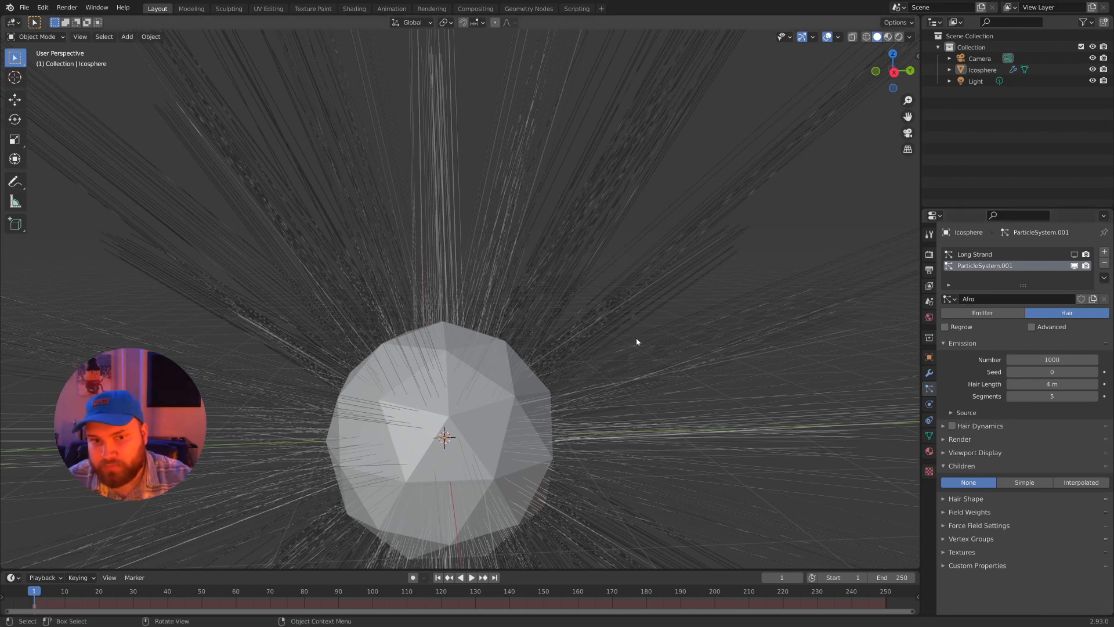
pyautogui.scroll(-6, 580, 341)
pyautogui.scroll(4, 543, 342)
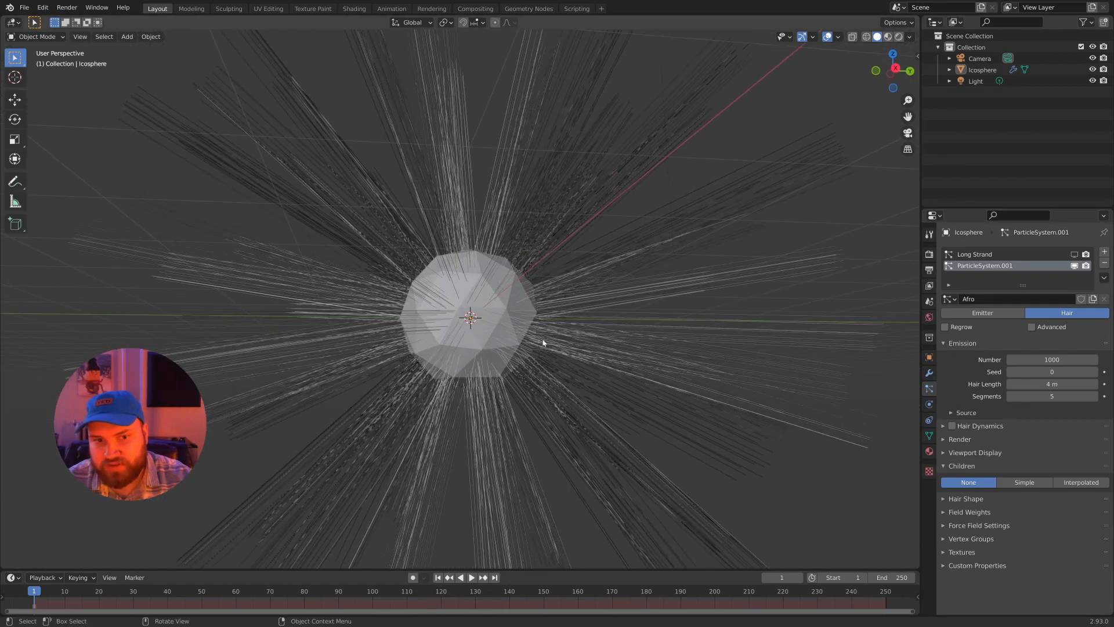
pyautogui.click(501, 307)
pyautogui.click(929, 372)
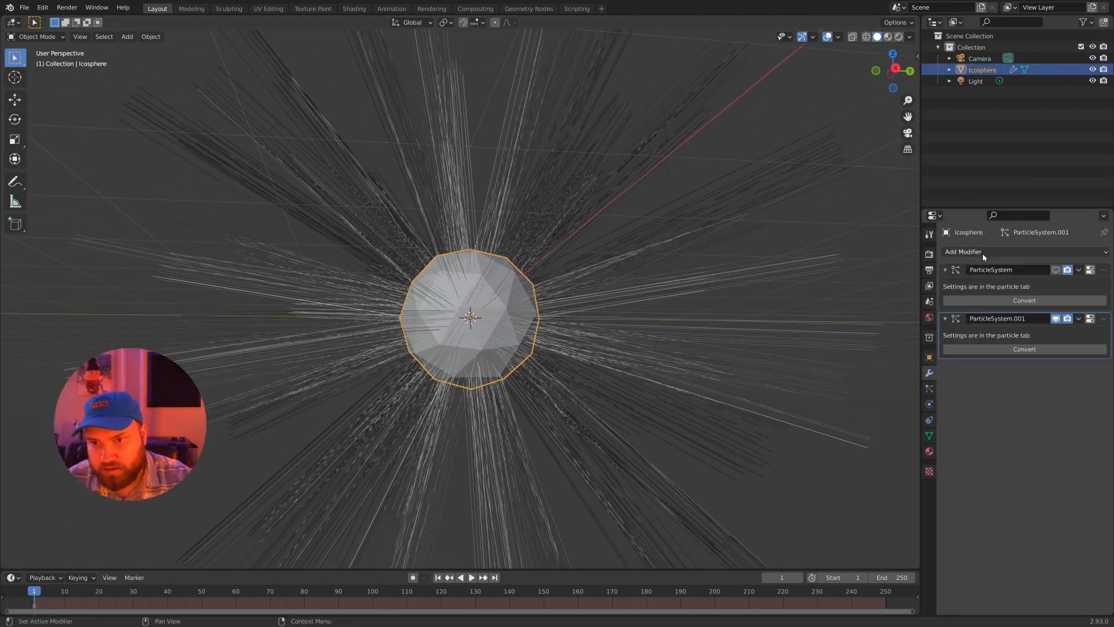
pyautogui.click(1033, 252)
pyautogui.click(896, 453)
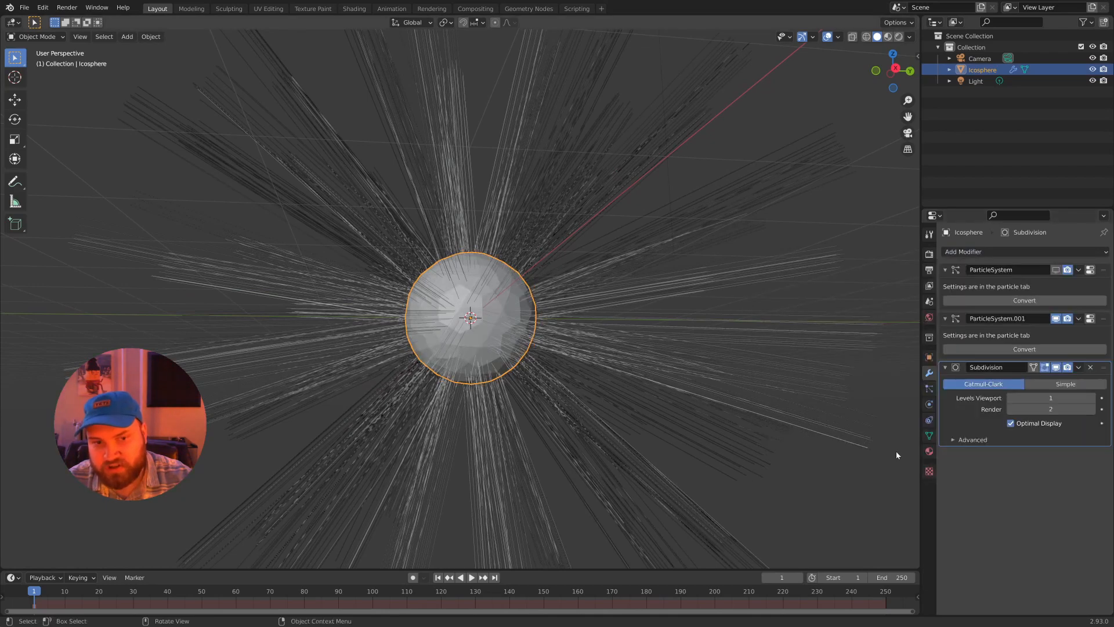
pyautogui.click(1091, 397)
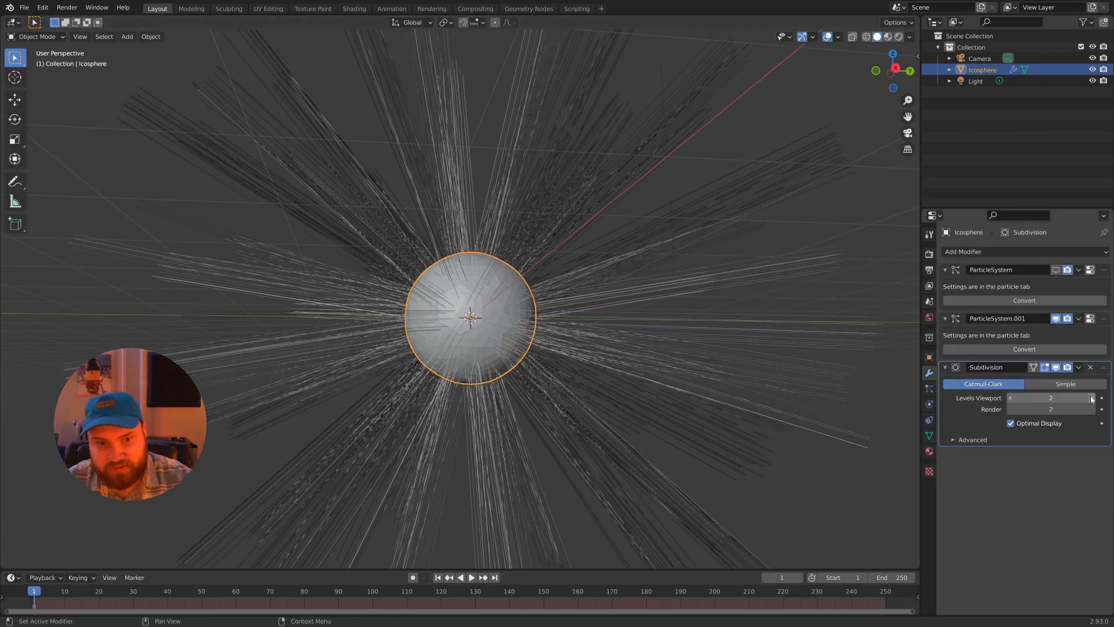
# Step: Move the Subdivision modifier above both particle systems in the modifier stack and inspect the hair distribution
pyautogui.moveTo(1104, 371); pyautogui.dragTo(1105, 266)
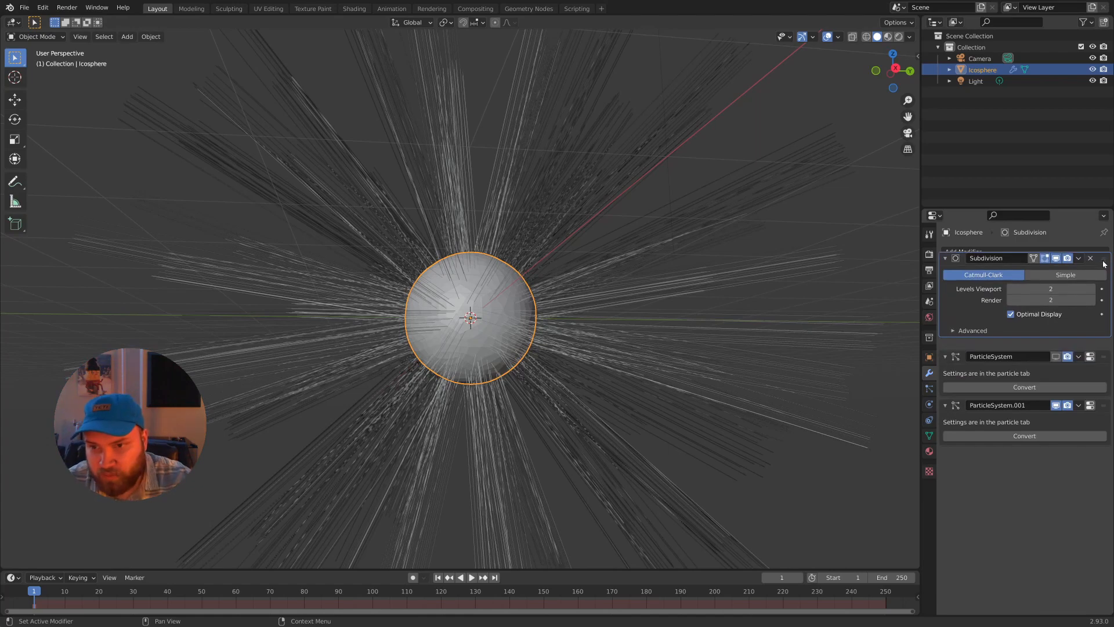
pyautogui.moveTo(581, 284); pyautogui.dragTo(550, 298, button='middle')
pyautogui.moveTo(524, 391); pyautogui.dragTo(617, 393, button='middle')
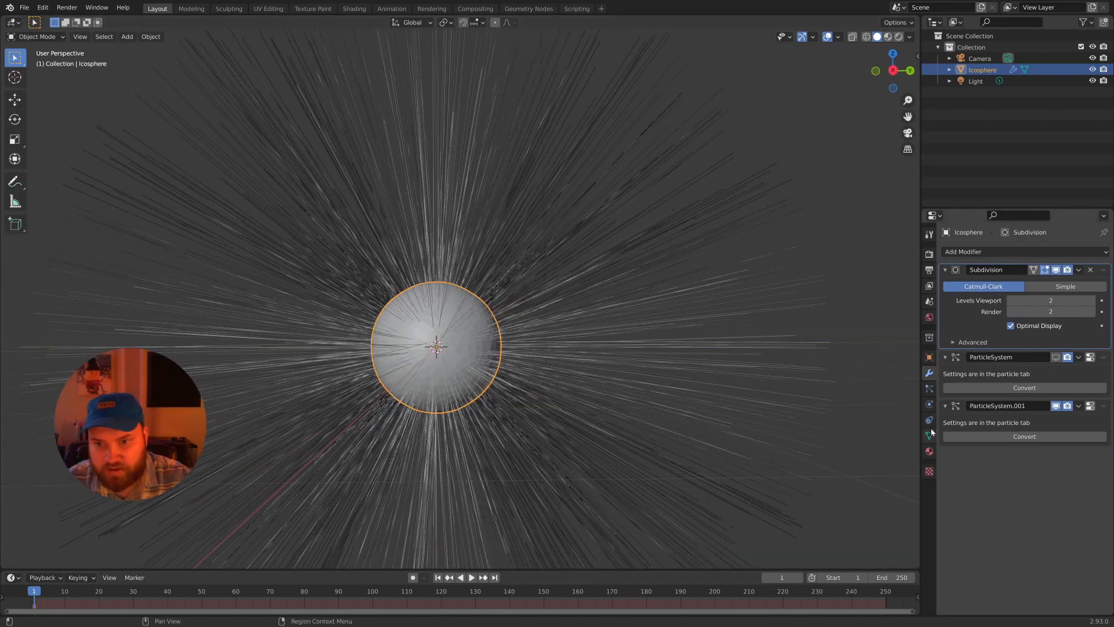
# Step: Rename the second particle system as Afro, keeping the Long Strand system hidden in the viewport
pyautogui.click(929, 388)
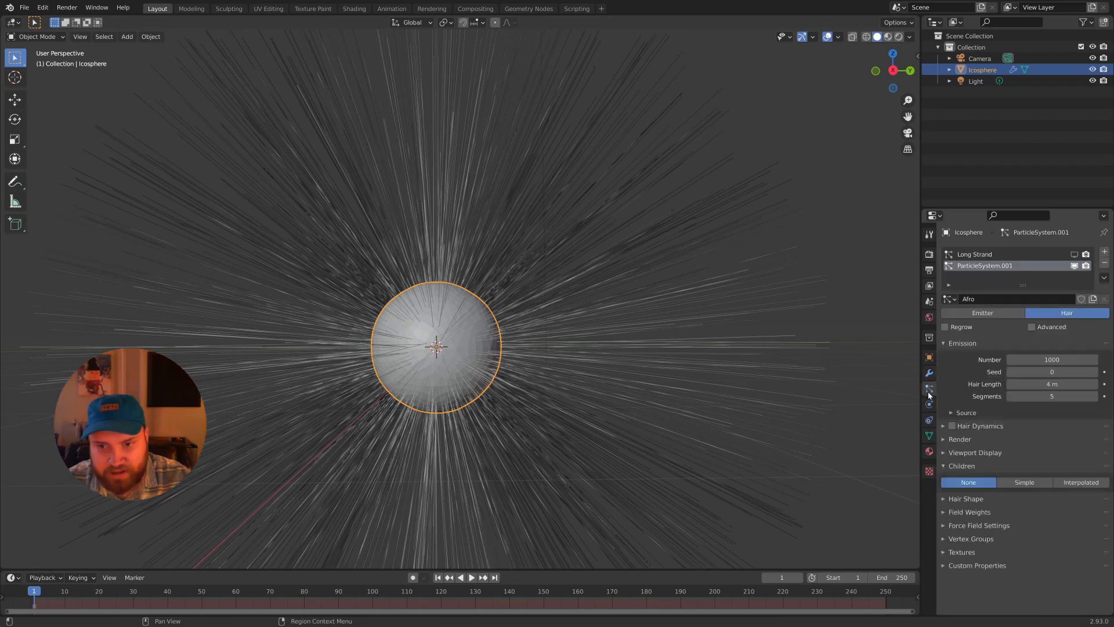
pyautogui.click(1074, 255)
pyautogui.click(1077, 256)
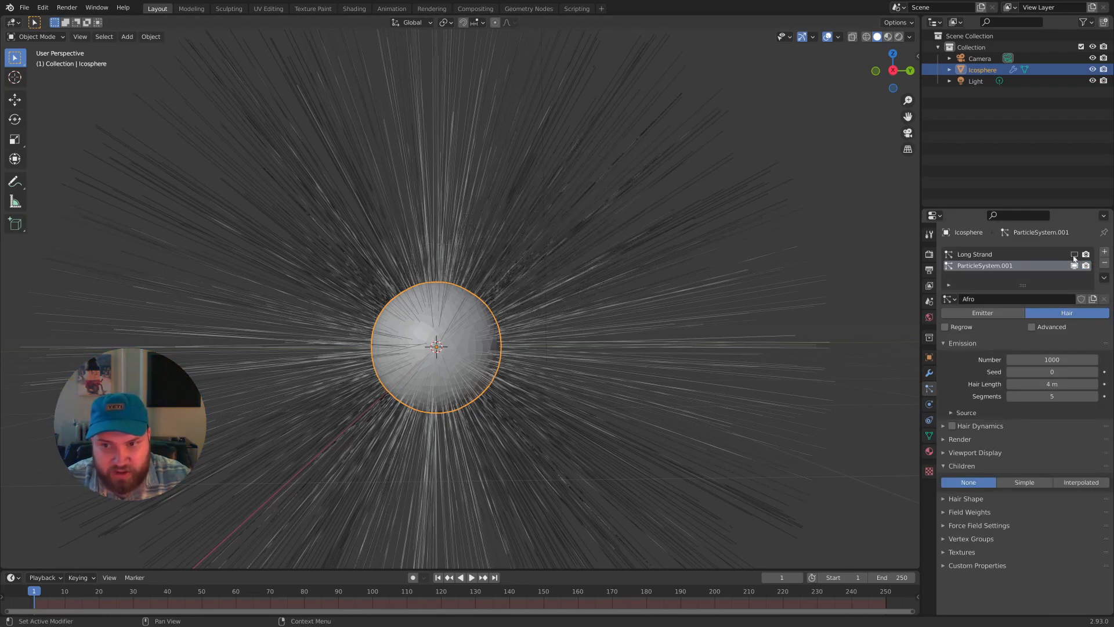
pyautogui.doubleClick(1055, 265)
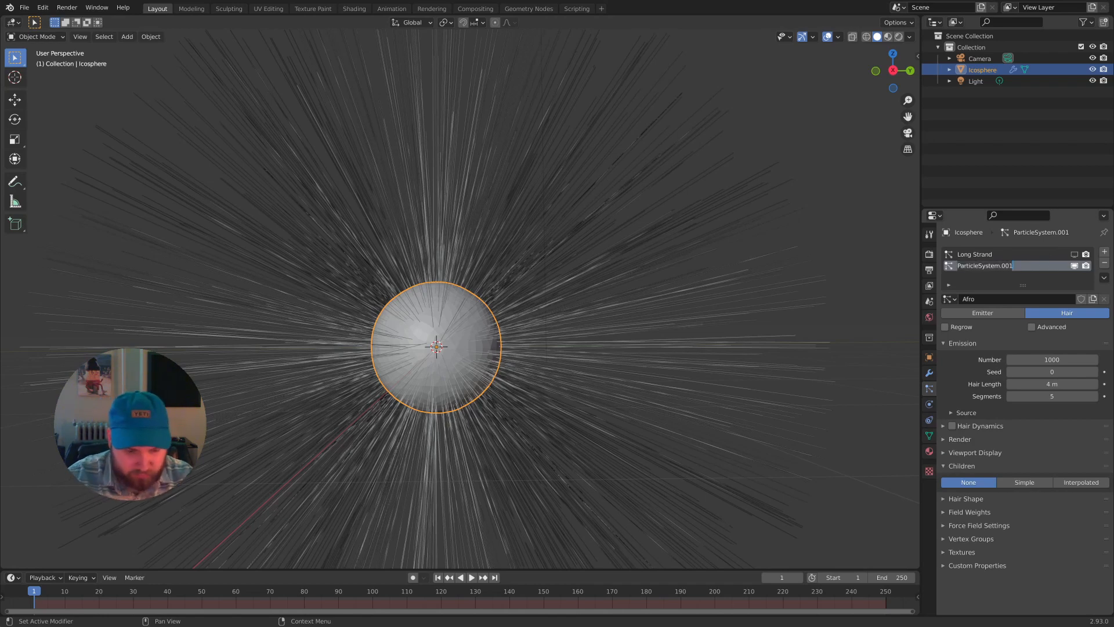
pyautogui.write('Afro')
pyautogui.press('Return')
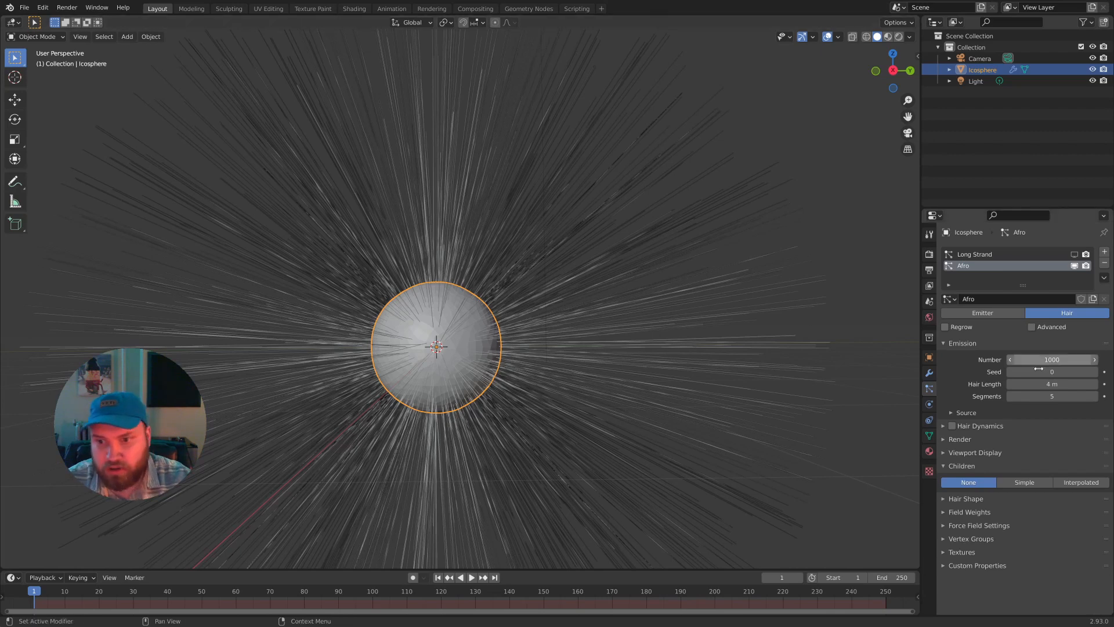
# Step: Shorten the Afro system's Hair Length to 0.18 m and inspect the short hairs around the sphere
pyautogui.moveTo(1063, 384); pyautogui.dragTo(1008, 383)
pyautogui.keyDown('shift'); pyautogui.moveTo(696, 343); pyautogui.dragTo(733, 326, button='middle'); pyautogui.keyUp('shift')
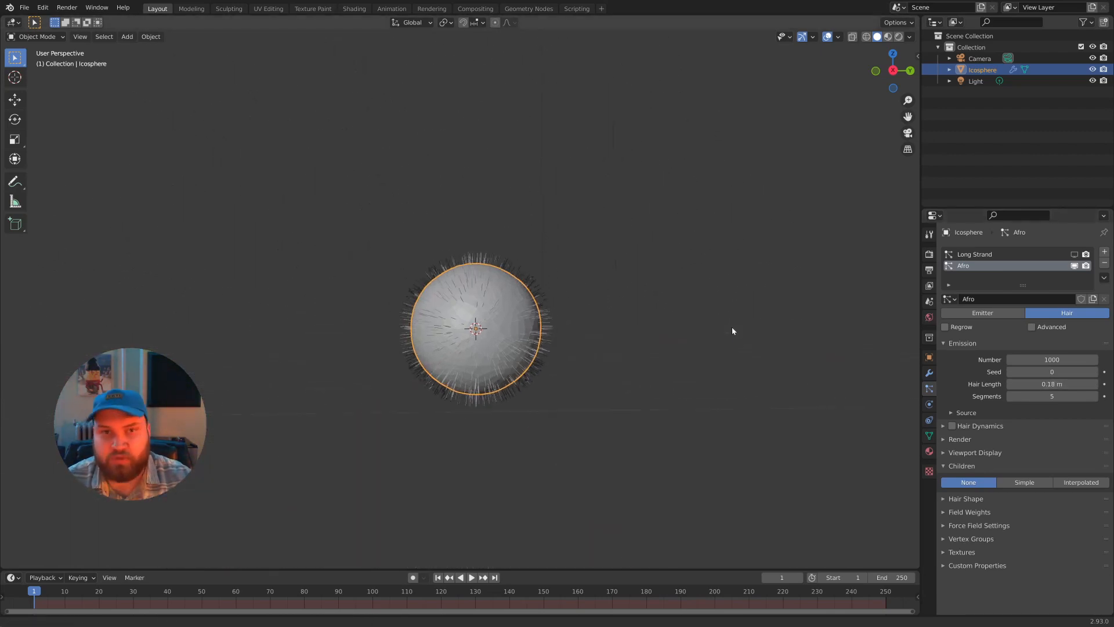
pyautogui.scroll(2, 728, 326)
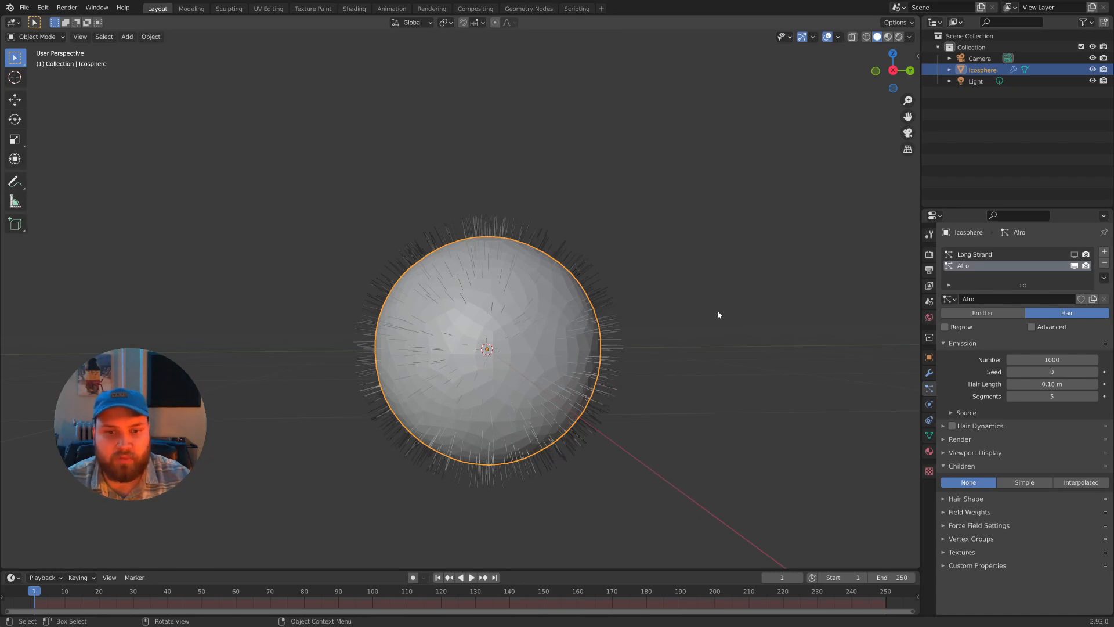
pyautogui.scroll(-3, 717, 313)
pyautogui.moveTo(687, 309); pyautogui.dragTo(673, 322, button='middle')
# Step: Switch the viewport to rendered shading and set the render engine to Cycles with GPU Compute as the device
pyautogui.press('z')
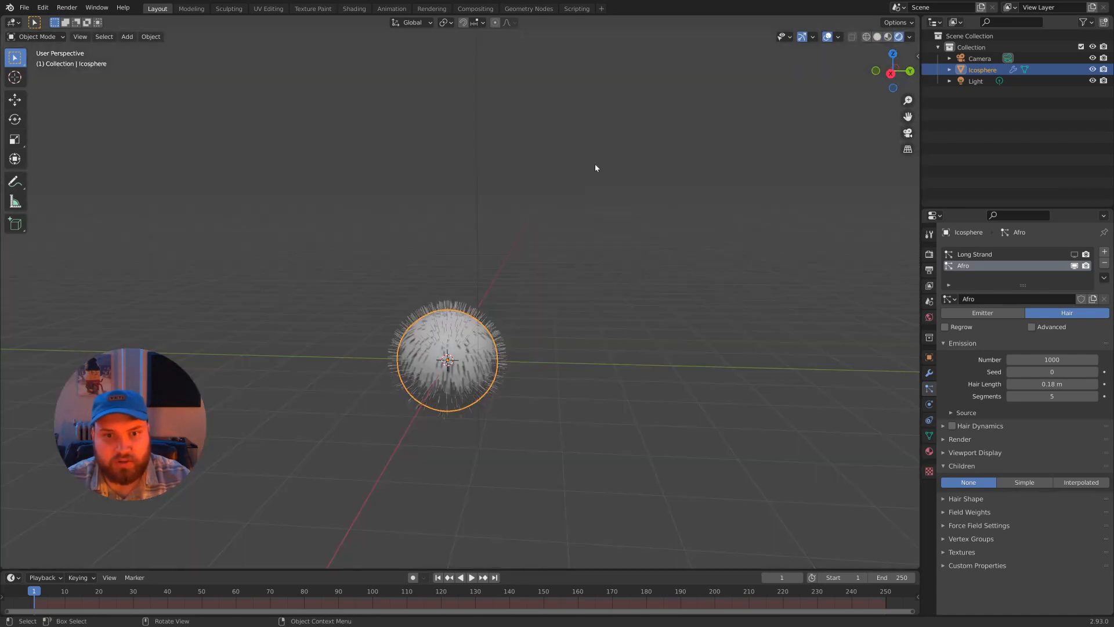
pyautogui.scroll(-3, 597, 166)
pyautogui.click(929, 254)
pyautogui.click(1036, 253)
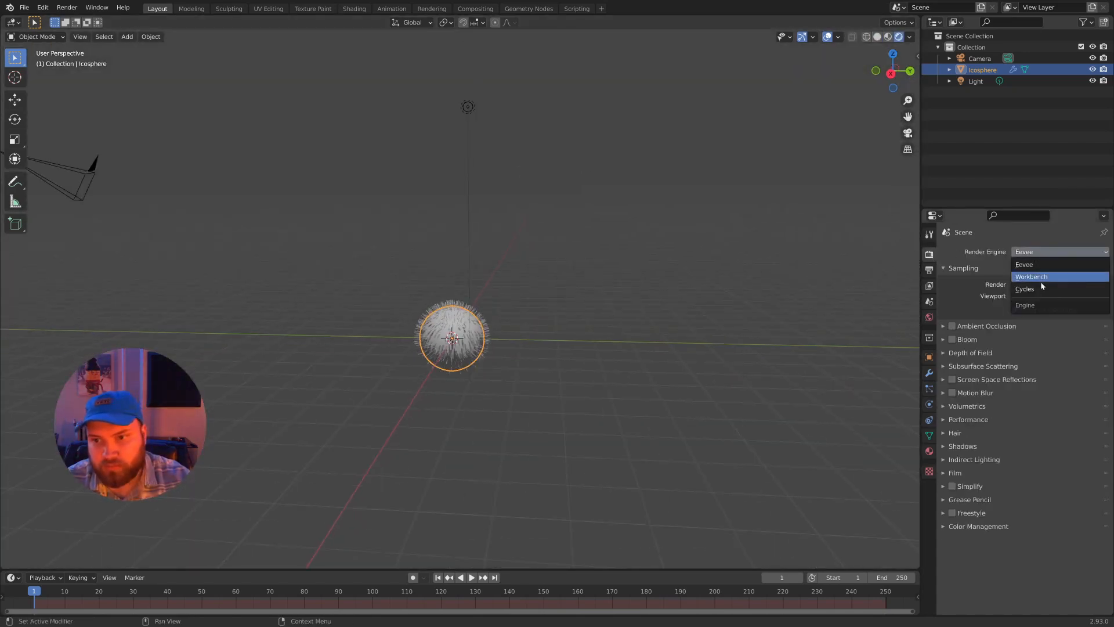
pyautogui.click(1040, 281)
pyautogui.click(1042, 279)
pyautogui.click(1058, 307)
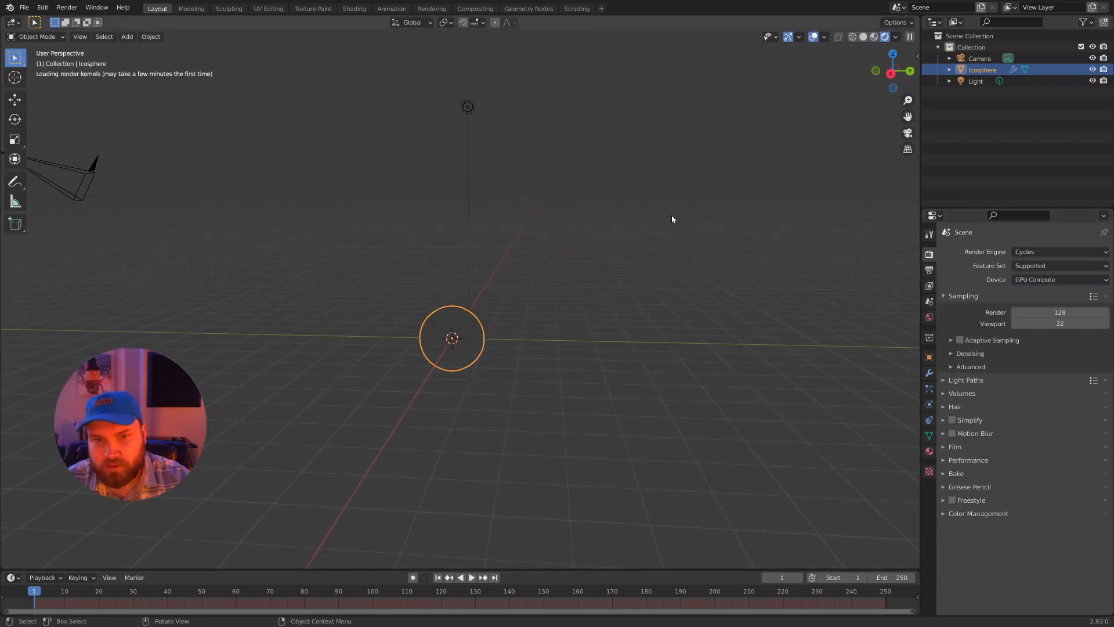
# Step: Reposition the light around the sphere from several view angles so it lights the hairs from above and one side
pyautogui.scroll(1, 571, 194)
pyautogui.click(469, 49)
pyautogui.moveTo(468, 54); pyautogui.dragTo(566, 72, button='middle')
pyautogui.press('g')
pyautogui.click(395, 291)
pyautogui.moveTo(394, 290); pyautogui.dragTo(634, 241, button='middle')
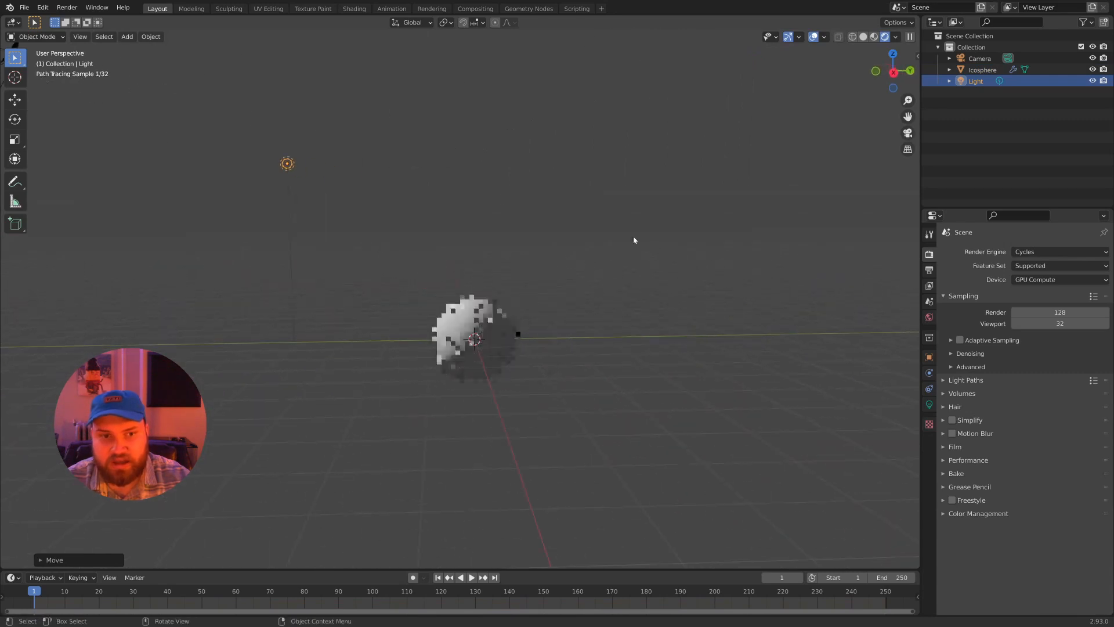
pyautogui.press('g')
pyautogui.click(522, 205)
pyautogui.moveTo(493, 204); pyautogui.dragTo(632, 221, button='middle')
pyautogui.press('g')
pyautogui.click(383, 210)
pyautogui.moveTo(384, 210); pyautogui.dragTo(559, 244, button='middle')
pyautogui.press('g')
pyautogui.click(372, 179)
pyautogui.scroll(3, 435, 371)
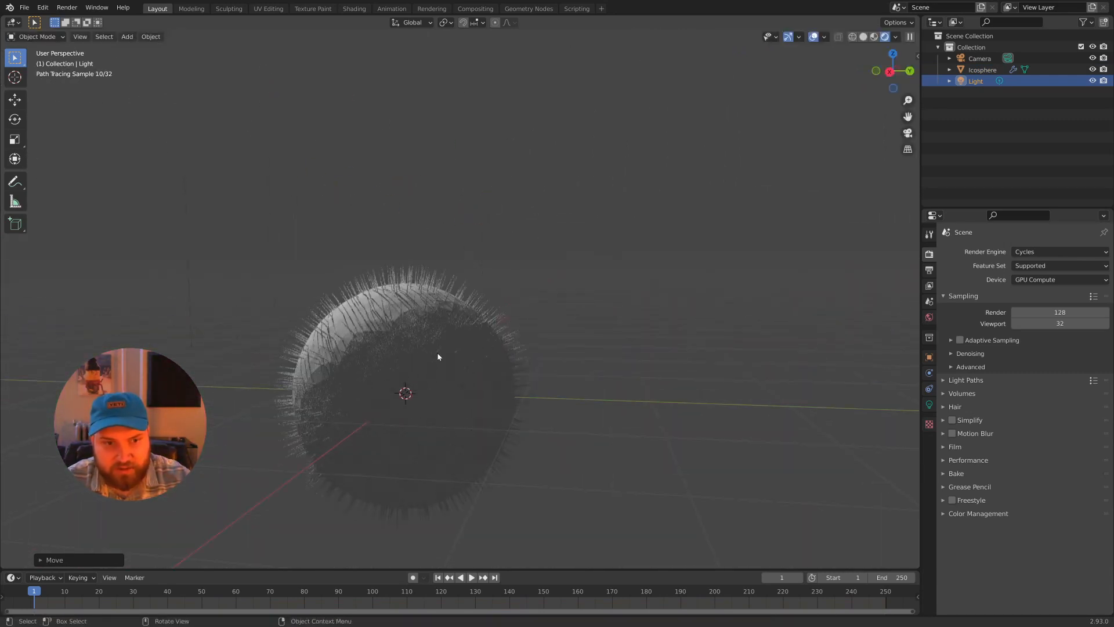
# Step: Select the icosphere and examine how its short hairs look in the Cycles viewport render
pyautogui.click(418, 345)
pyautogui.moveTo(418, 346)
pyautogui.mouseDown(button='middle')
pyautogui.moveTo(517, 303)
pyautogui.moveTo(642, 350)
pyautogui.mouseUp(button='middle')
pyautogui.scroll(2, 615, 339)
pyautogui.scroll(-2, 654, 352)
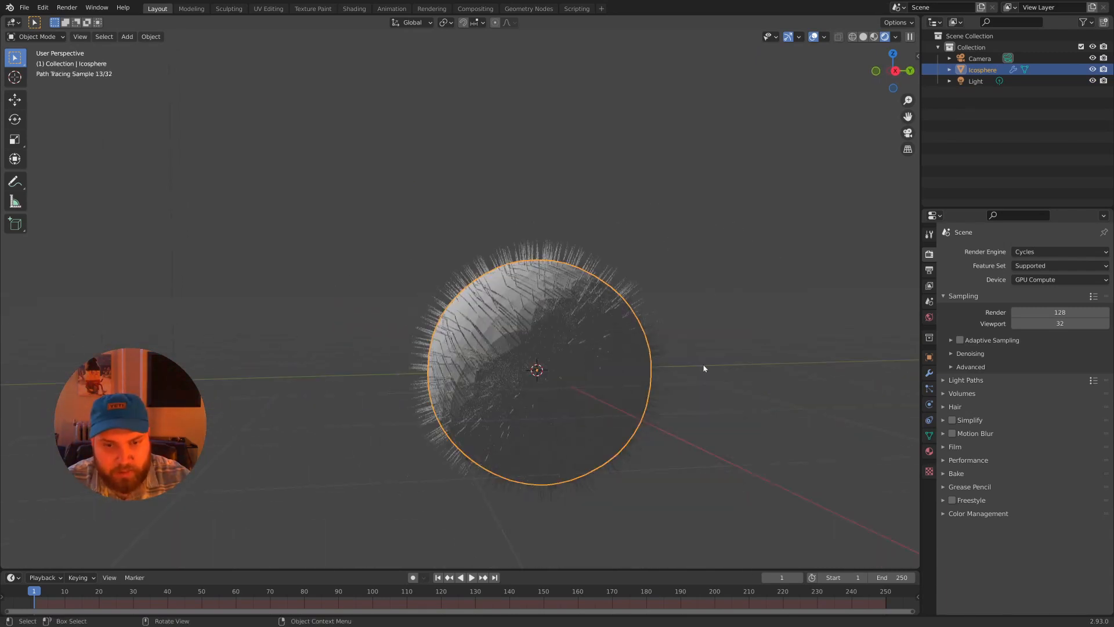
pyautogui.rightClick(620, 372)
pyautogui.click(619, 372)
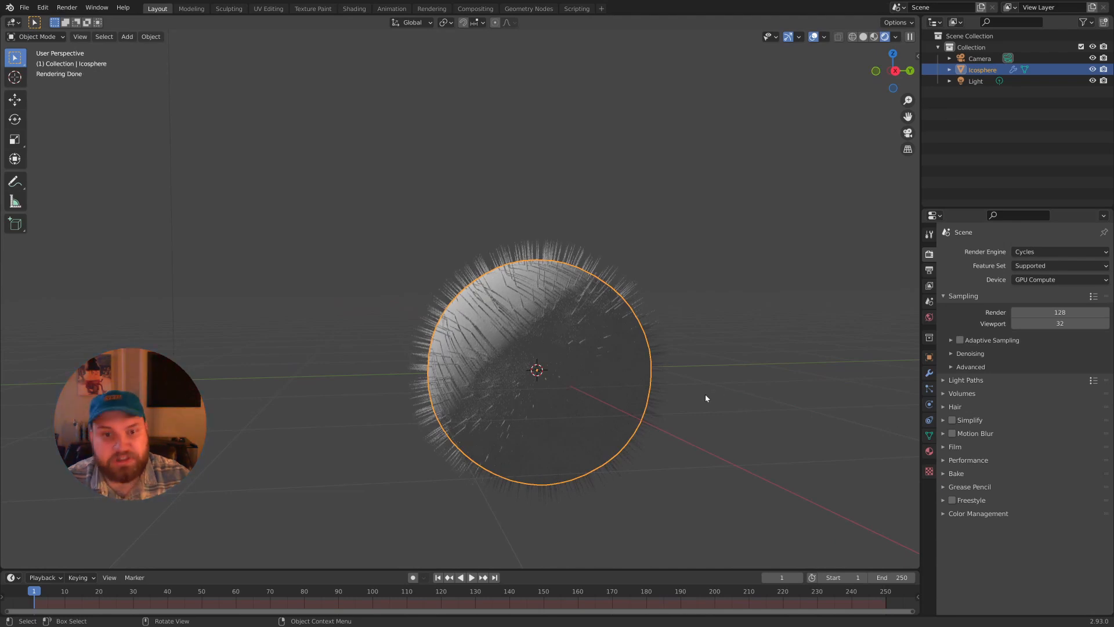
pyautogui.click(747, 407)
pyautogui.click(638, 376)
pyautogui.keyDown('shift'); pyautogui.moveTo(638, 376); pyautogui.dragTo(558, 379, button='middle'); pyautogui.keyUp('shift')
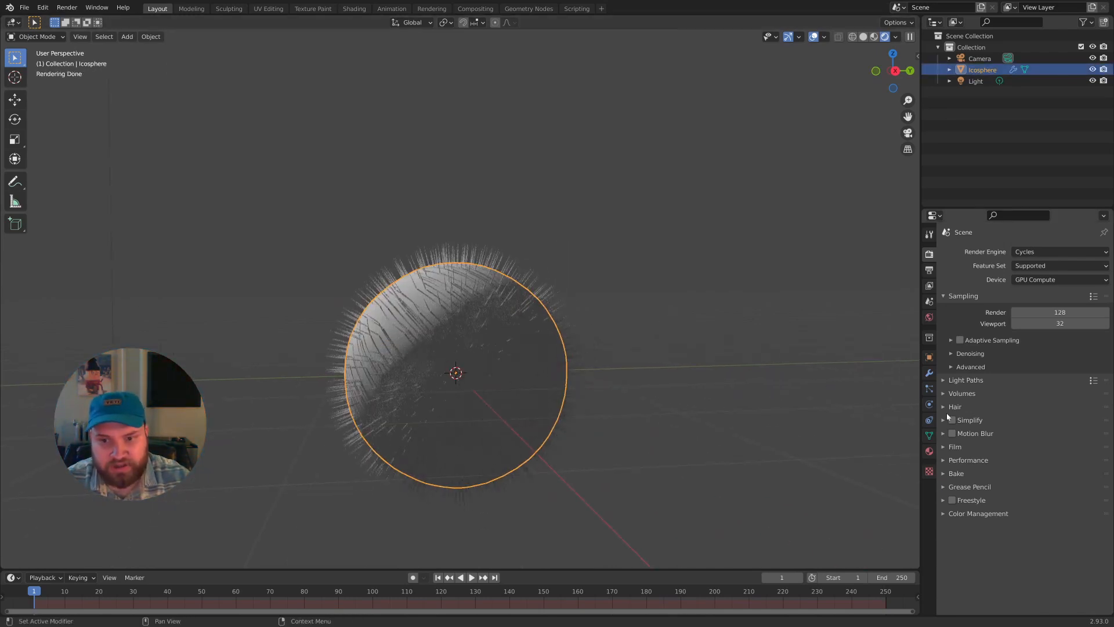
# Step: Inspect the short rendered hairs, show the icosphere's Afro particle settings, and switch the viewport to solid shading
pyautogui.scroll(4, 494, 336)
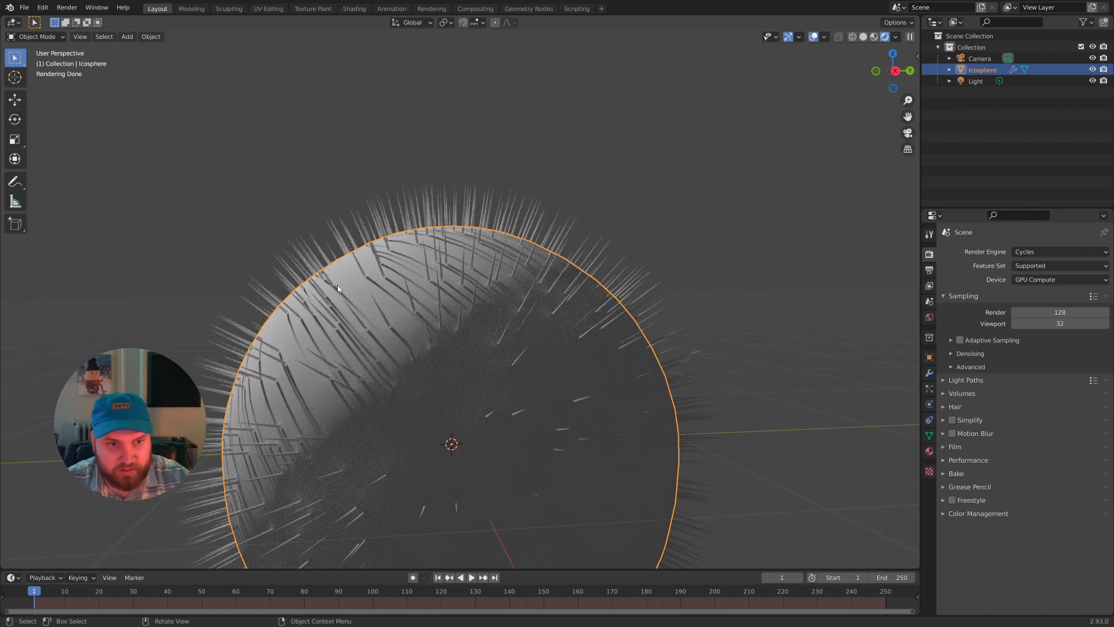
pyautogui.scroll(-2, 668, 369)
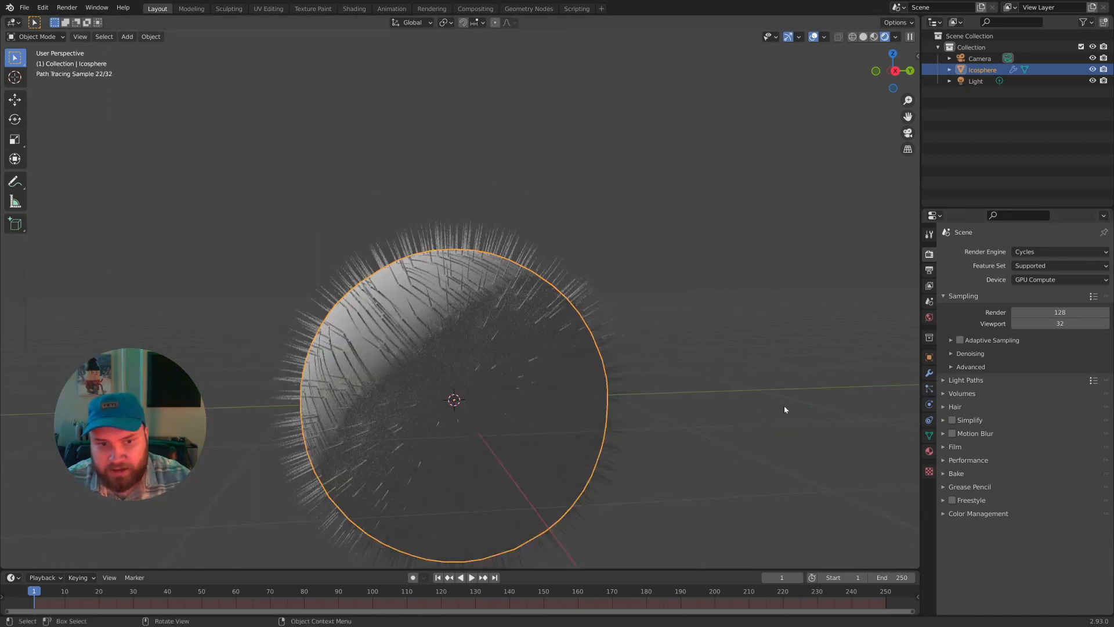
pyautogui.click(929, 388)
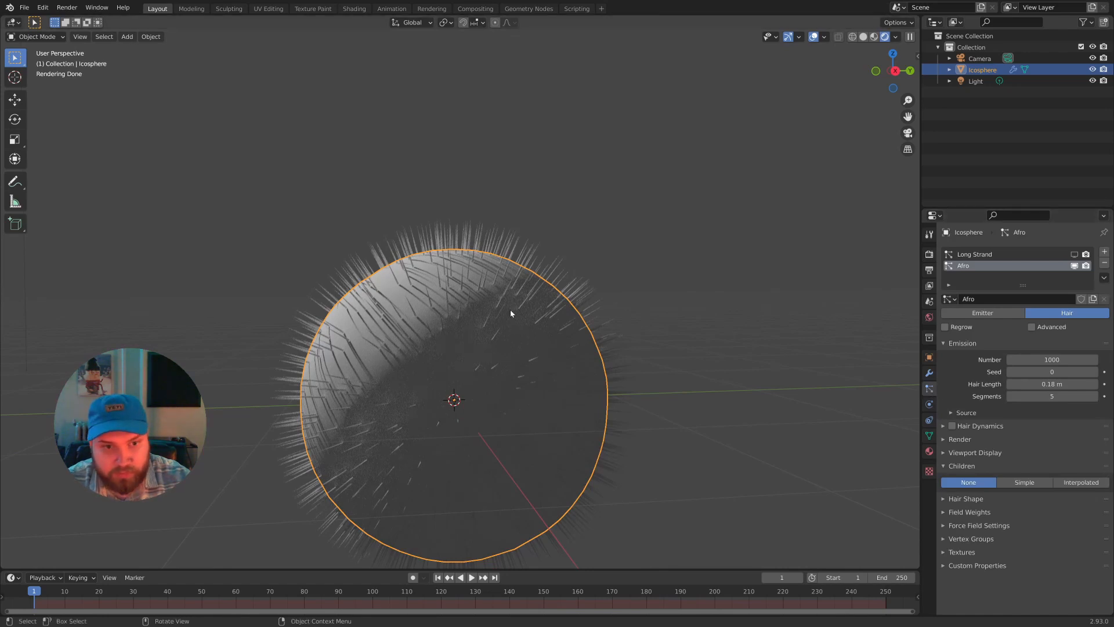
pyautogui.press('z')
pyautogui.click(672, 323)
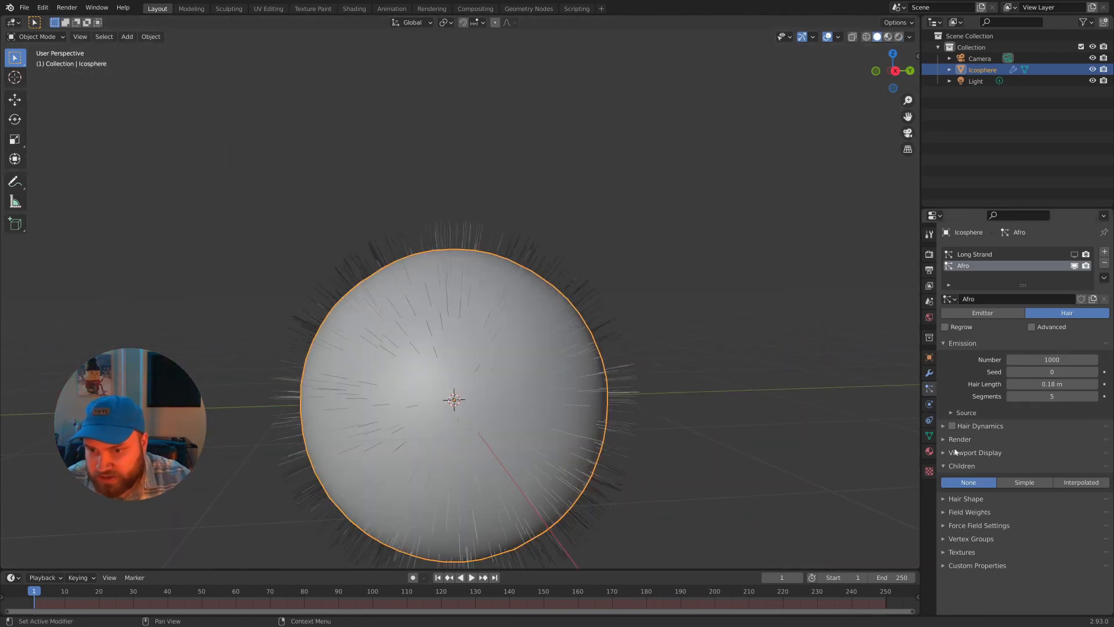
# Step: Check the particle editing options for the Afro system in Particle Edit mode and return to Object Mode
pyautogui.click(34, 37)
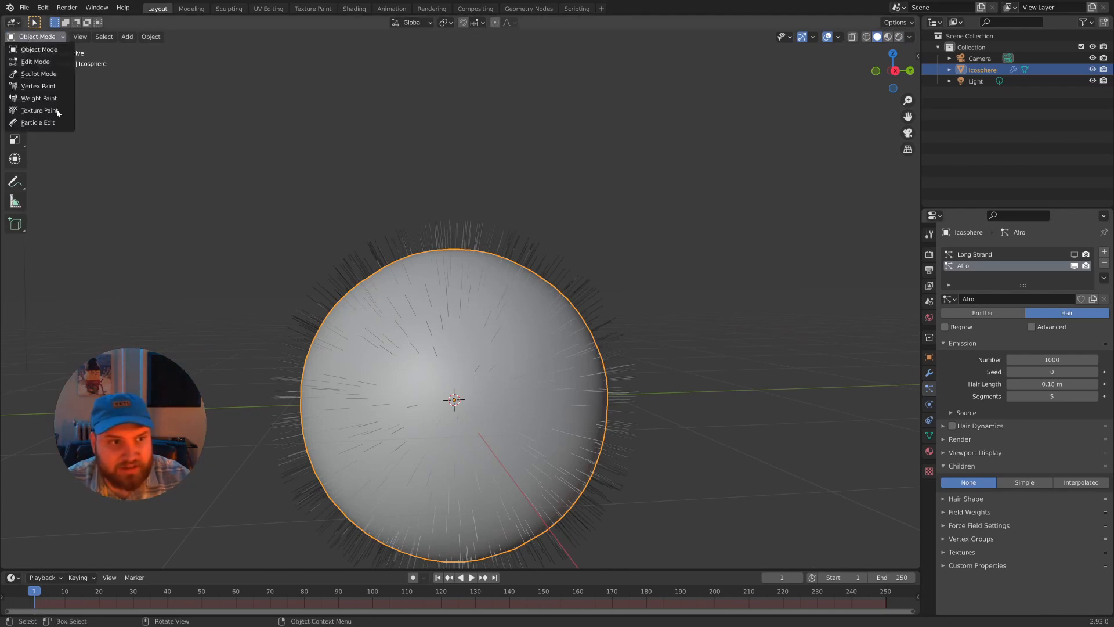
pyautogui.click(46, 123)
pyautogui.click(895, 22)
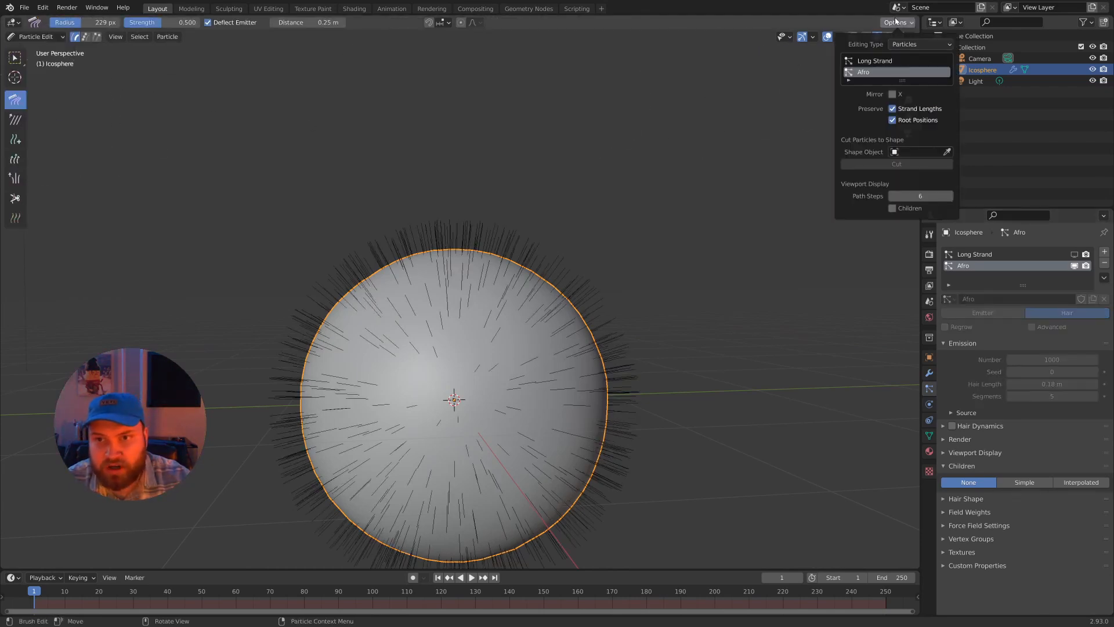
pyautogui.click(896, 22)
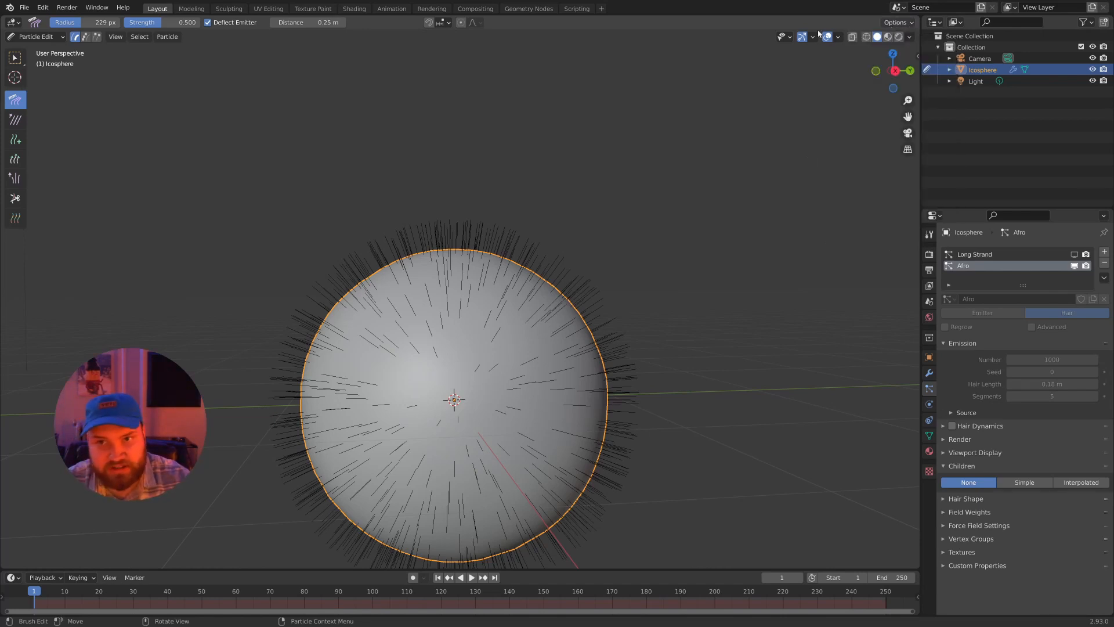
pyautogui.click(35, 37)
pyautogui.click(32, 51)
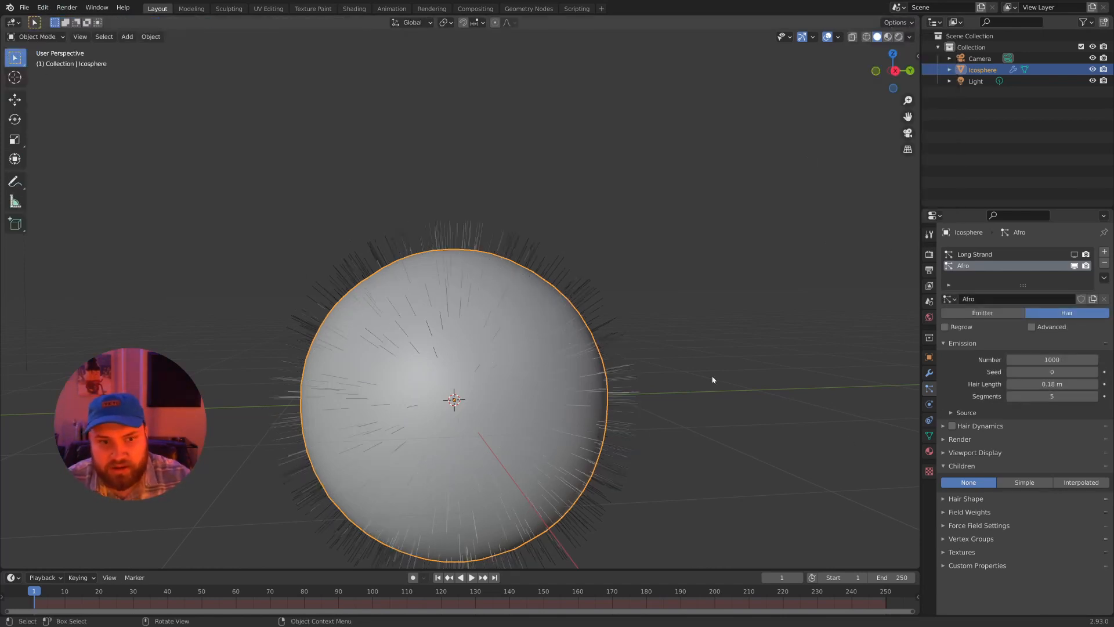
# Step: Set the Afro system's hair Segments to 12 and its viewport display Strand Steps to 7
pyautogui.click(944, 453)
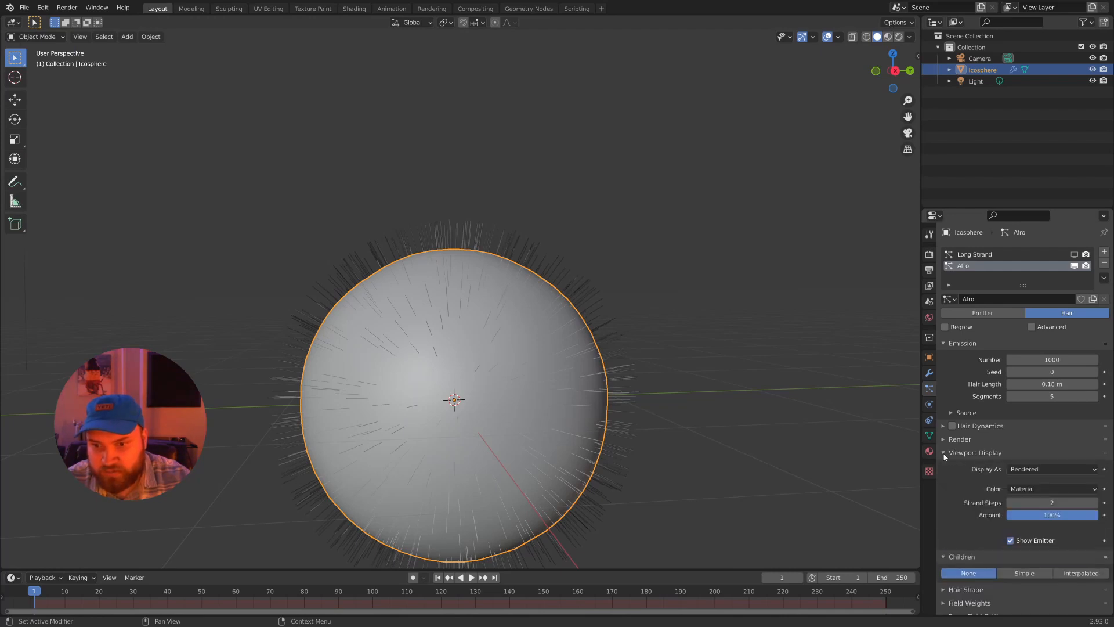
pyautogui.scroll(-2, 969, 455)
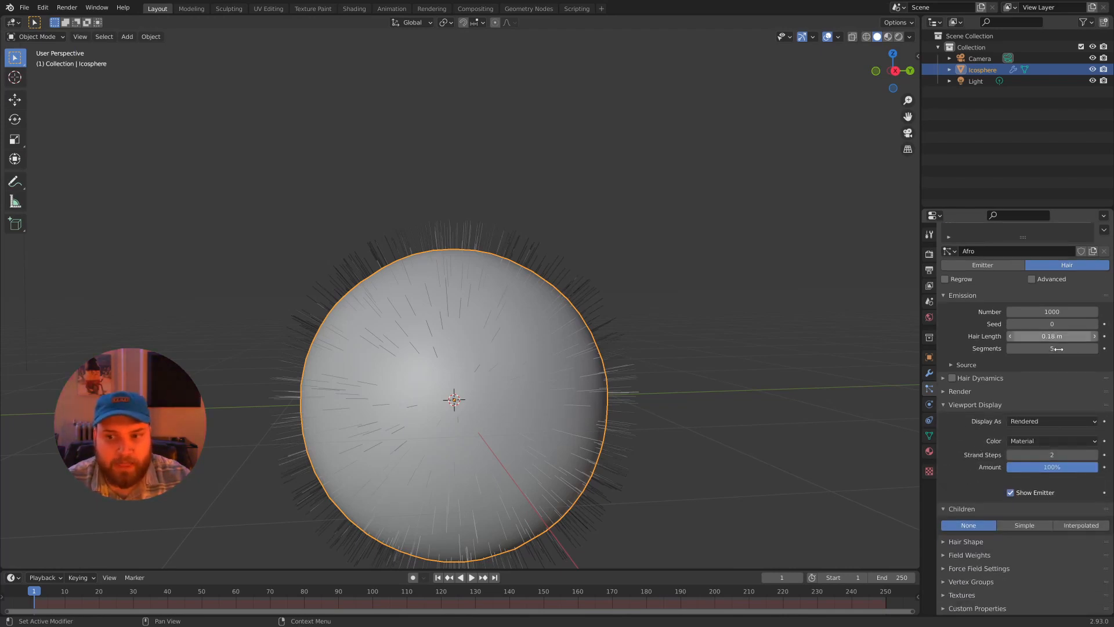
pyautogui.click(1066, 350)
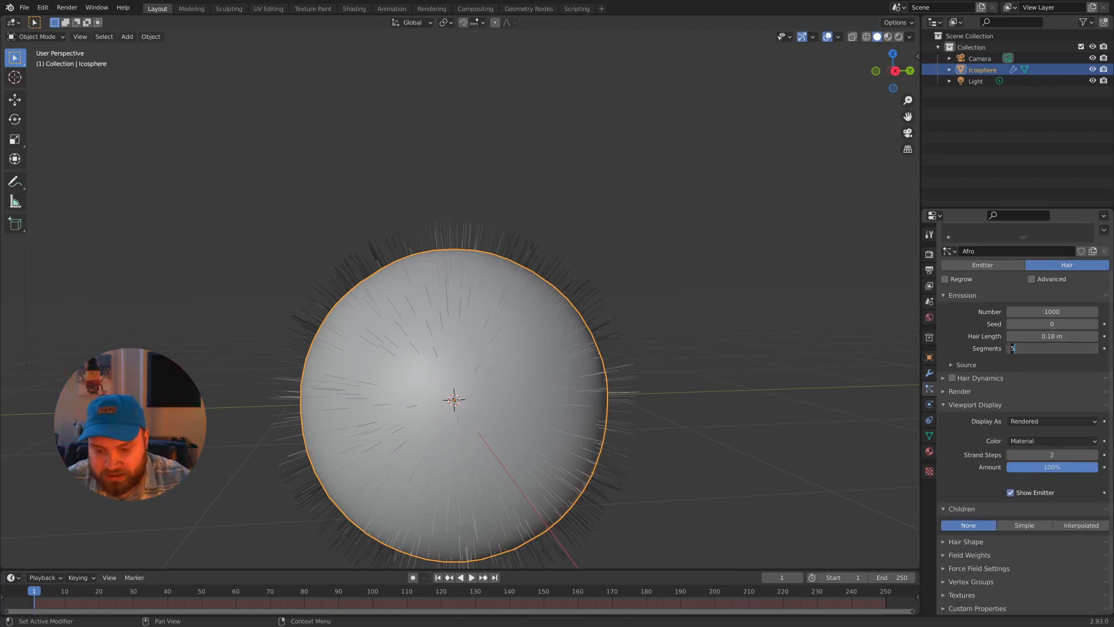
pyautogui.press('Return')
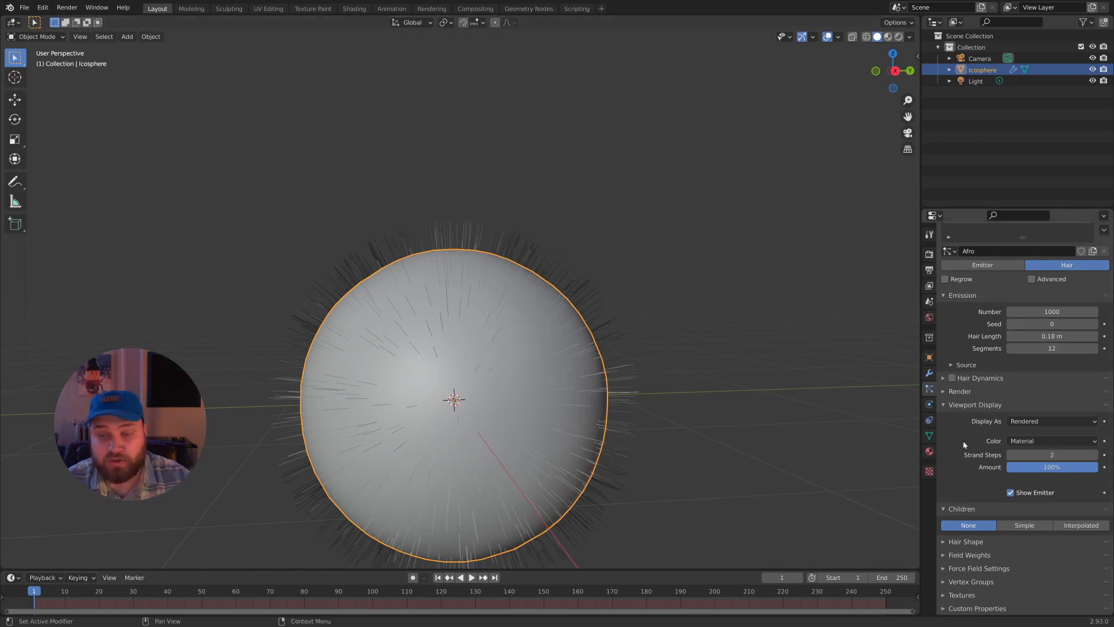
pyautogui.click(1052, 454)
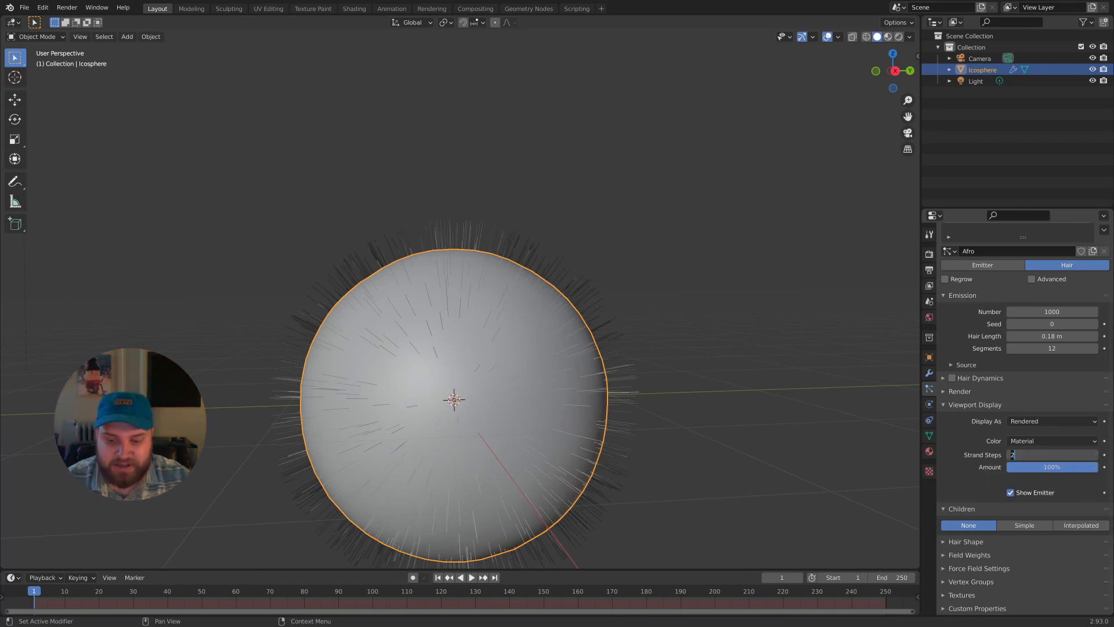
pyautogui.write('7')
pyautogui.press('Return')
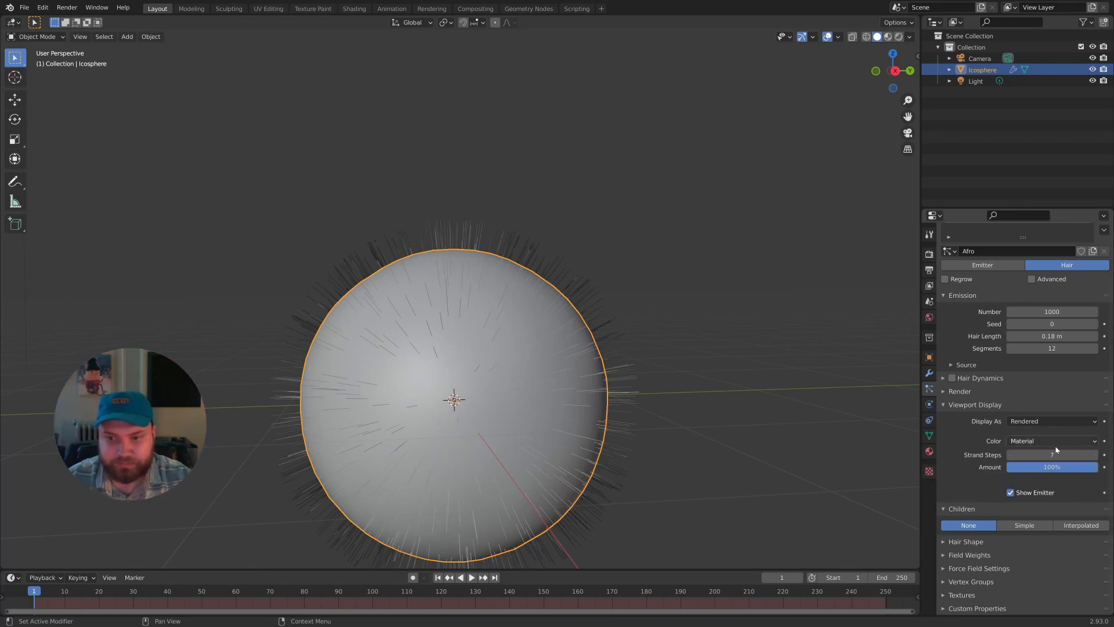
pyautogui.click(1058, 455)
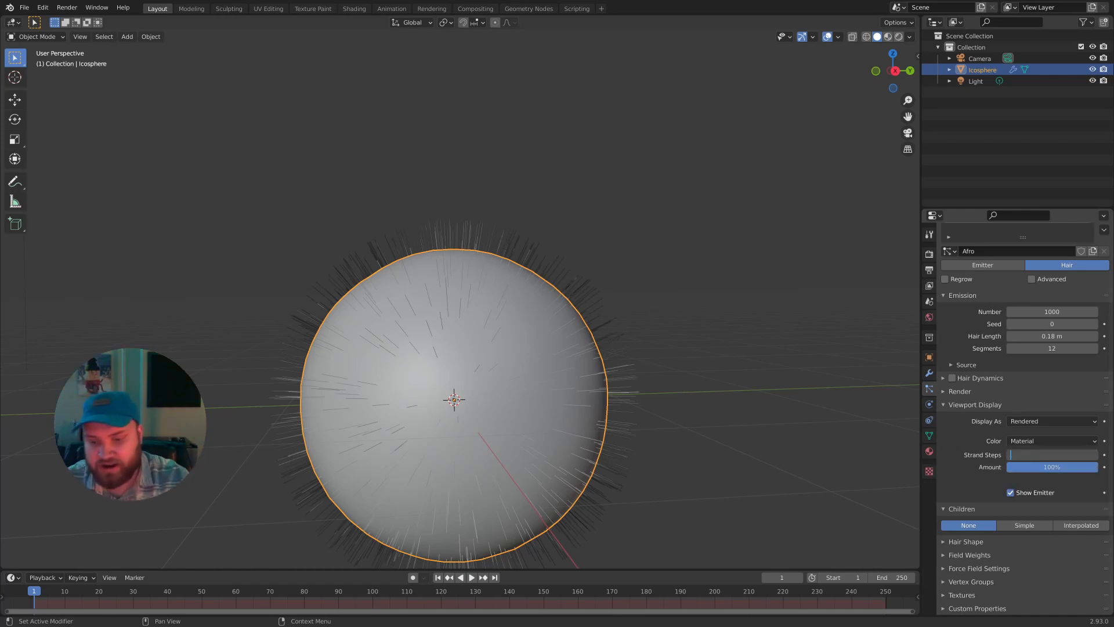
pyautogui.press('Return')
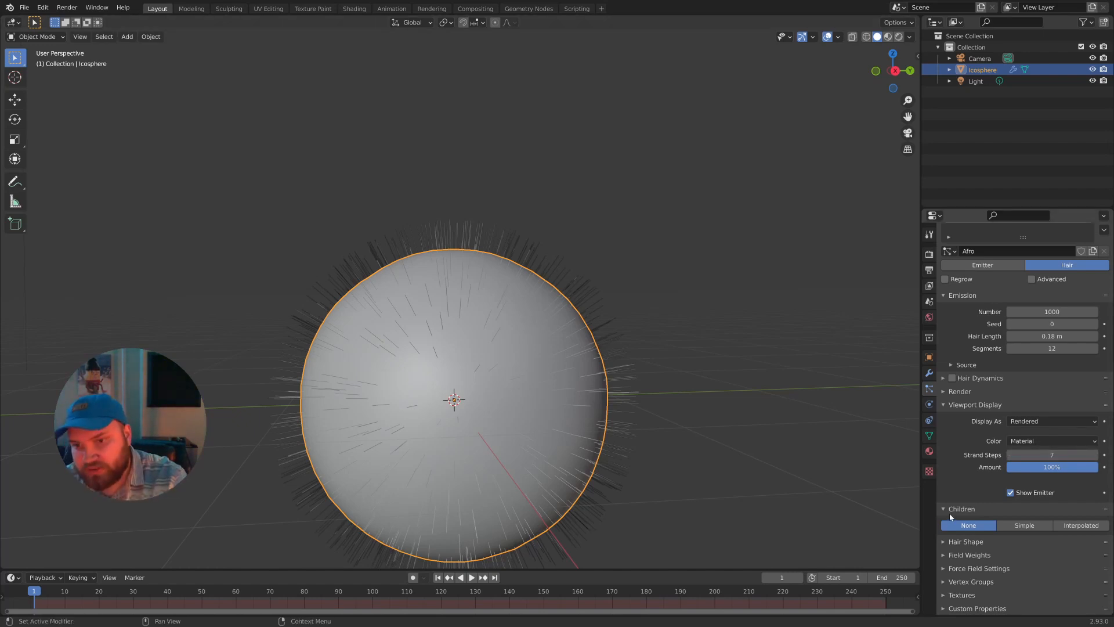
pyautogui.click(946, 405)
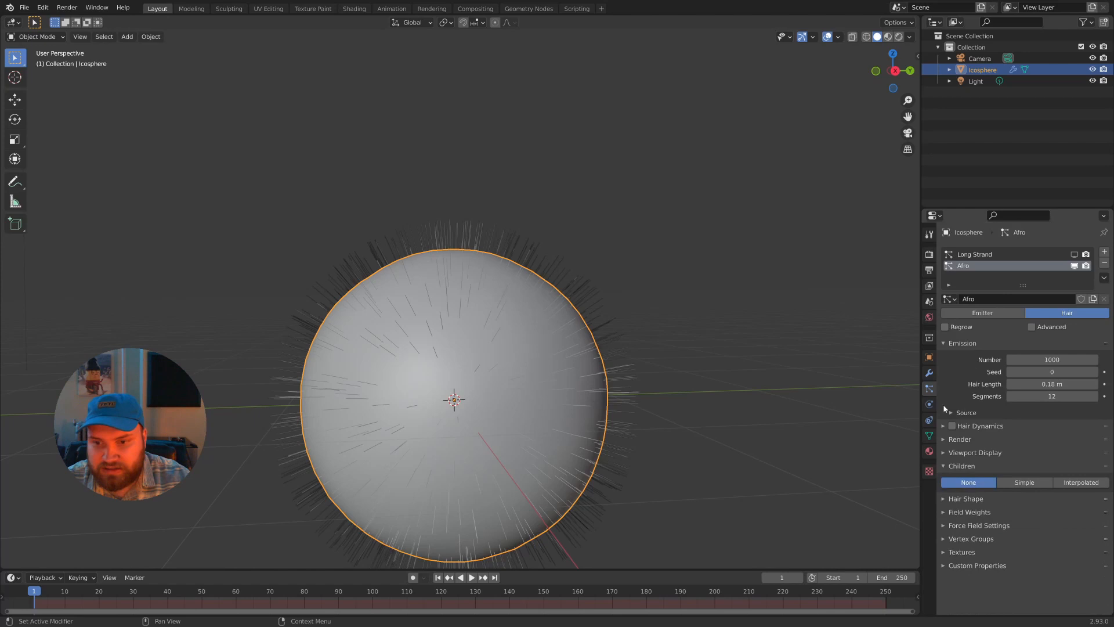
# Step: Check the Afro system's render settings, including the path's B-Spline and Steps options
pyautogui.click(945, 440)
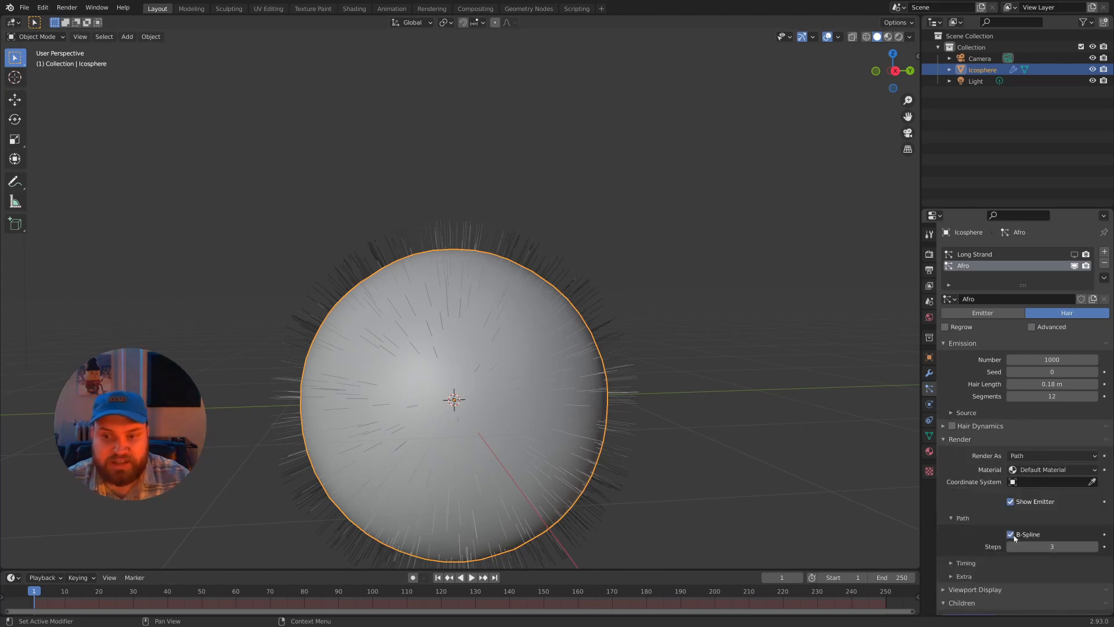
pyautogui.click(947, 440)
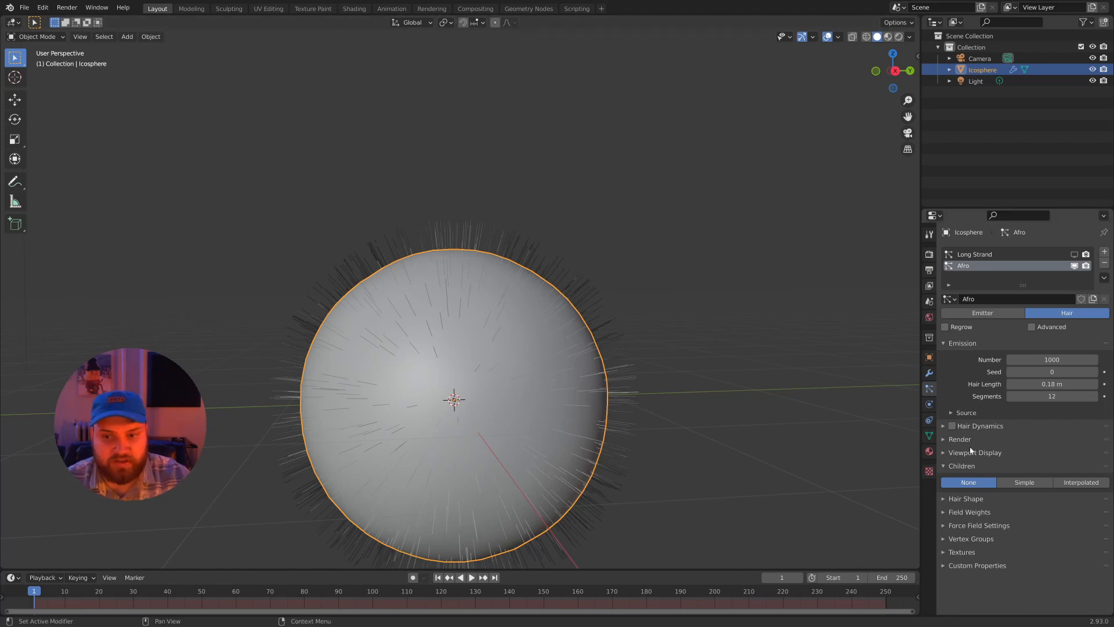
pyautogui.moveTo(713, 396); pyautogui.dragTo(713, 381, button='middle')
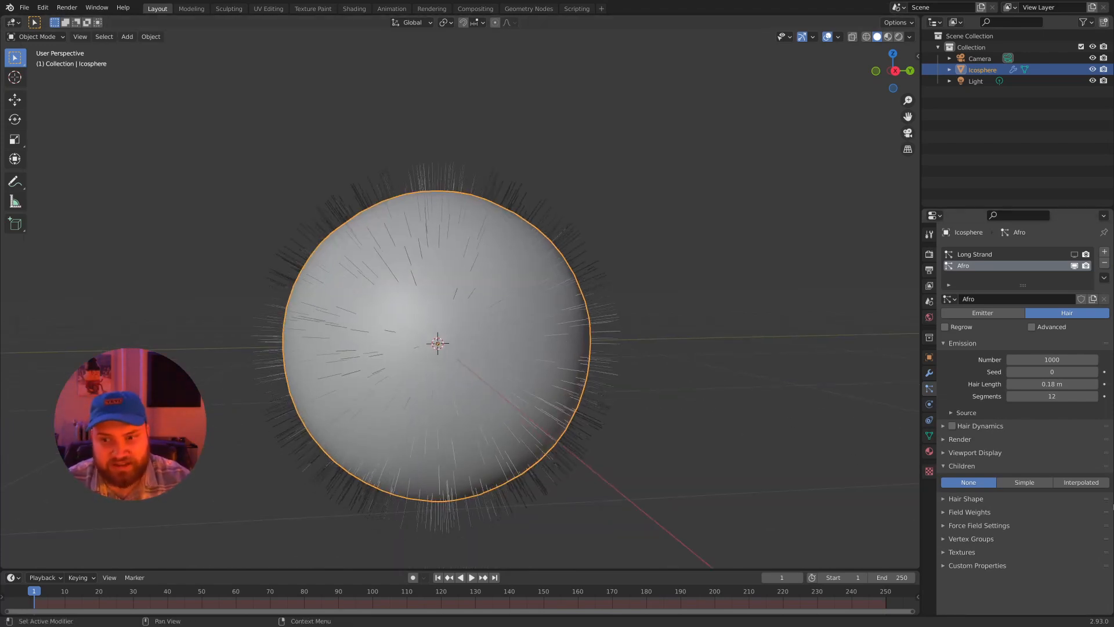
# Step: Give the Afro system Interpolated children and preview the fuller hair in rendered viewport shading
pyautogui.click(1091, 487)
pyautogui.scroll(-3, 574, 395)
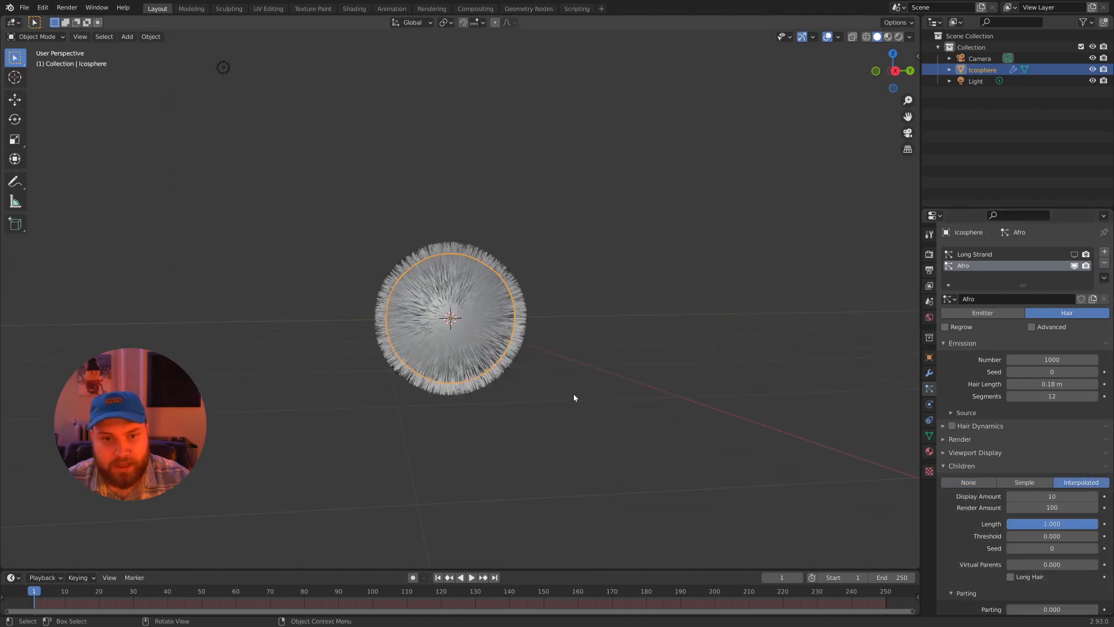
pyautogui.moveTo(573, 394)
pyautogui.mouseDown(button='middle')
pyautogui.moveTo(602, 380)
pyautogui.moveTo(586, 389)
pyautogui.mouseUp(button='middle')
pyautogui.scroll(1, 586, 389)
pyautogui.press('z')
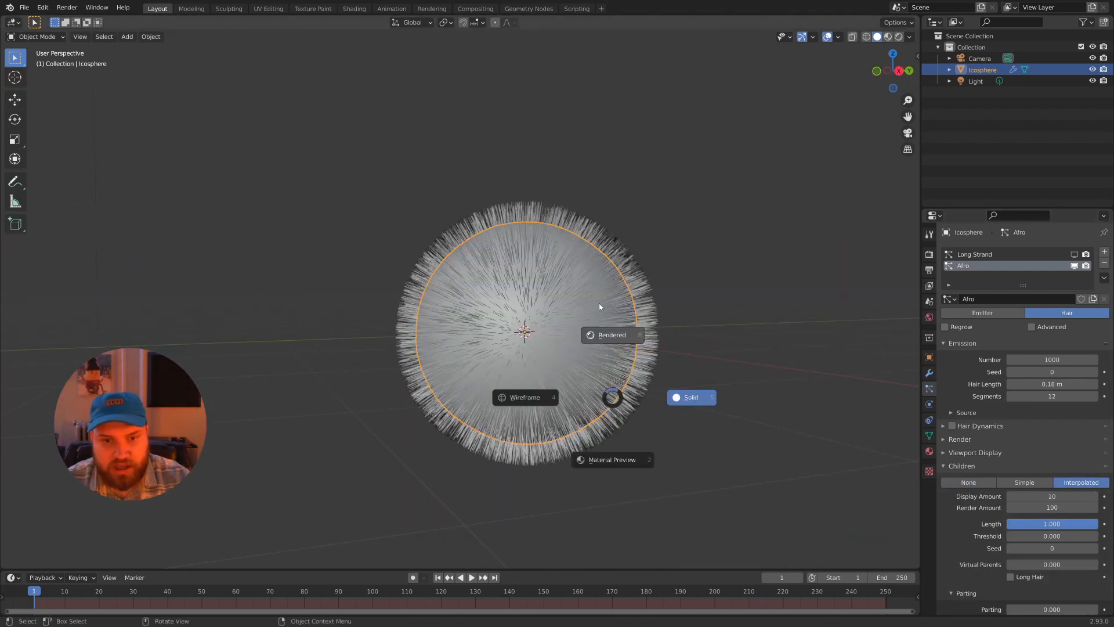
pyautogui.click(598, 303)
pyautogui.scroll(2, 616, 377)
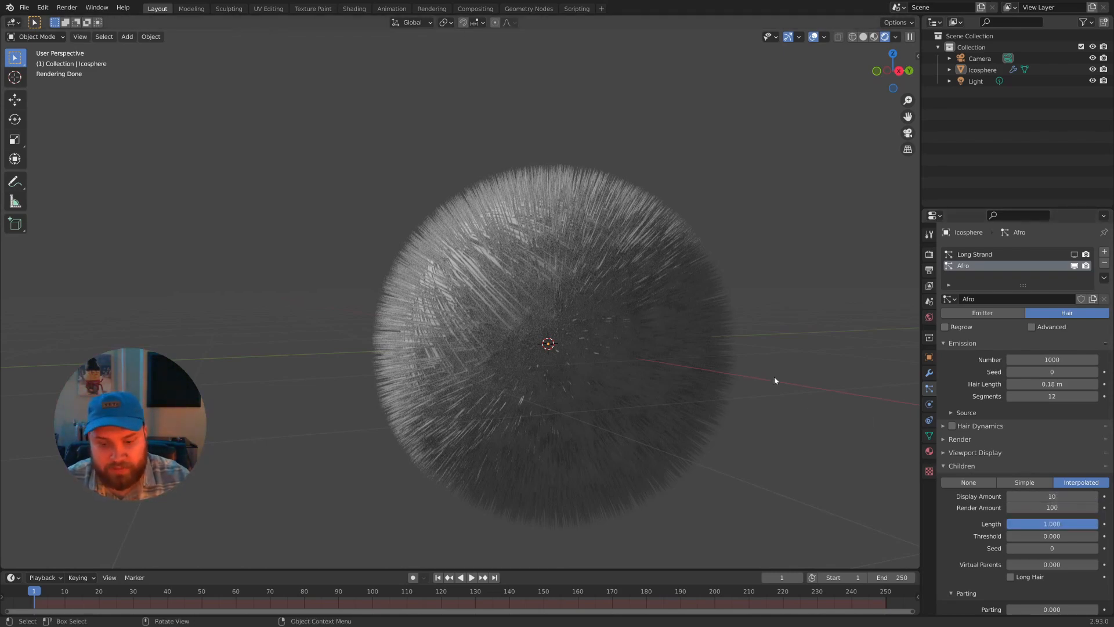
# Step: Look through the camera, nudge it so the sphere sits slightly lower in view, and render a test image
pyautogui.press('KP_0')
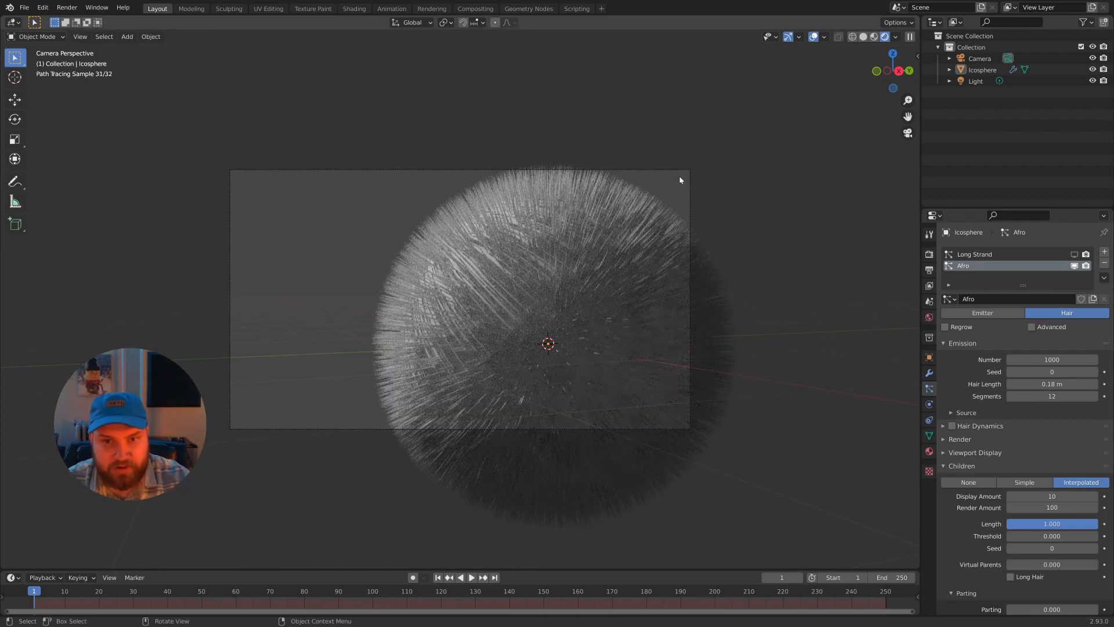
pyautogui.moveTo(681, 180); pyautogui.dragTo(656, 222)
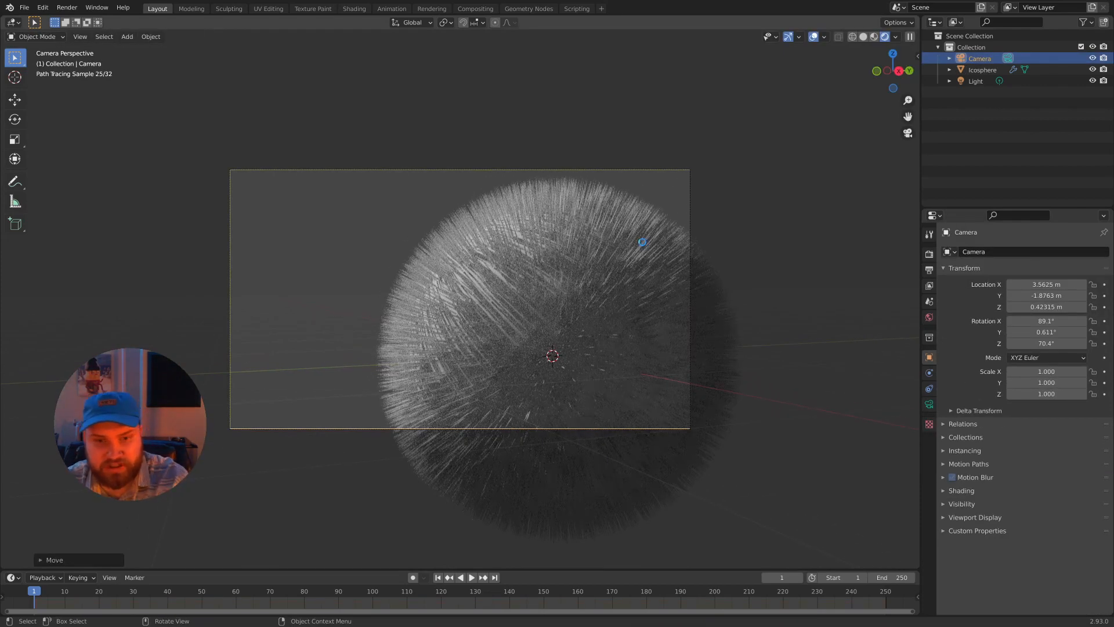
pyautogui.press('F12')
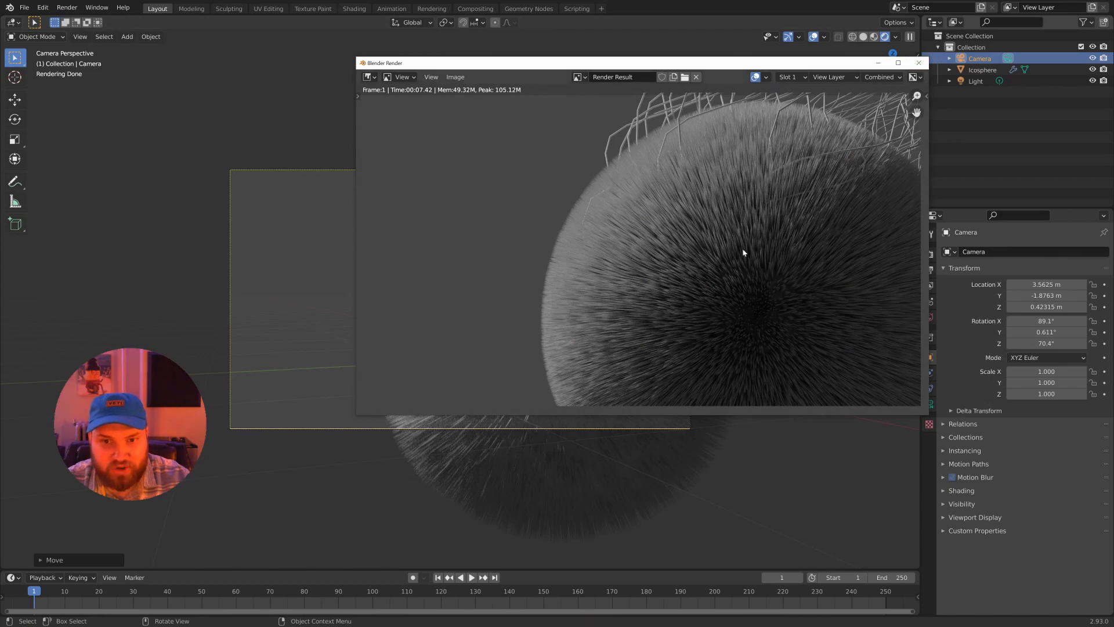
pyautogui.click(919, 63)
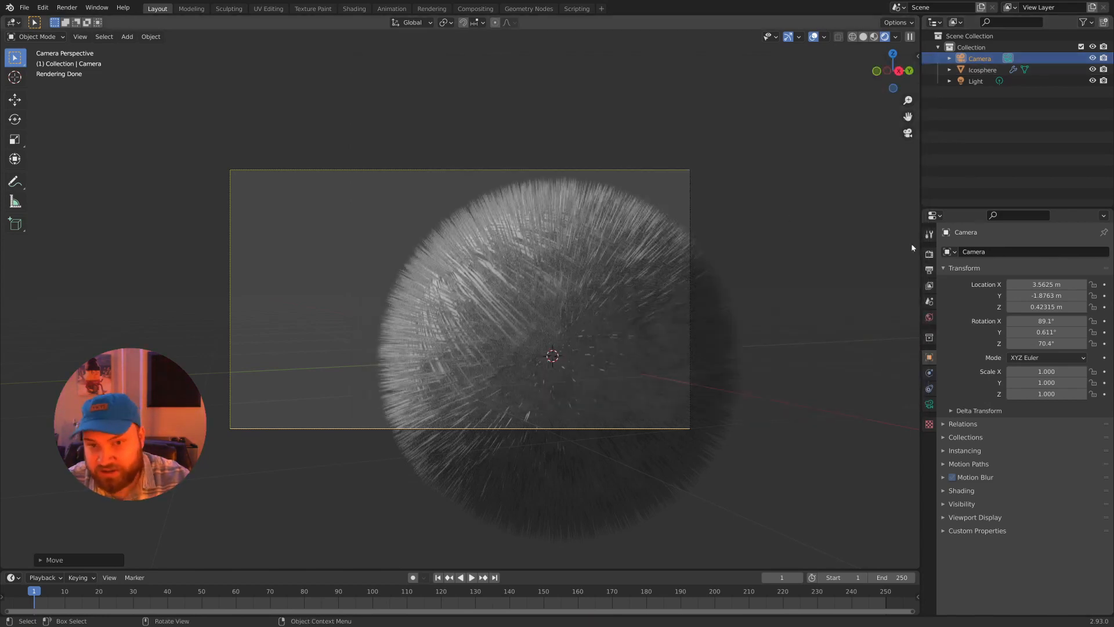
# Step: Select the icosphere and exclude its Long Strand particle system from renders
pyautogui.click(735, 366)
pyautogui.click(1086, 255)
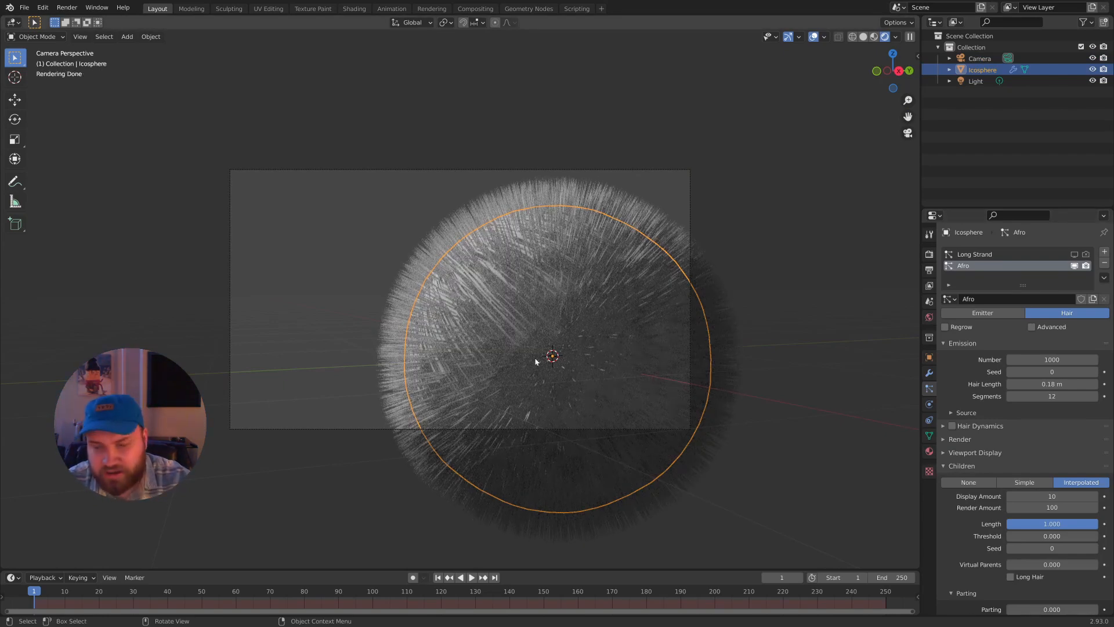
# Step: Switch the viewport to solid shading and set the Random roughness of the Afro system's children to 0.201
pyautogui.scroll(-5, 988, 554)
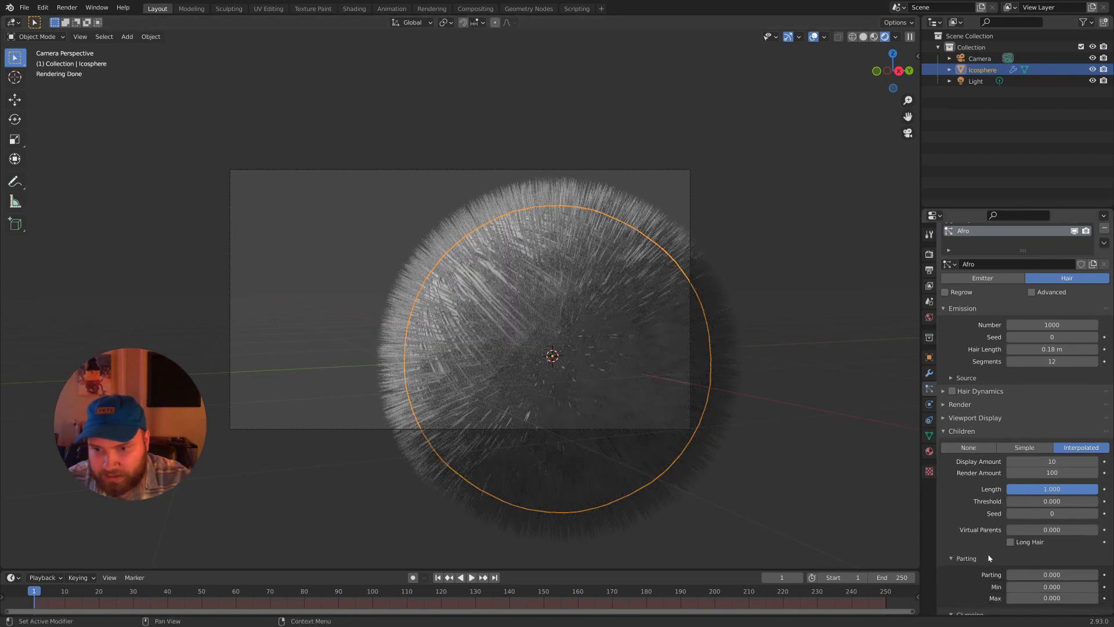
pyautogui.scroll(-2, 989, 556)
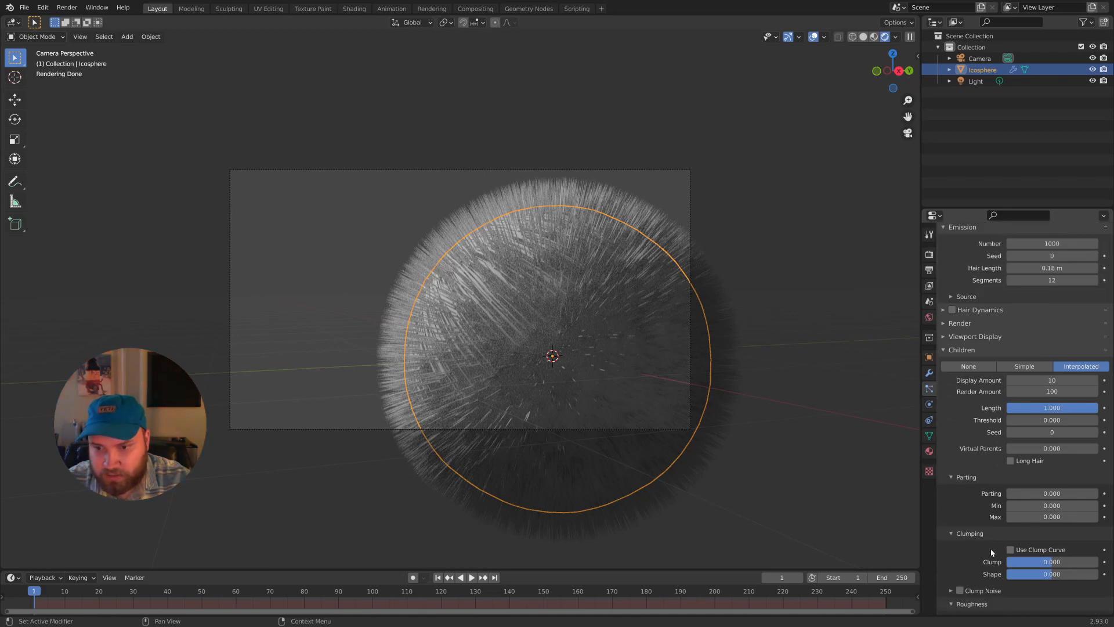
pyautogui.scroll(-4, 977, 558)
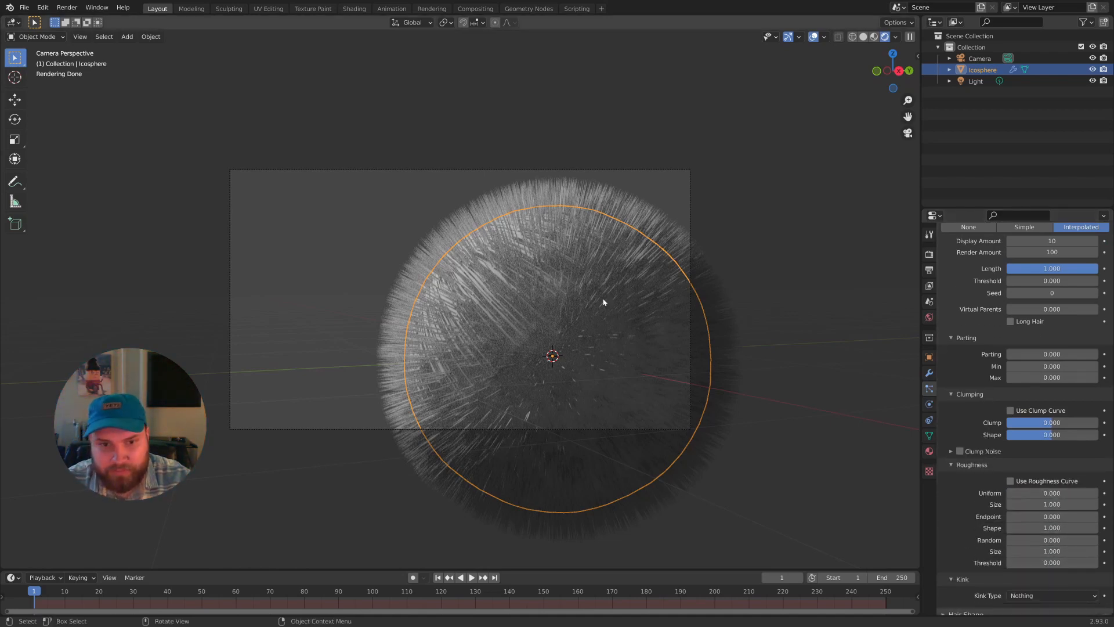
pyautogui.hotkey('alt', 'a')
pyautogui.scroll(2, 582, 308)
pyautogui.press('z')
pyautogui.click(689, 321)
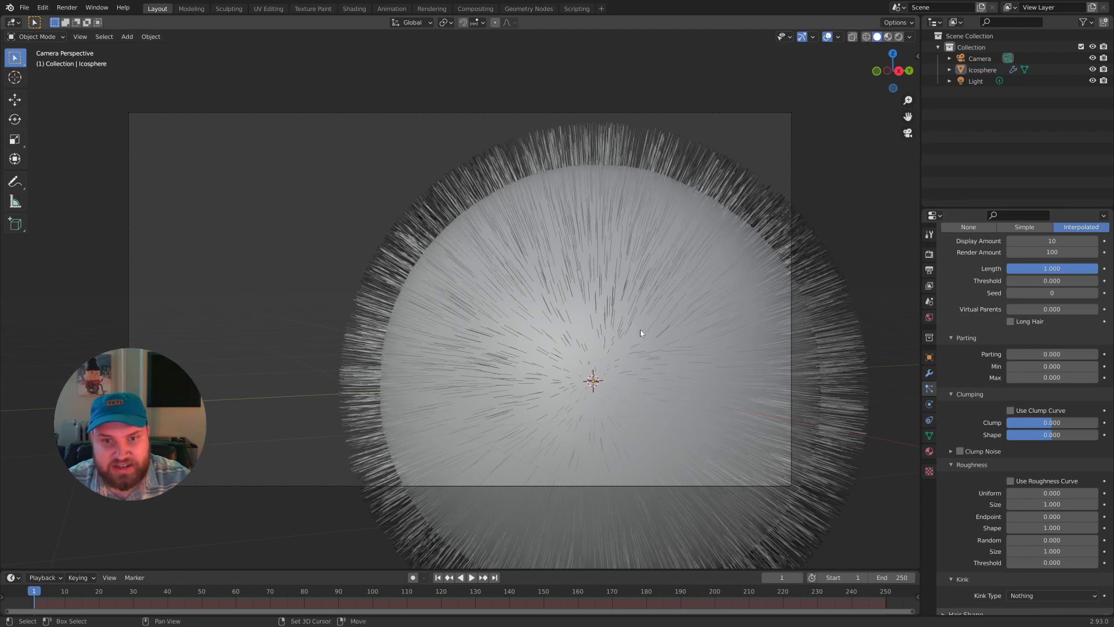
pyautogui.keyDown('shift'); pyautogui.moveTo(640, 330); pyautogui.dragTo(618, 343, button='middle'); pyautogui.keyUp('shift')
pyautogui.moveTo(1045, 539); pyautogui.dragTo(1096, 540)
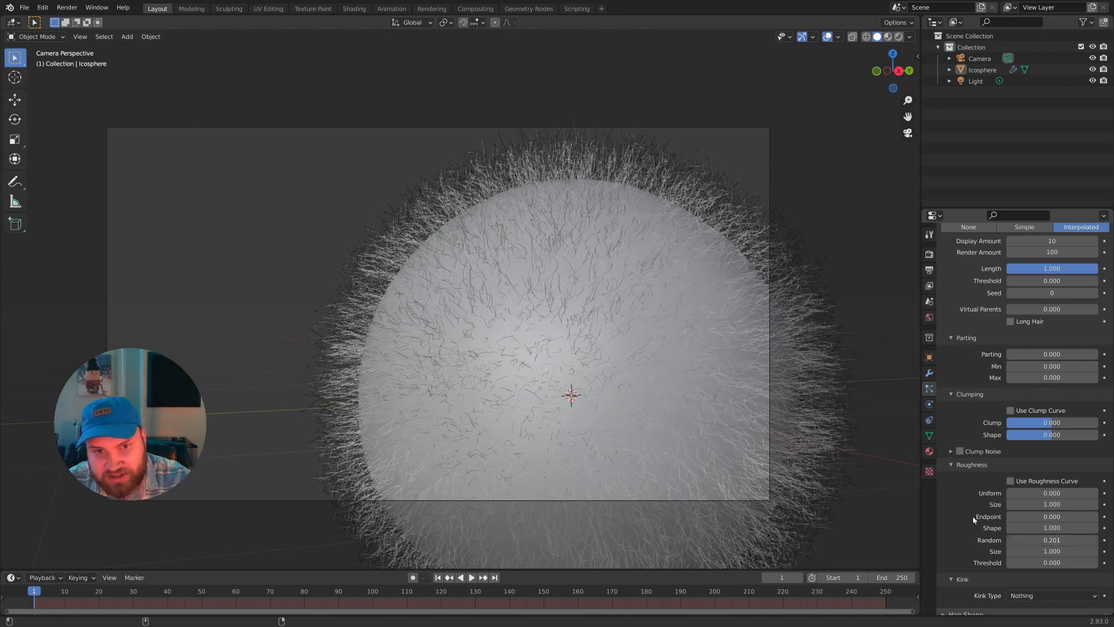
# Step: Preview the roughened Afro hairs close up in rendered viewport shading
pyautogui.scroll(1, 518, 346)
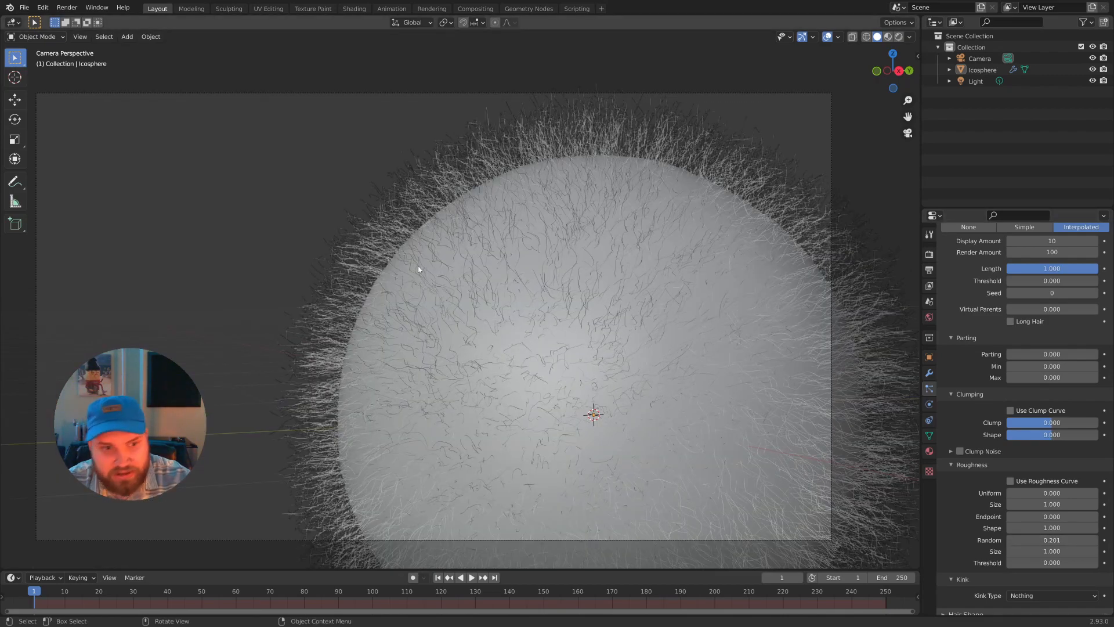
pyautogui.press('z')
pyautogui.click(410, 104)
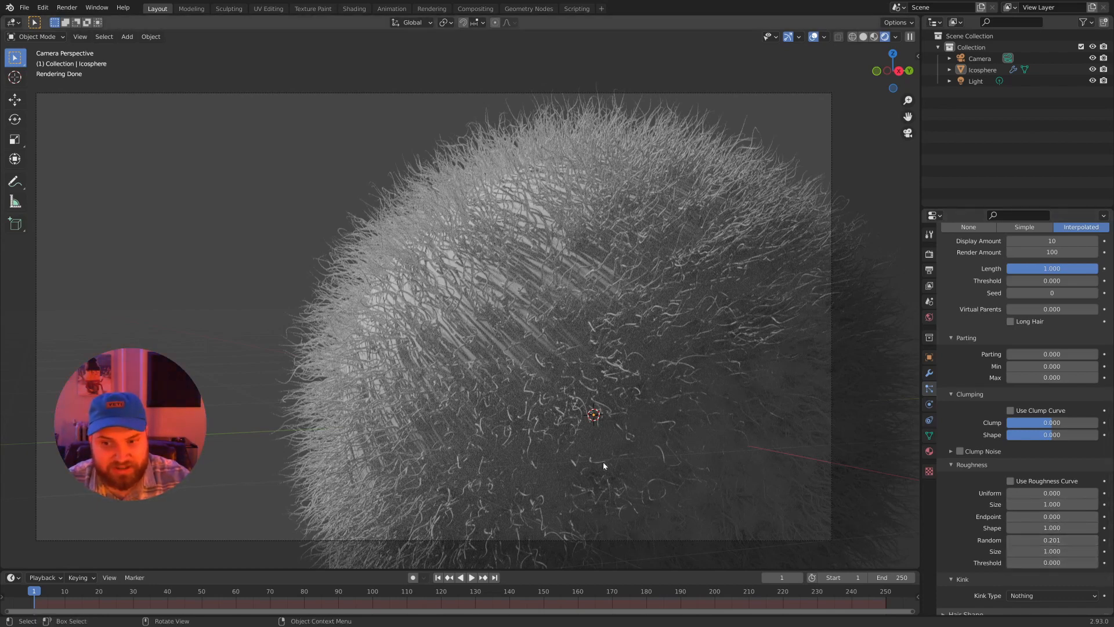
# Step: Return the viewport to solid shading and set the Afro children's kink type to Curl
pyautogui.press('z')
pyautogui.click(609, 406)
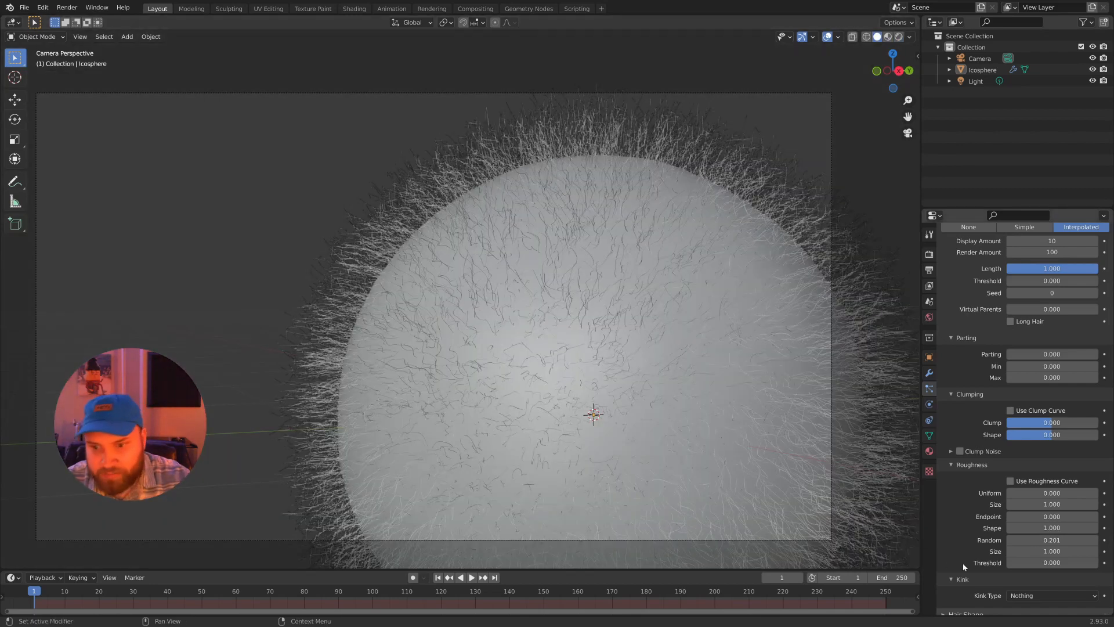
pyautogui.scroll(-5, 964, 563)
pyautogui.click(1025, 538)
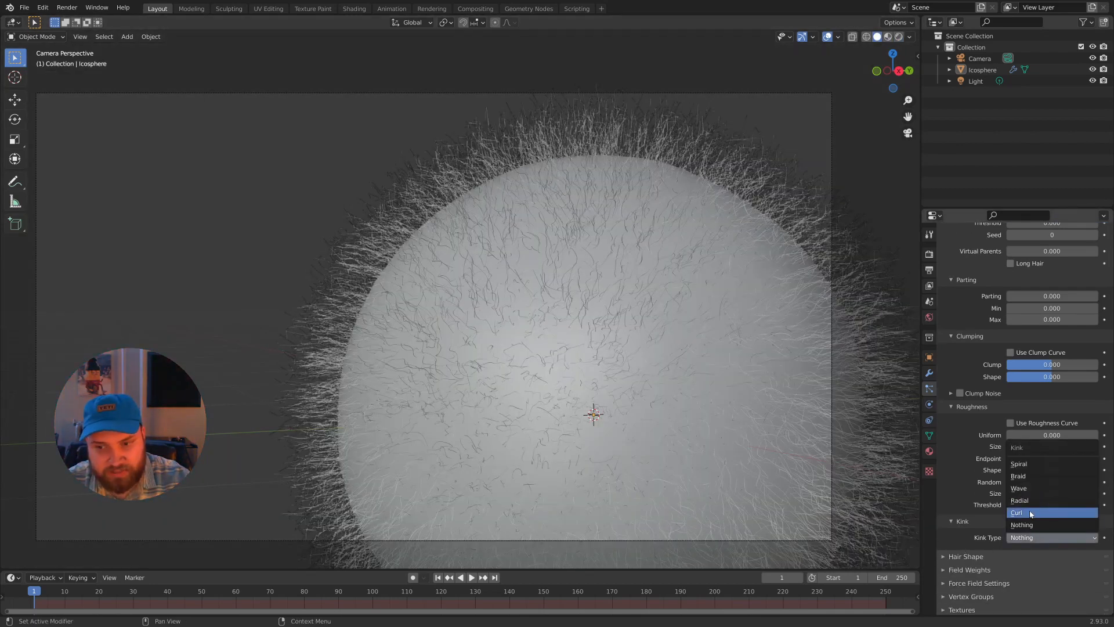
pyautogui.click(1031, 513)
# Step: Set the curl kink amplitude of the Afro hairs to 0.01 m
pyautogui.moveTo(733, 378); pyautogui.dragTo(702, 363, button='middle')
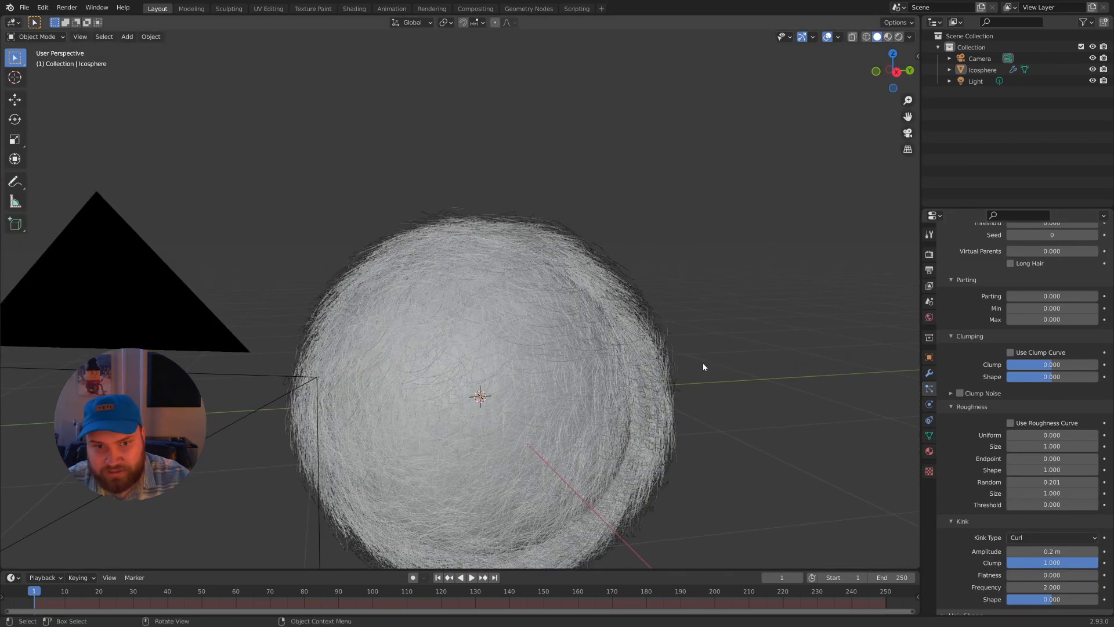
pyautogui.keyDown('shift'); pyautogui.moveTo(622, 442); pyautogui.dragTo(586, 350, button='middle'); pyautogui.keyUp('shift')
pyautogui.scroll(2, 609, 337)
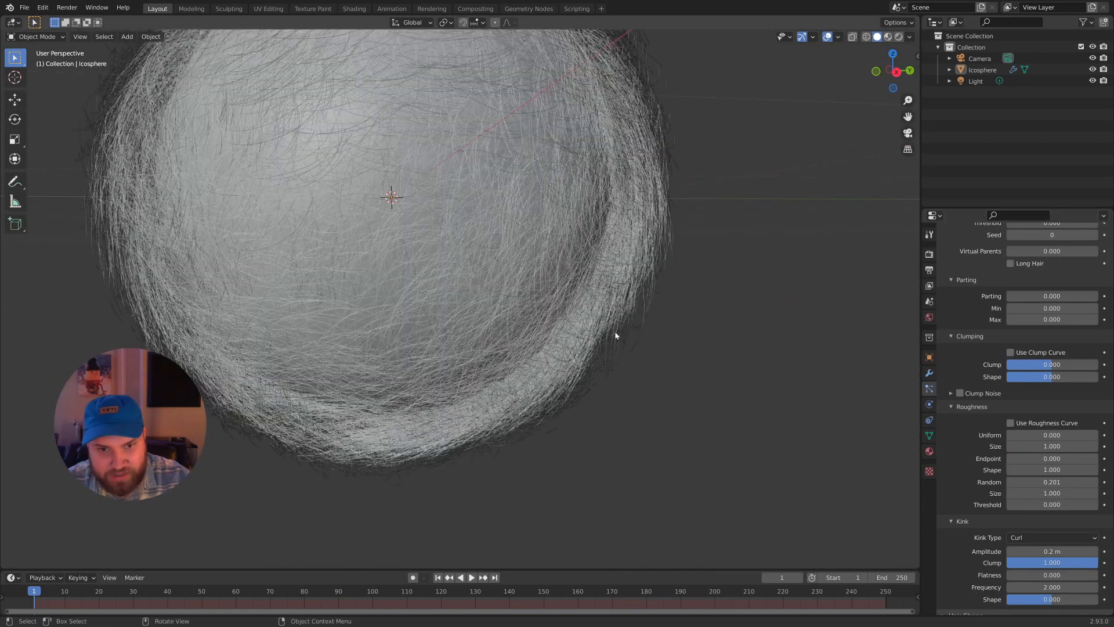
pyautogui.click(1051, 551)
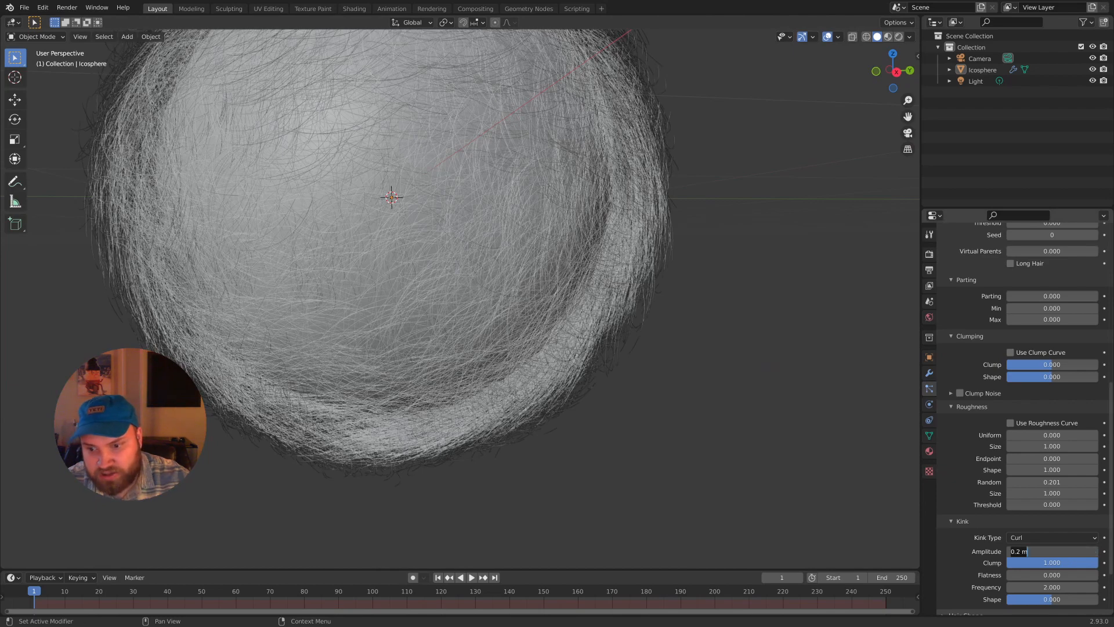
pyautogui.press('BackSpace')
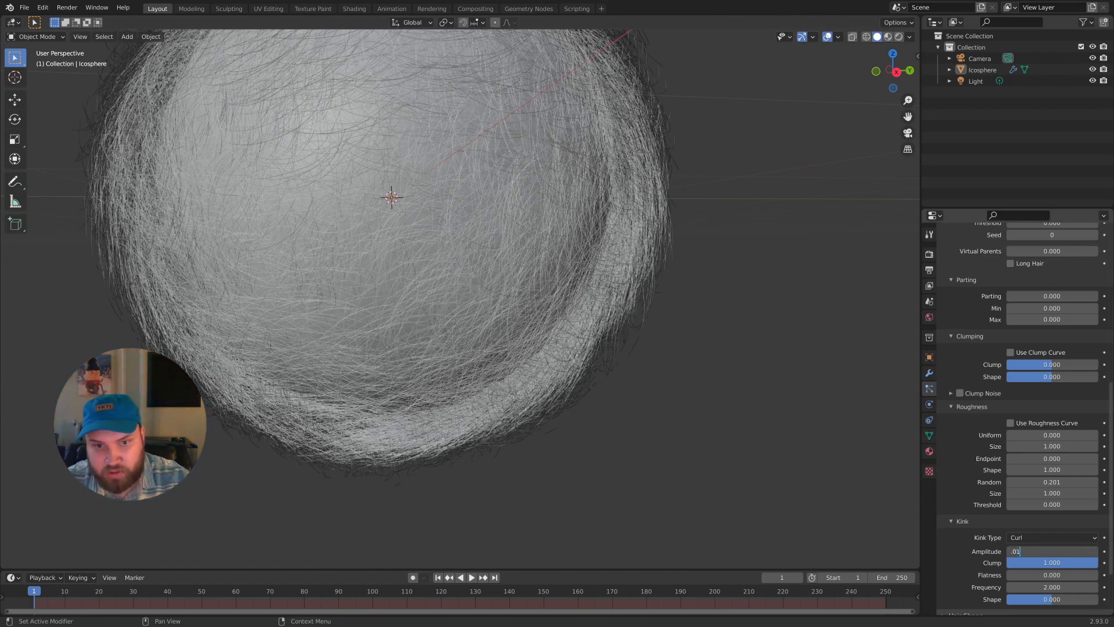
pyautogui.press('Return')
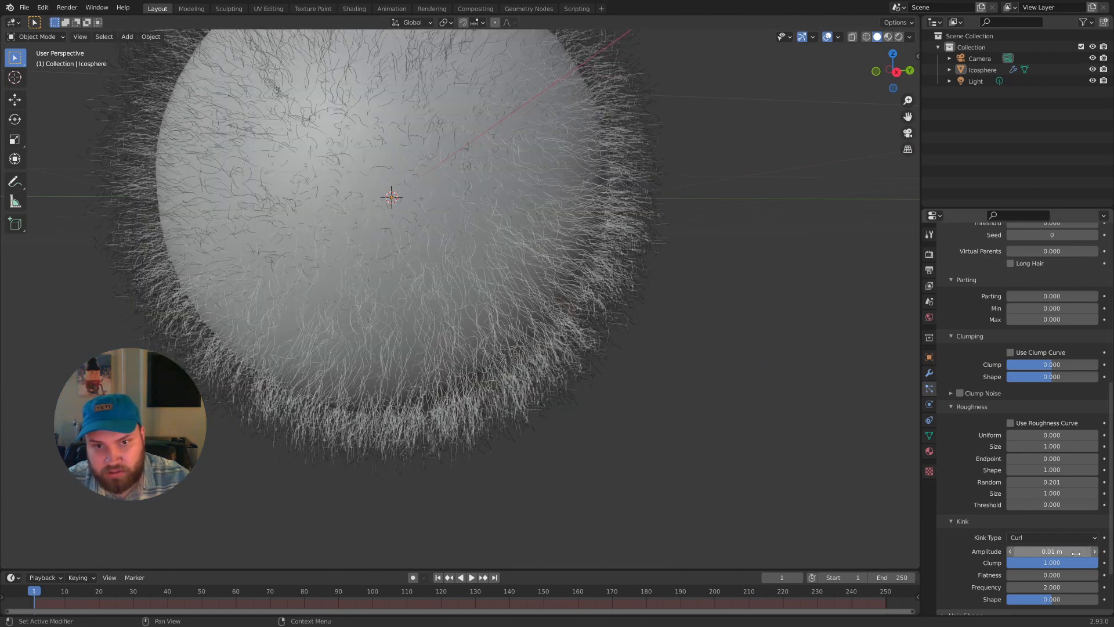
# Step: Set the Random roughness of the Afro system's children to 0
pyautogui.click(1052, 484)
pyautogui.write('0')
pyautogui.press('Return')
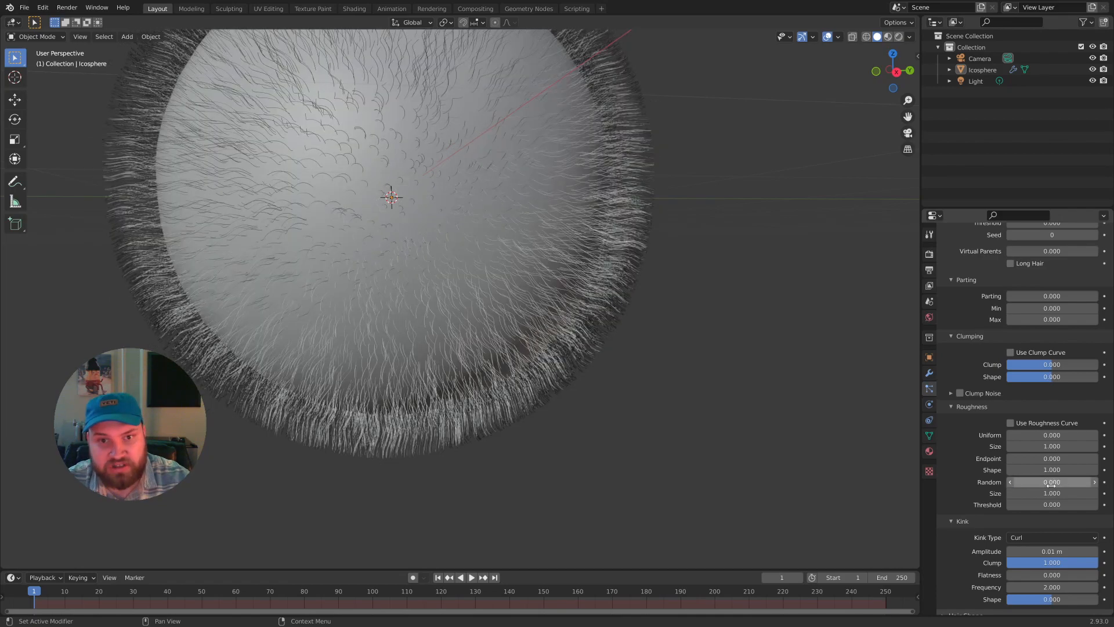
# Step: Set the curl kink frequency of the Afro hairs to 8
pyautogui.moveTo(650, 355); pyautogui.dragTo(664, 364, button='middle')
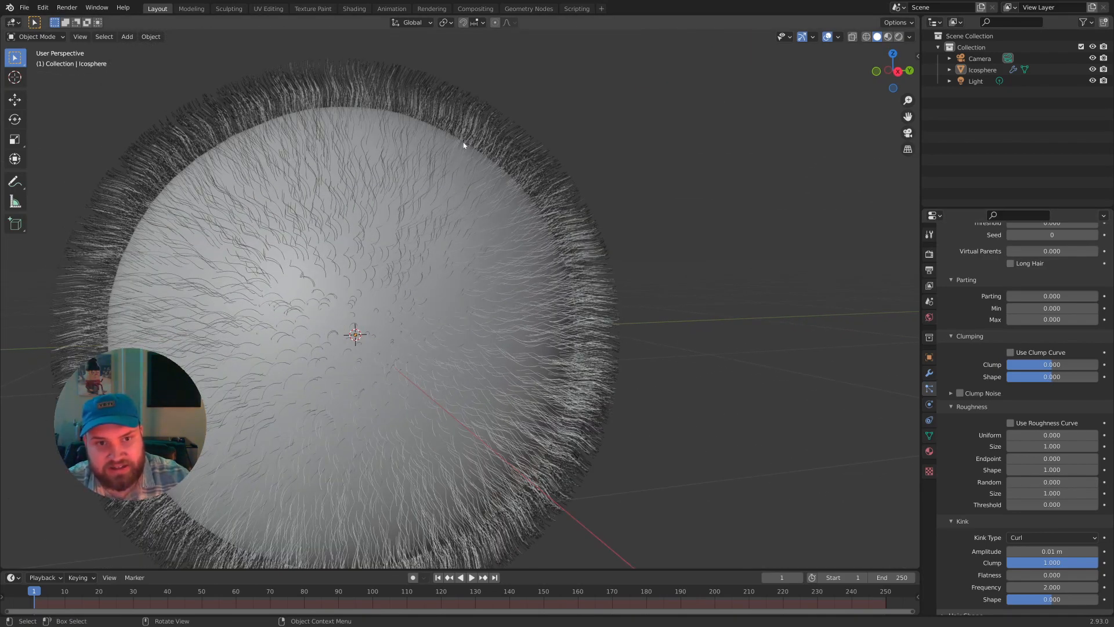
pyautogui.click(1041, 587)
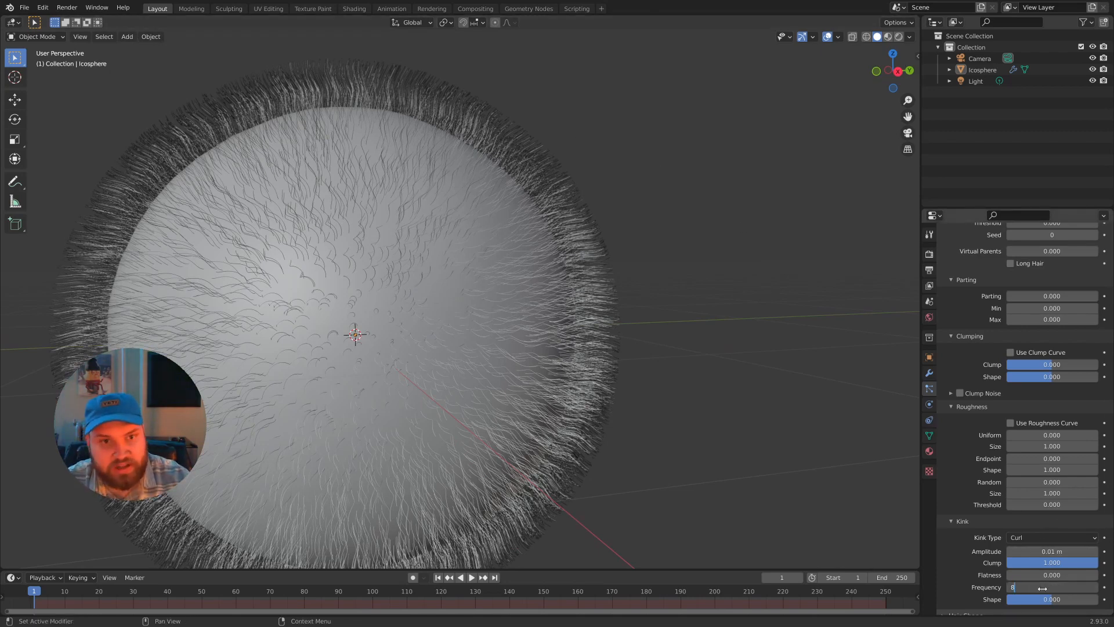
pyautogui.write('8')
pyautogui.press('Return')
# Step: Set the curl kink frequency to 5 and raise the children's Random roughness to 0.217
pyautogui.moveTo(556, 315)
pyautogui.mouseDown(button='middle')
pyautogui.moveTo(574, 319)
pyautogui.moveTo(563, 328)
pyautogui.mouseUp(button='middle')
pyautogui.scroll(1, 563, 329)
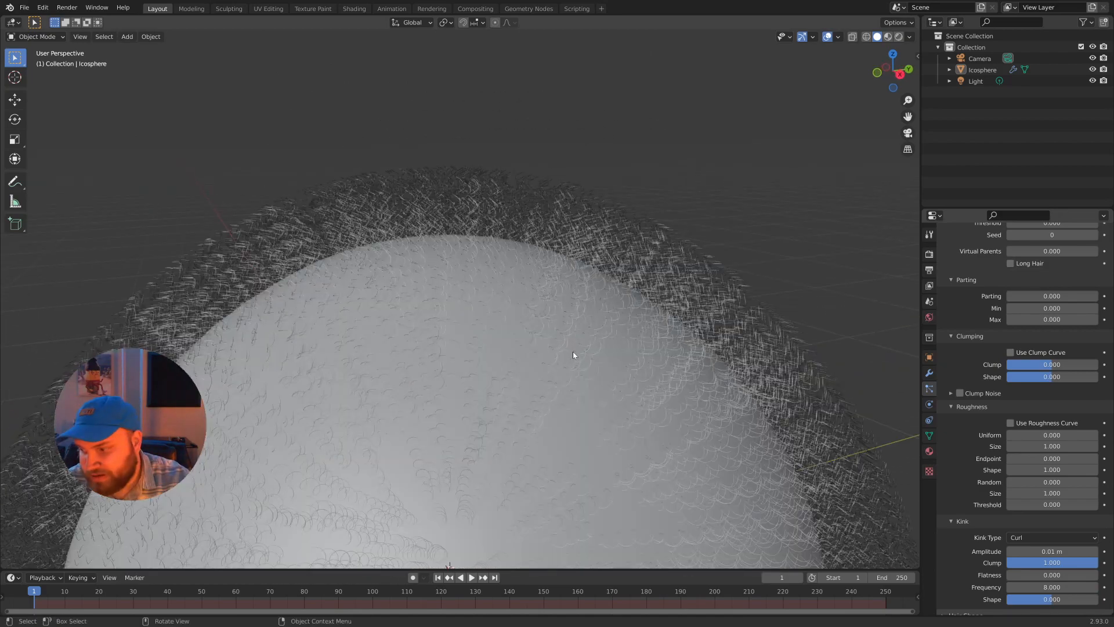
pyautogui.scroll(-6, 577, 357)
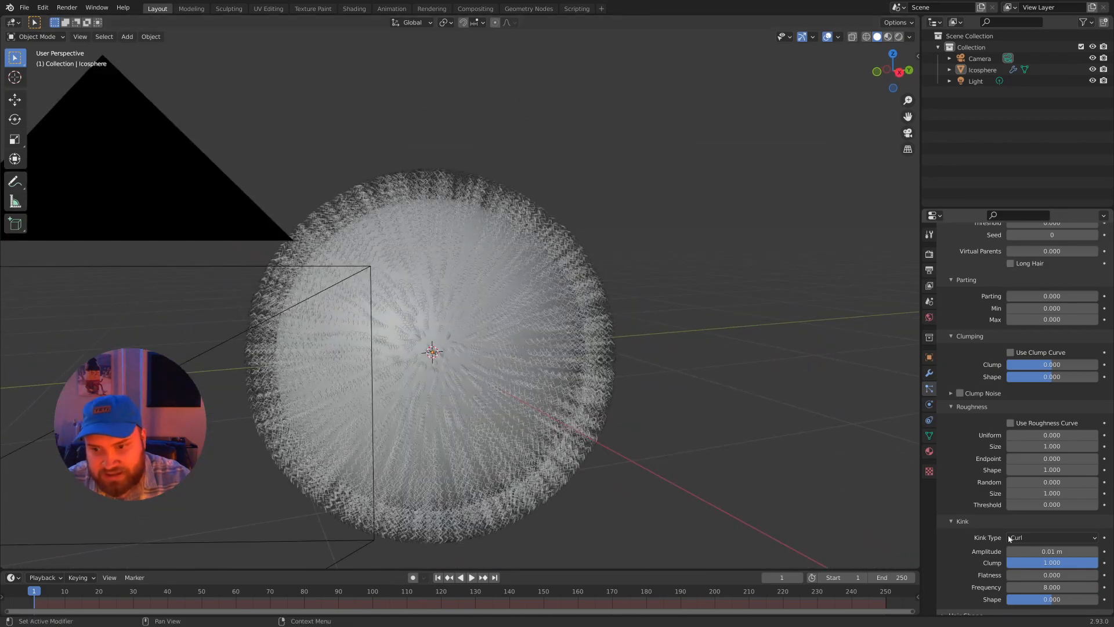
pyautogui.click(1051, 587)
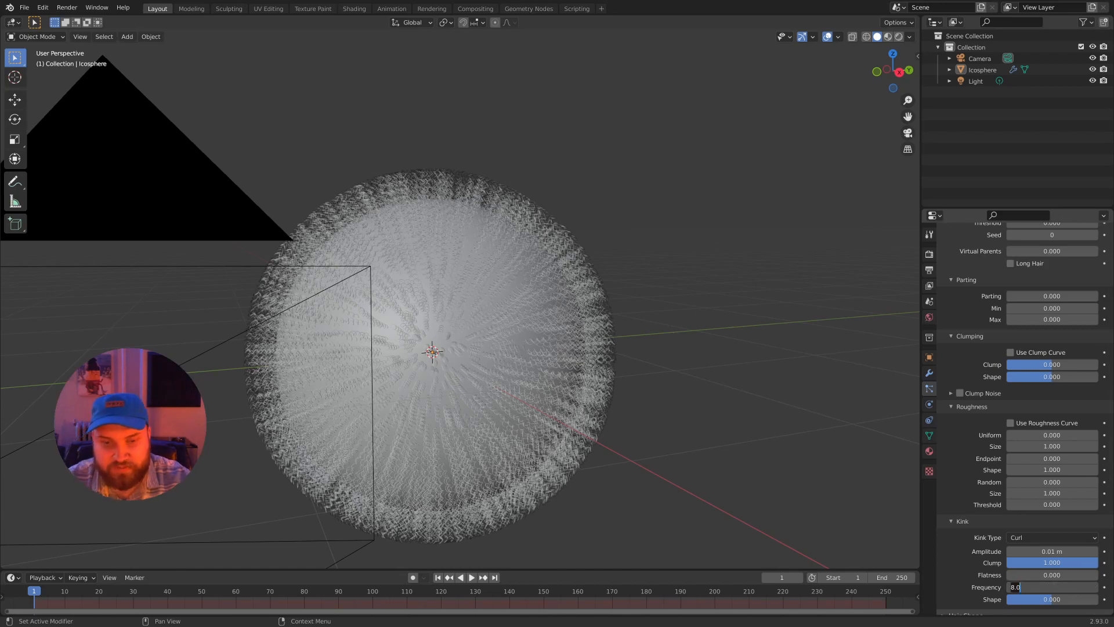
pyautogui.press('Return')
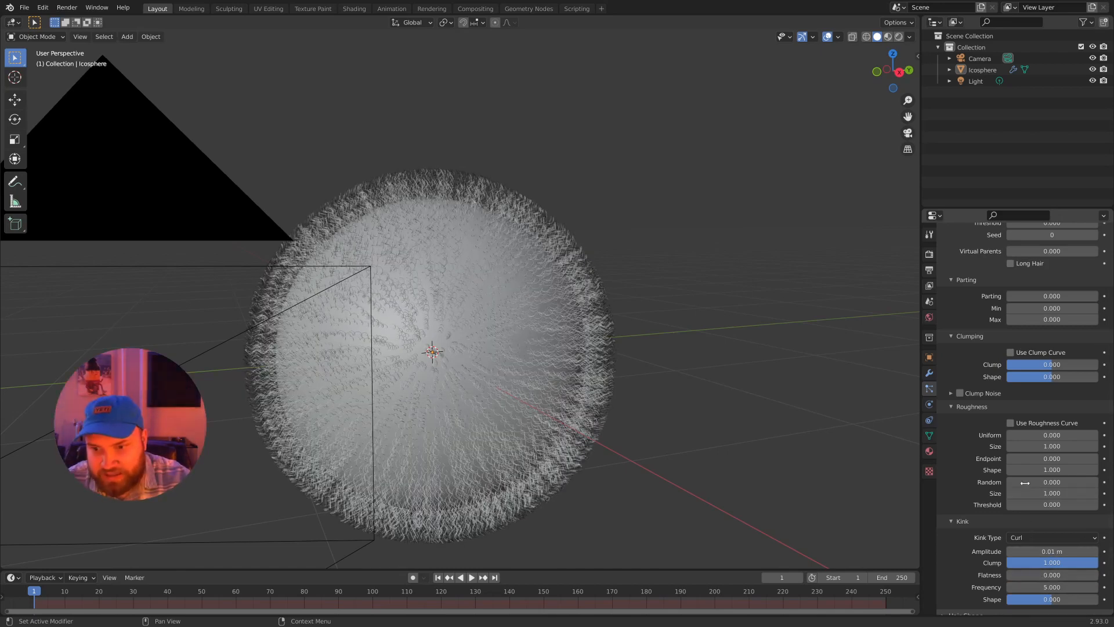
pyautogui.moveTo(1025, 483); pyautogui.dragTo(1055, 482)
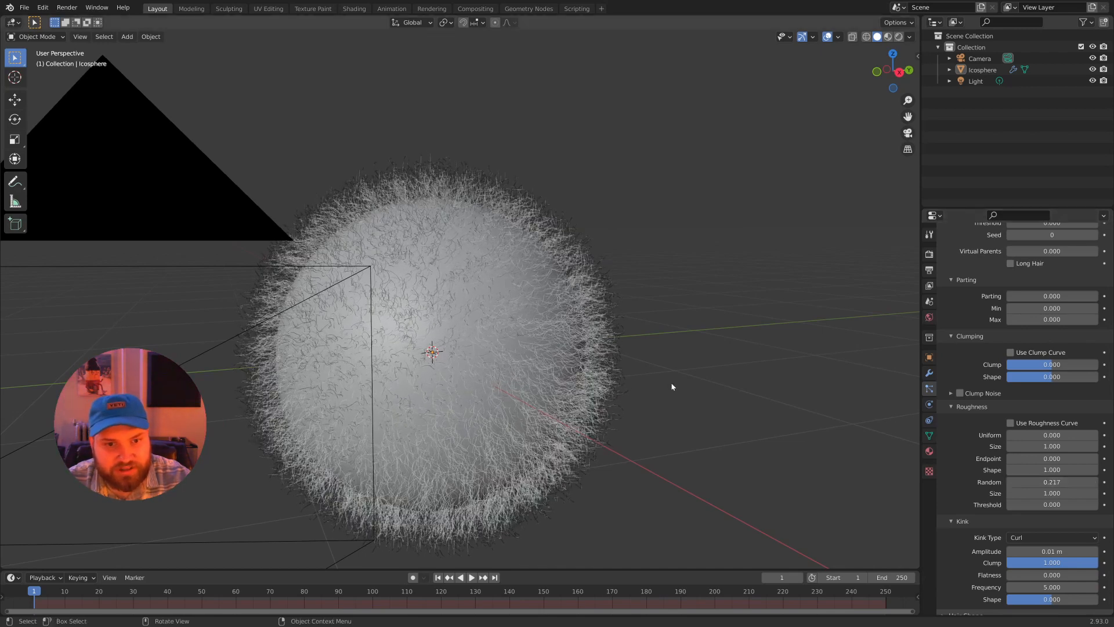
# Step: Preview the curled Afro hairs from several angles in rendered viewport shading, and return to solid shading
pyautogui.moveTo(670, 382); pyautogui.dragTo(660, 392, button='middle')
pyautogui.press('z')
pyautogui.click(653, 234)
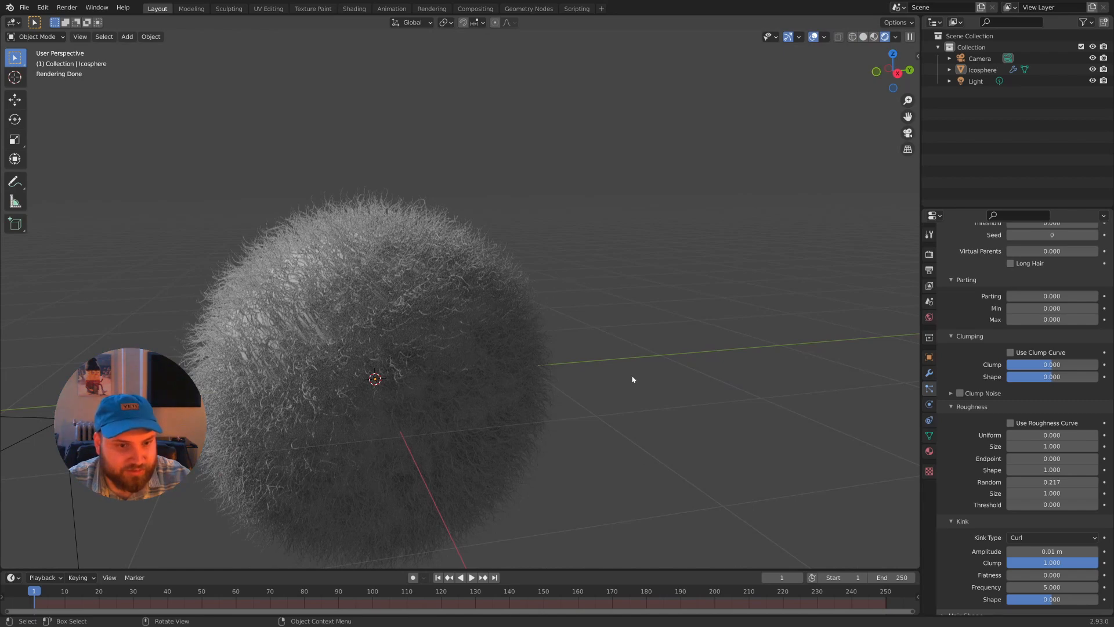
pyautogui.scroll(-4, 633, 379)
pyautogui.moveTo(493, 304); pyautogui.dragTo(552, 341, button='middle')
pyautogui.moveTo(409, 313); pyautogui.dragTo(371, 284, button='middle')
pyautogui.moveTo(389, 299)
pyautogui.keyDown('shift'); pyautogui.mouseDown(button='middle')
pyautogui.moveTo(490, 323)
pyautogui.moveTo(530, 311)
pyautogui.mouseUp(button='middle'); pyautogui.keyUp('shift')
pyautogui.scroll(2, 478, 312)
pyautogui.press('z')
pyautogui.click(679, 352)
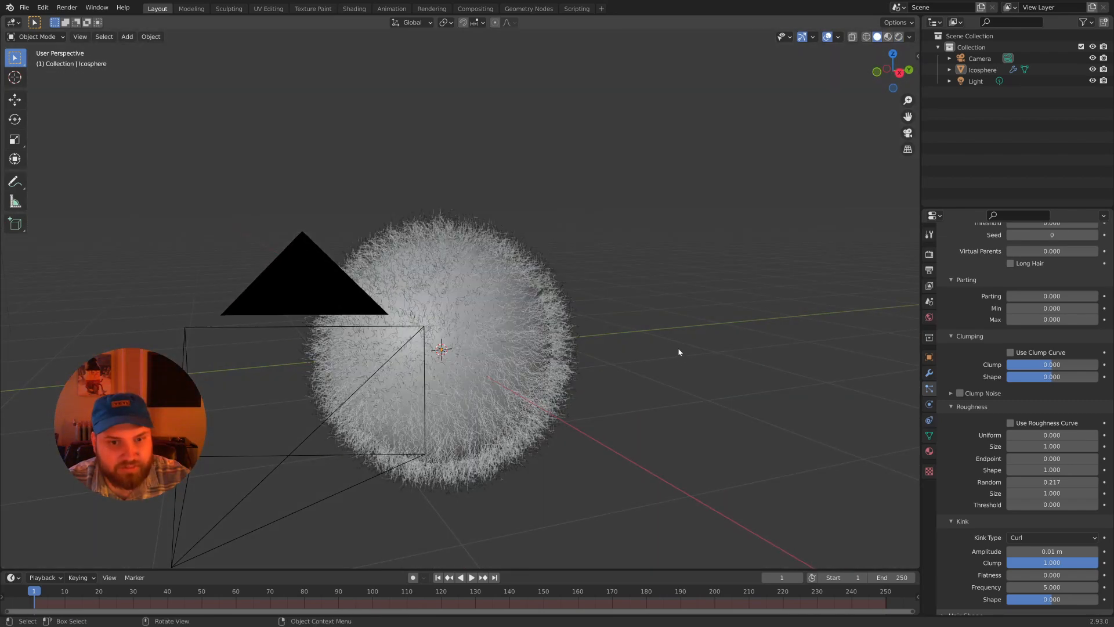